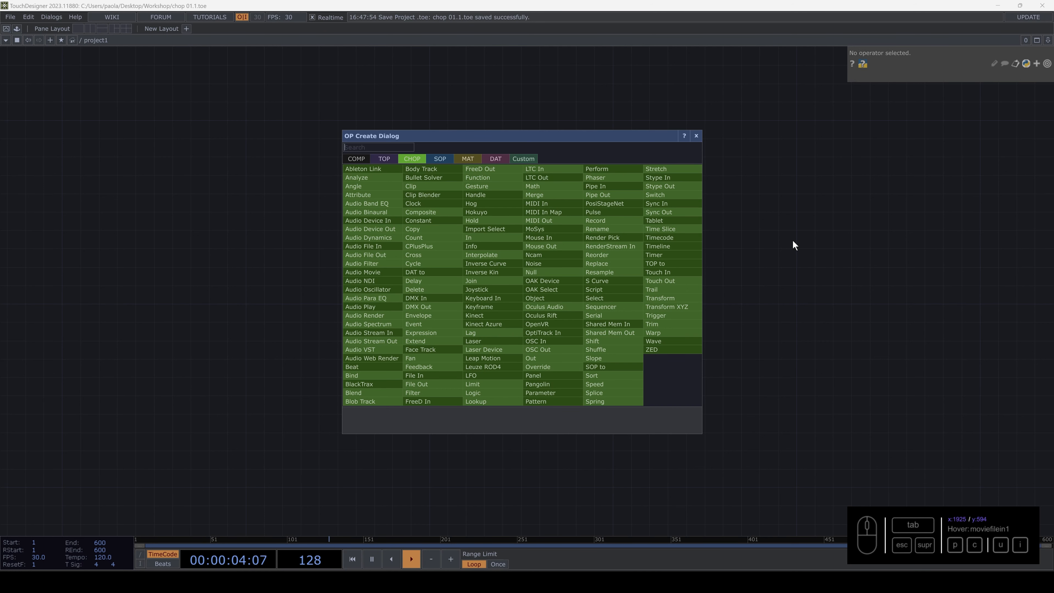
Add a Constant CHOP to the empty network.
click(449, 222)
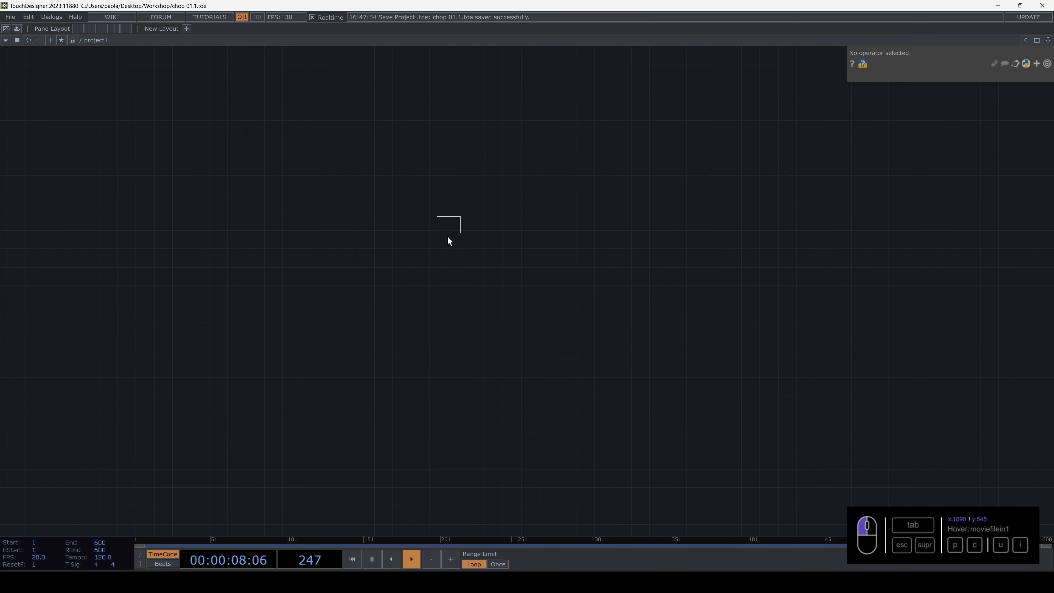
click(447, 237)
scroll(446, 240, up, 5)
scroll(445, 242, up, 2)
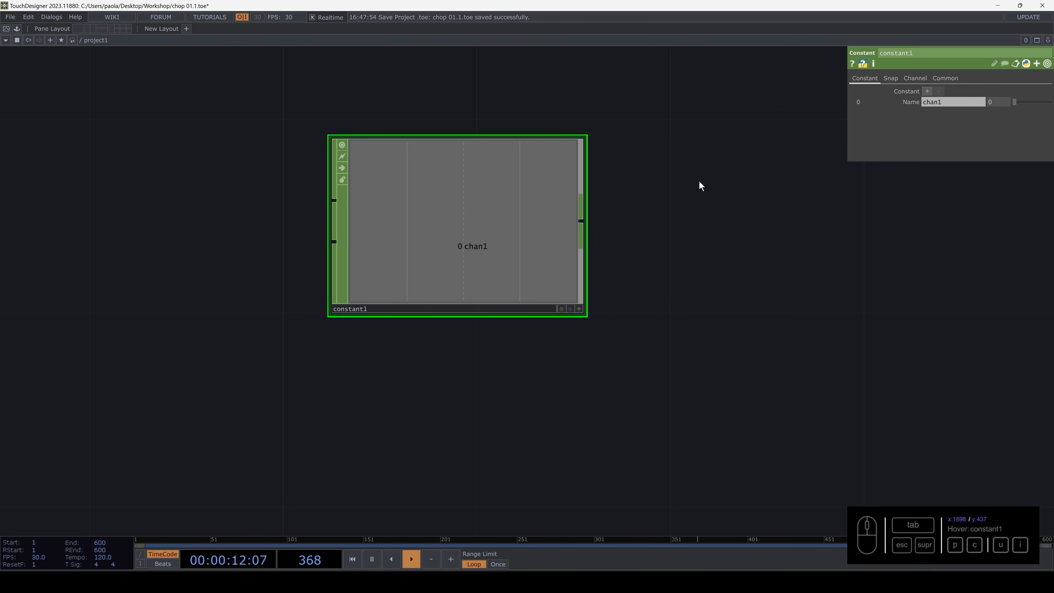
Add a Circle TOP beside the Constant CHOP, leaving a gap between the two operators.
drag(699, 183, 588, 214)
drag(743, 181, 442, 149)
key(Tab)
click(428, 100)
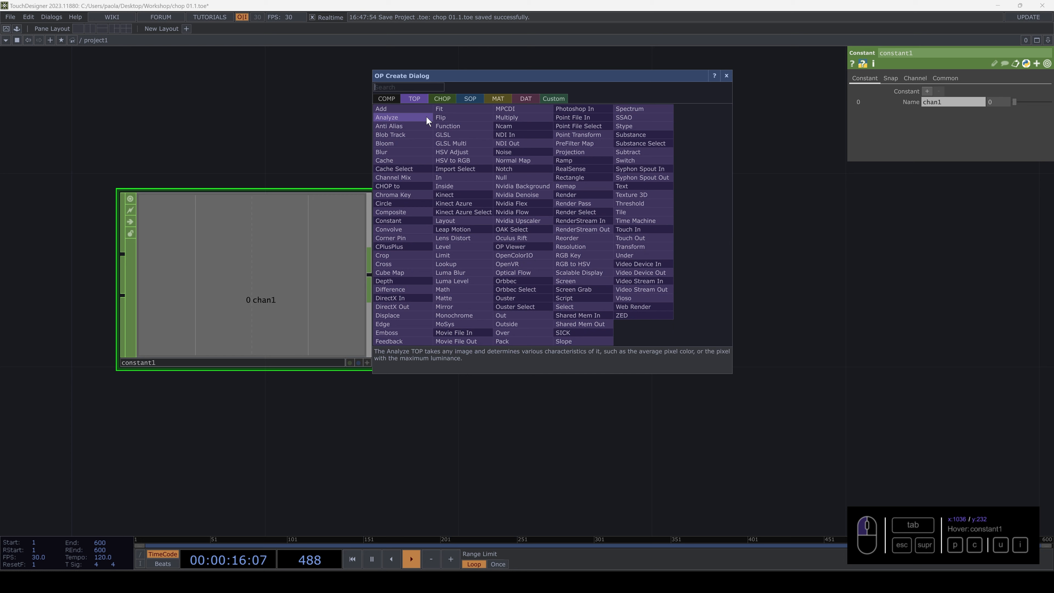
click(400, 207)
click(684, 315)
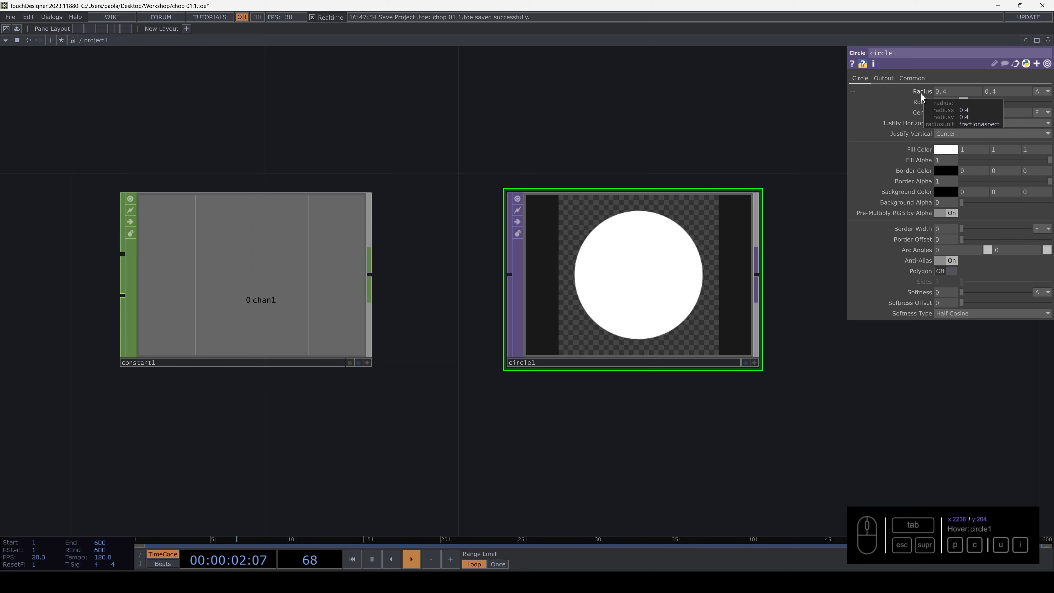
Name the Constant CHOP's first channel radius and set its value to 0.25.
click(317, 254)
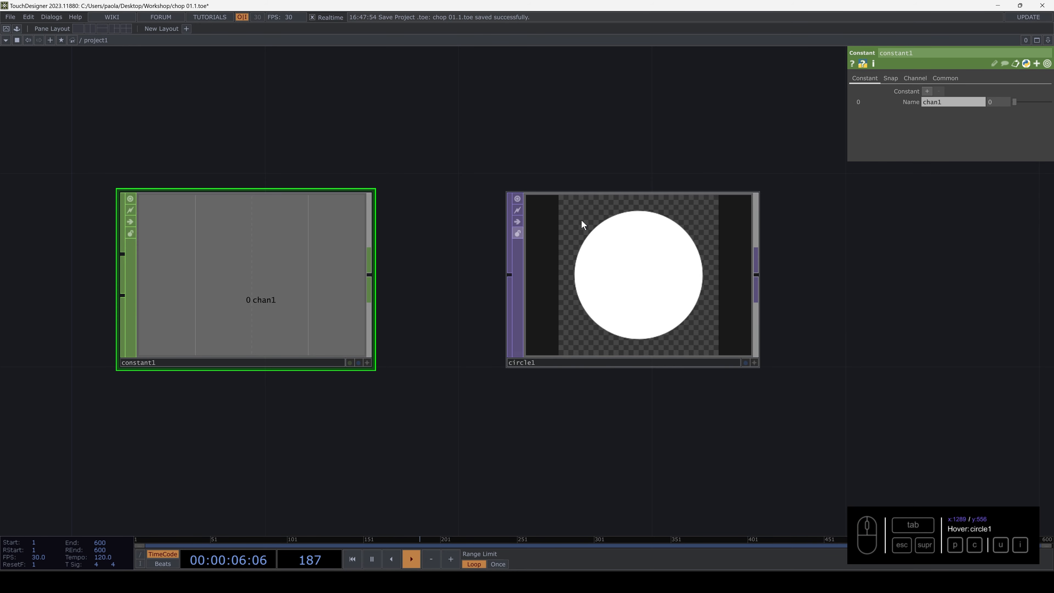
click(947, 105)
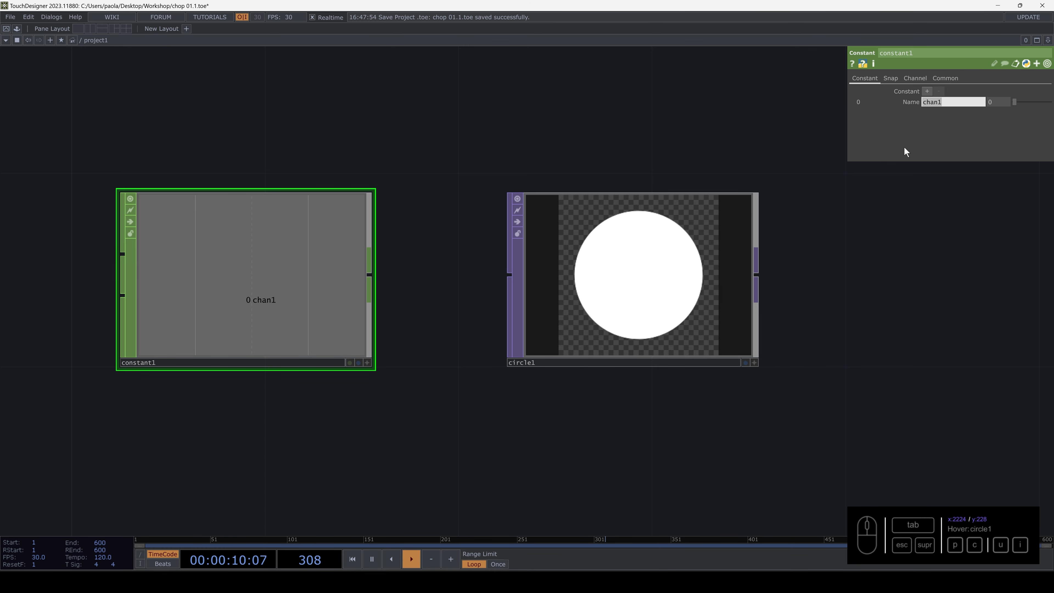
text(radius)
key(Tab)
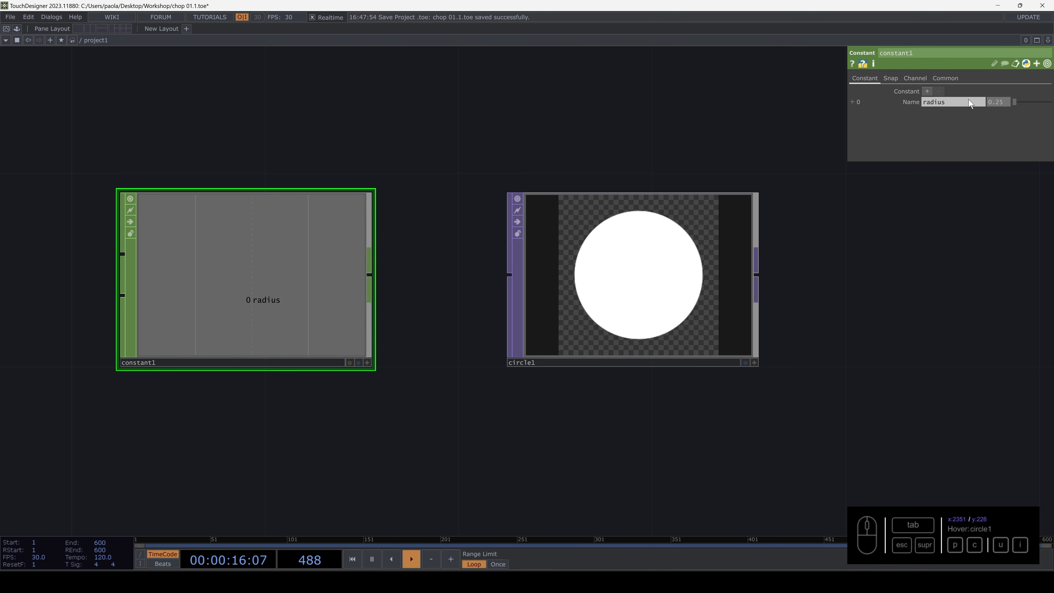
text(0.25)
key(Return)
drag(780, 237, 745, 238)
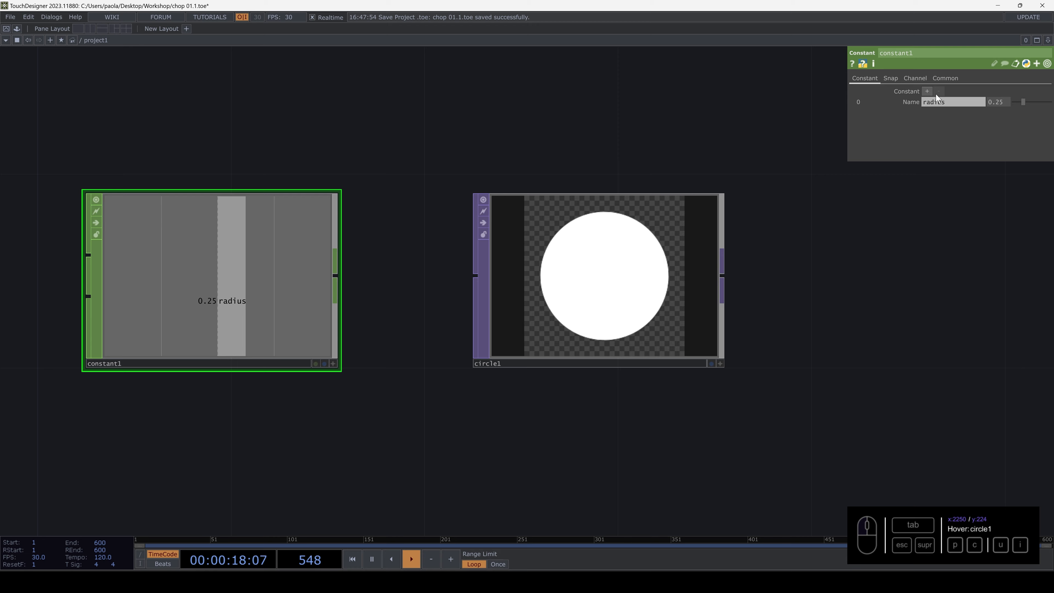
Add a second channel to the Constant CHOP, name it poxs and set its value to 0.1.
click(928, 91)
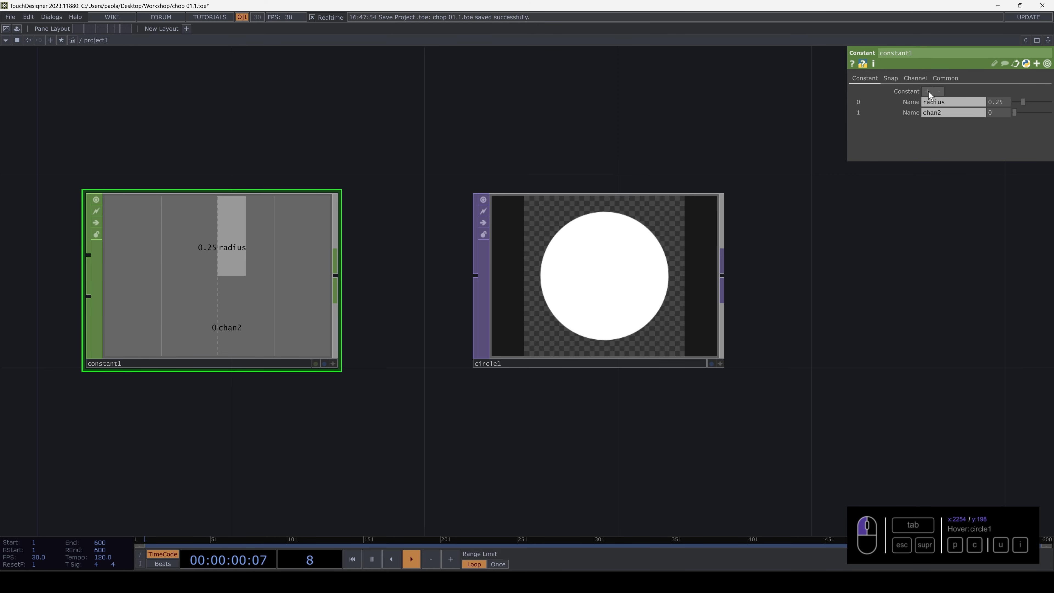
click(668, 226)
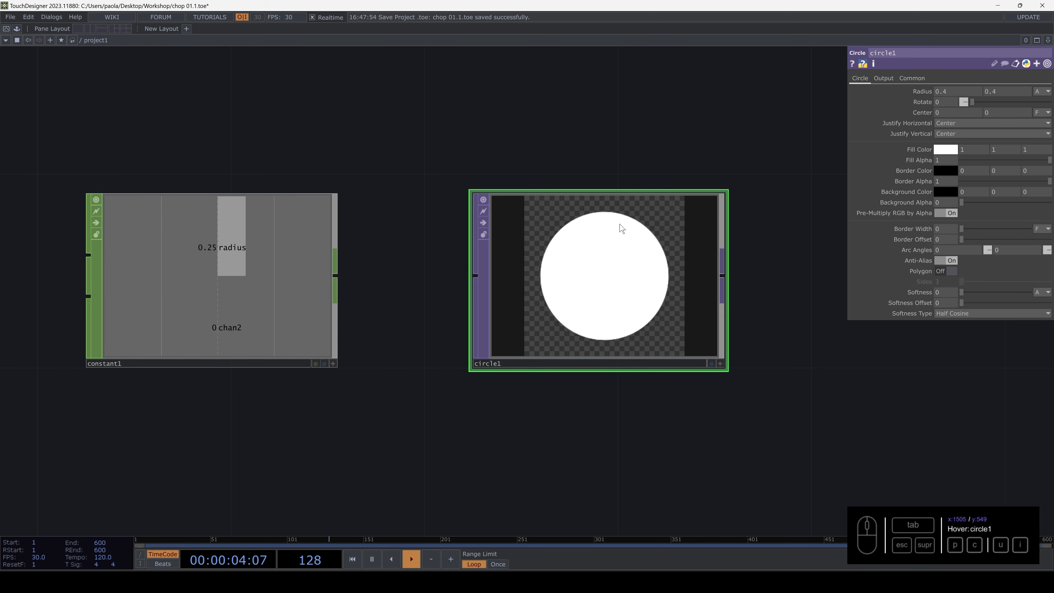
click(275, 259)
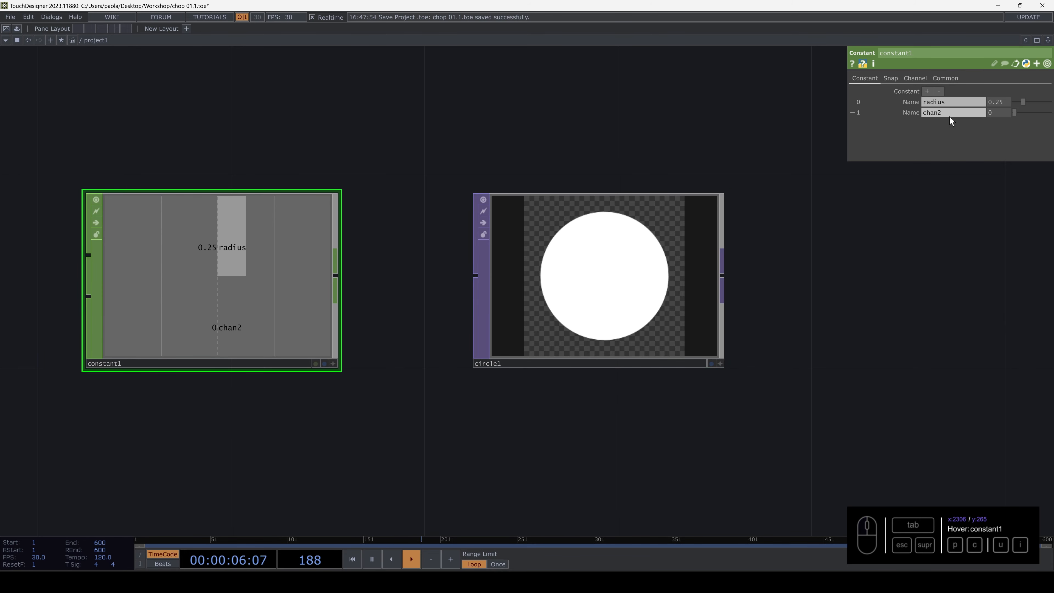
click(950, 116)
text(pos)
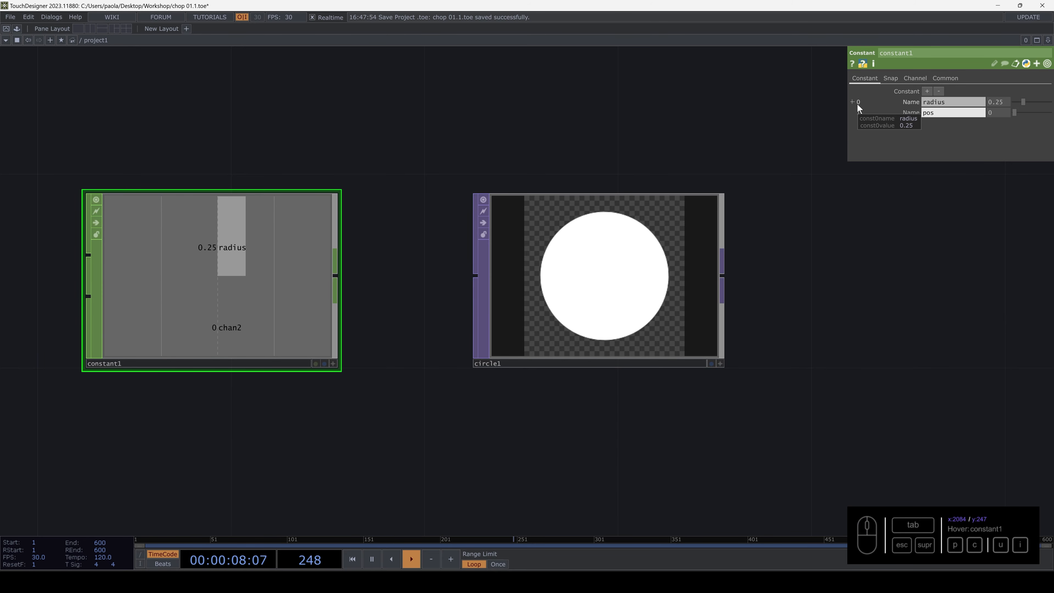
key(Left)
text(x)
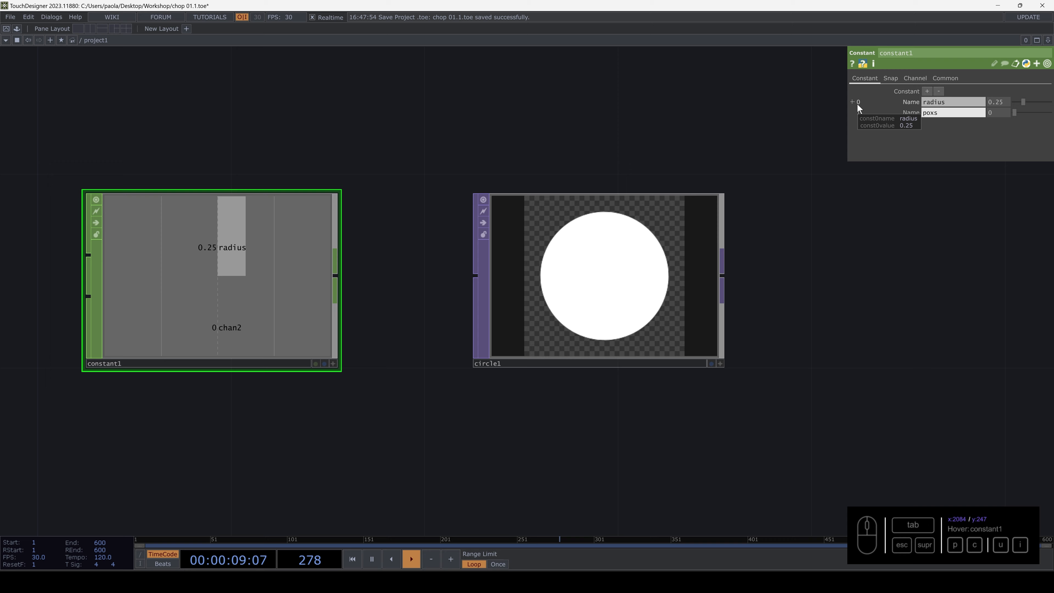
click(994, 118)
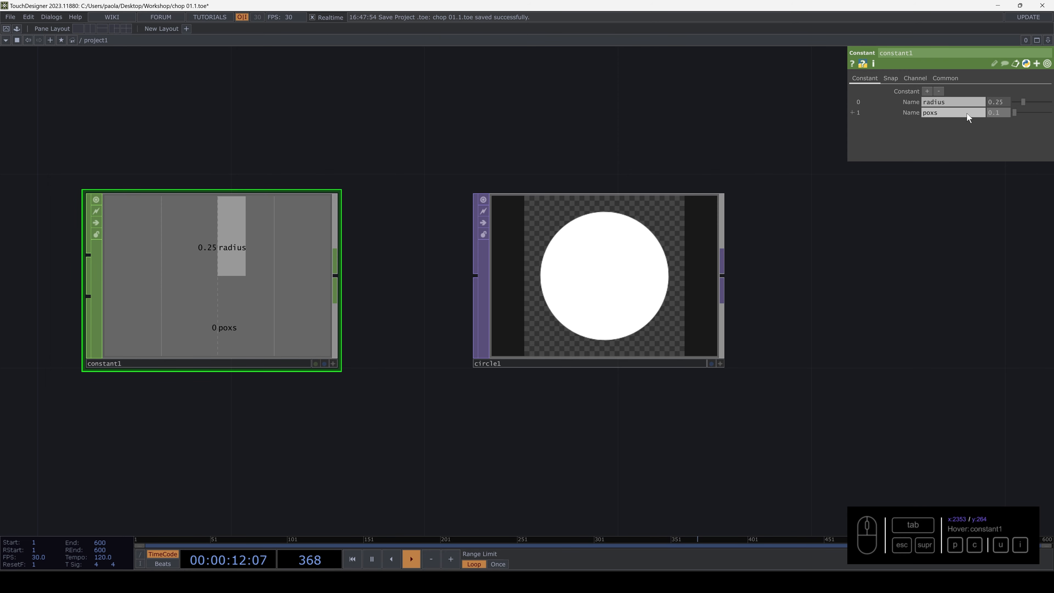
text(0.1)
click(568, 286)
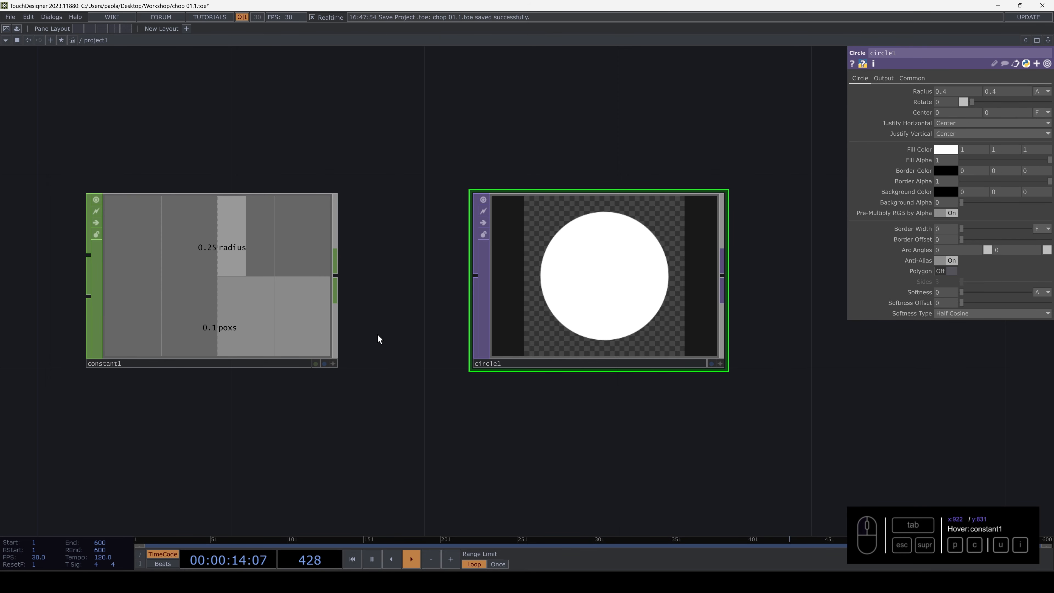
Make the Constant CHOP's viewer active and select the Circle TOP to show its parameters.
click(250, 296)
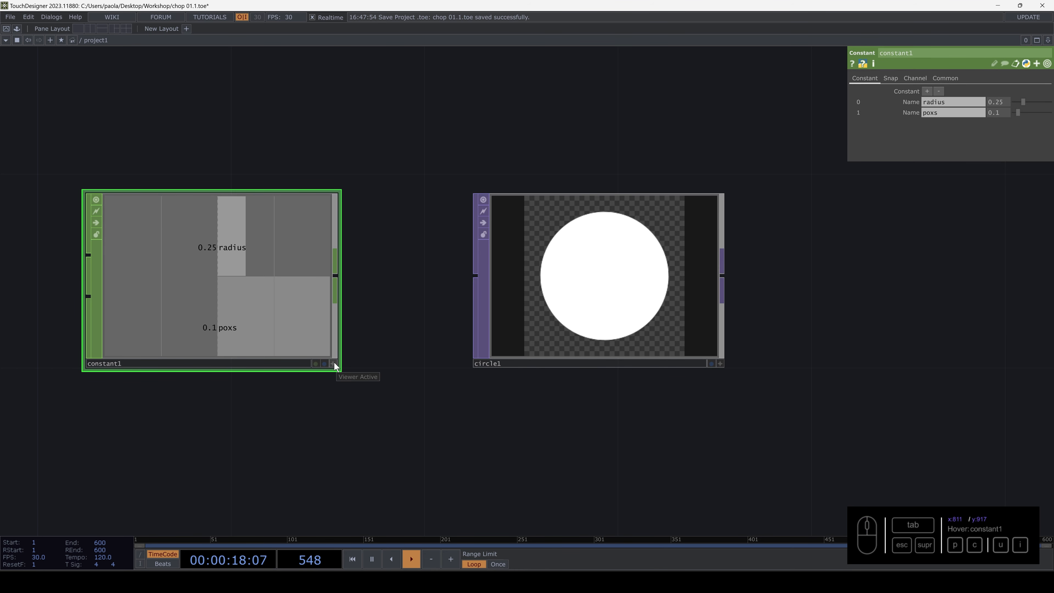
click(335, 365)
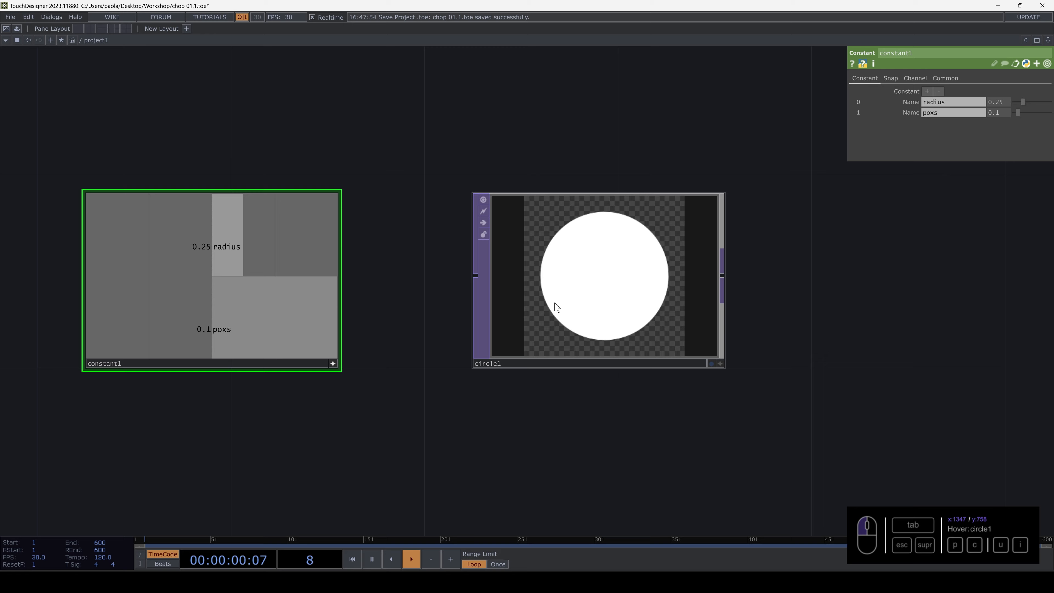
click(605, 276)
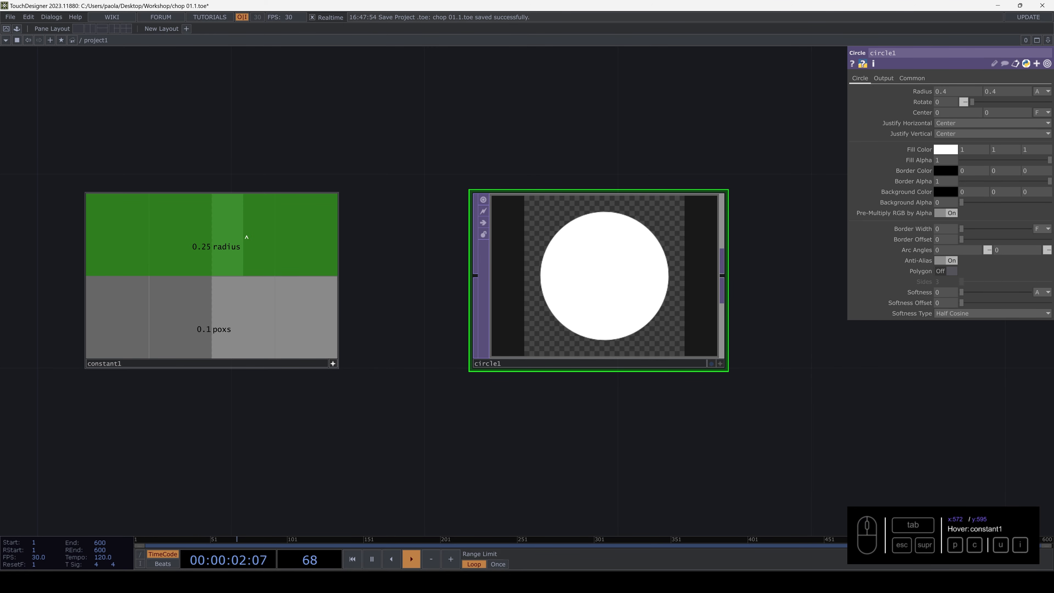
Try to link the radius channel to only the circle's first Radius value, and undo the link.
drag(212, 247, 756, 130)
drag(916, 102, 955, 88)
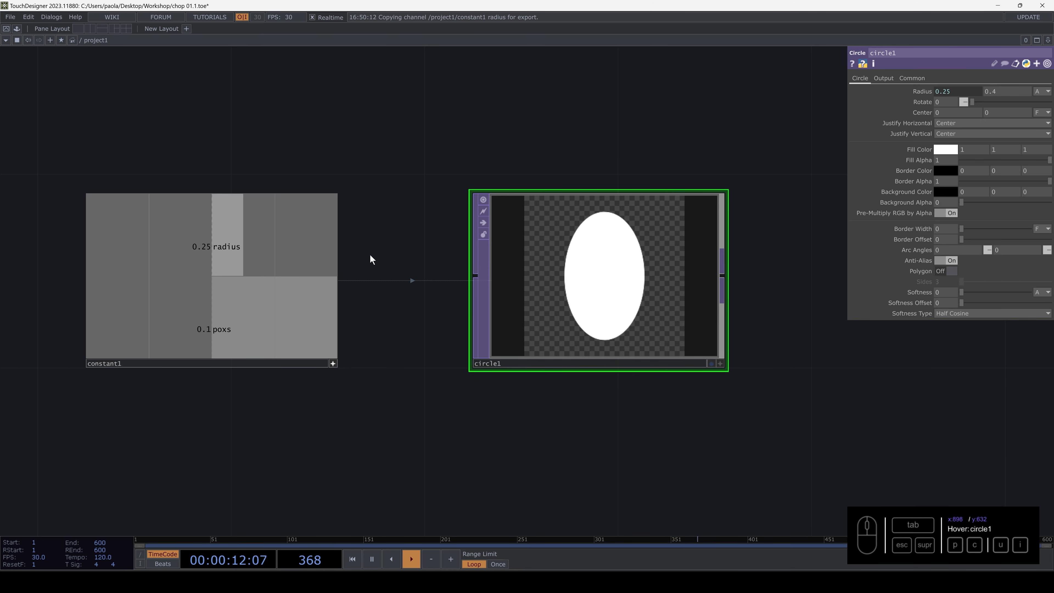
key(ctrl+z)
Link the Constant CHOP's radius channel to both Radius values of the circle as a CHOP Reference.
drag(218, 256, 928, 89)
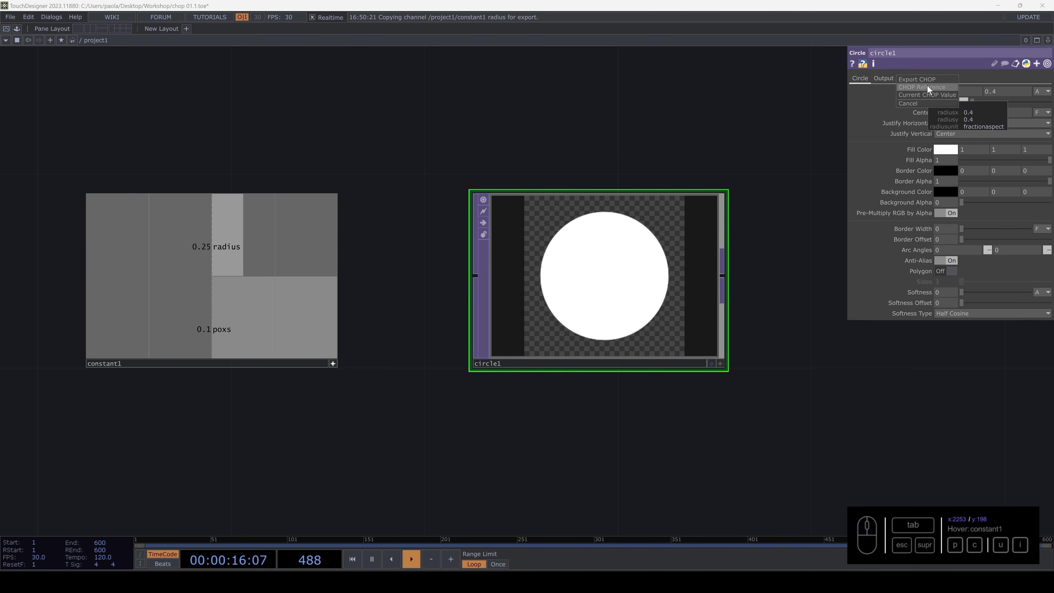
click(925, 87)
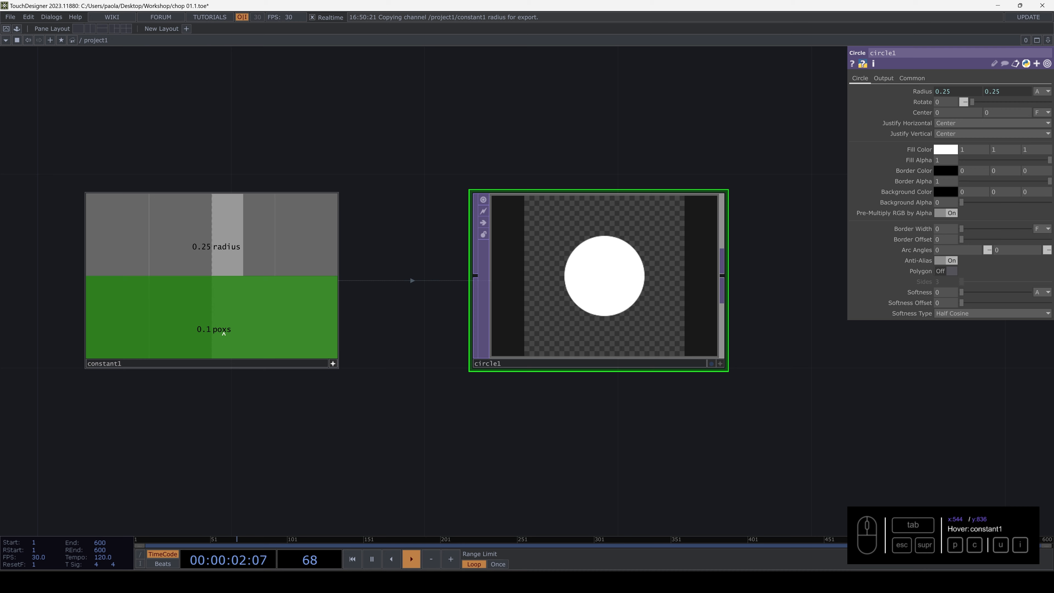
Deactivate the Constant CHOP's viewer and rename its second channel to posx.
click(331, 361)
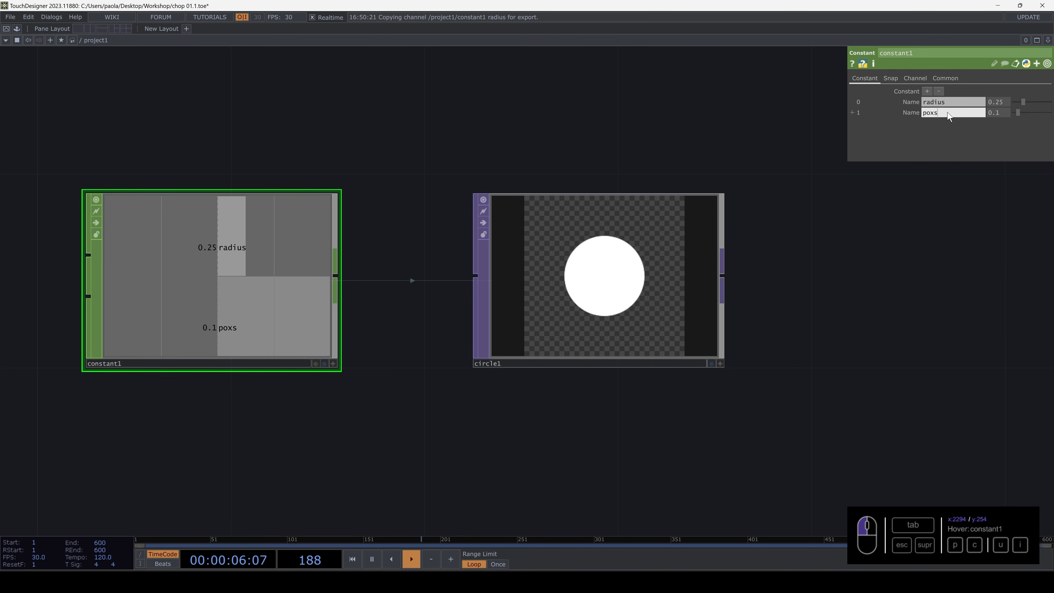
text(x)
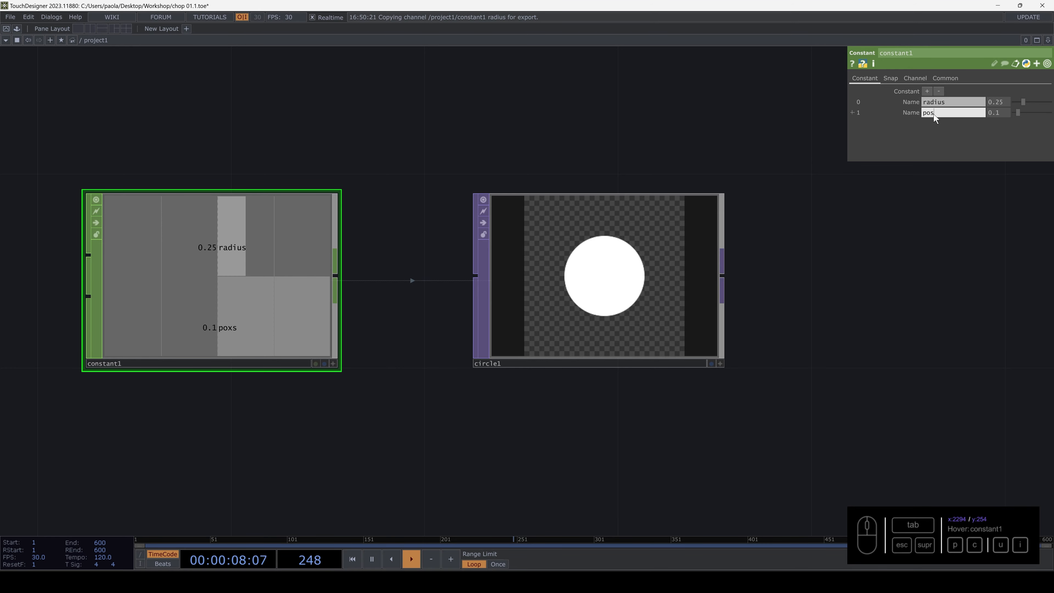
click(652, 254)
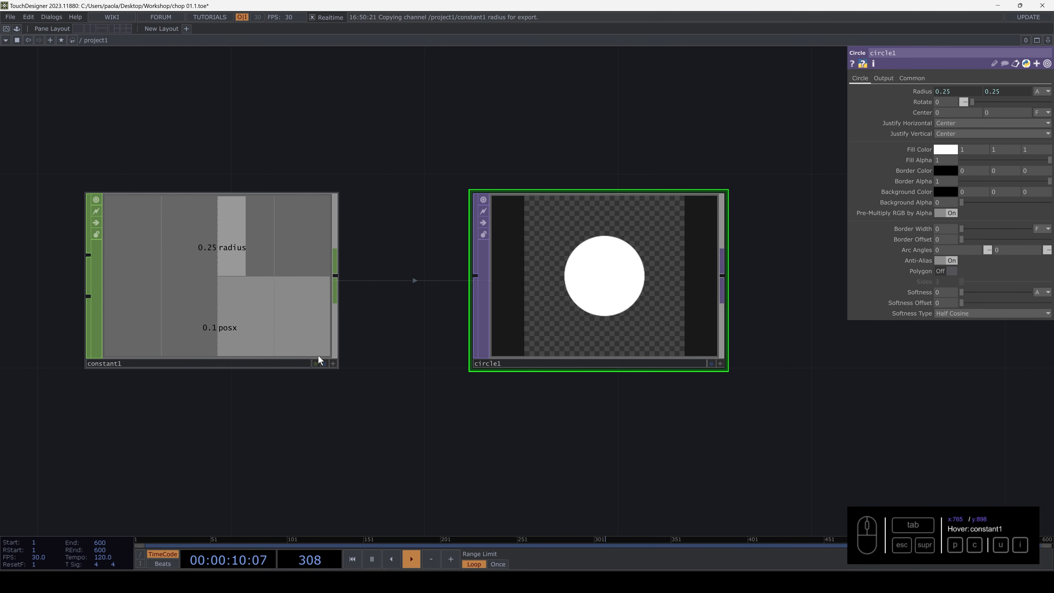
Link the Constant CHOP's posx channel to the circle's first Center value, activating its viewer only for this.
click(332, 364)
drag(266, 328, 942, 112)
click(950, 109)
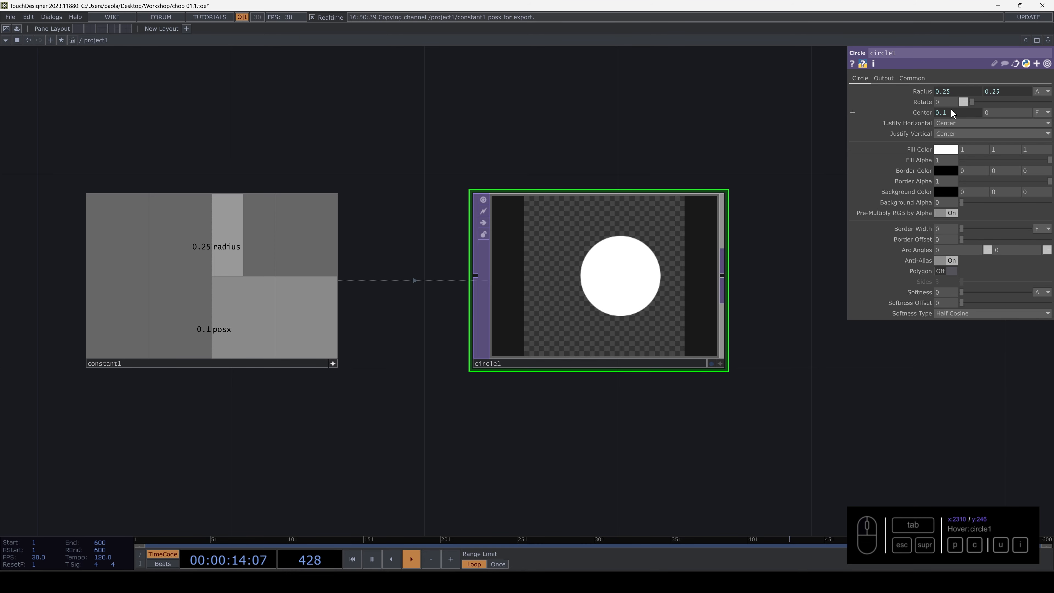
click(720, 364)
click(720, 364)
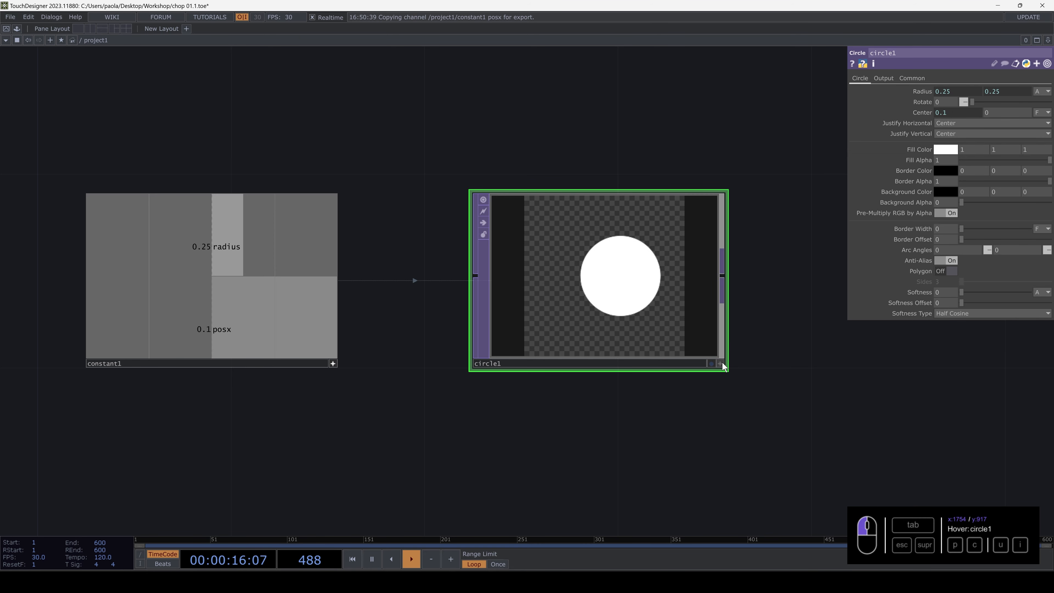
click(333, 363)
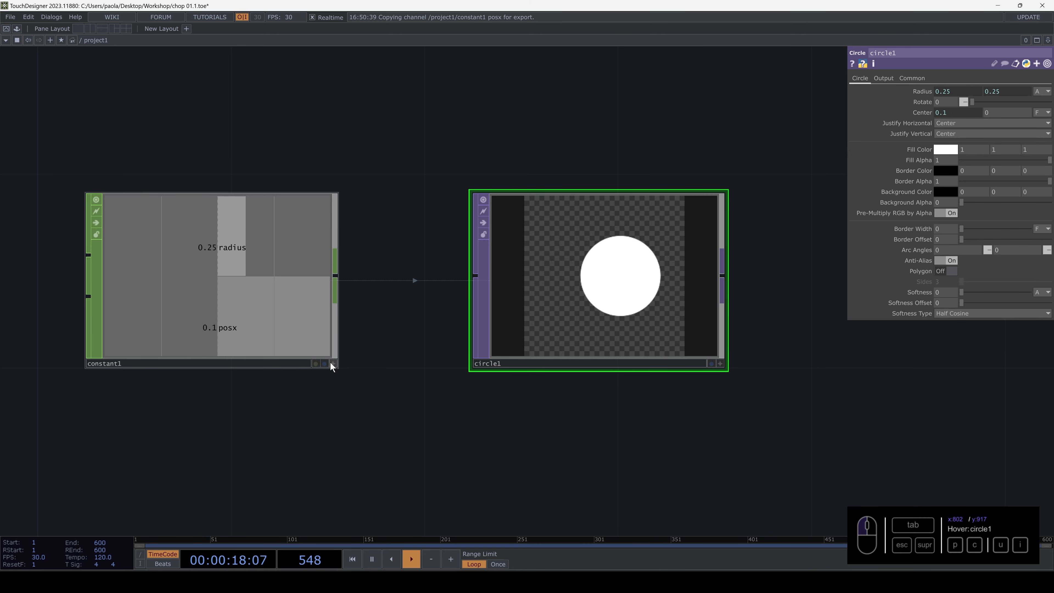
Examine the link between the Constant CHOP and the Circle TOP, comparing the parameters of both operators.
scroll(336, 365, up, 1)
scroll(332, 365, down, 5)
drag(293, 401, 388, 250)
click(373, 174)
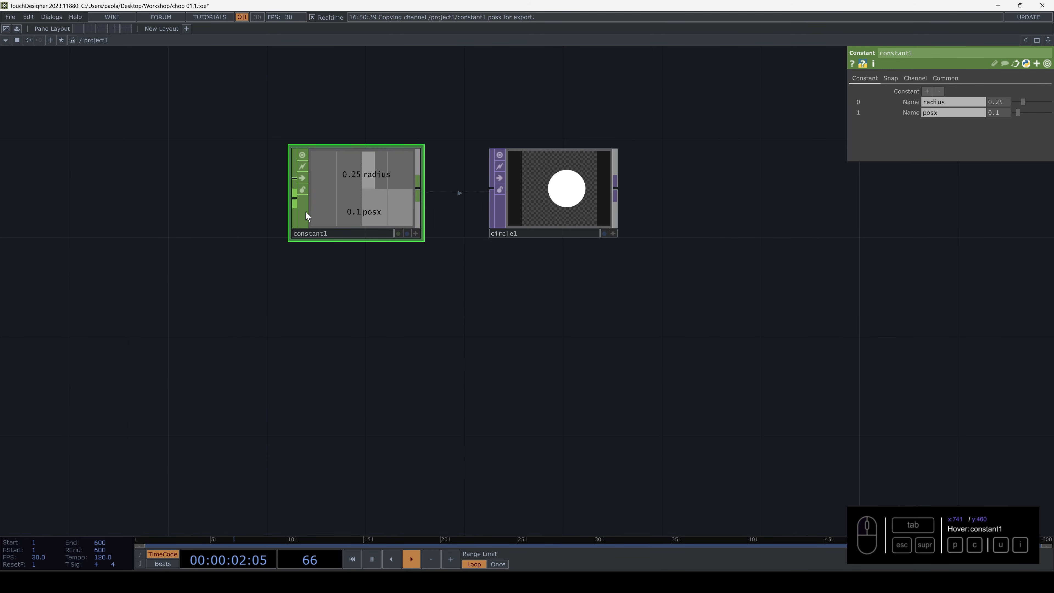
scroll(338, 188, up, 3)
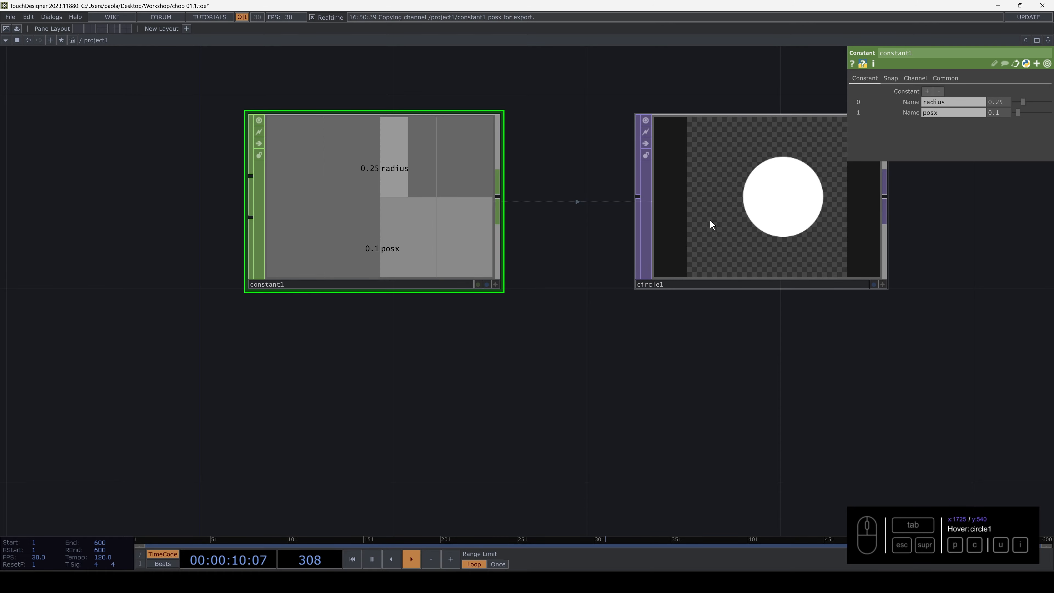
scroll(618, 235, down, 4)
scroll(623, 223, down, 2)
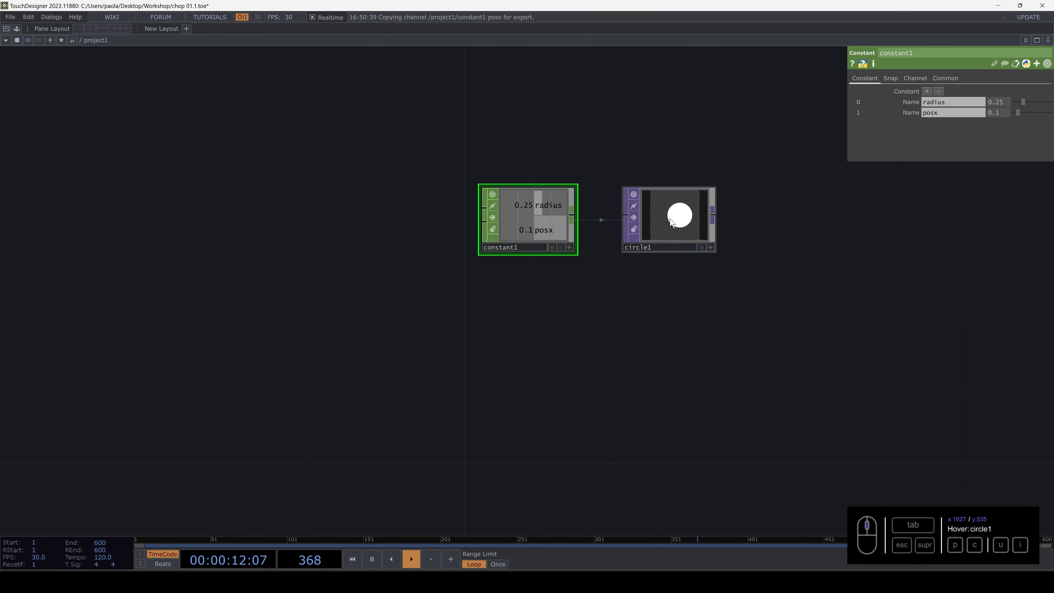
click(635, 225)
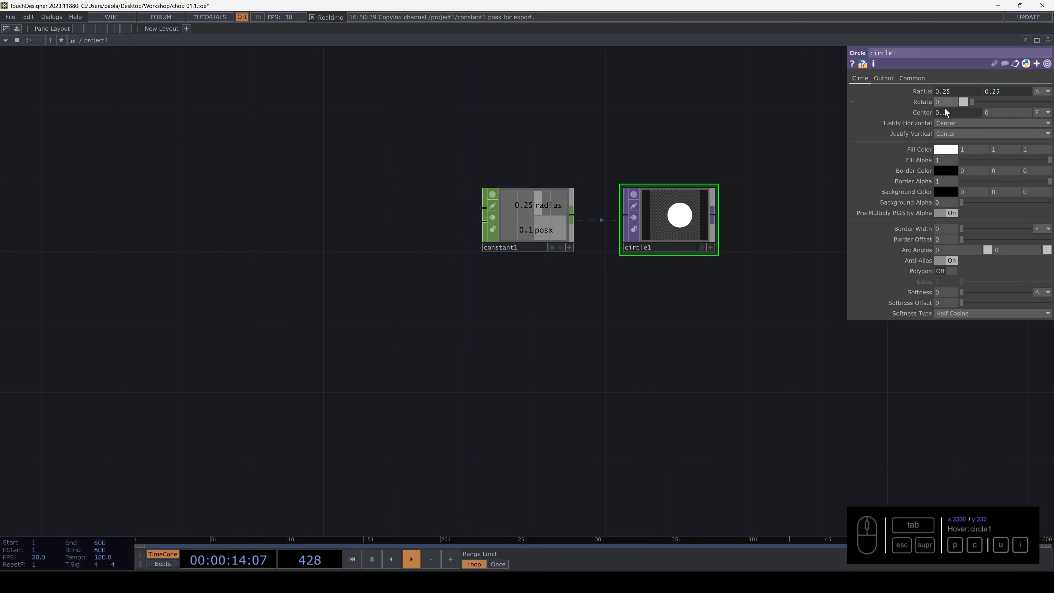
drag(757, 188, 694, 186)
click(475, 219)
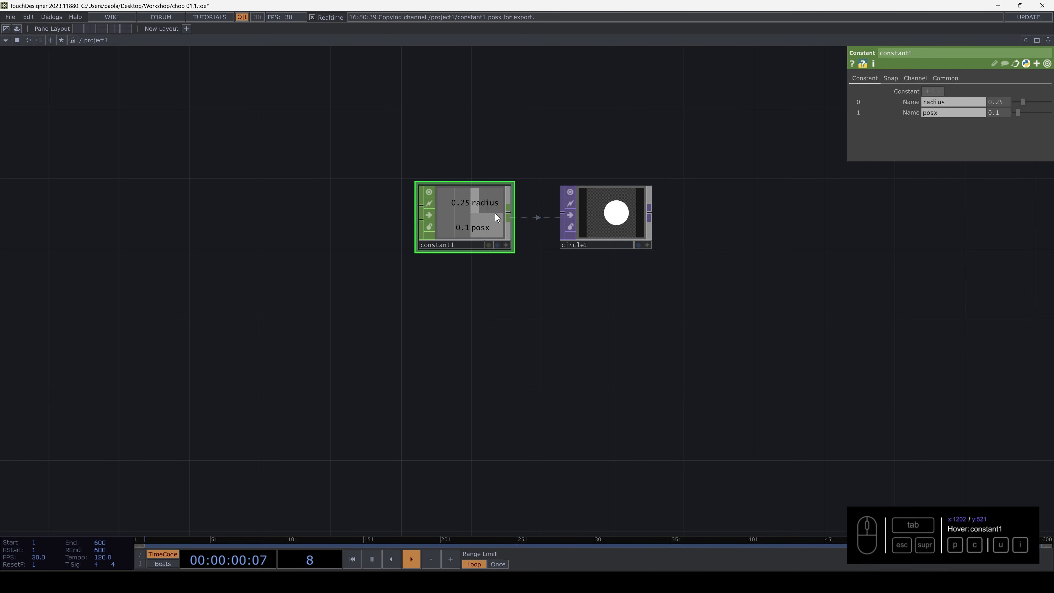
click(608, 217)
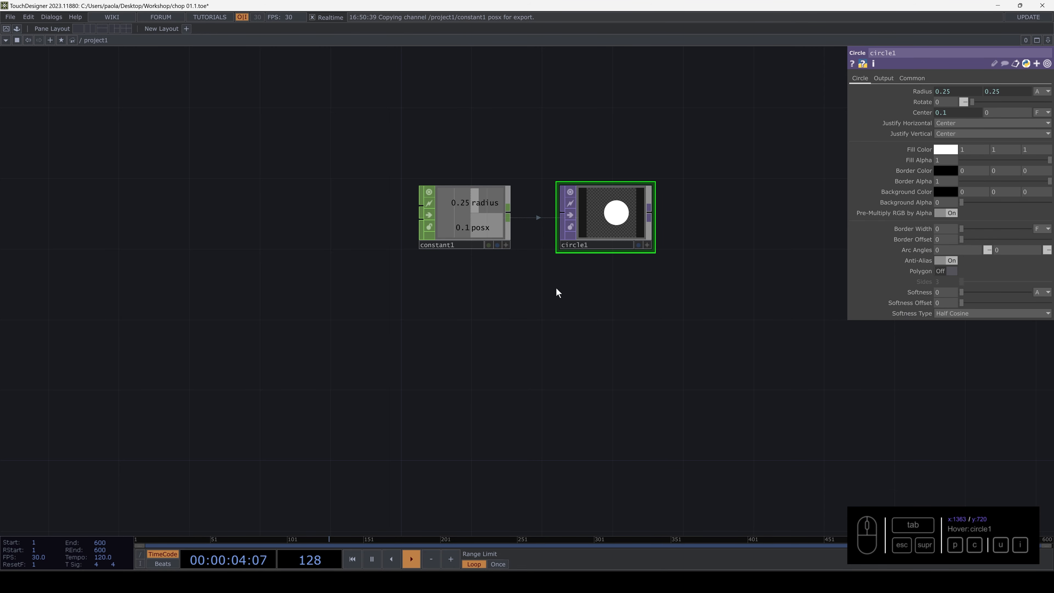
click(473, 220)
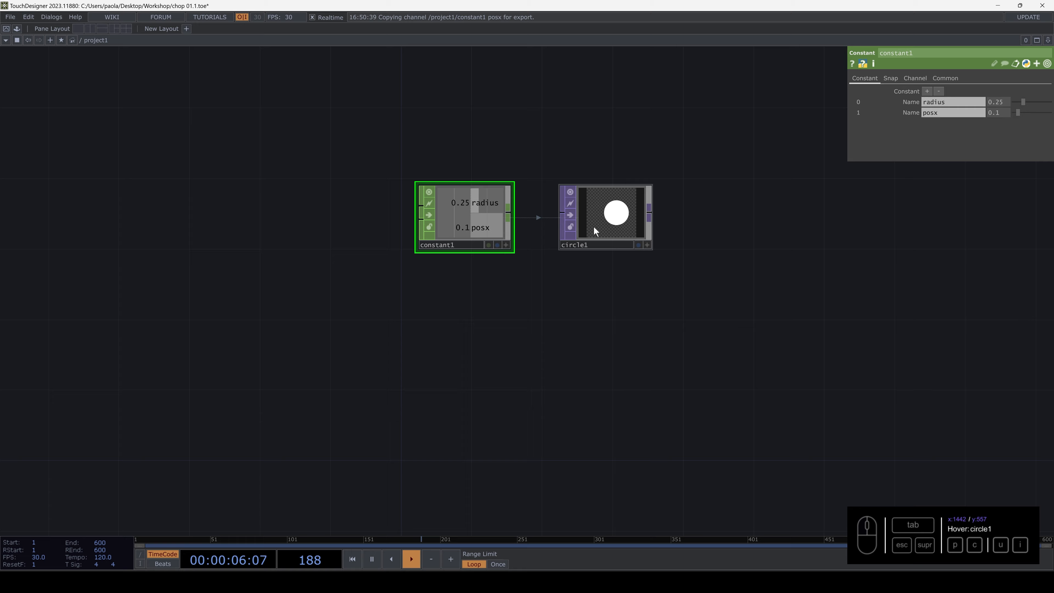
Add a Rectangle TOP directly below the Circle TOP.
key(Tab)
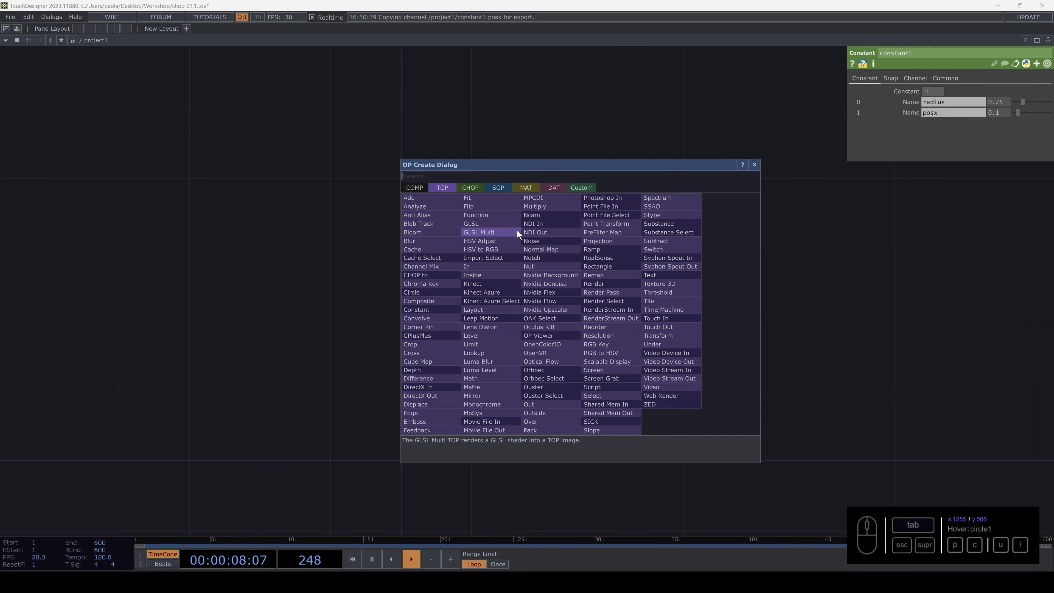
text(r)
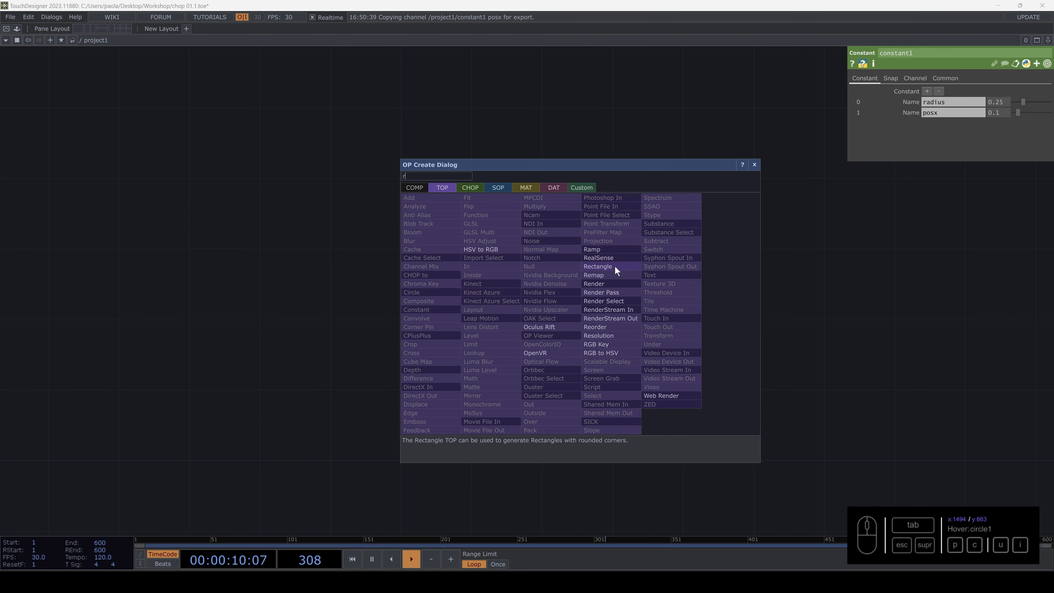
click(604, 266)
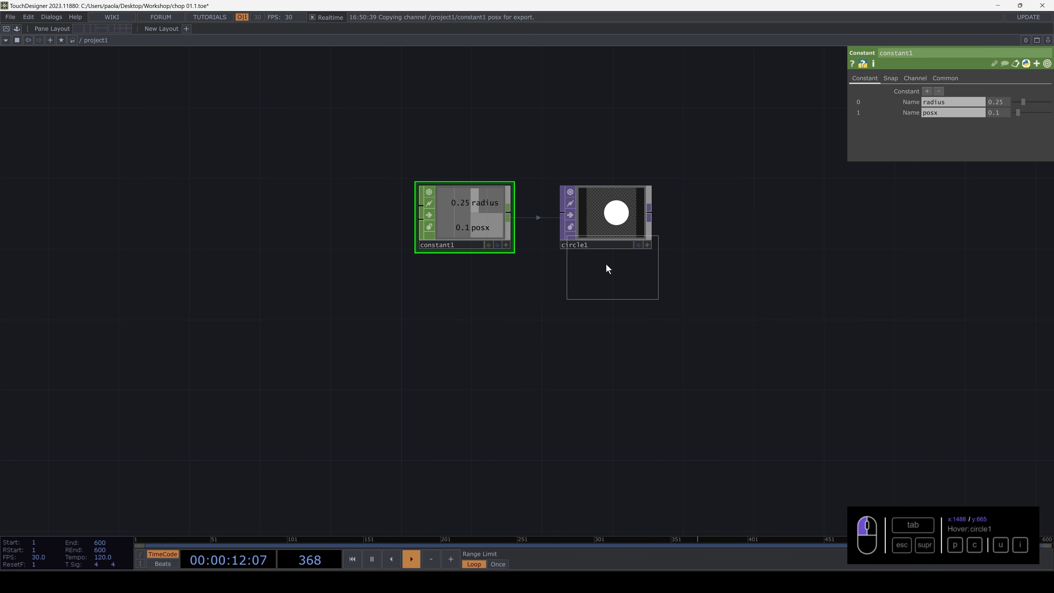
click(609, 294)
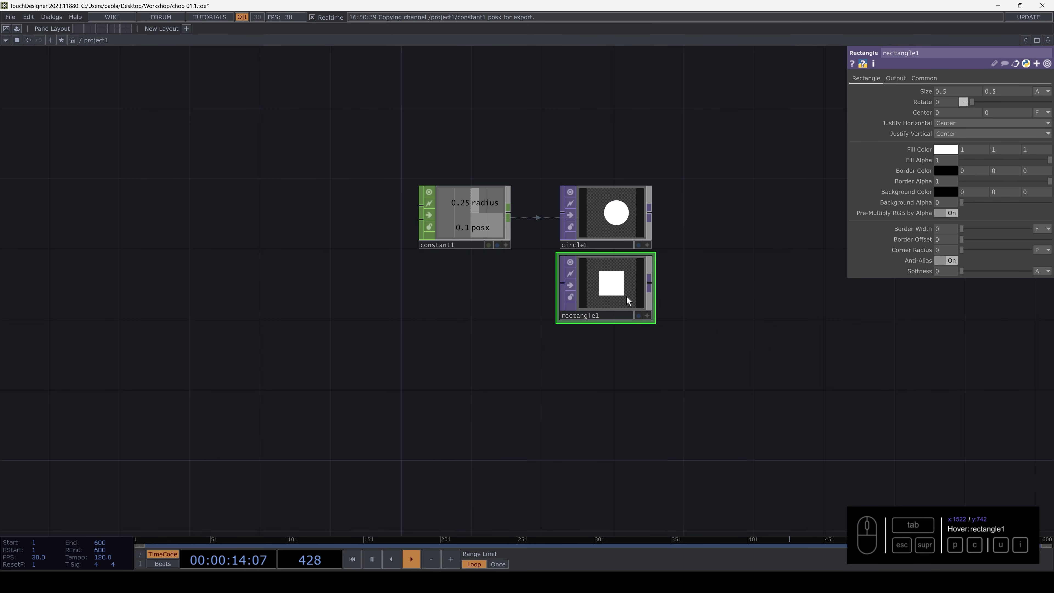
Link the Constant CHOP's radius channel to both Size values of the rectangle, activating its viewer only for this.
click(505, 244)
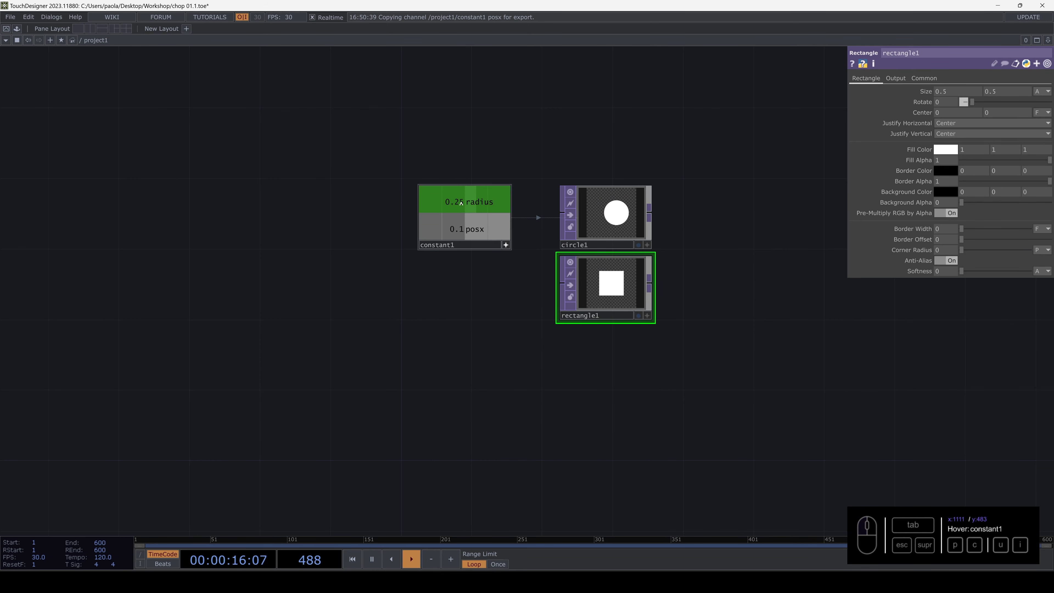
drag(488, 201, 930, 86)
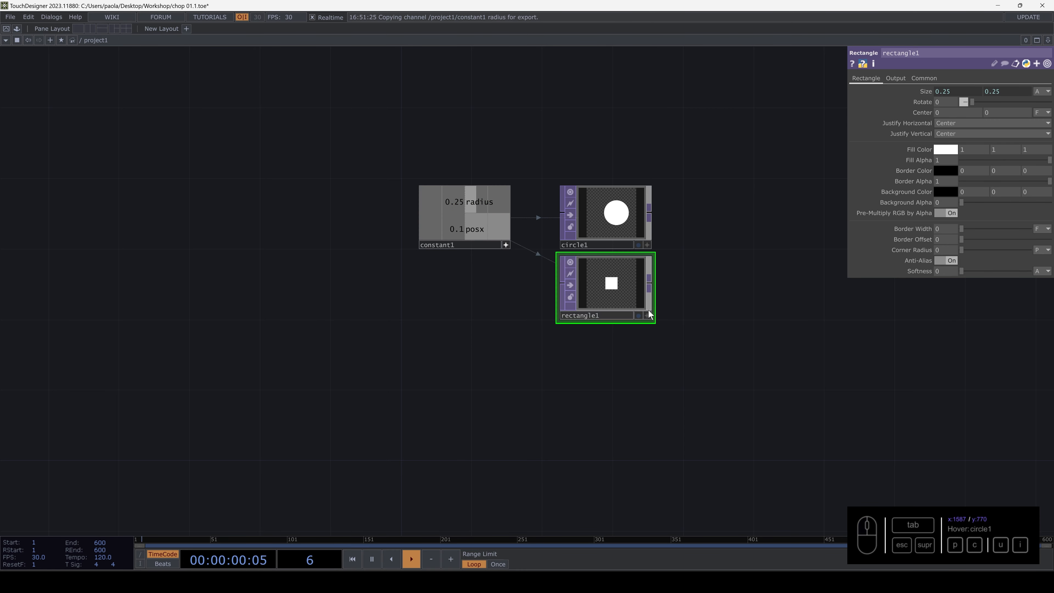
click(505, 244)
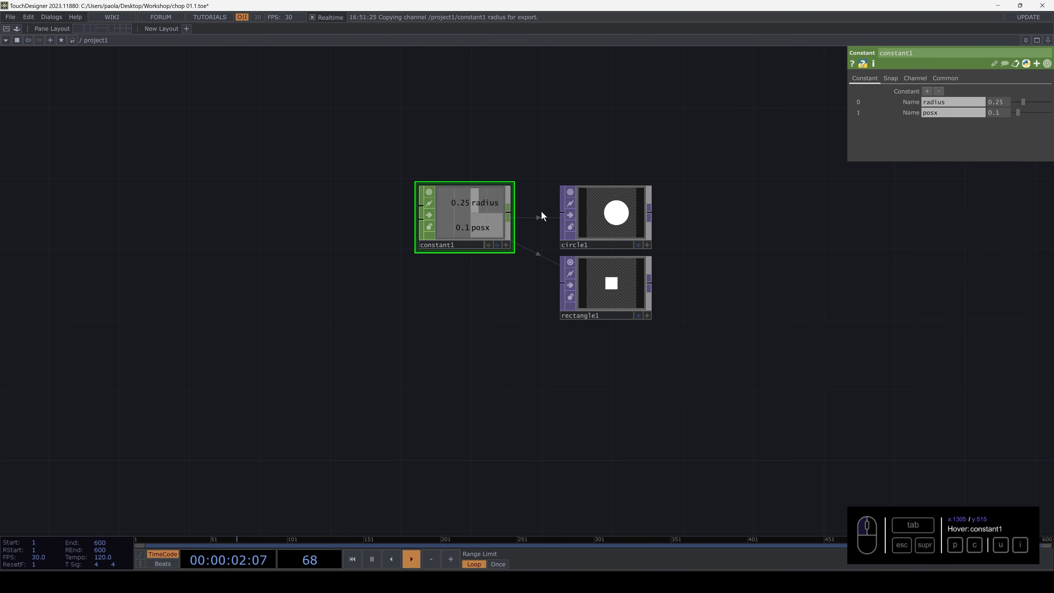
Set the Constant CHOP's radius channel to 0.3 and select the circle and rectangle it drives.
drag(1001, 101, 996, 101)
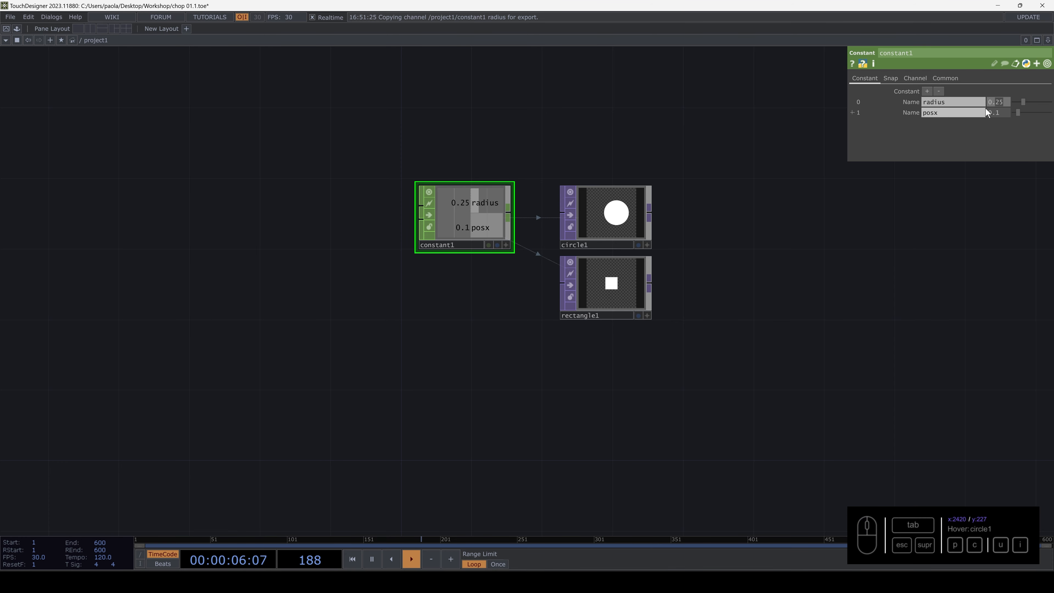
text(3)
key(Return)
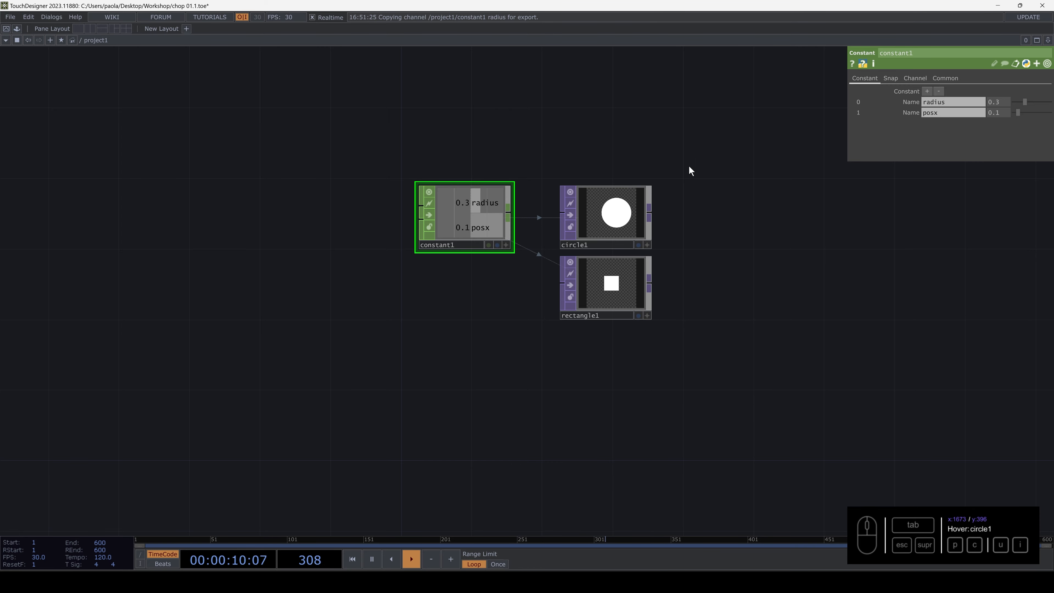
drag(690, 167, 557, 328)
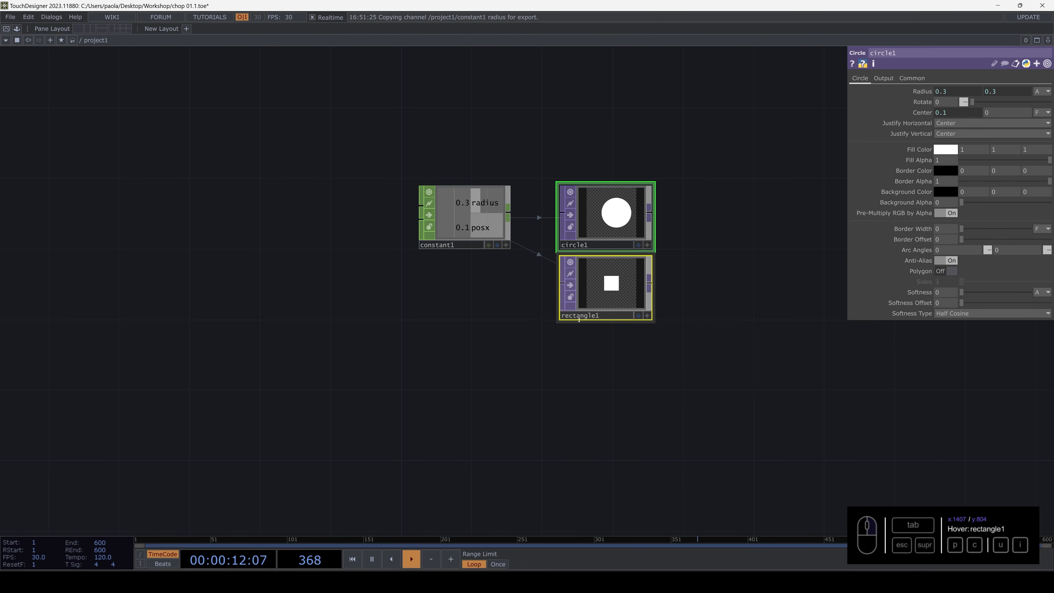
Add an LFO CHOP below the Constant CHOP, aligned with it and leaving a gap between them.
drag(521, 370, 491, 349)
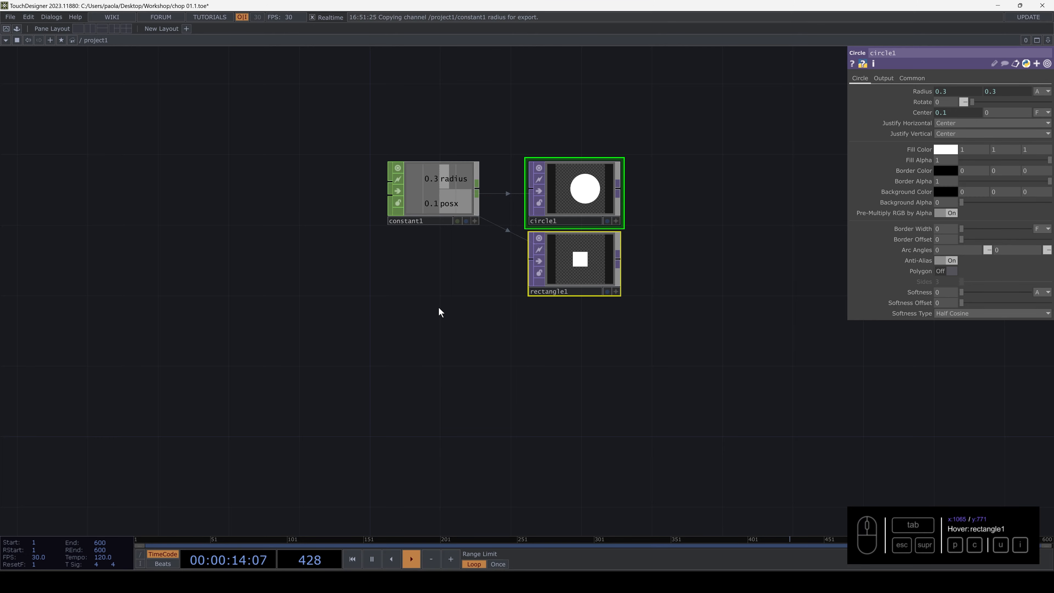
drag(399, 348, 436, 307)
key(Tab)
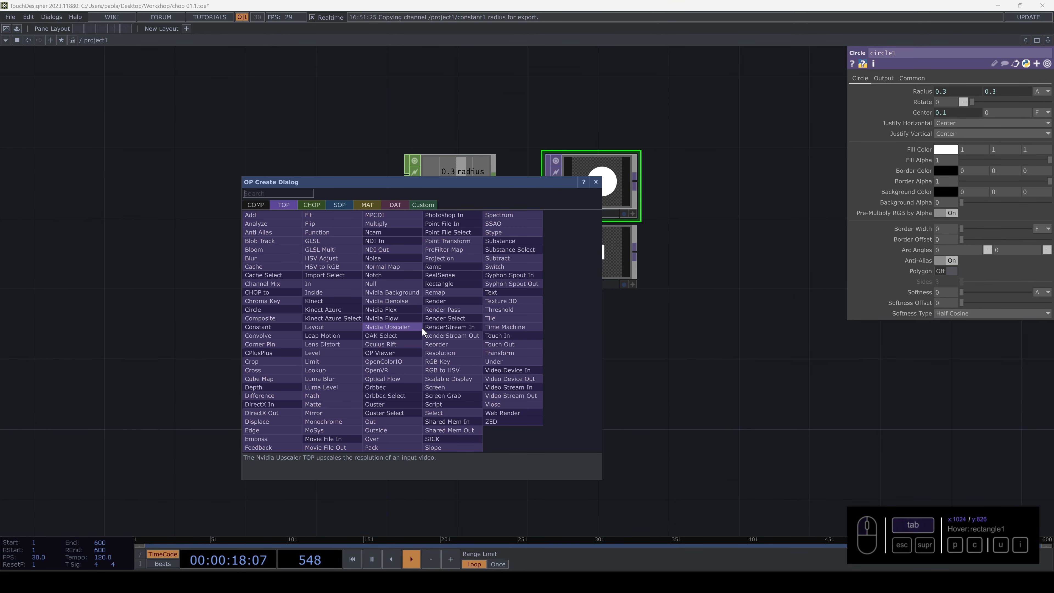
click(313, 205)
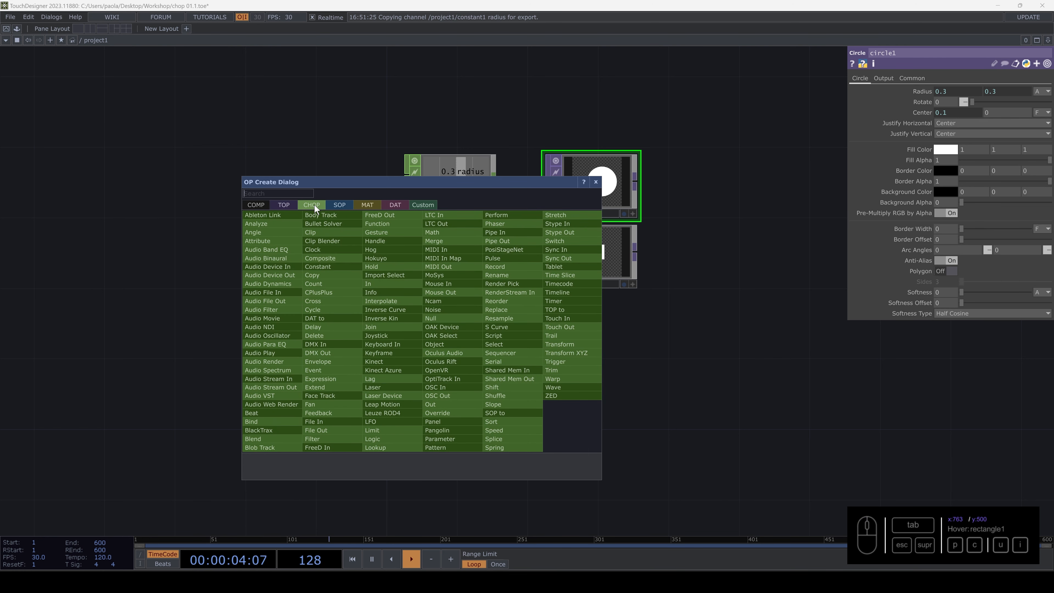
text(lfo)
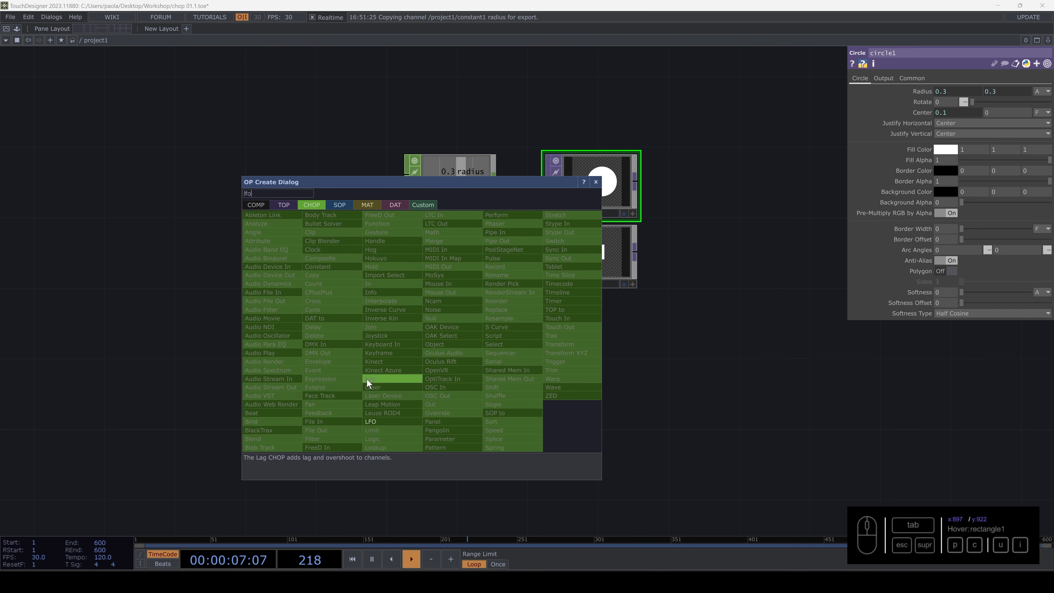
click(382, 420)
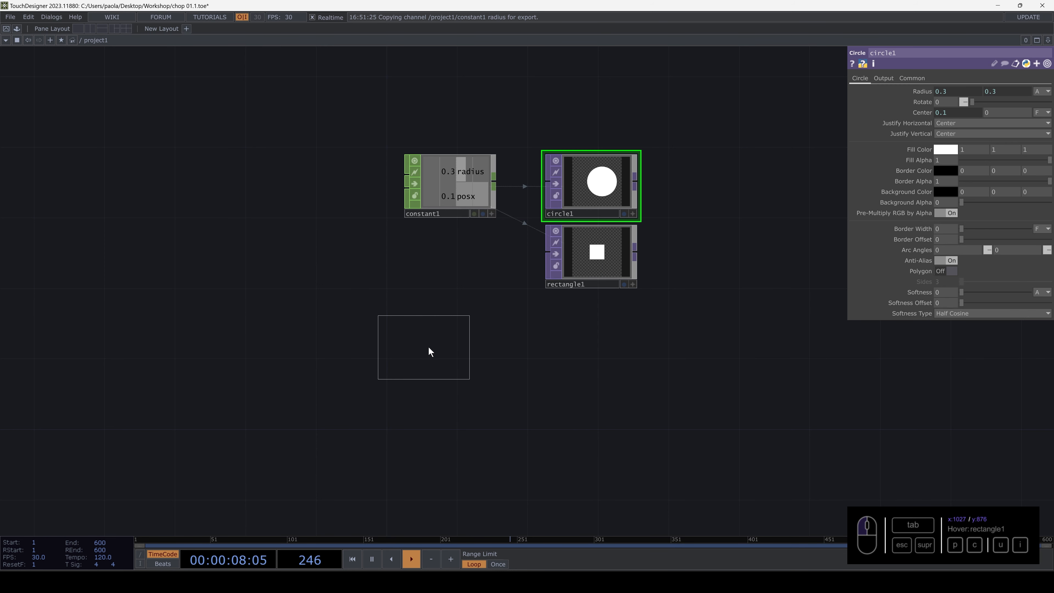
click(431, 345)
drag(441, 344, 453, 365)
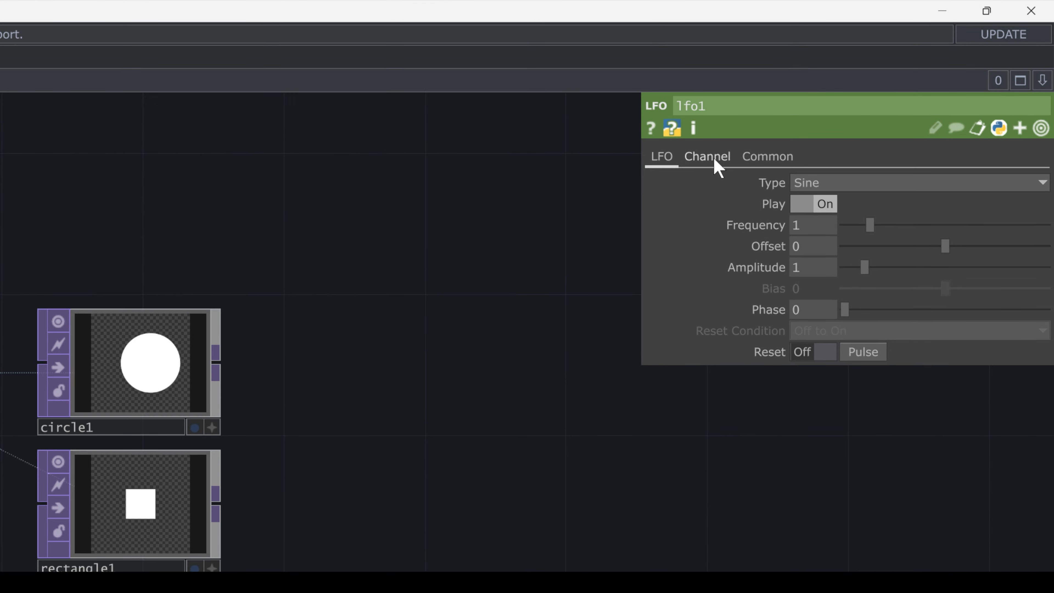
Rename the LFO CHOP's channel to rotate.
click(884, 80)
click(815, 192)
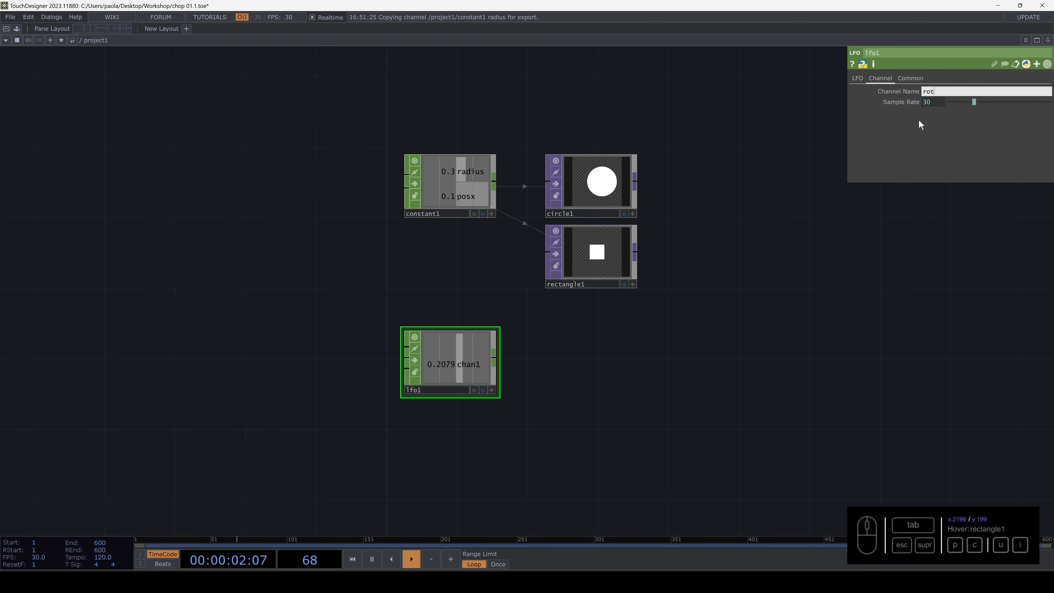
text(ate)
click(783, 309)
Link the LFO CHOP's rotate channel directly to the rectangle's Rotate value, activating the LFO's viewer only for this.
drag(560, 369, 560, 343)
click(590, 232)
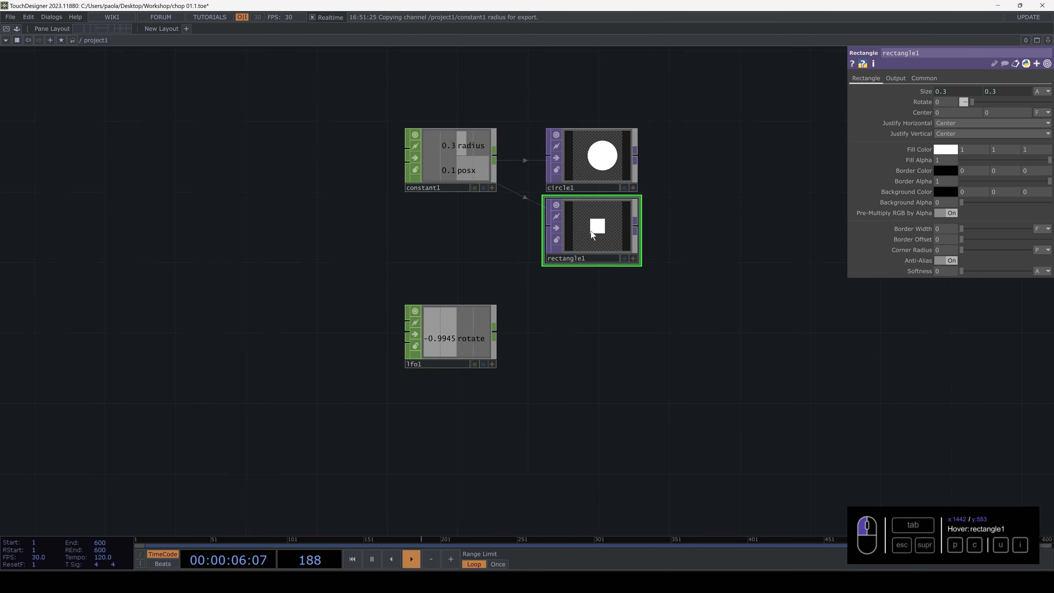
scroll(496, 333, up, 3)
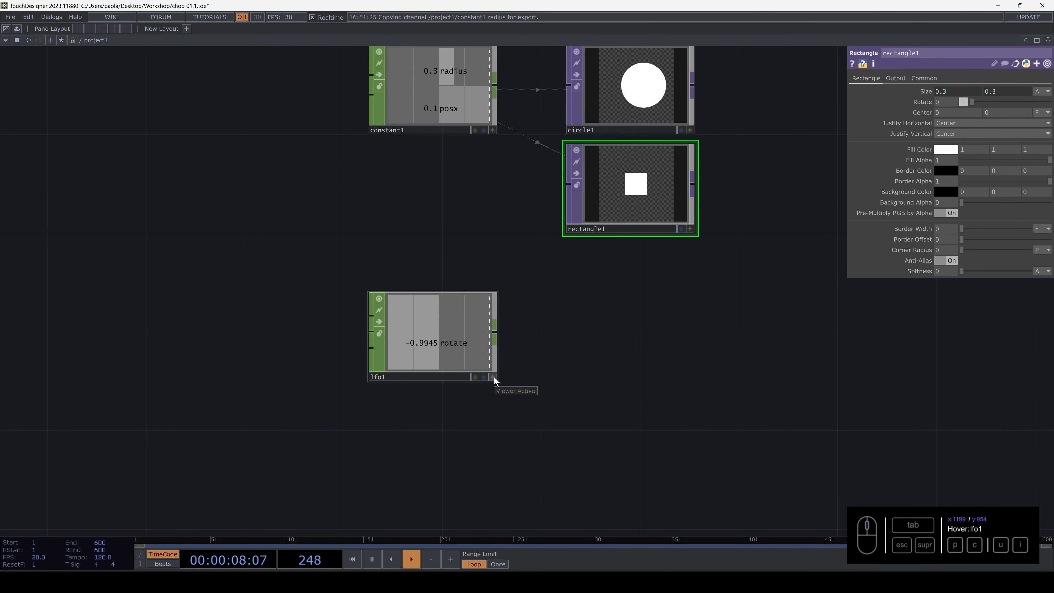
click(493, 377)
drag(477, 345, 946, 102)
click(949, 98)
drag(581, 353, 586, 381)
click(492, 403)
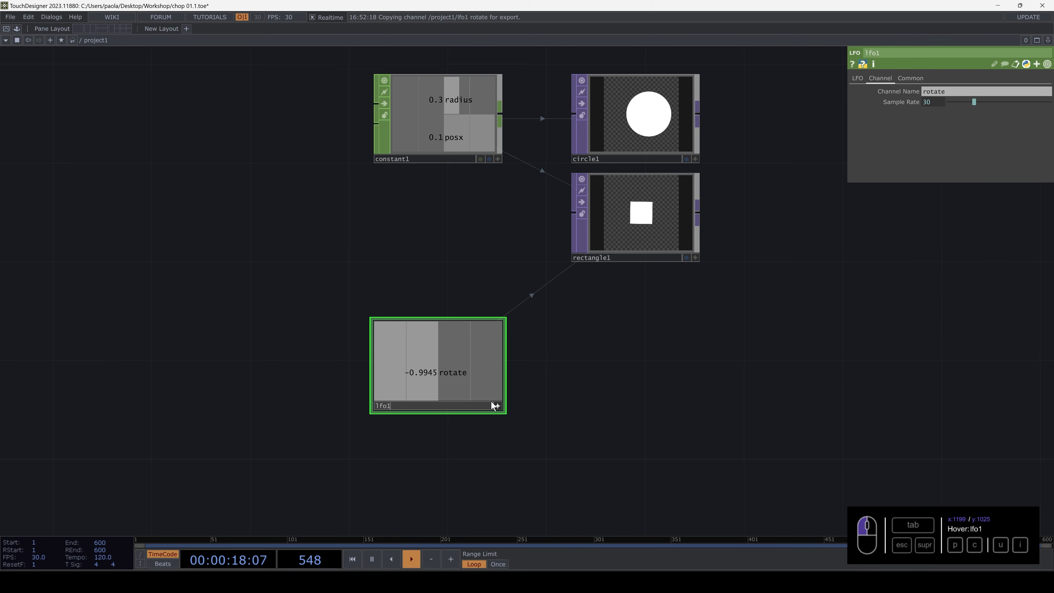
Try the LFO CHOP's amplitude at the upper end of its slider range and undo the change.
click(437, 357)
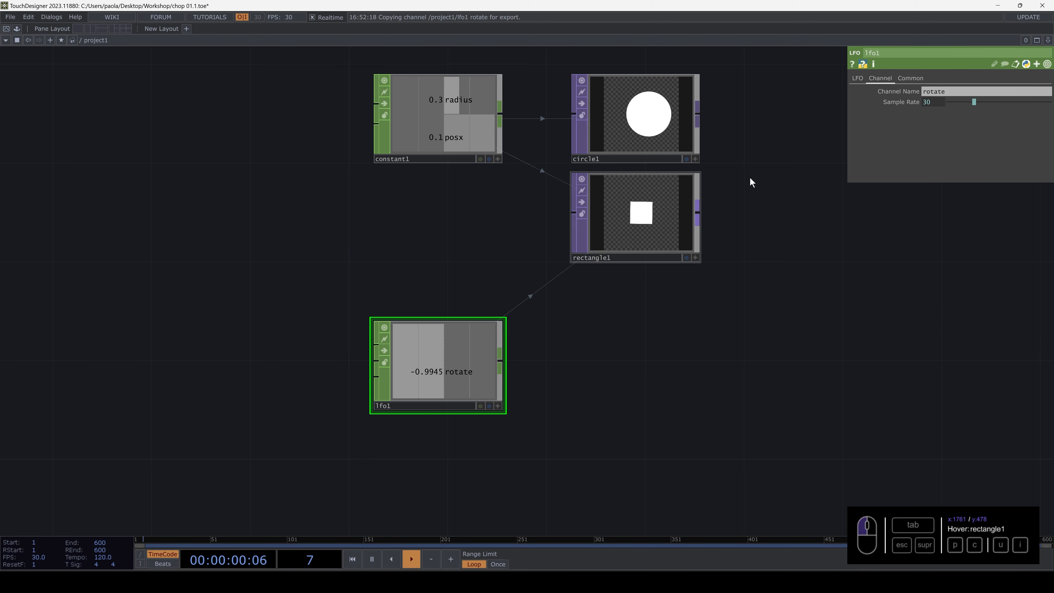
click(858, 79)
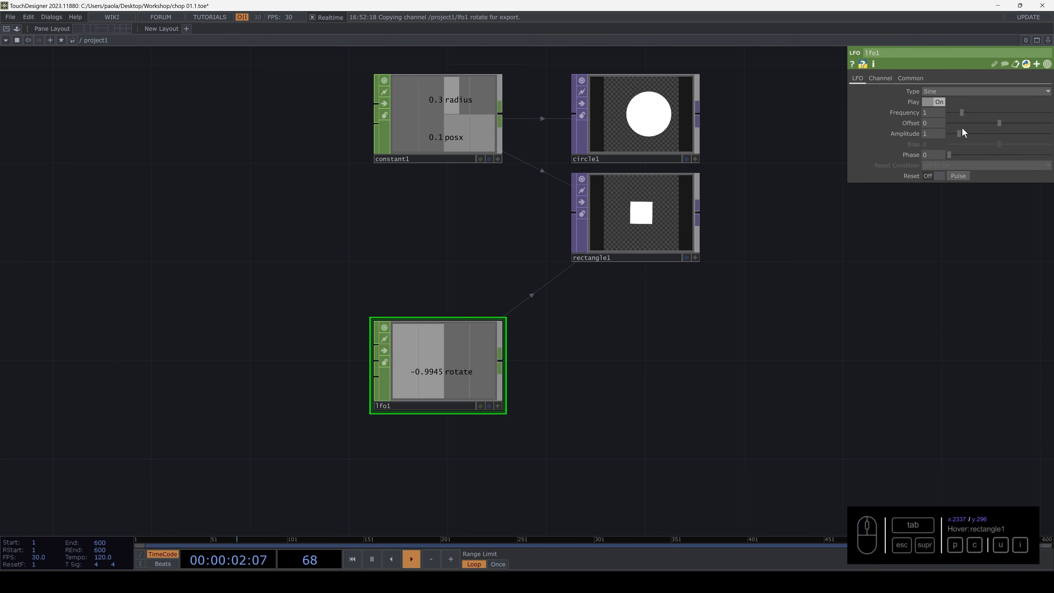
drag(959, 133, 1046, 135)
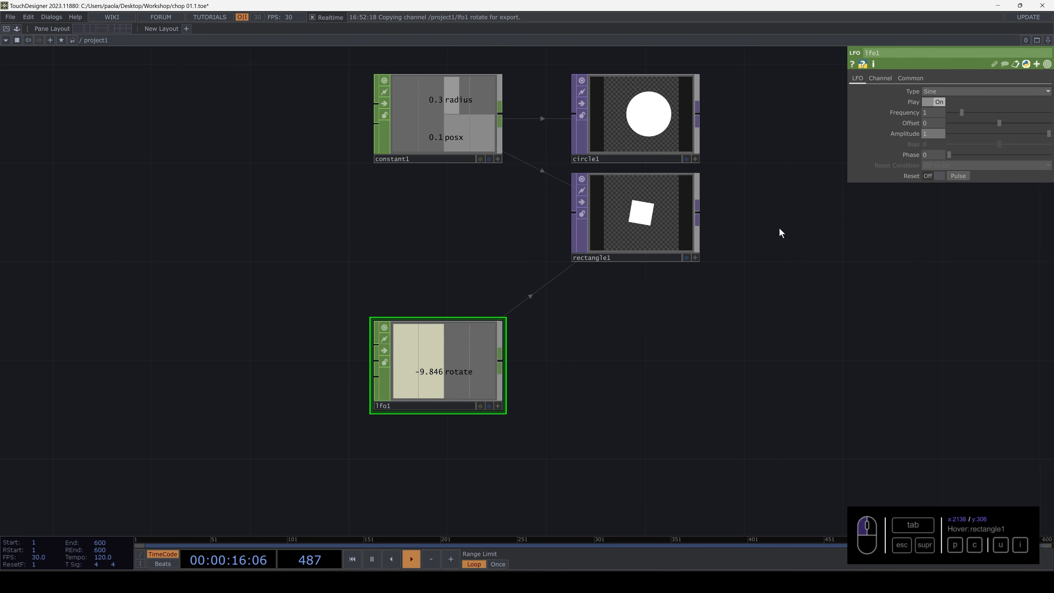
key(ctrl+z)
Connect a Null CHOP to the LFO CHOP's output, leaving room for another operator between them.
drag(378, 366, 379, 366)
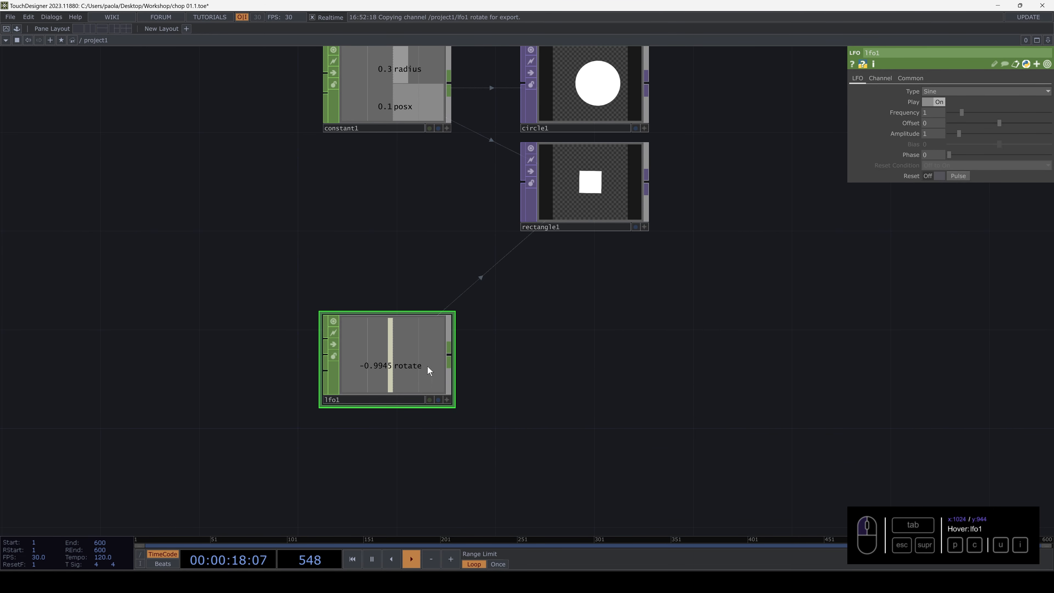
drag(452, 358, 533, 356)
text(null)
key(Return)
click(782, 358)
Relink the rectangle's Rotate value to the Null CHOP's rotate channel.
click(545, 183)
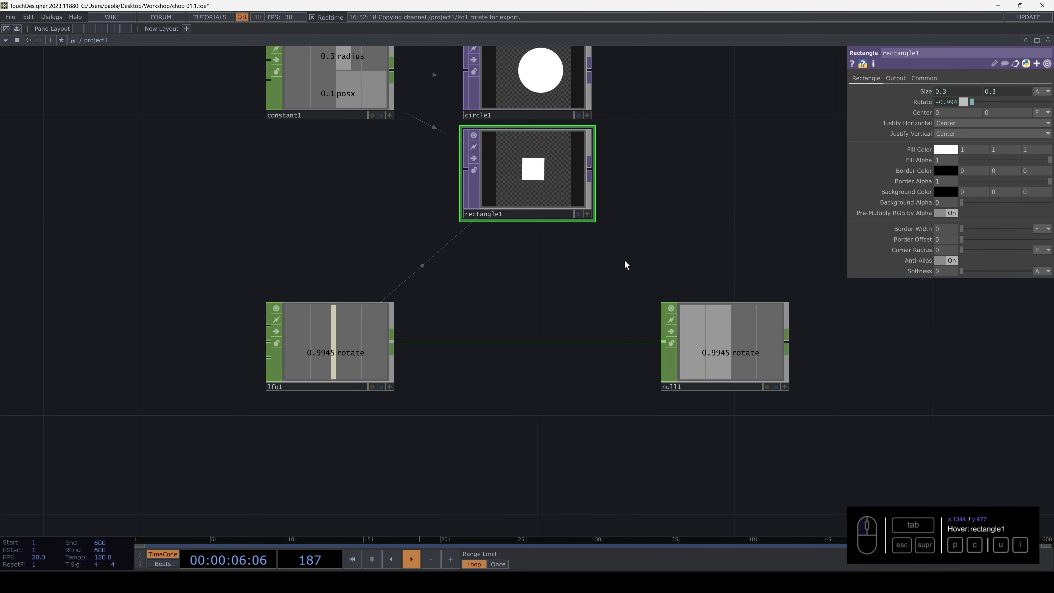
click(783, 386)
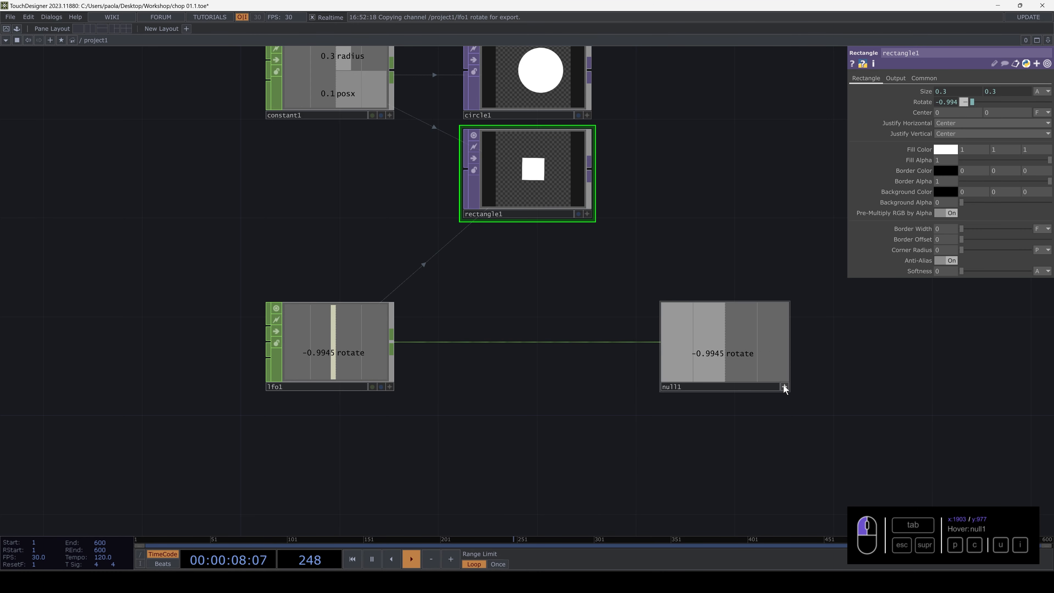
drag(740, 358, 945, 103)
Insert a Math CHOP between the LFO CHOP and the Null CHOP.
key(Tab)
text(math)
key(Return)
click(524, 342)
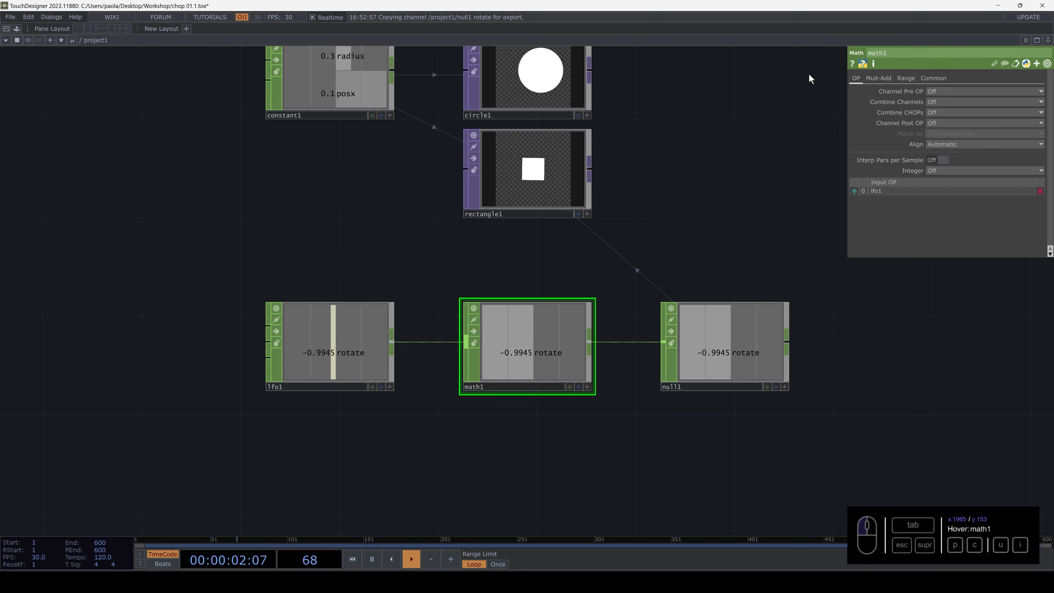
Remap the Math CHOP's values from a range of -1 to 1 to a range of -90 to 90.
click(905, 79)
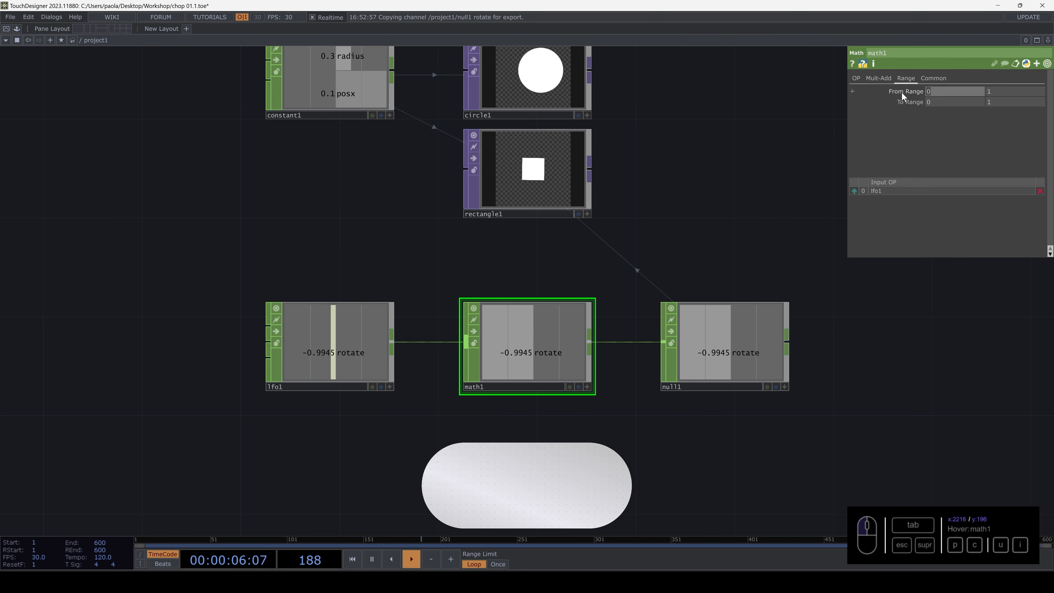
click(929, 92)
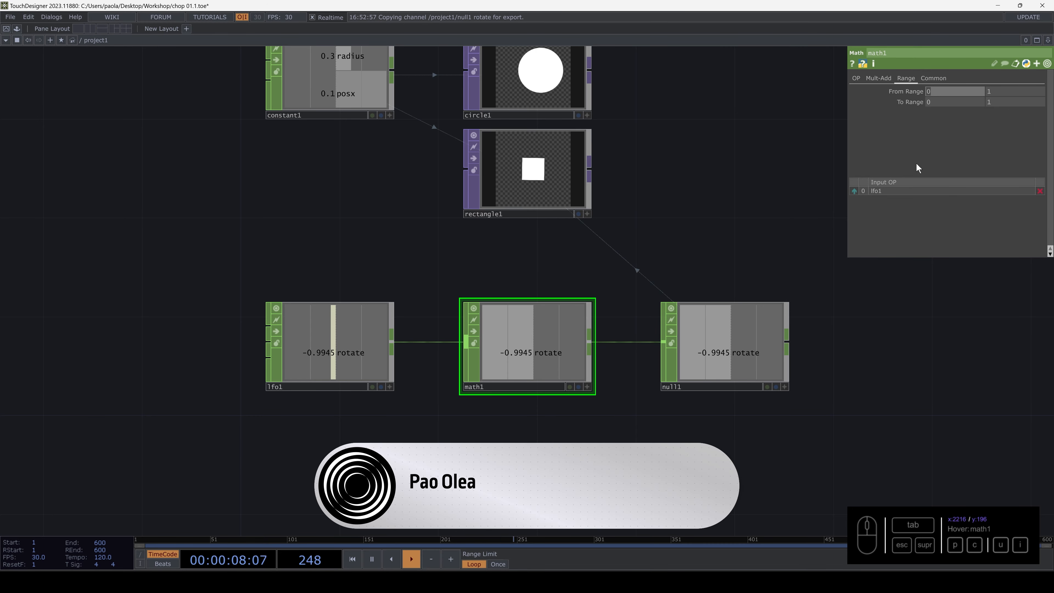
text(-1)
key(Return)
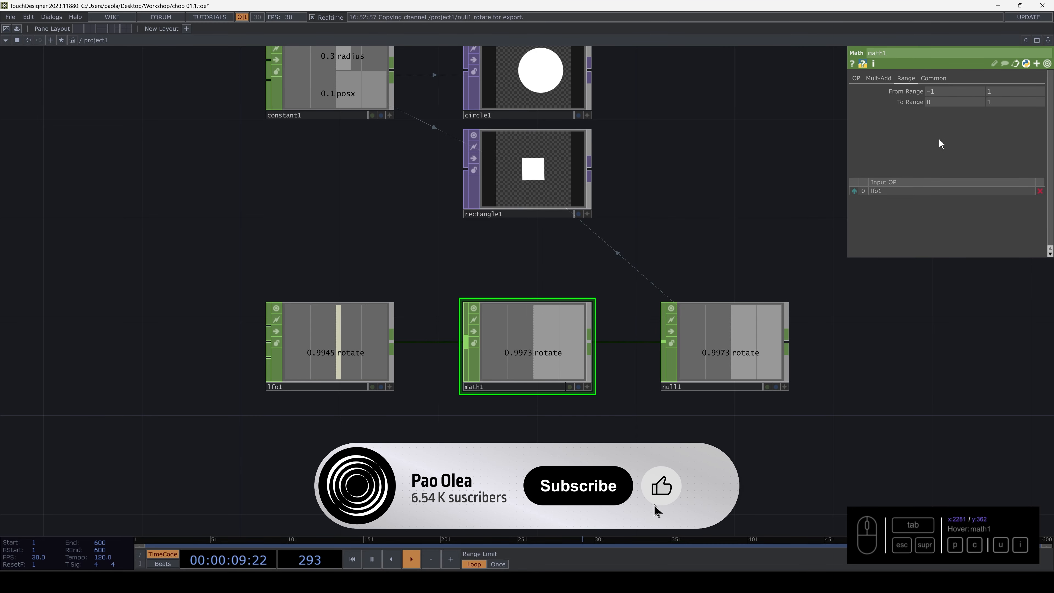
click(934, 102)
text(-)
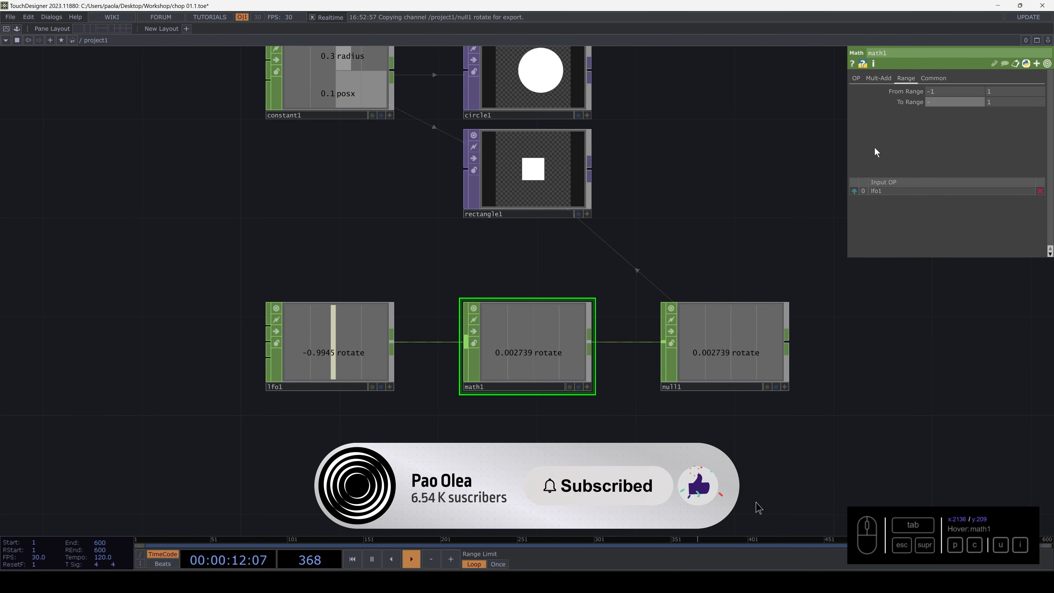
text(0-90)
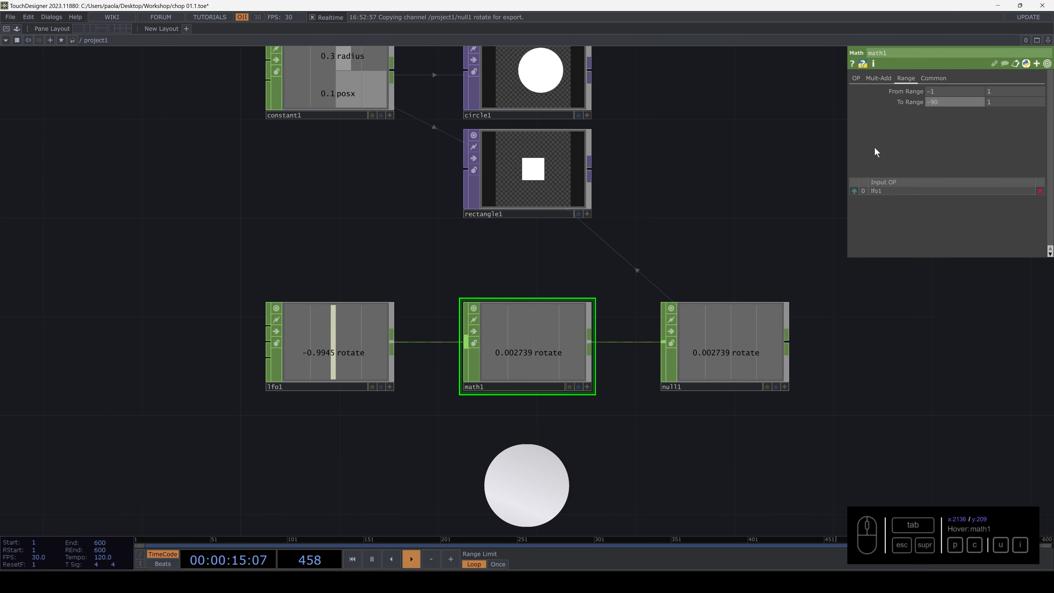
key(Tab)
text(90)
key(Return)
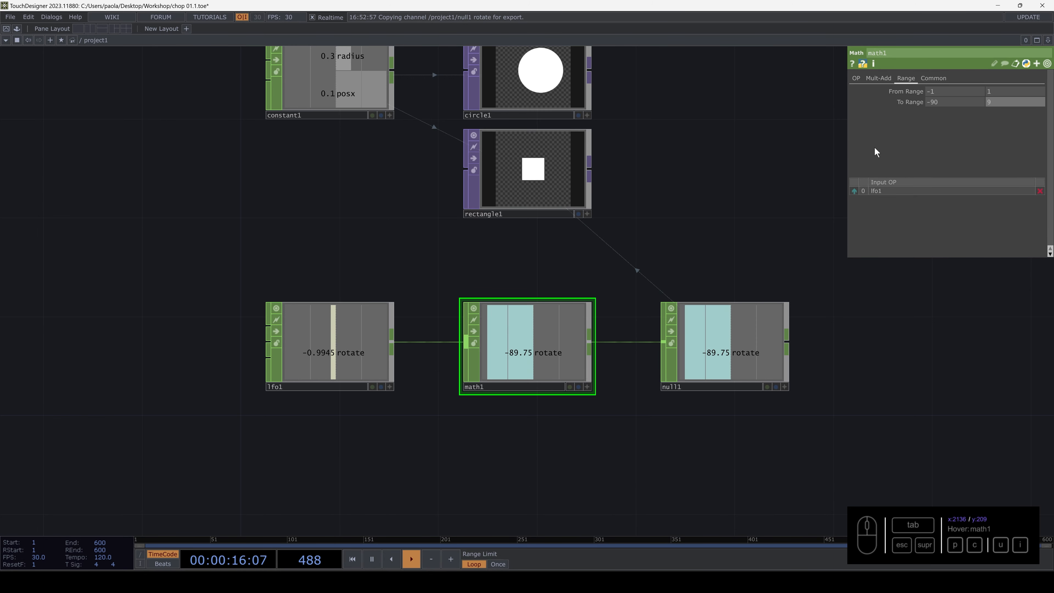
Slow down the LFO CHOP by setting its frequency to 0.31.
drag(664, 215, 749, 242)
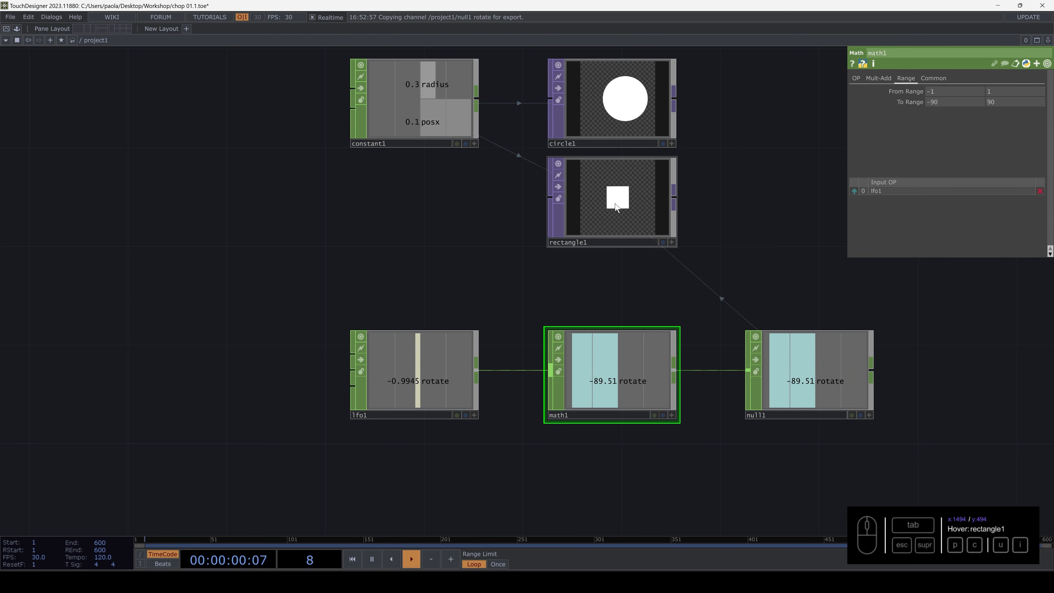
click(415, 374)
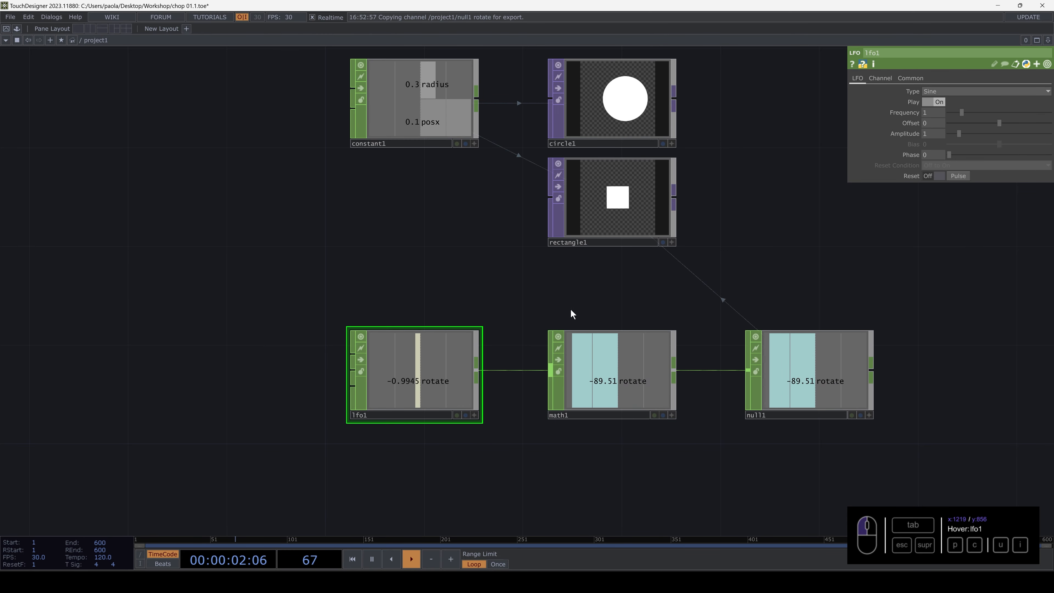
drag(963, 111, 953, 113)
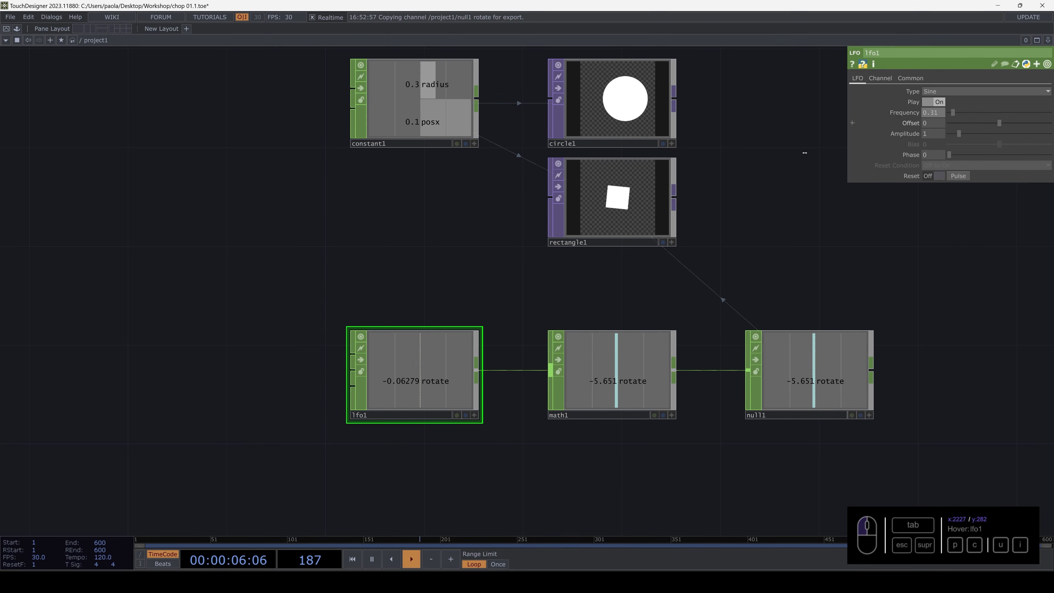
Set the Math CHOP's output range to -15 to 15.
click(599, 350)
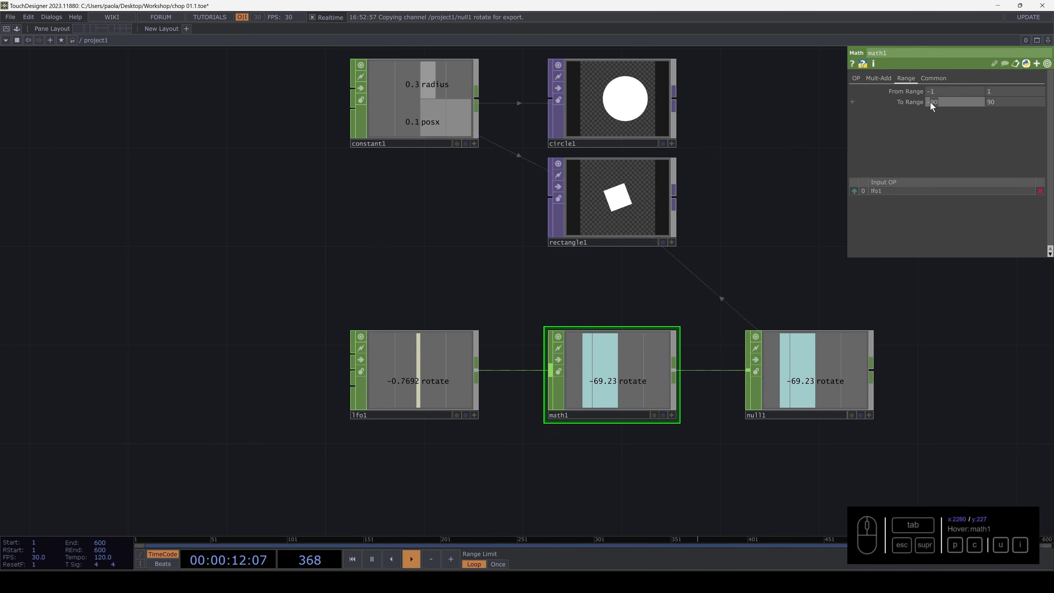
text(15)
key(Tab)
text(15)
key(Return)
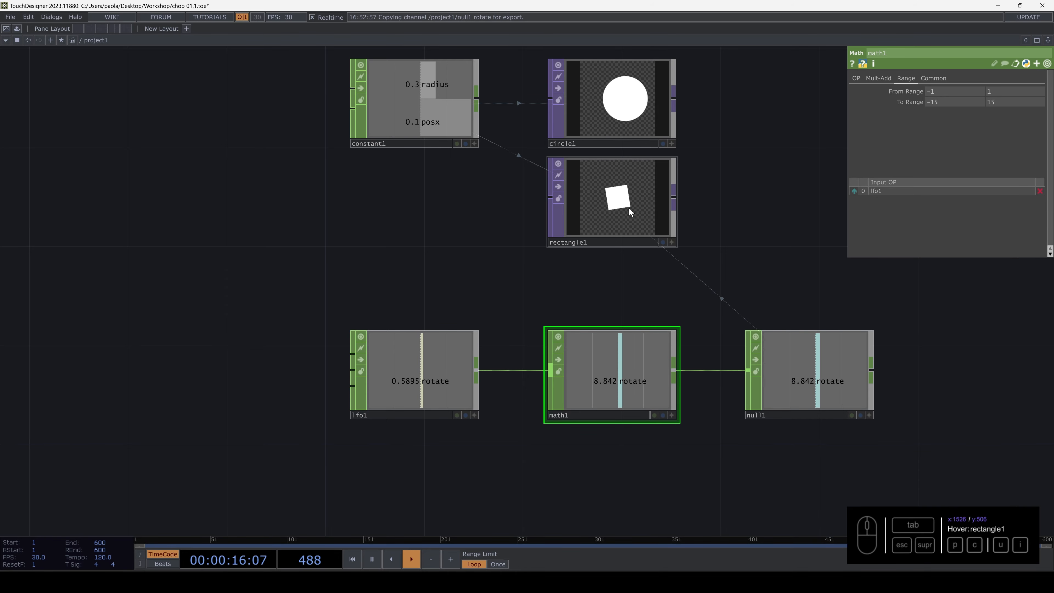
Review the LFO and Math CHOP parameters together with the rectangle's rotating motion.
scroll(608, 228, up, 2)
scroll(608, 227, down, 3)
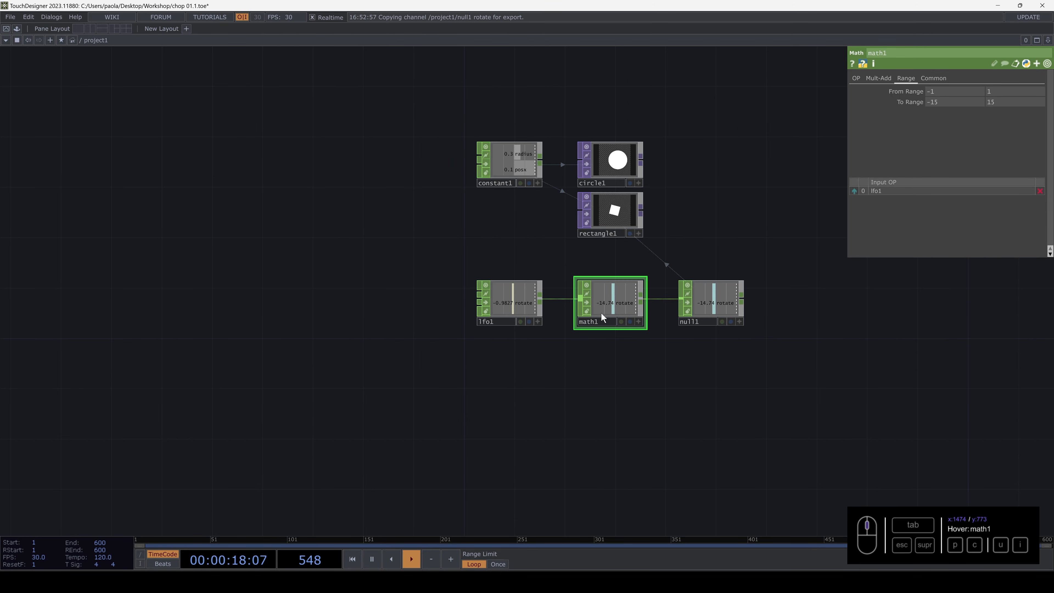
scroll(601, 312, up, 2)
click(449, 290)
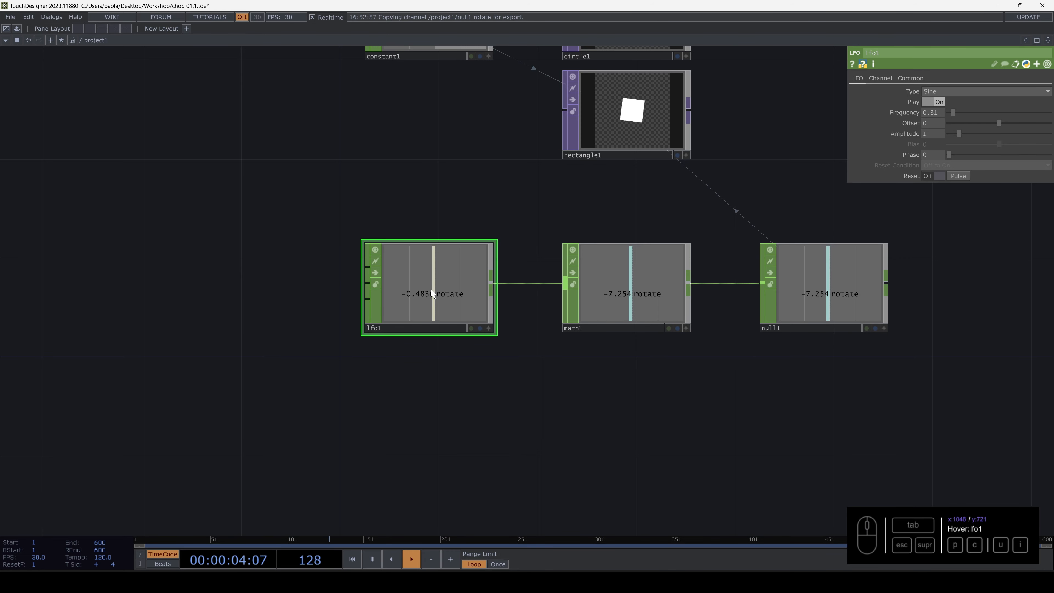
click(633, 283)
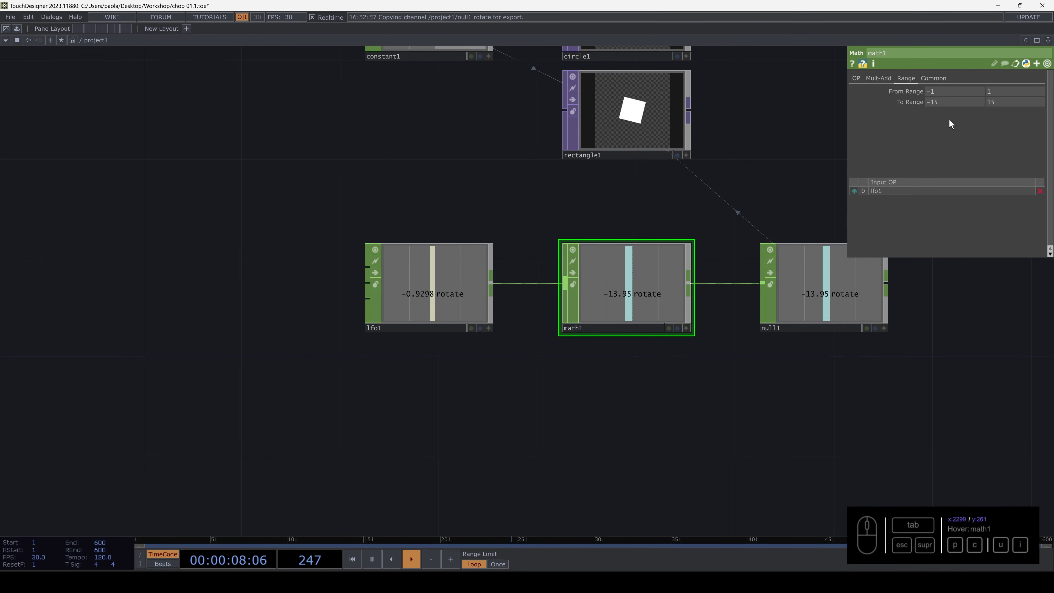
scroll(699, 189, up, 2)
scroll(690, 193, down, 5)
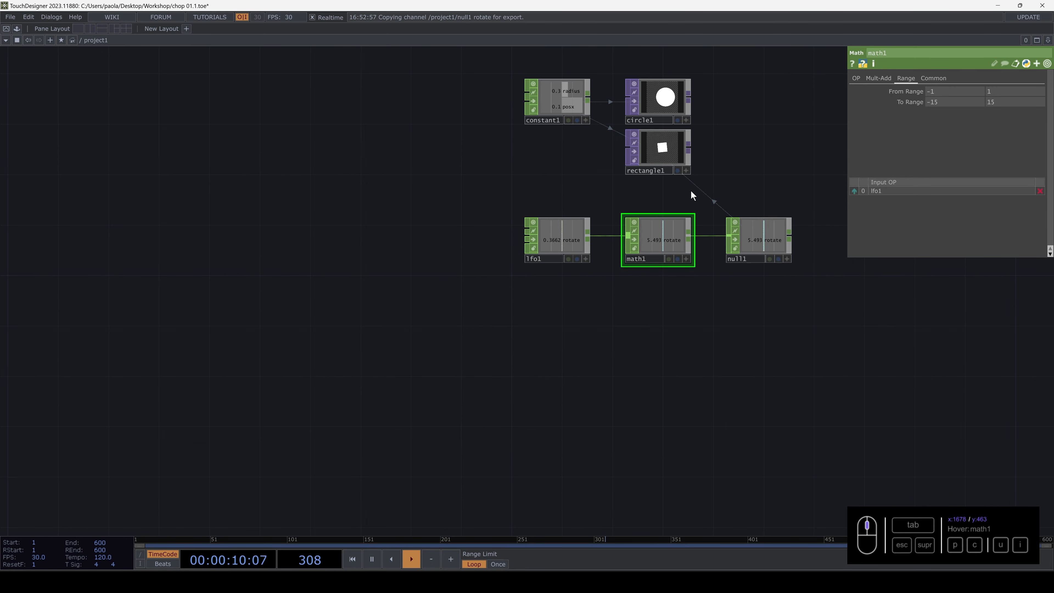
Move the Circle and Rectangle TOPs together so they line up above the Null CHOP.
drag(751, 60, 676, 106)
right_drag(582, 223, 582, 221)
drag(582, 219, 687, 216)
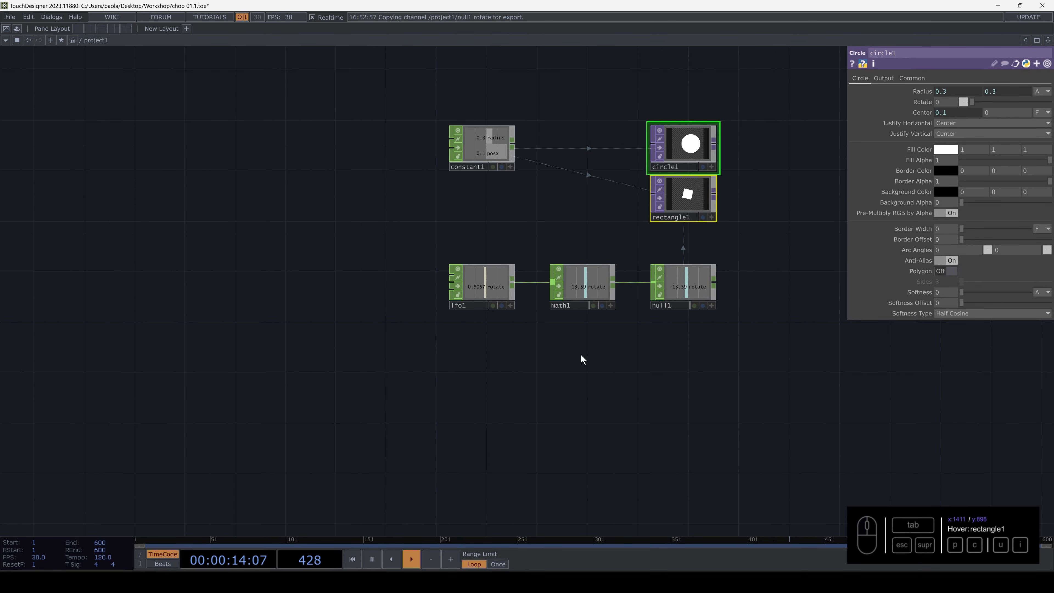
Add a Pattern CHOP directly below the LFO CHOP.
drag(581, 358, 550, 283)
key(Tab)
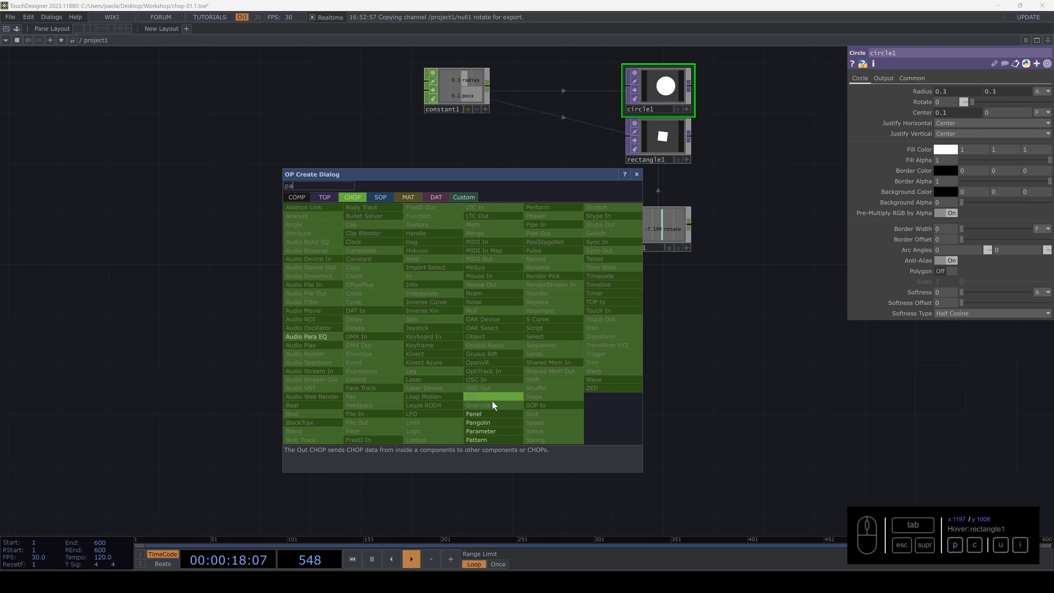
click(482, 440)
click(454, 301)
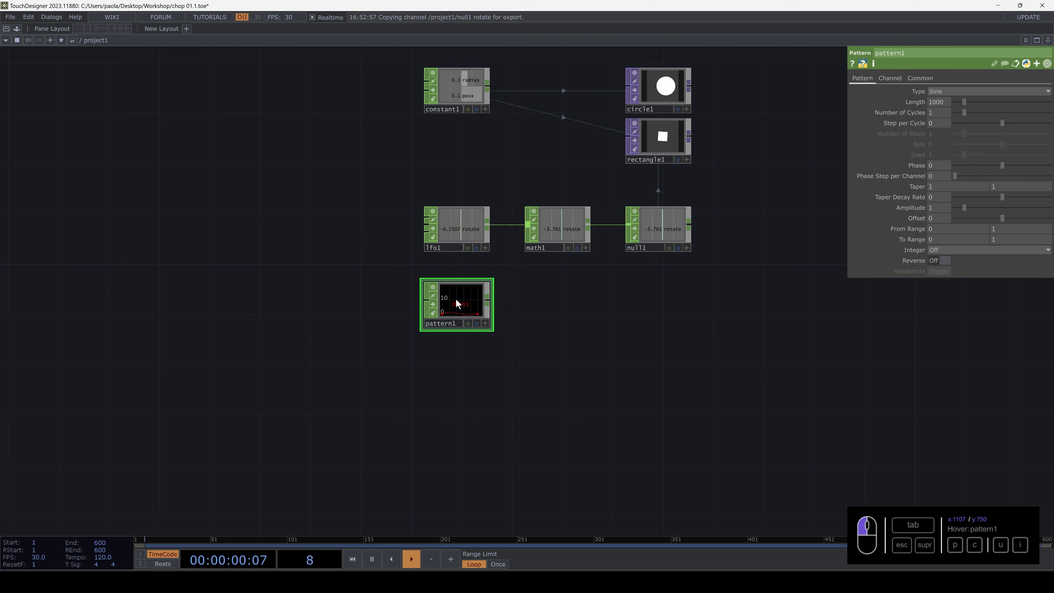
scroll(456, 300, up, 5)
scroll(456, 300, up, 2)
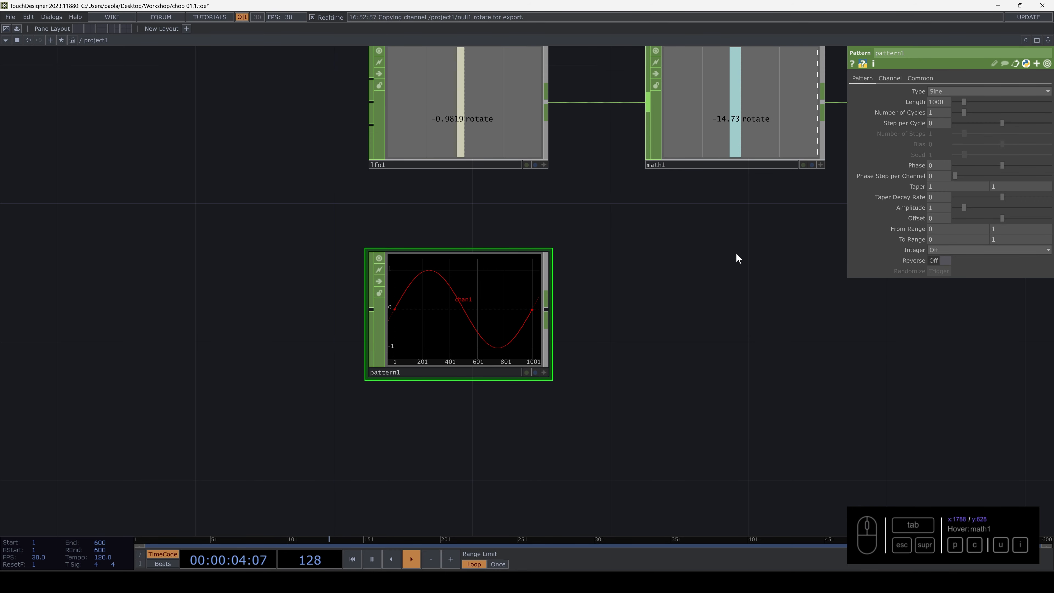
Set the Pattern CHOP to length 1, phase 0.17 and type Cosine.
middle_click(477, 310)
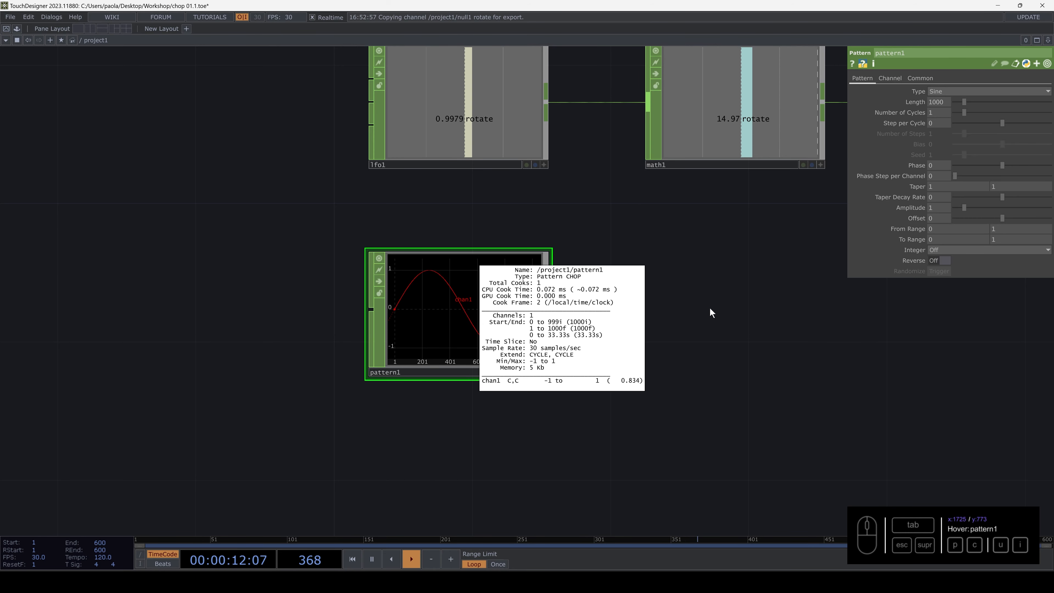
click(546, 328)
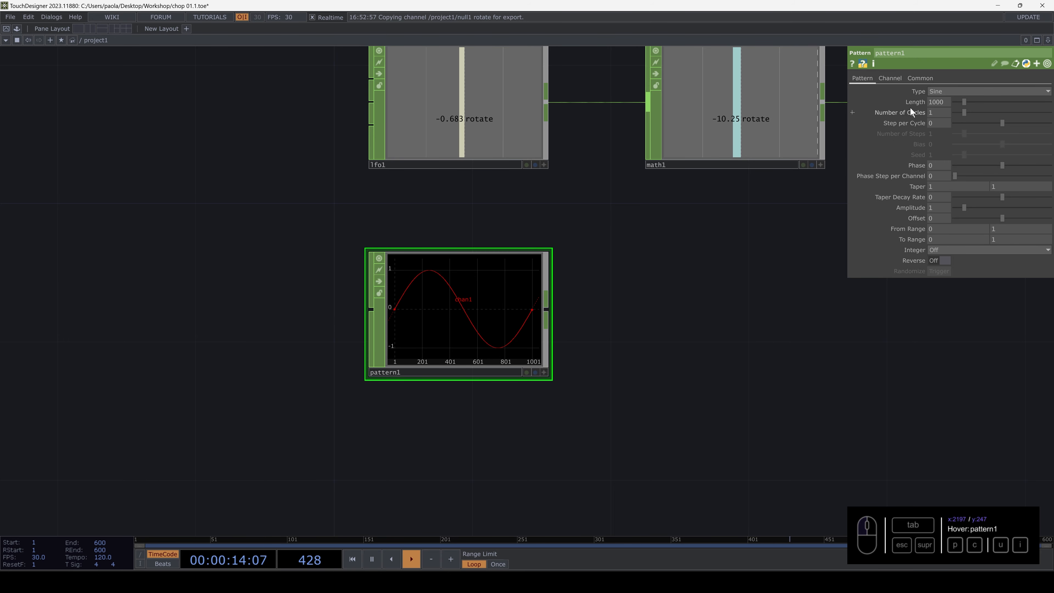
drag(955, 102, 953, 103)
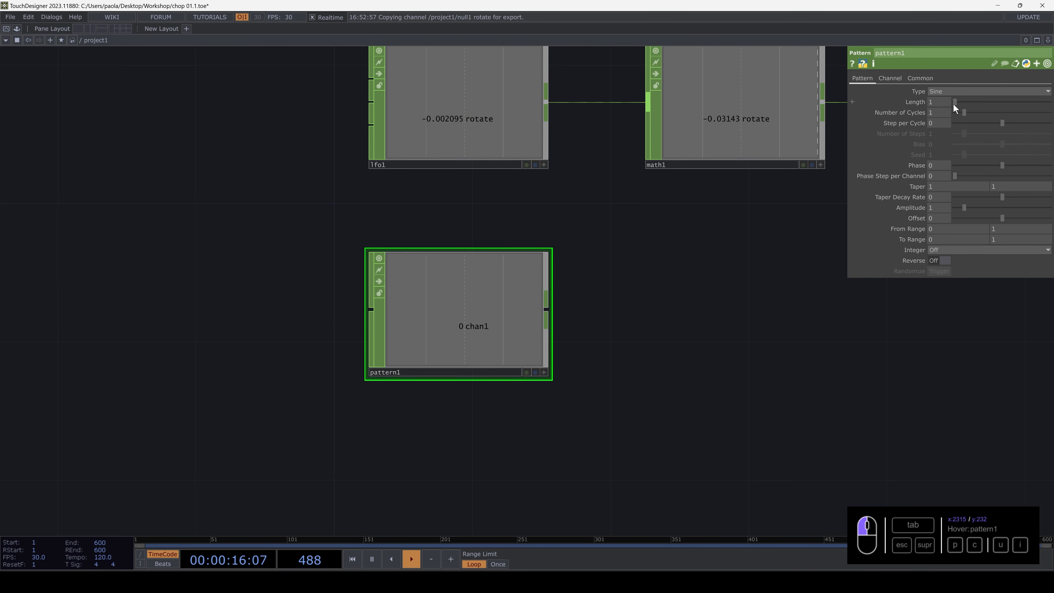
drag(990, 165, 1011, 165)
click(954, 91)
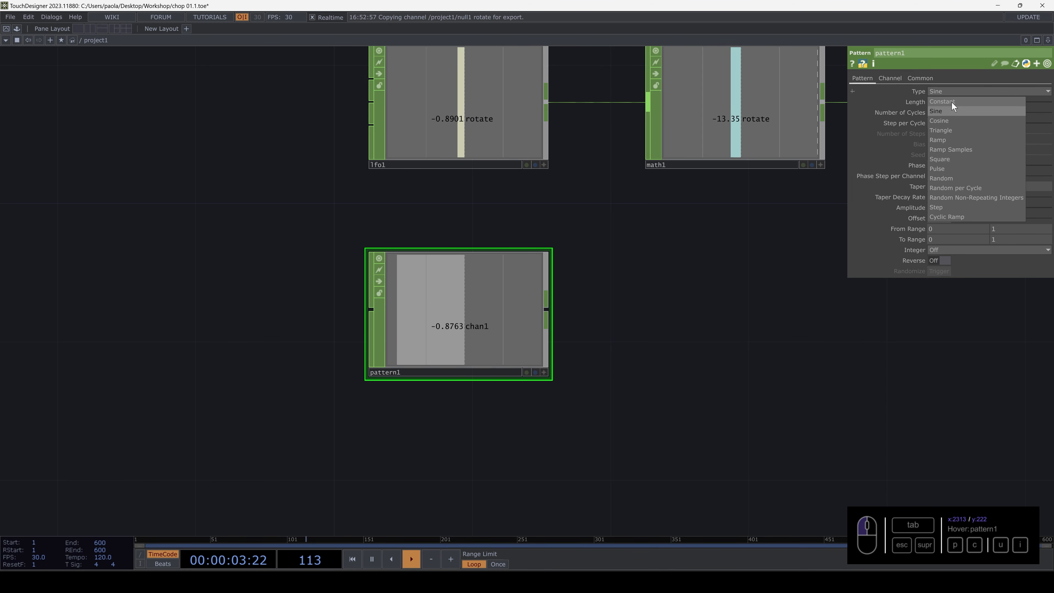
click(949, 120)
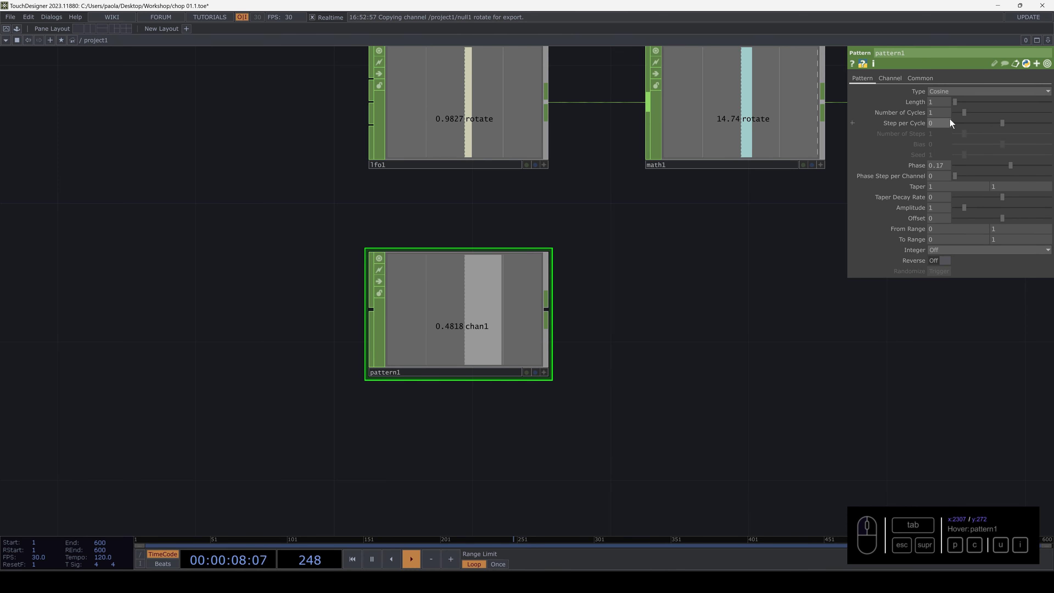
Rename the Pattern CHOP's channel to rotate.
scroll(600, 337, up, 1)
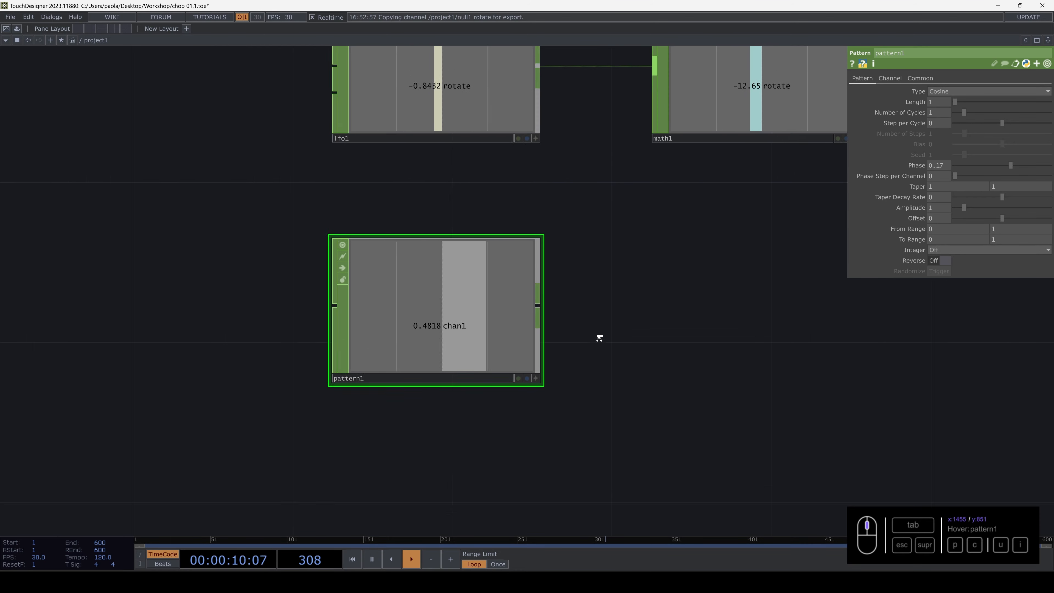
scroll(579, 334, down, 3)
drag(579, 306, 470, 384)
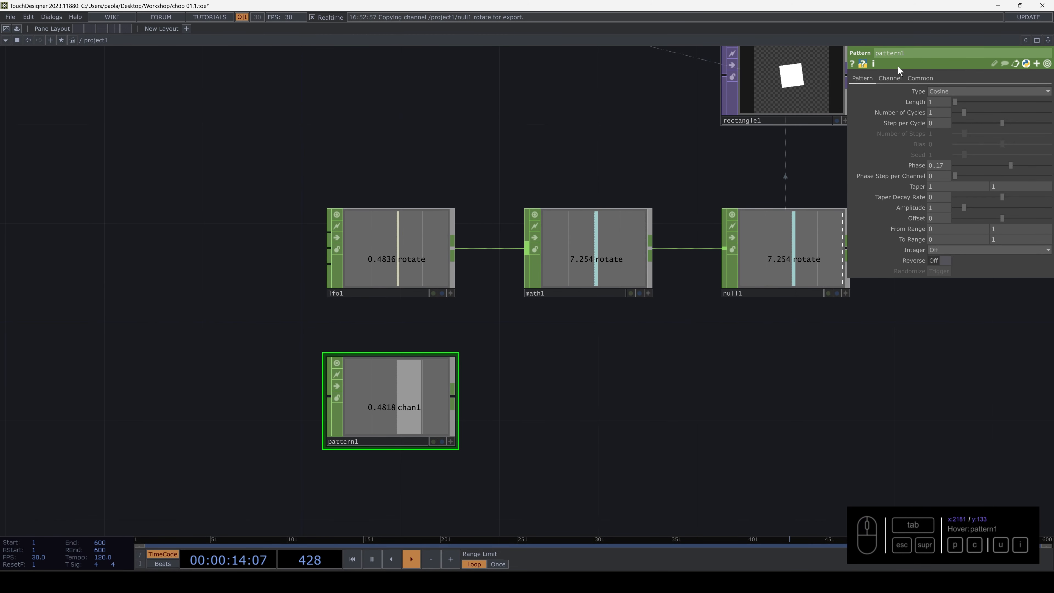
click(890, 78)
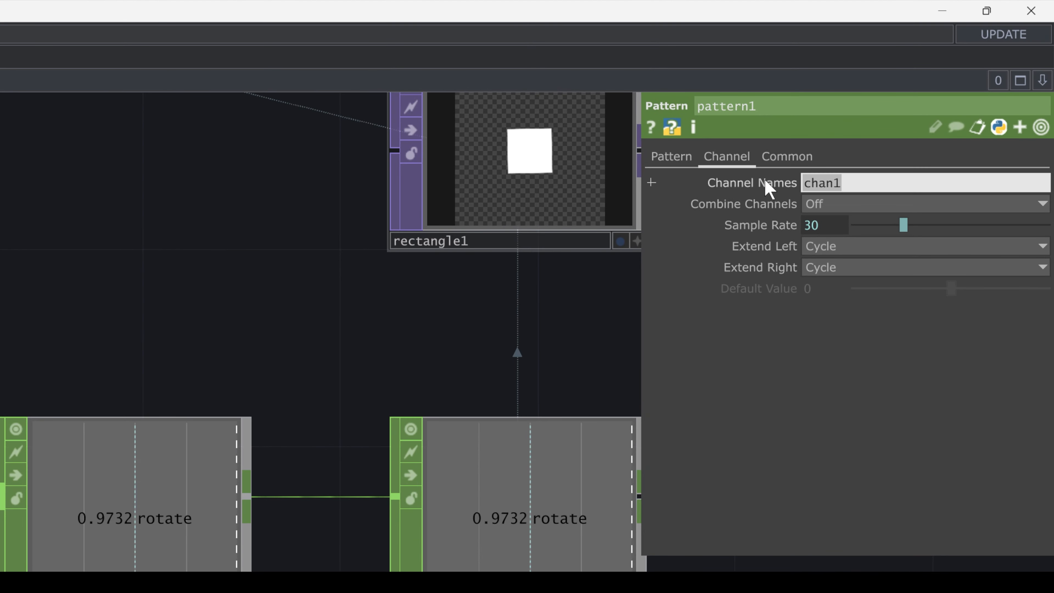
text(rotate)
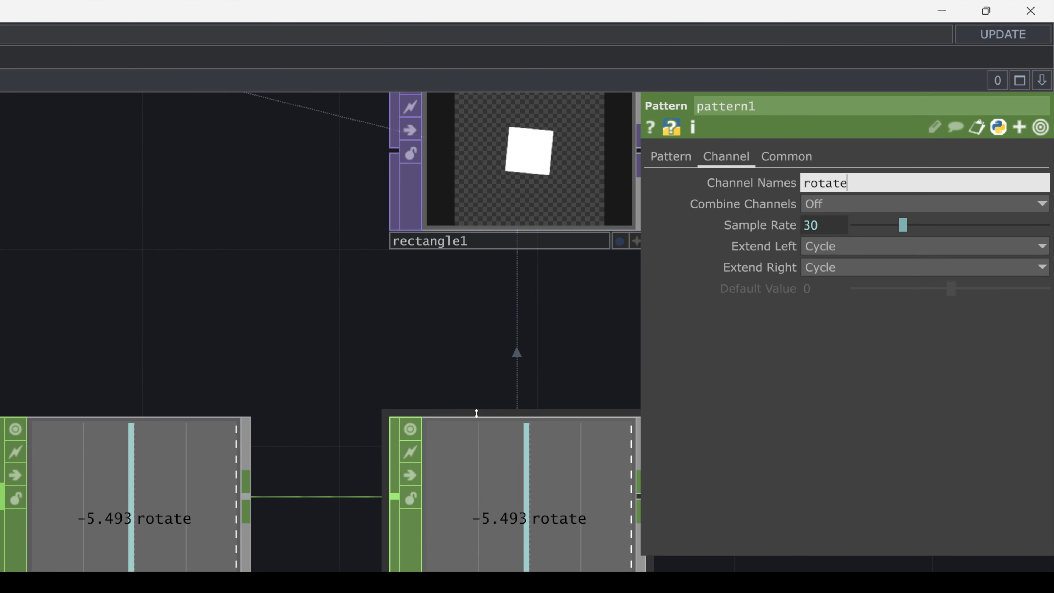
Animate the Pattern CHOP's phase with the expression absTime.seconds * 0.1.
click(672, 156)
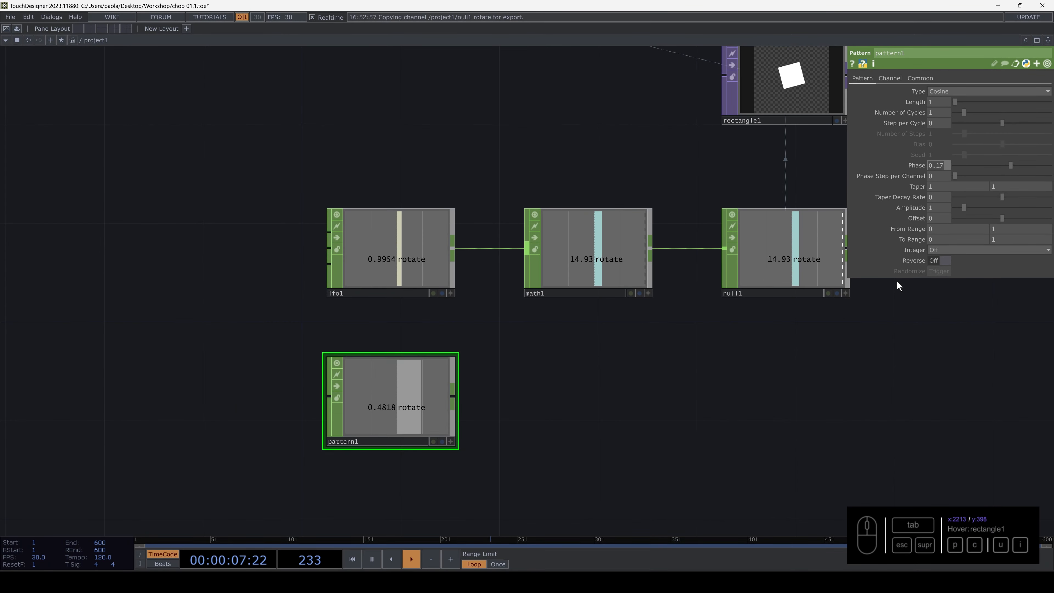
text(a)
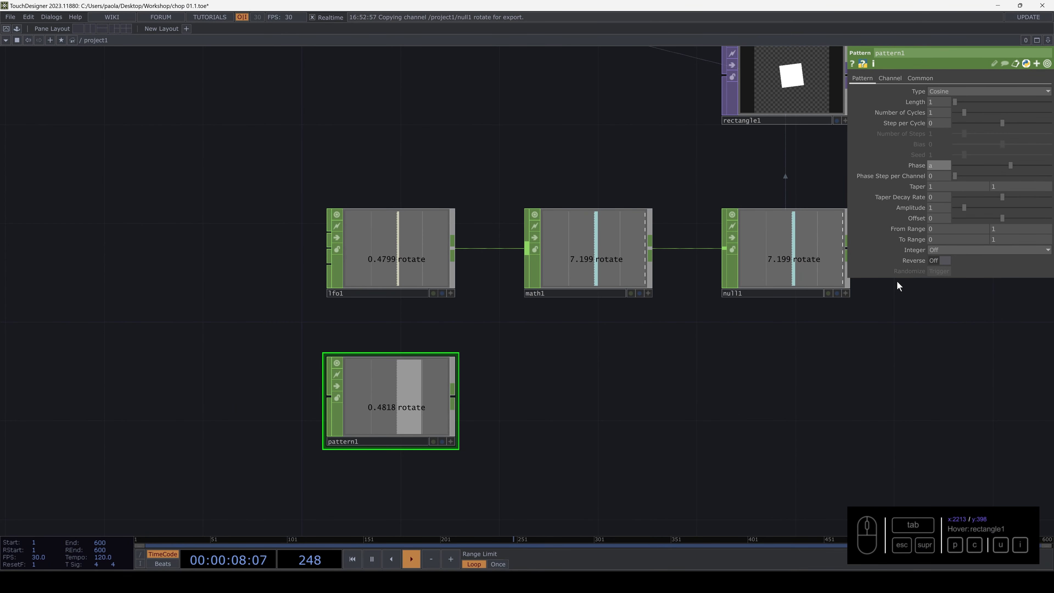
text(bsTime.s)
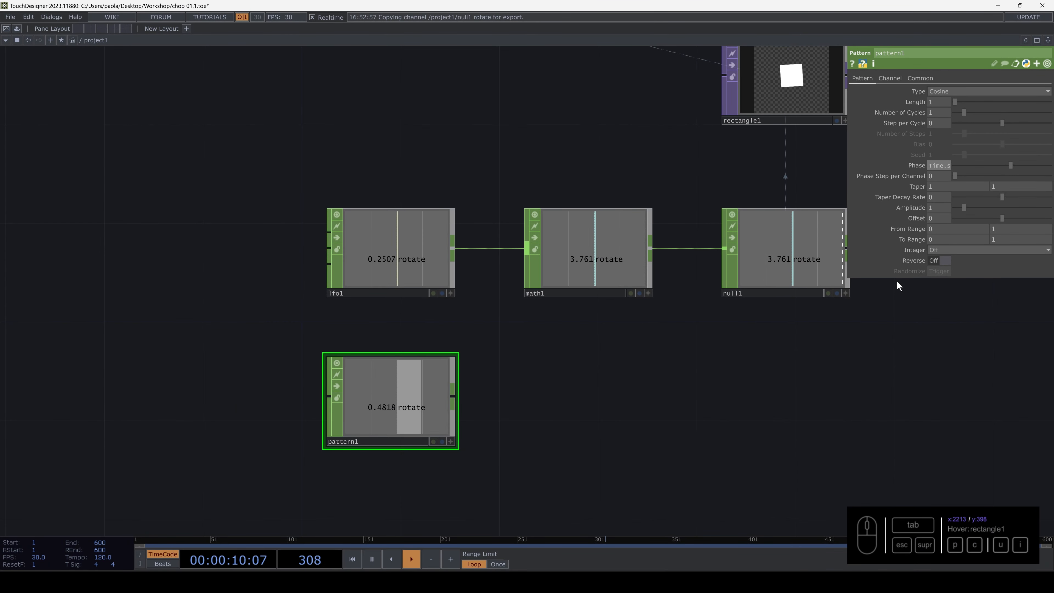
text(econds * 0.1)
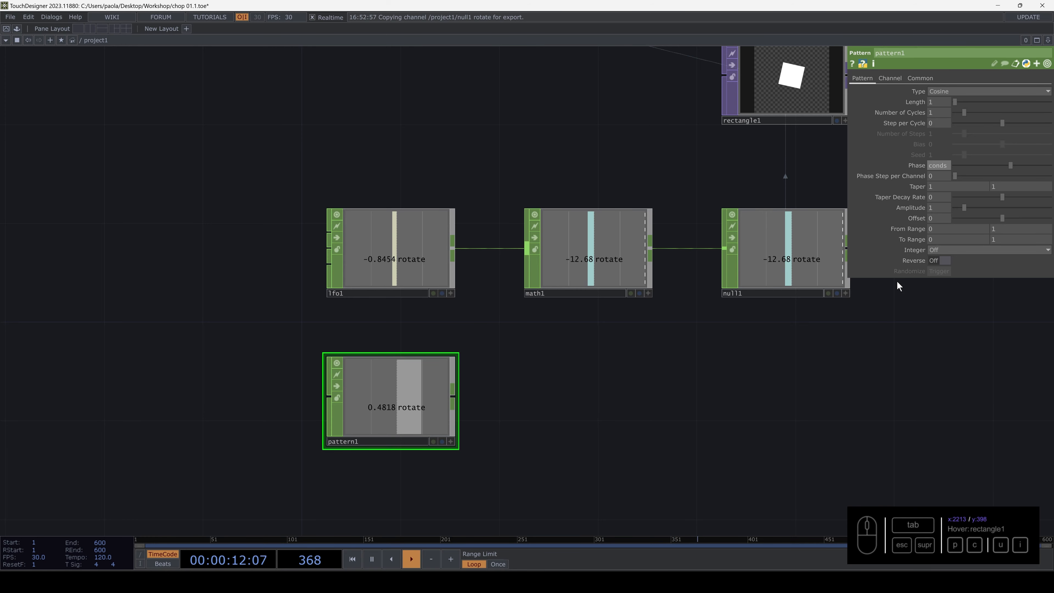
key(Return)
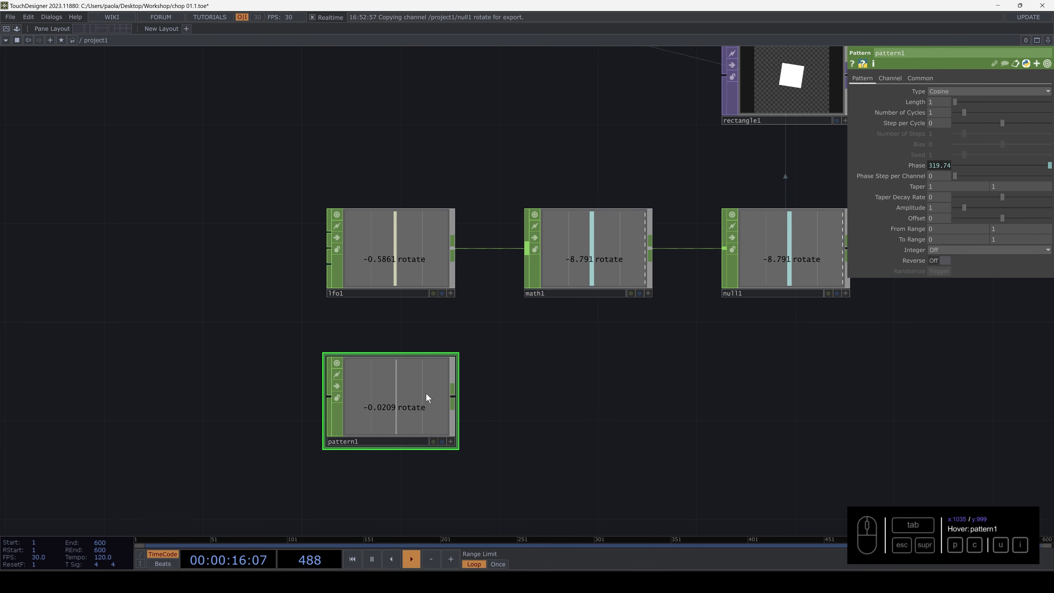
Connect the Pattern CHOP's output to the Math CHOP as an additional input.
drag(476, 373, 375, 425)
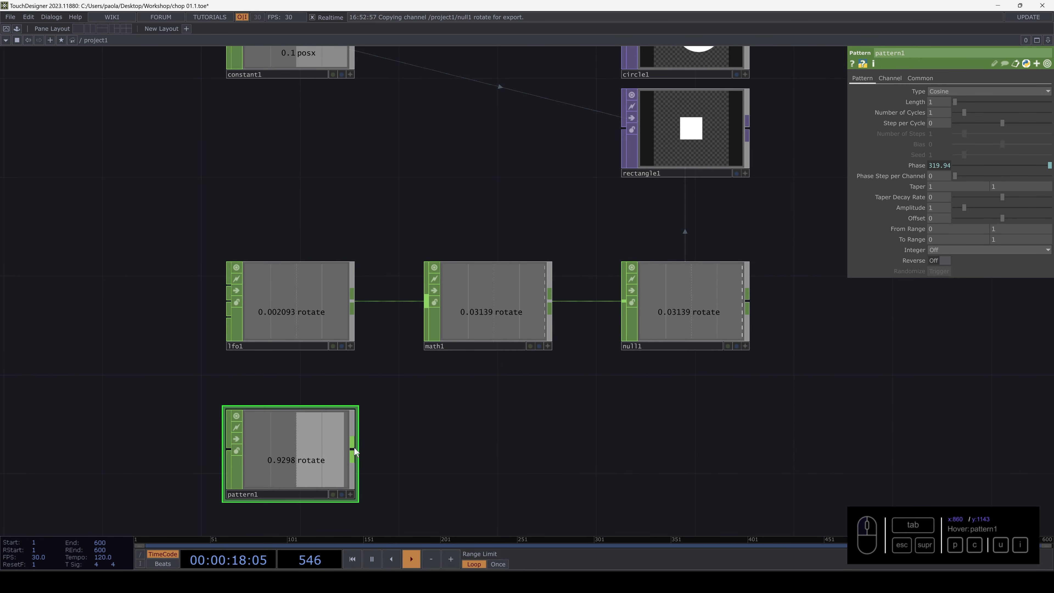
click(352, 449)
click(426, 301)
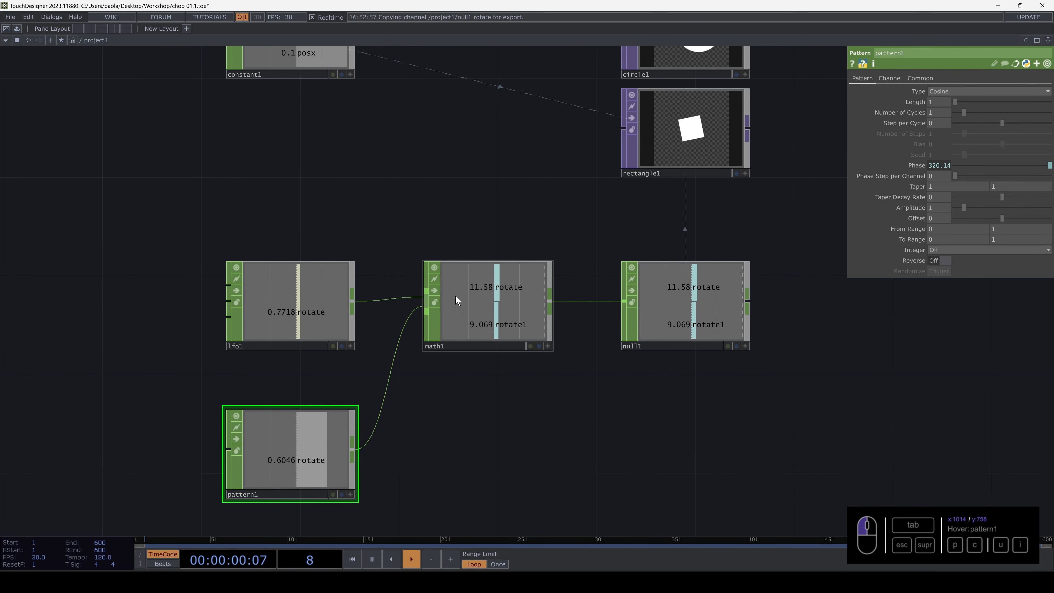
Duplicate the Pattern CHOP and place the copy below the original.
drag(593, 297, 684, 180)
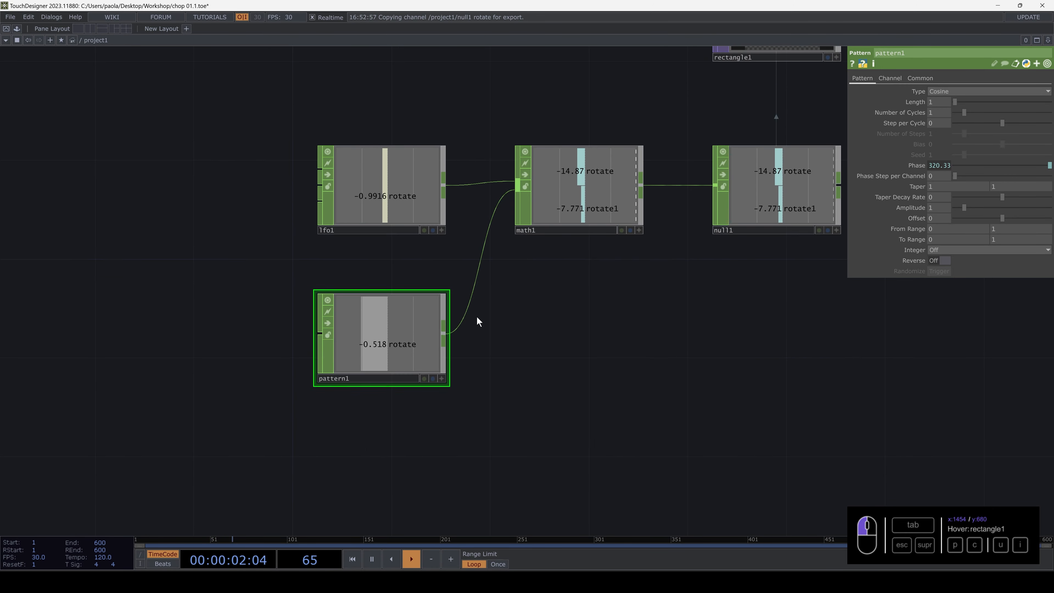
key(ctrl+c)
key(ctrl+v)
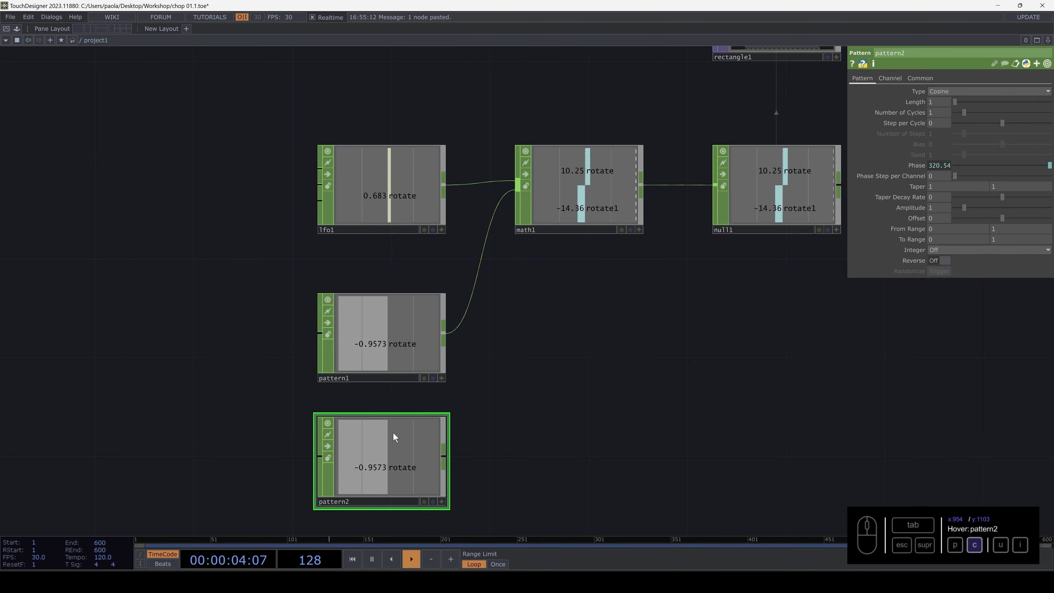
click(395, 464)
Rename the duplicated Pattern CHOP's channel to hello.
click(889, 78)
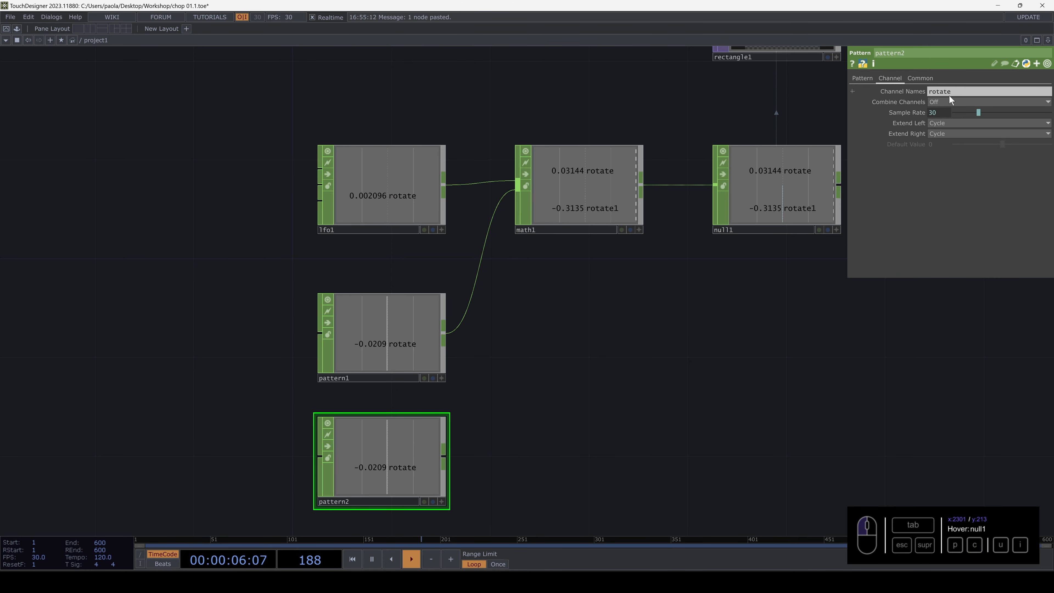
click(948, 92)
text(hello)
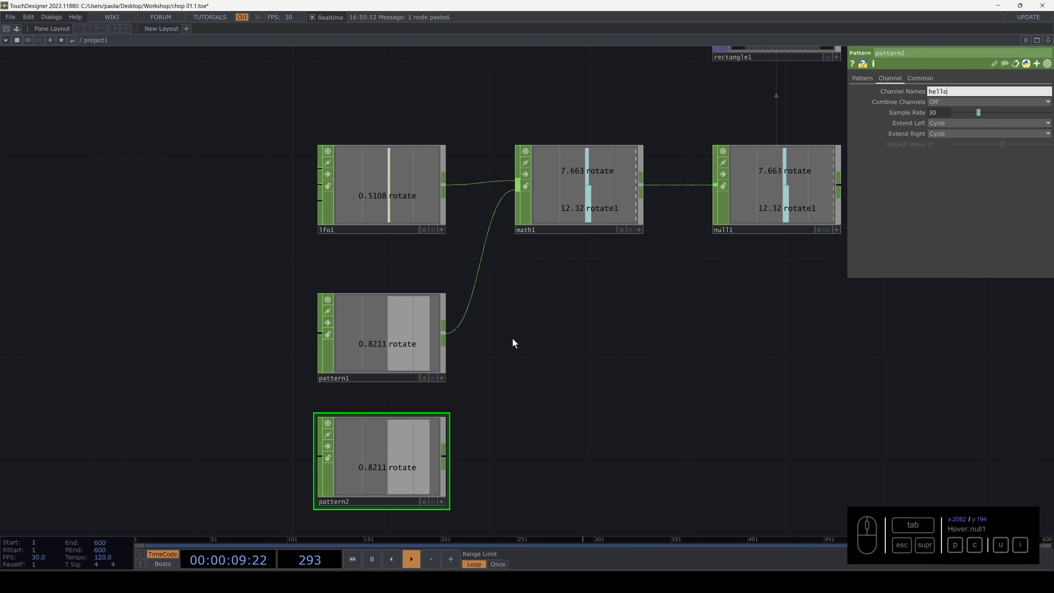
key(Return)
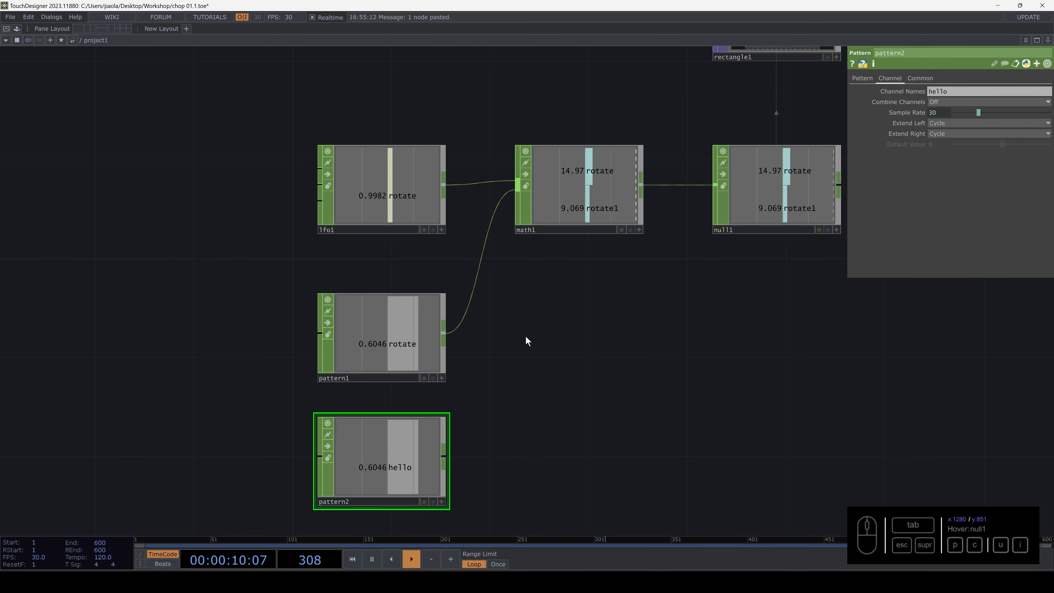
scroll(525, 336, down, 3)
drag(524, 337, 495, 332)
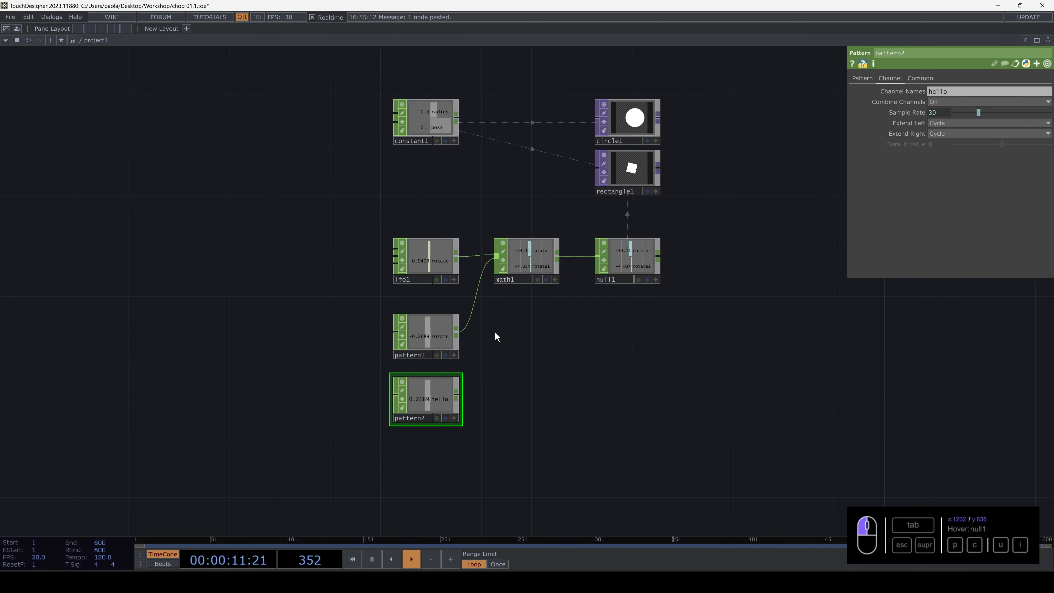
Disconnect the LFO CHOP from the Math CHOP and replace its remaining Pattern input with the Pattern CHOP carrying the hello channel.
right_click(468, 256)
click(487, 285)
scroll(484, 325, up, 3)
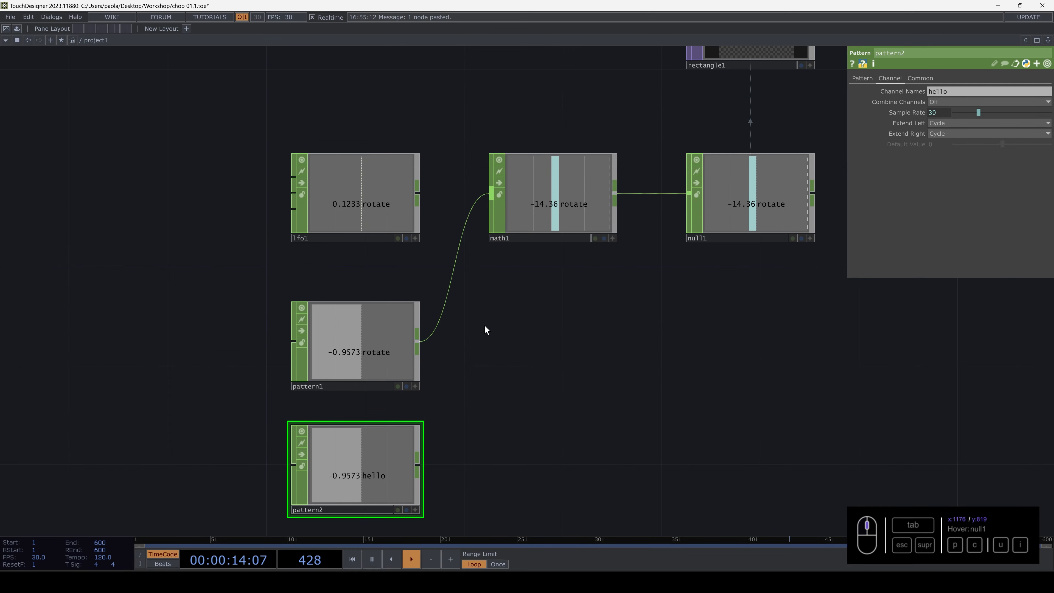
scroll(485, 328, down, 1)
click(441, 418)
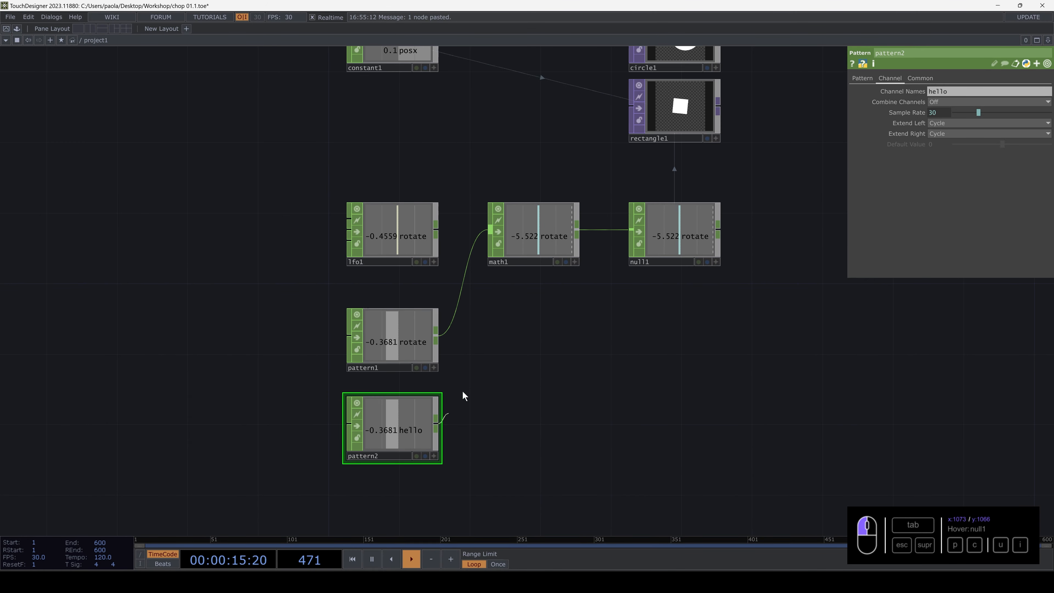
click(454, 314)
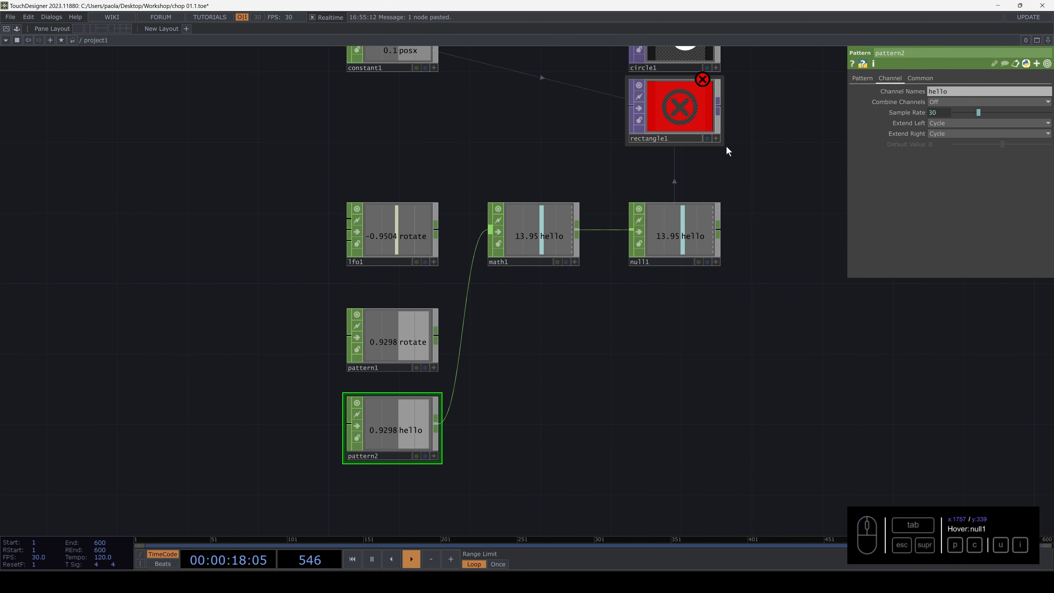
Examine the Rectangle TOP's error and Rotate expression, and compare it with the channel name on the connected Pattern CHOP.
drag(725, 146, 692, 206)
click(671, 142)
mouse_move(671, 141)
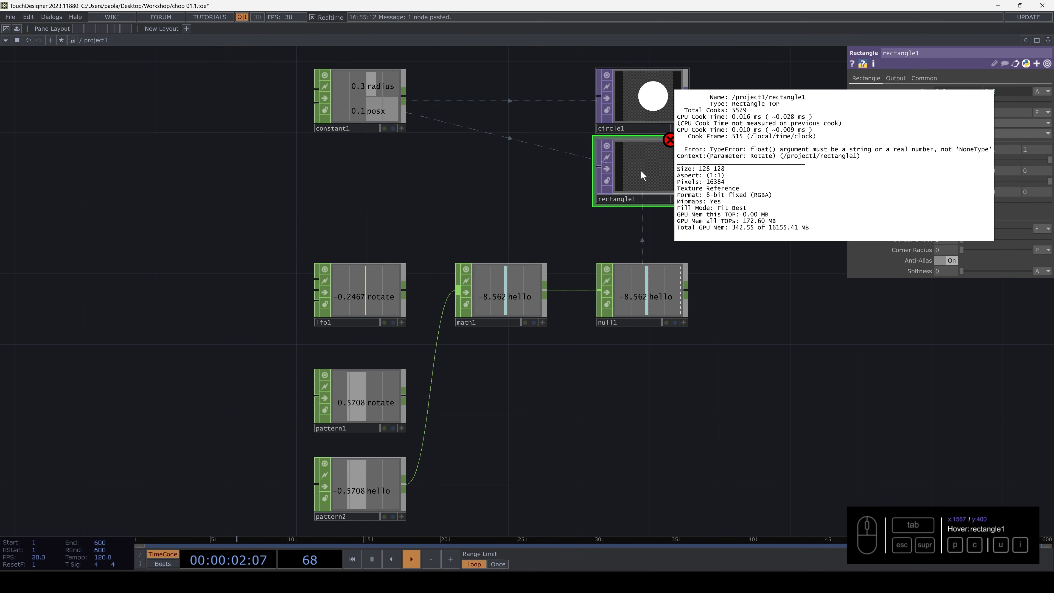
click(921, 103)
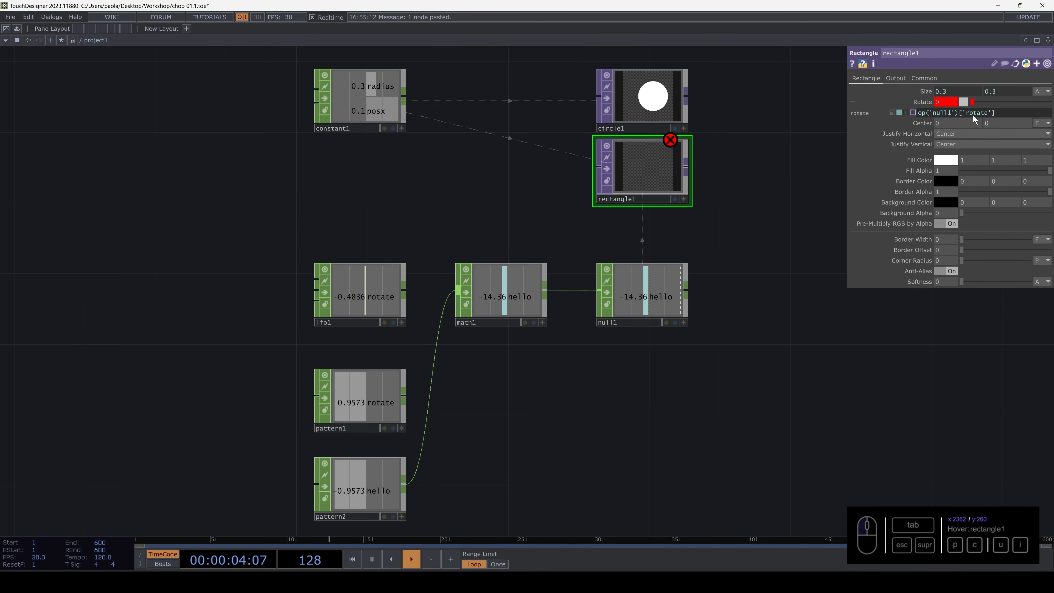
mouse_move(937, 119)
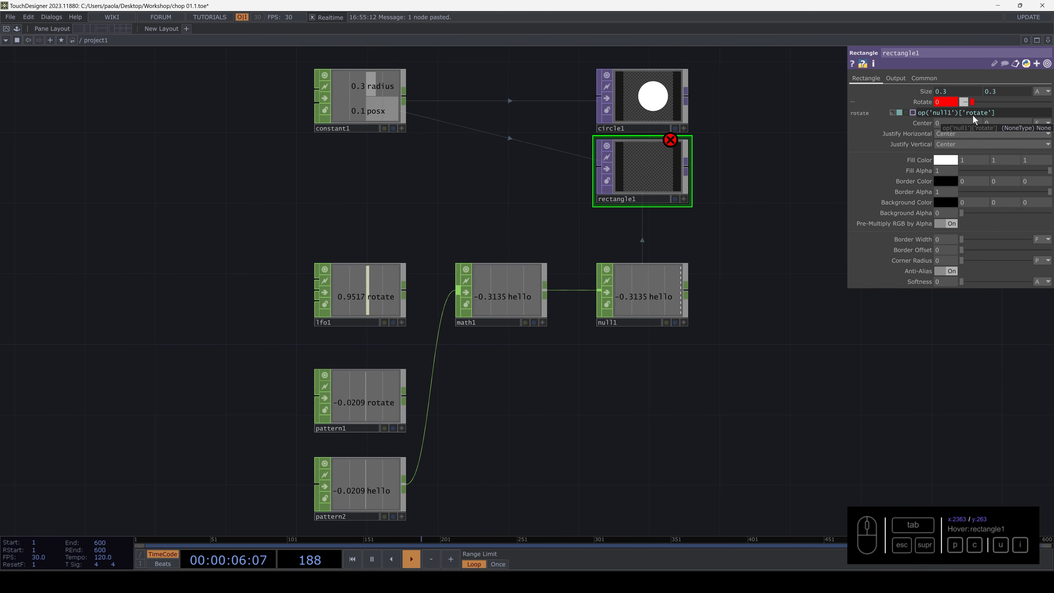
scroll(671, 294, up, 3)
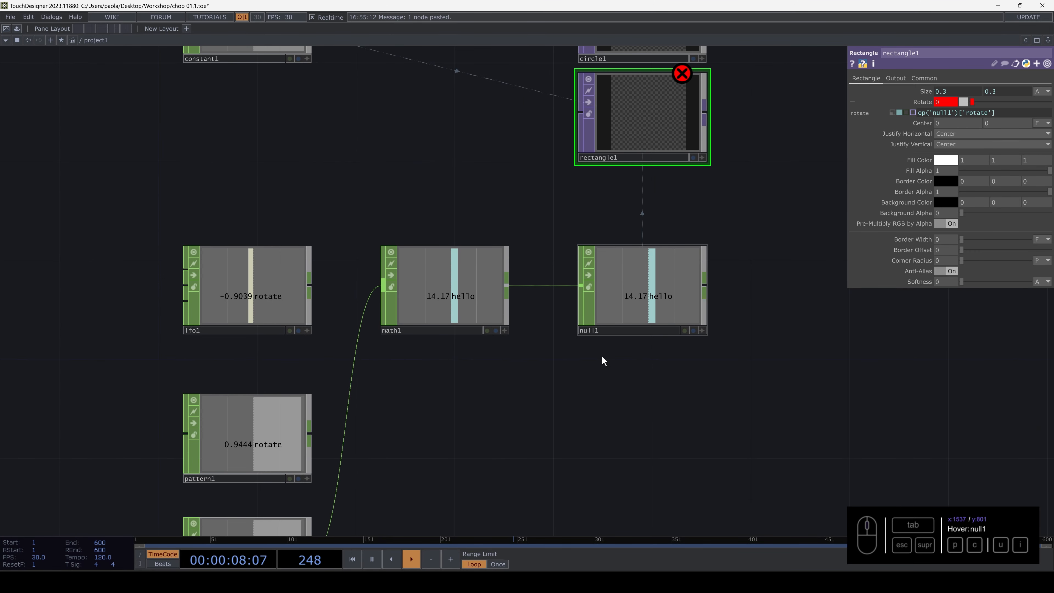
scroll(541, 412, down, 4)
click(436, 419)
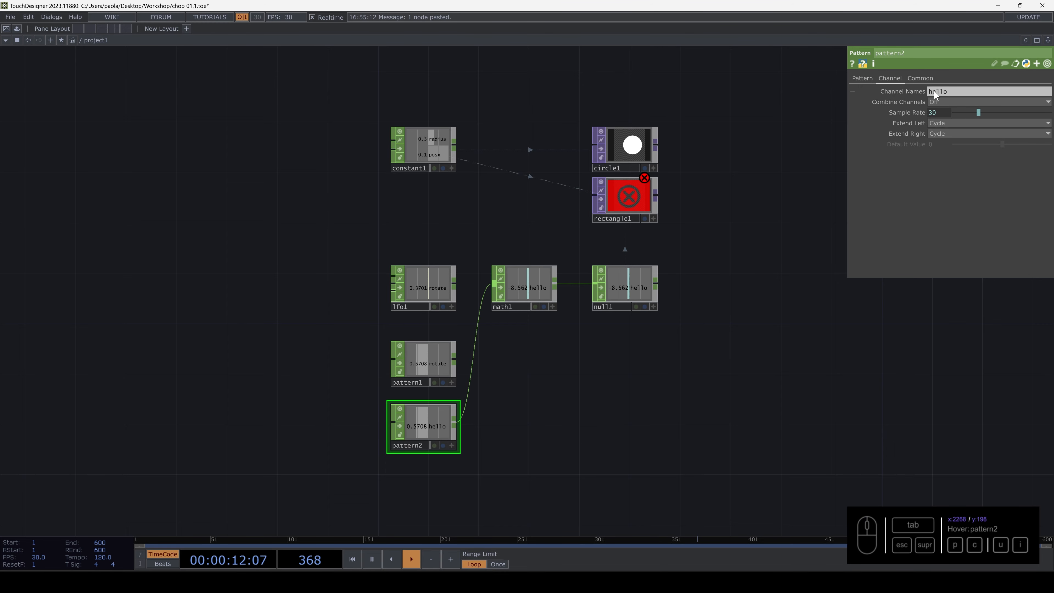
Move the LFO and both Pattern CHOPs away from the Math CHOP, stacking them closely in one column.
scroll(440, 395, up, 2)
drag(421, 267, 222, 331)
drag(401, 433, 225, 398)
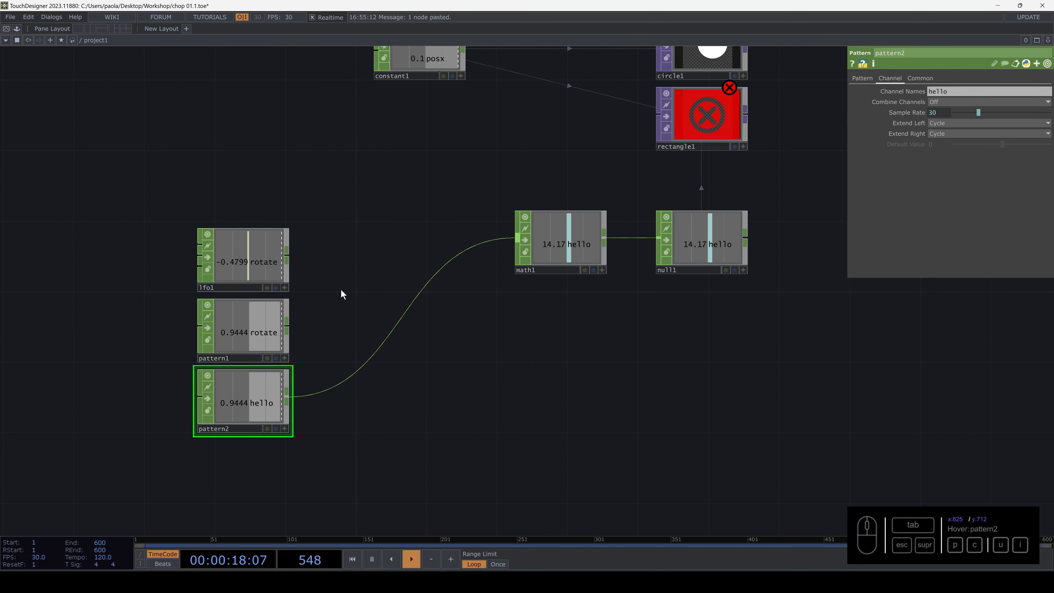
drag(313, 240, 367, 279)
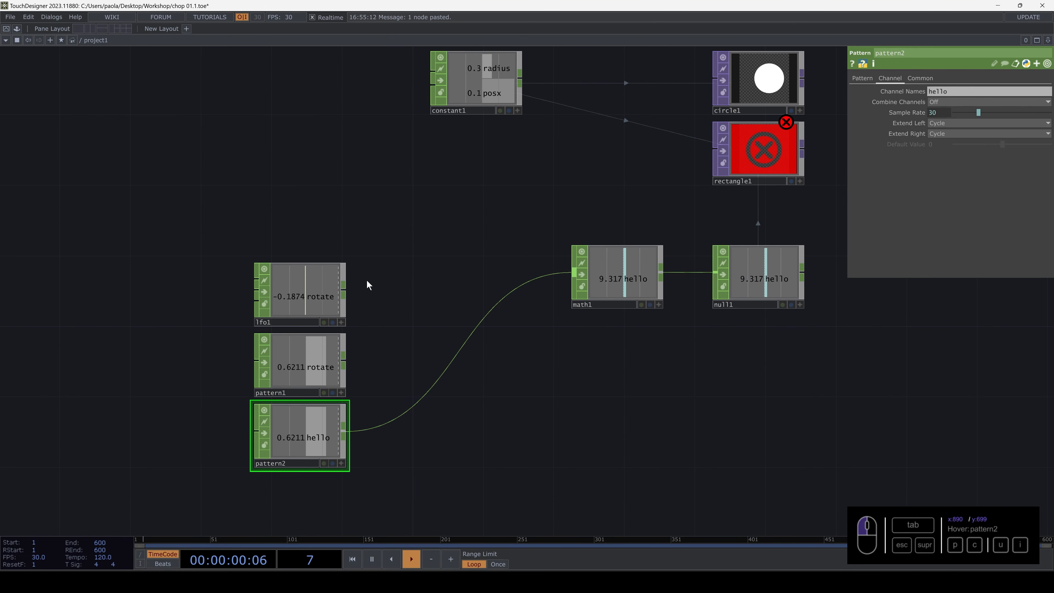
Insert a Rename CHOP on the wire between the hello Pattern CHOP and the Math CHOP.
right_click(477, 327)
click(503, 321)
text(re)
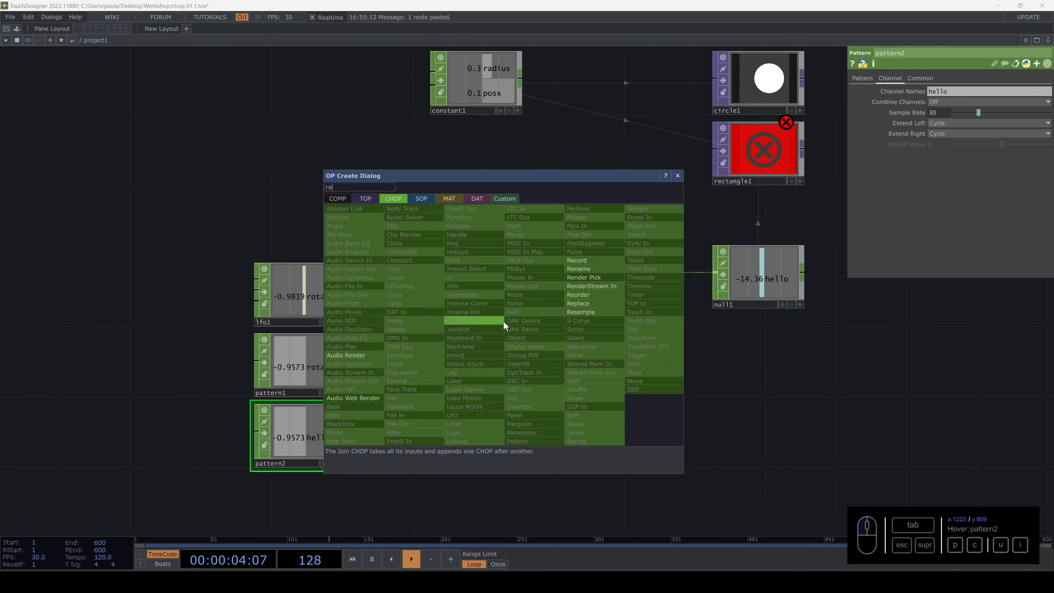
click(605, 268)
click(493, 284)
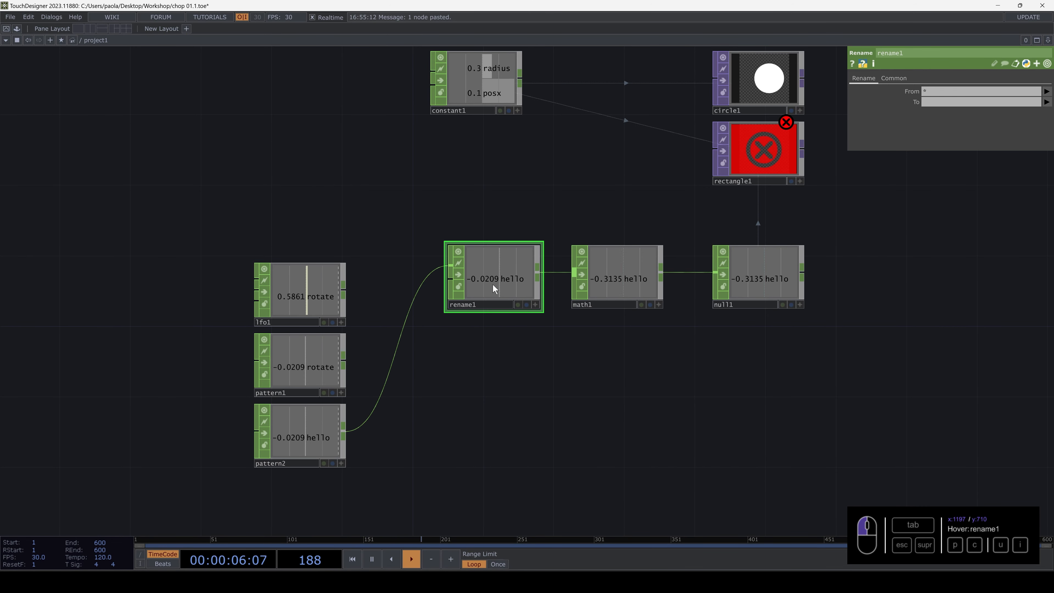
Set the Rename CHOP's To name to rotate and check the Rectangle TOP's Rotate parameter.
click(935, 105)
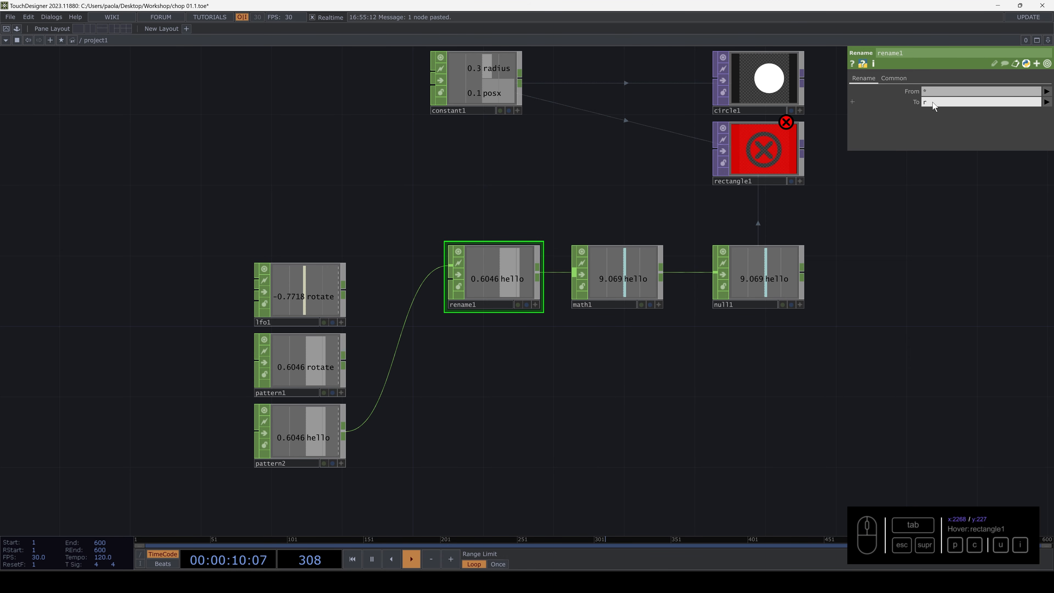
text(rotate)
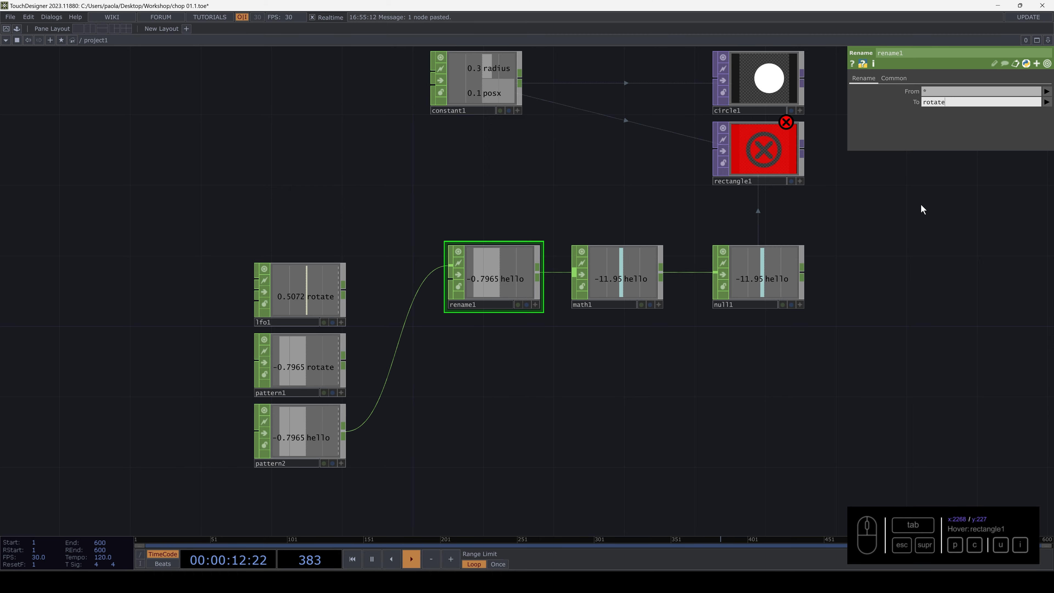
click(843, 244)
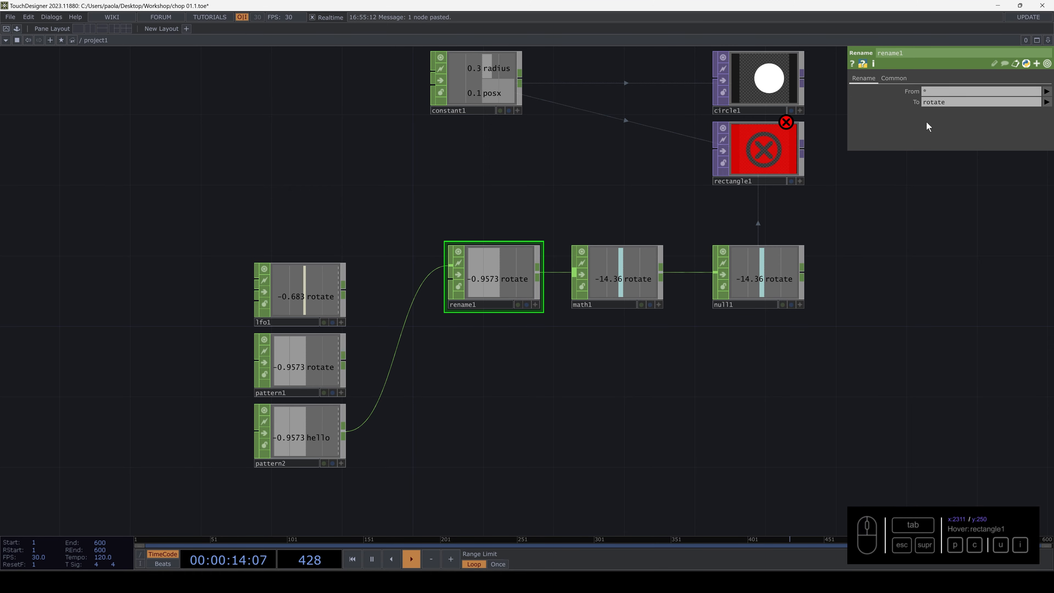
scroll(670, 226, up, 5)
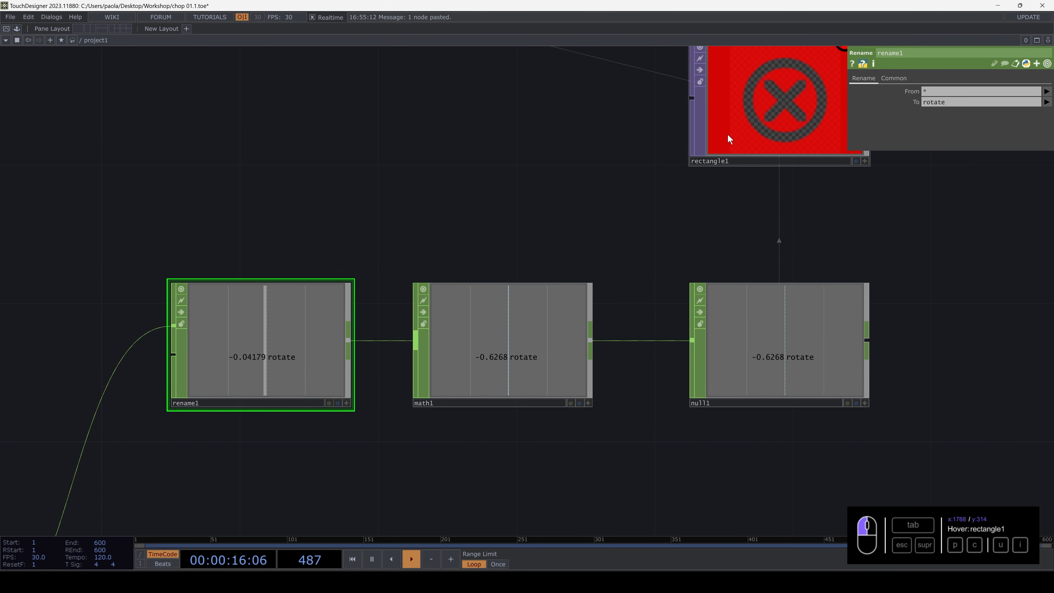
click(728, 135)
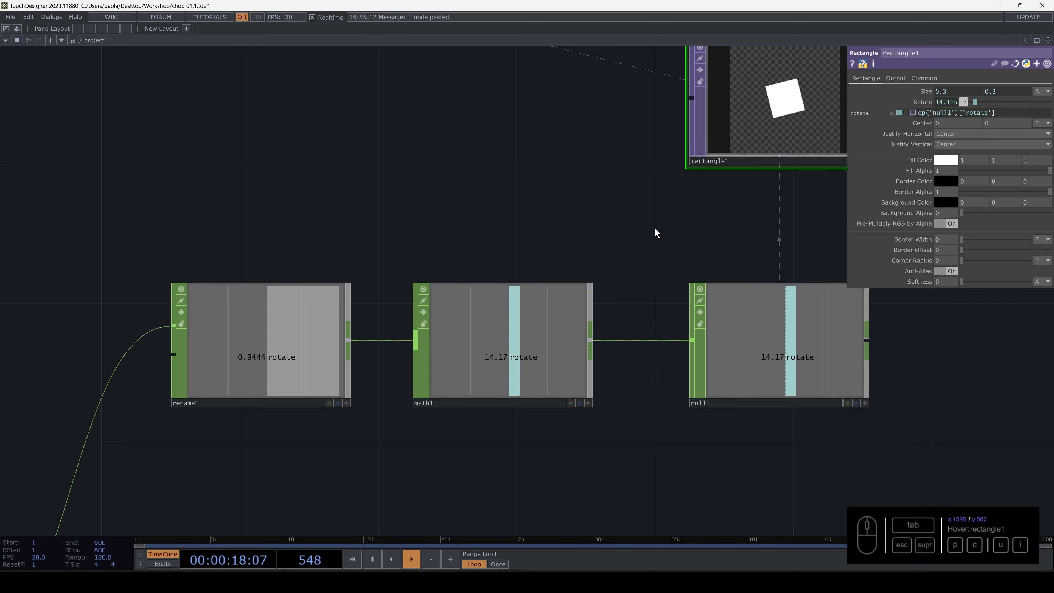
scroll(655, 228, down, 5)
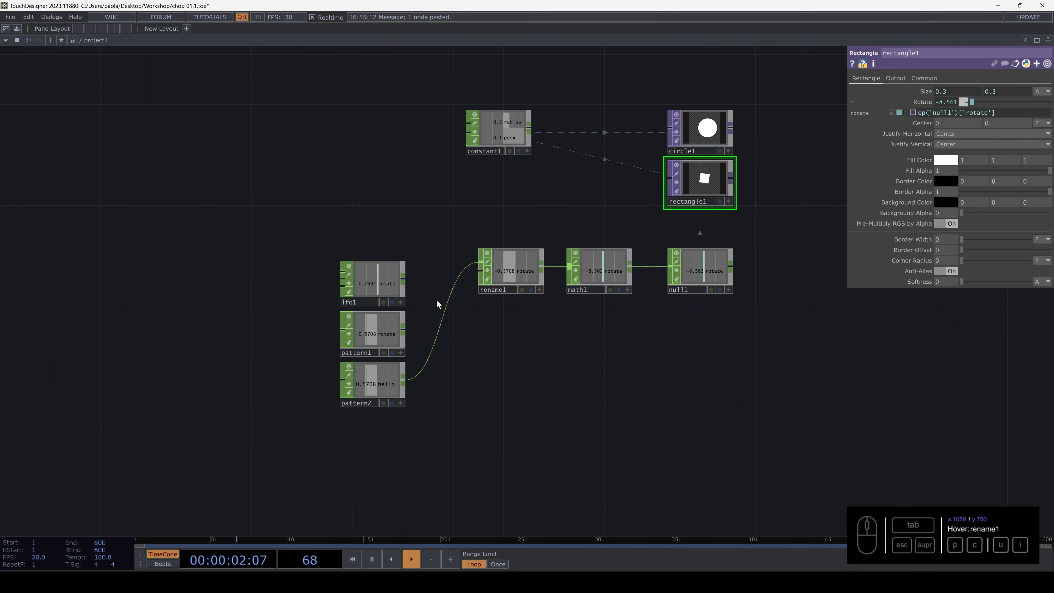
Rename the channel of the Pattern CHOP pattern1 to asd.
scroll(436, 304, up, 2)
click(372, 332)
click(889, 78)
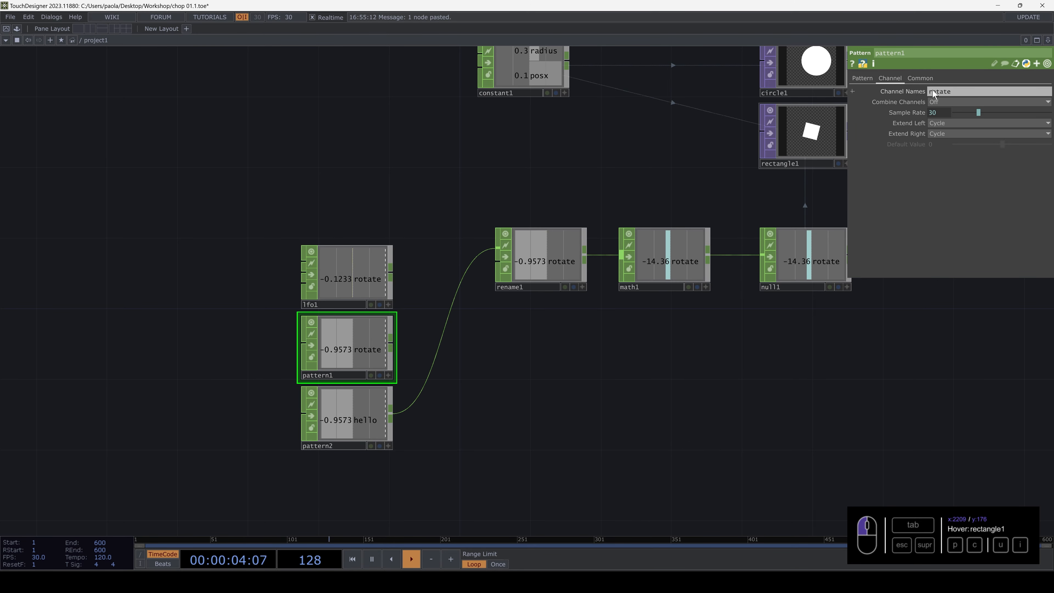
click(933, 92)
text(asd)
key(Return)
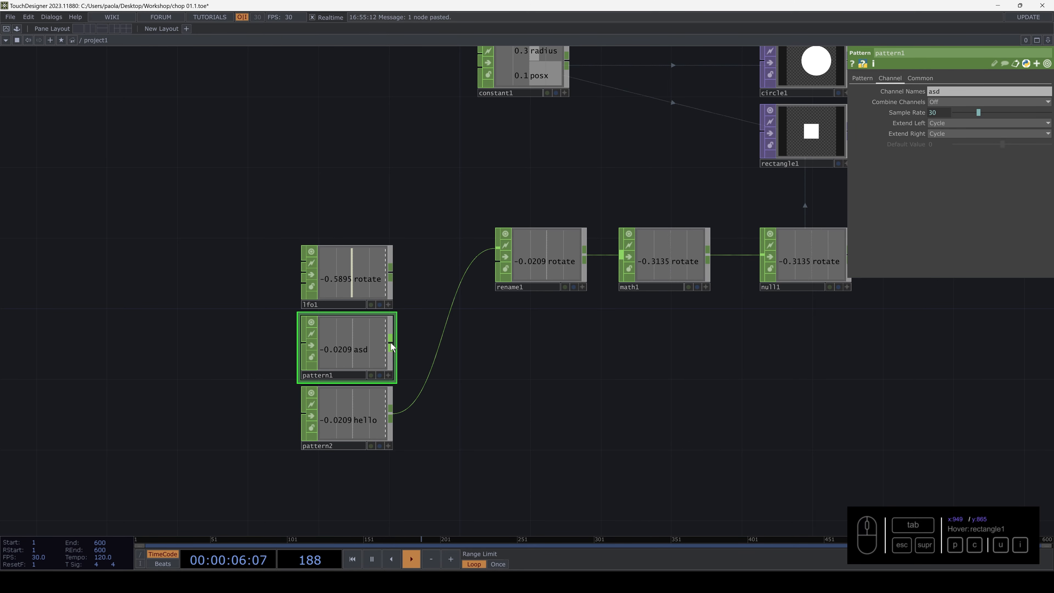
Connect pattern1 to the Rename CHOP in place of pattern2 and select the Rename CHOP to view its settings.
middle_drag(442, 345, 711, 174)
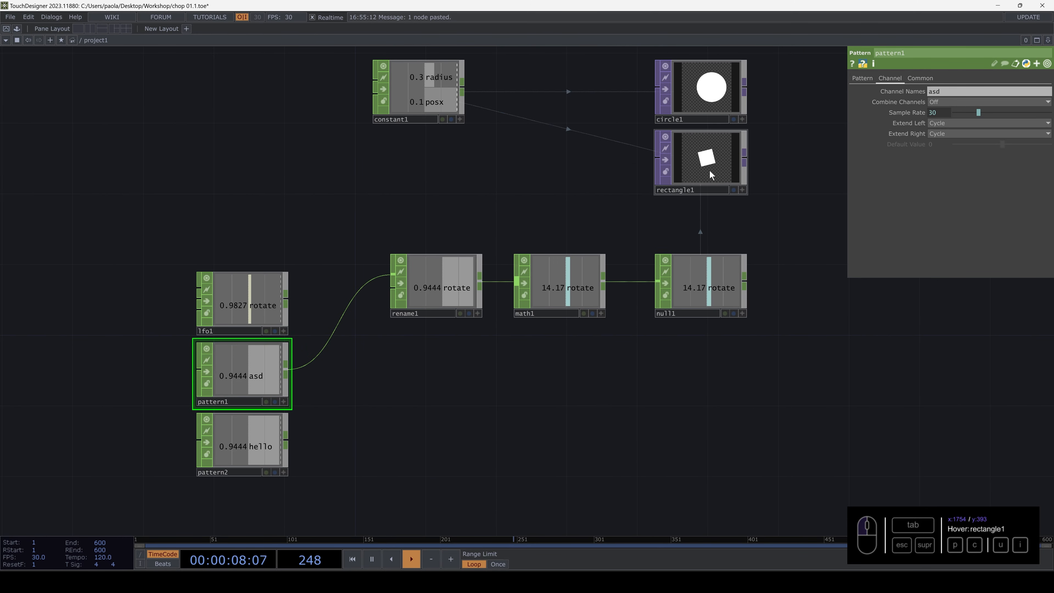
scroll(498, 208, down, 2)
click(419, 199)
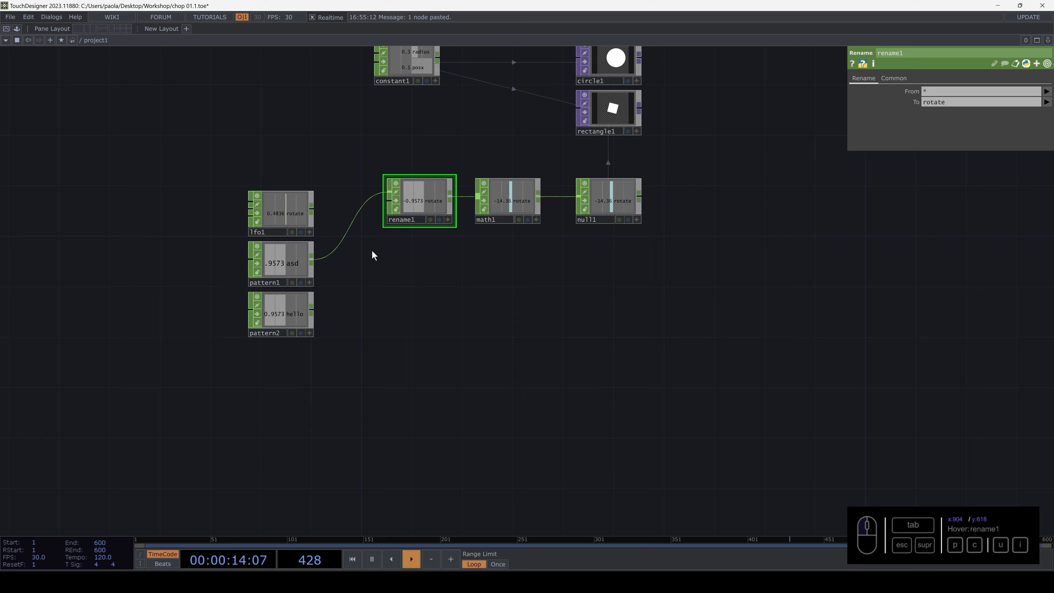
drag(296, 211, 413, 408)
scroll(412, 409, up, 4)
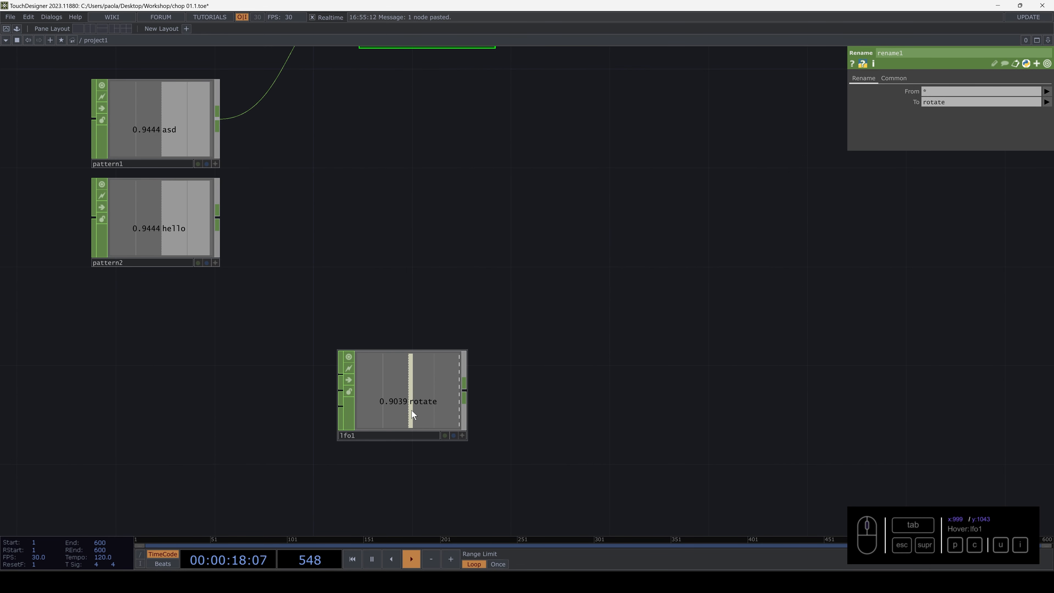
scroll(412, 411, down, 3)
drag(411, 410, 237, 167)
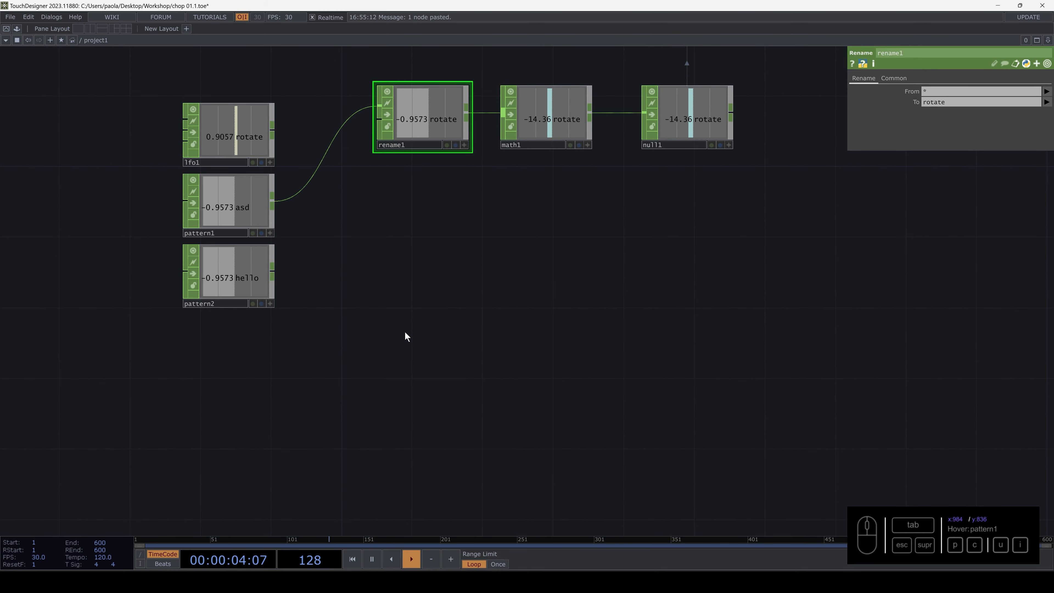
Move the LFO CHOP to the empty area below the Pattern CHOPs.
drag(240, 133, 416, 362)
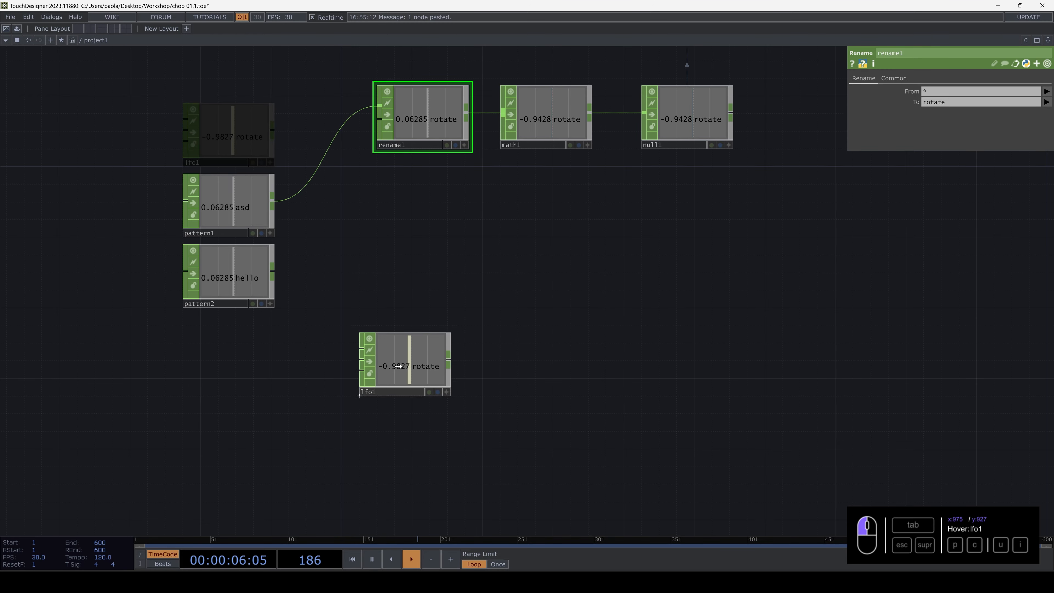
scroll(424, 361, up, 2)
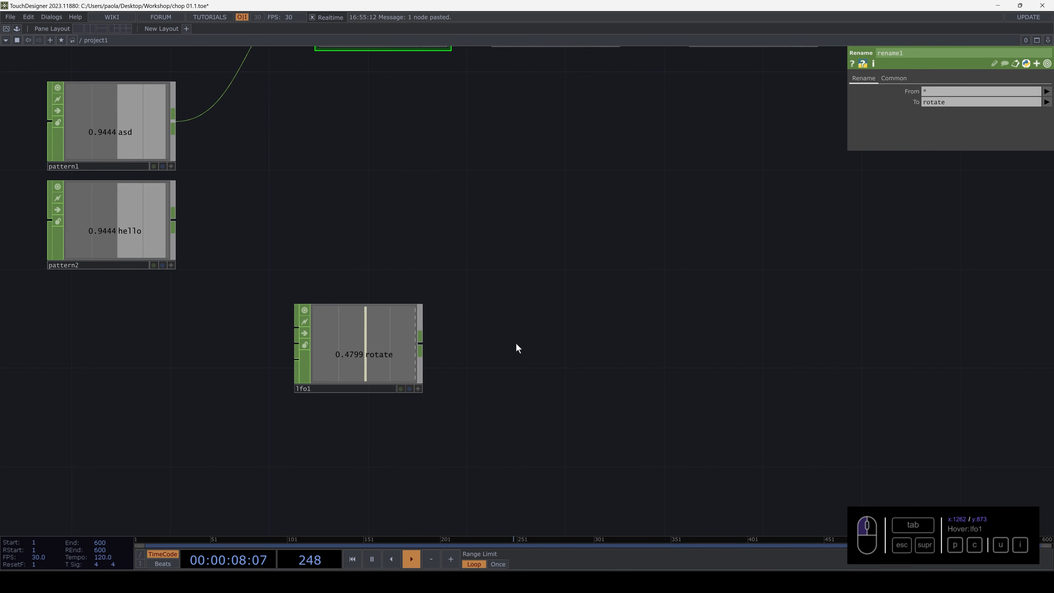
drag(446, 358, 414, 373)
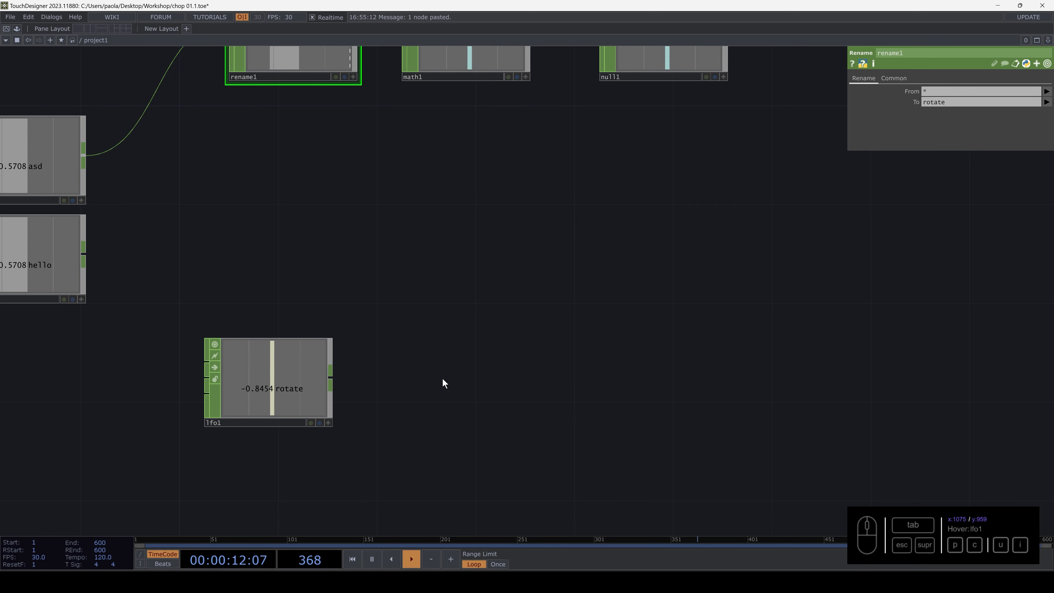
Add a Count CHOP beside the LFO CHOP, with the LFO's output wired into its first input.
click(334, 380)
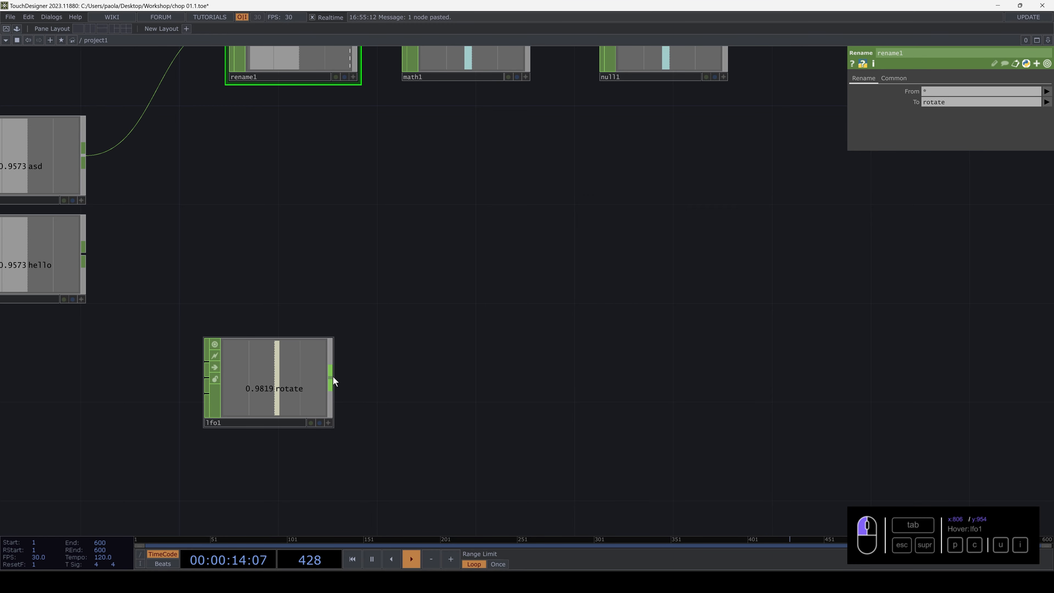
click(395, 380)
key(Escape)
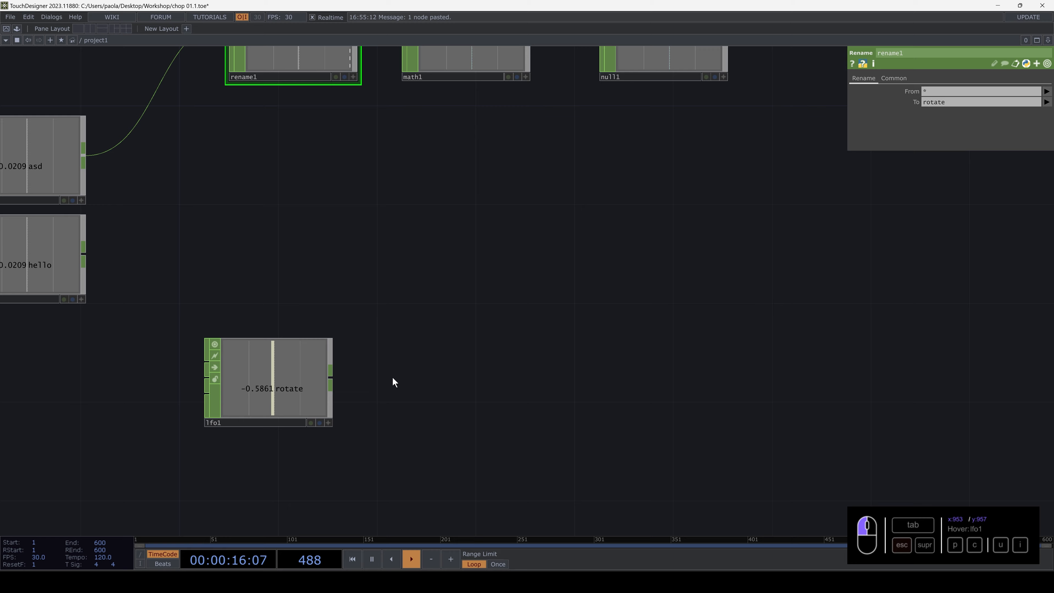
key(Tab)
text(co)
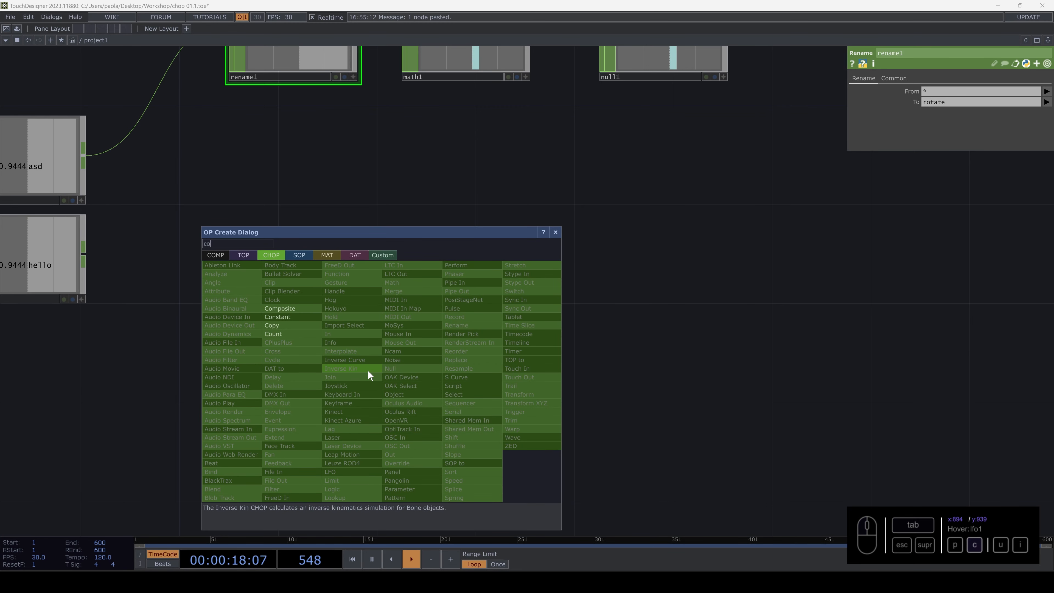
click(286, 335)
click(432, 384)
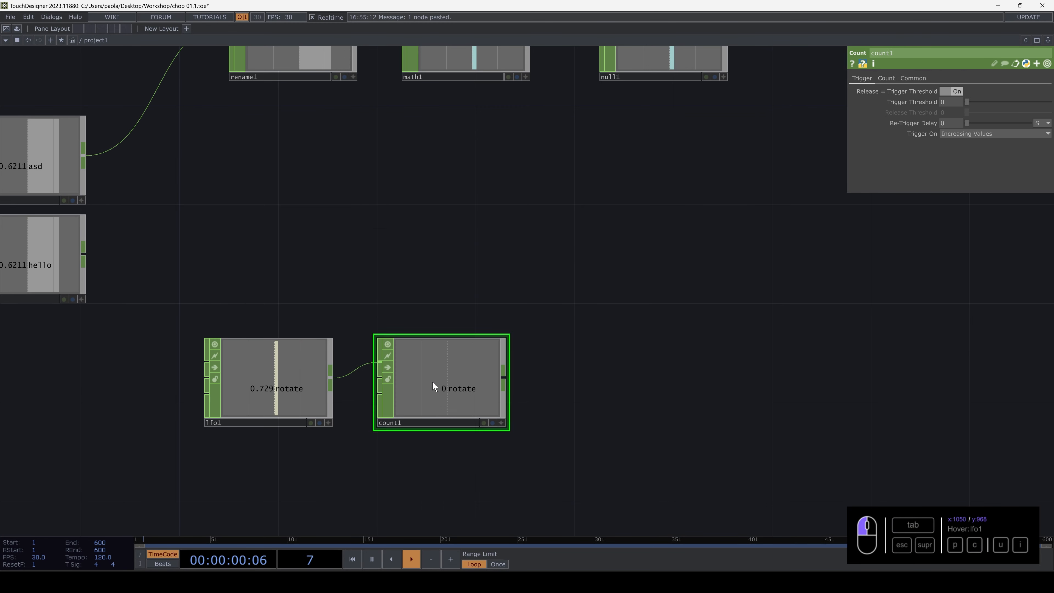
Examine the LFO CHOP's parameters and compare its oscillating value with the Count CHOP's output.
click(290, 382)
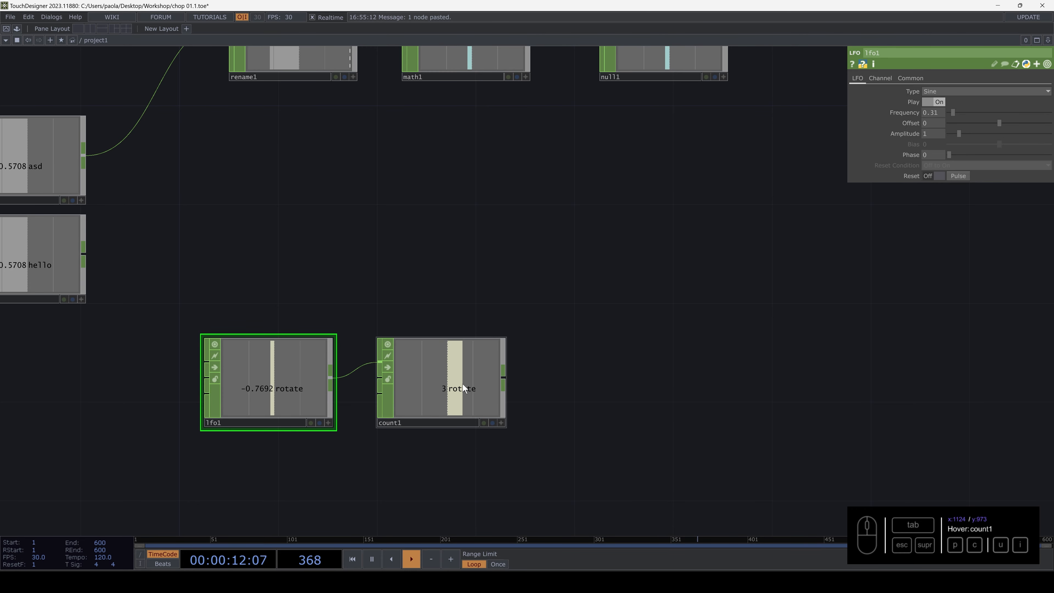
scroll(517, 387, up, 3)
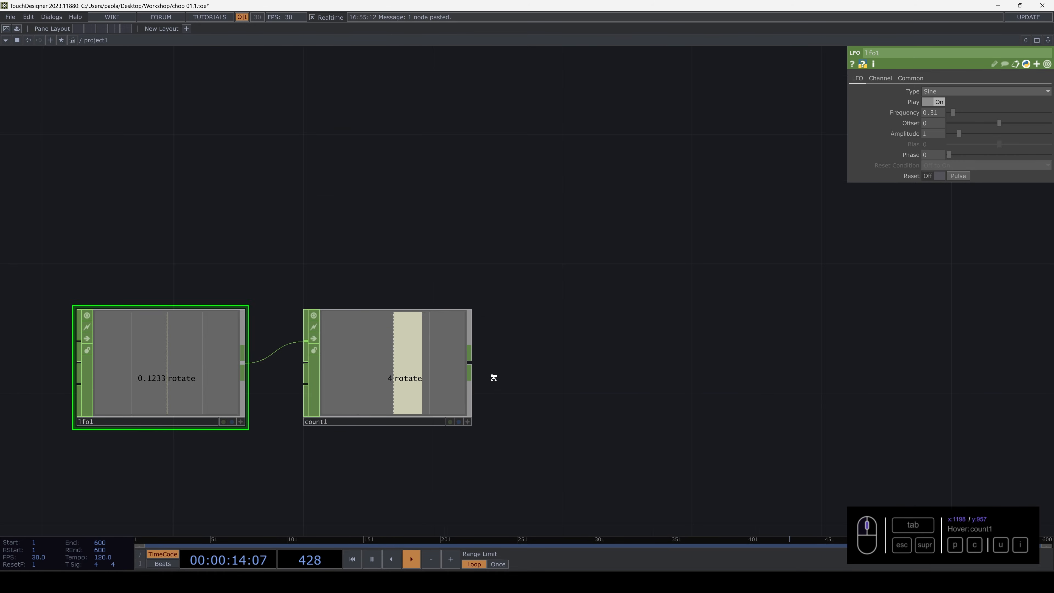
scroll(494, 377, down, 5)
scroll(477, 365, up, 2)
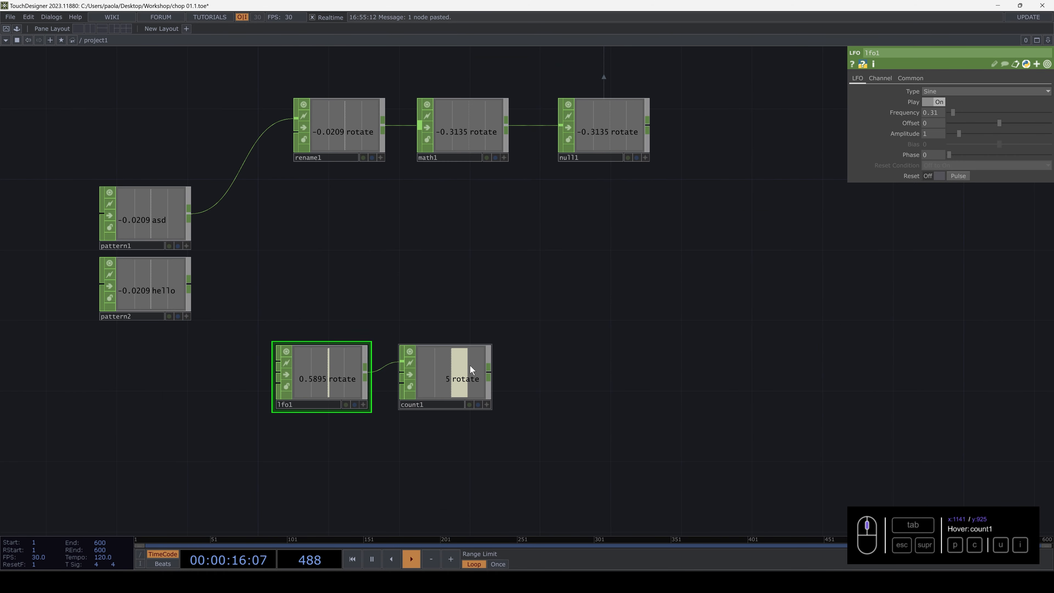
scroll(471, 368, up, 3)
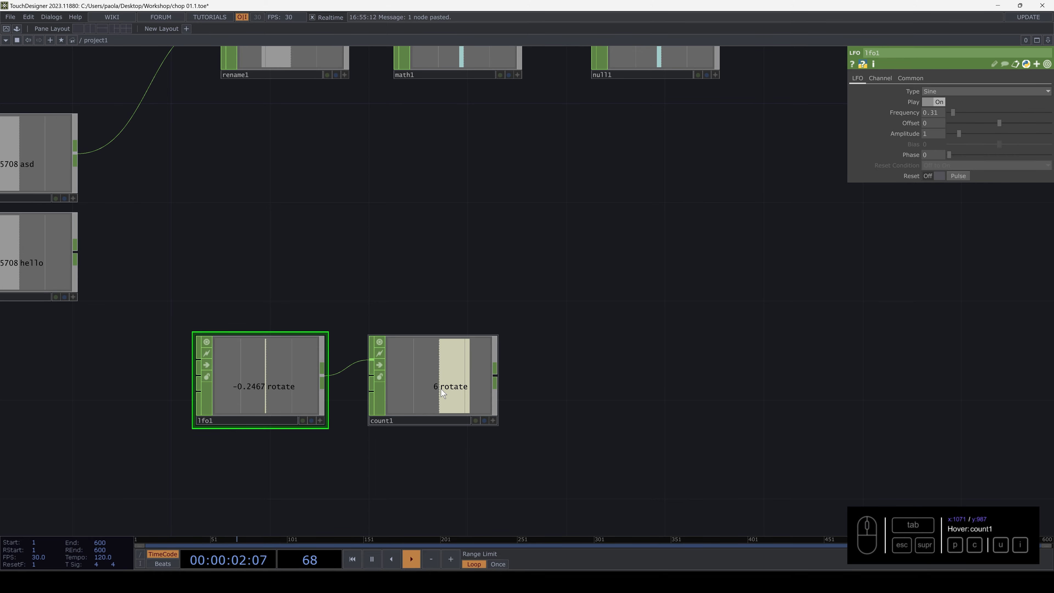
Duplicate the rectangle1 TOP and place the copy in the Count CHOP's row, leaving room for another operator between them.
scroll(441, 391, up, 1)
scroll(441, 389, down, 4)
click(539, 158)
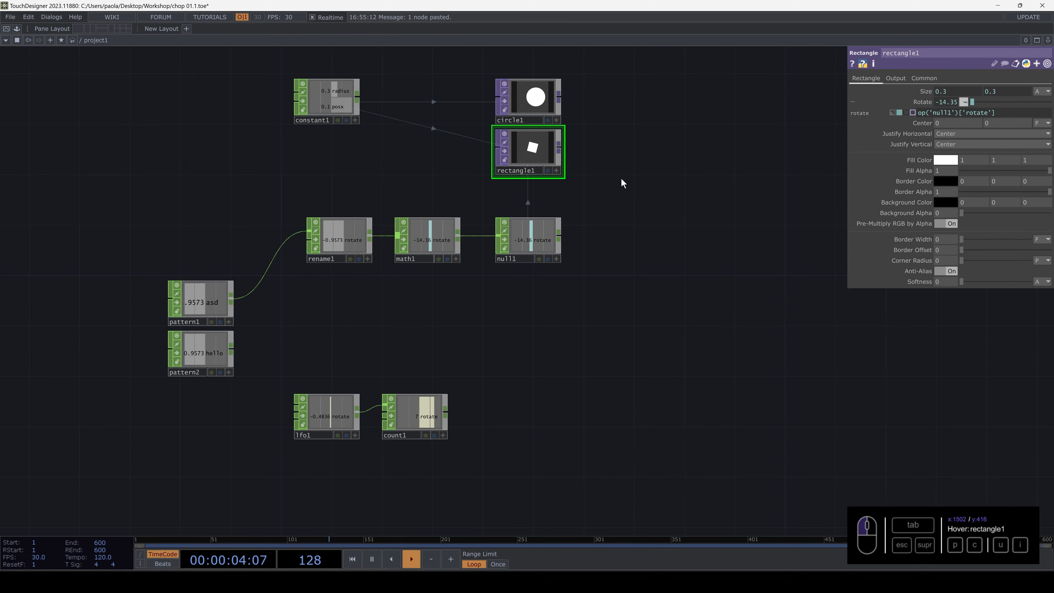
key(ctrl+v)
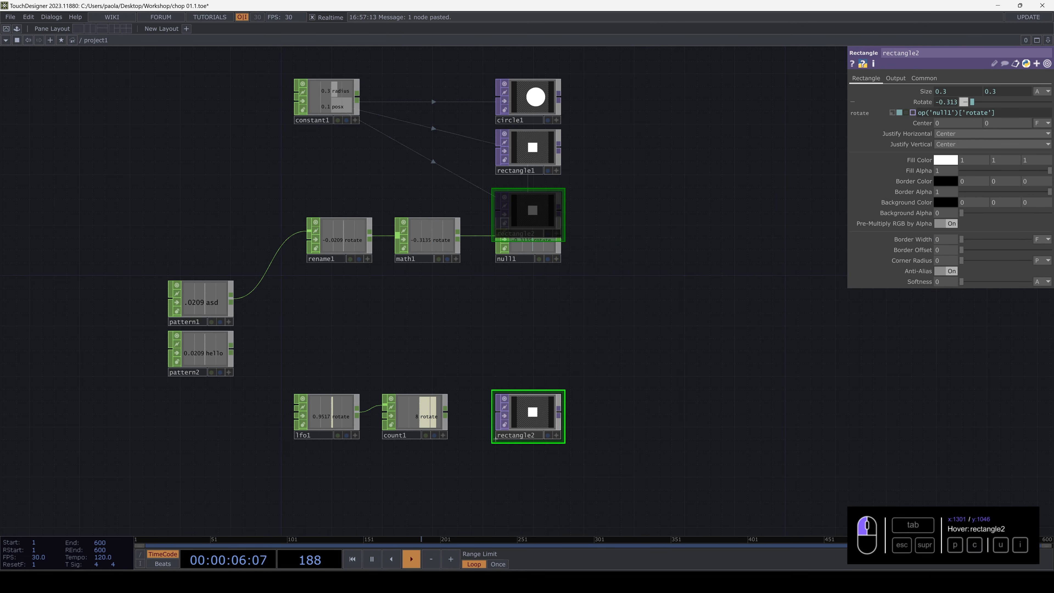
scroll(601, 397, down, 3)
scroll(517, 412, up, 4)
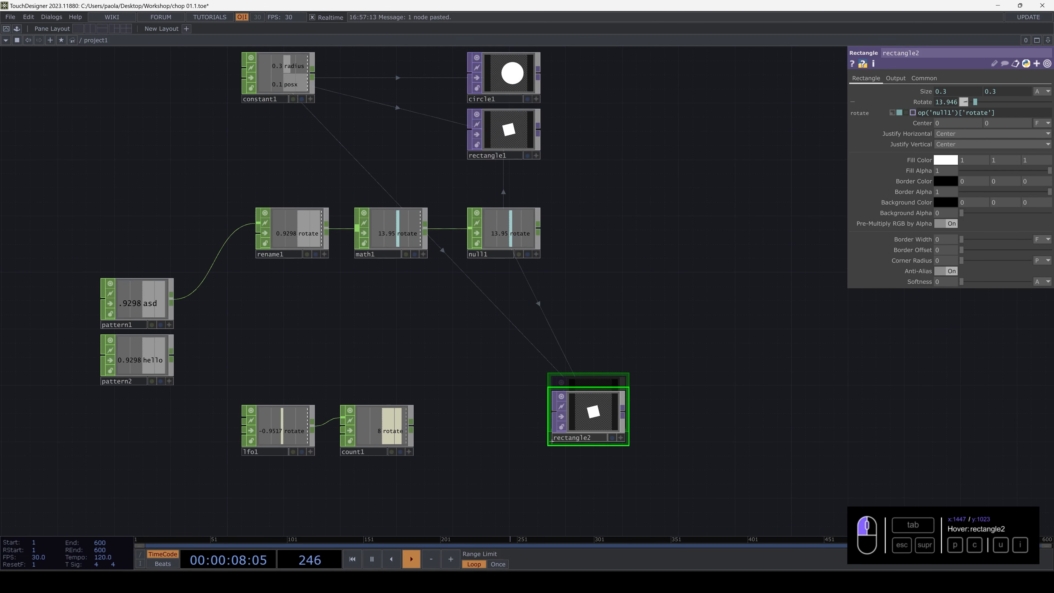
click(692, 415)
Add a Null CHOP wired to the Count CHOP's output and align the rectangle2 TOP with that row.
click(411, 428)
key(Tab)
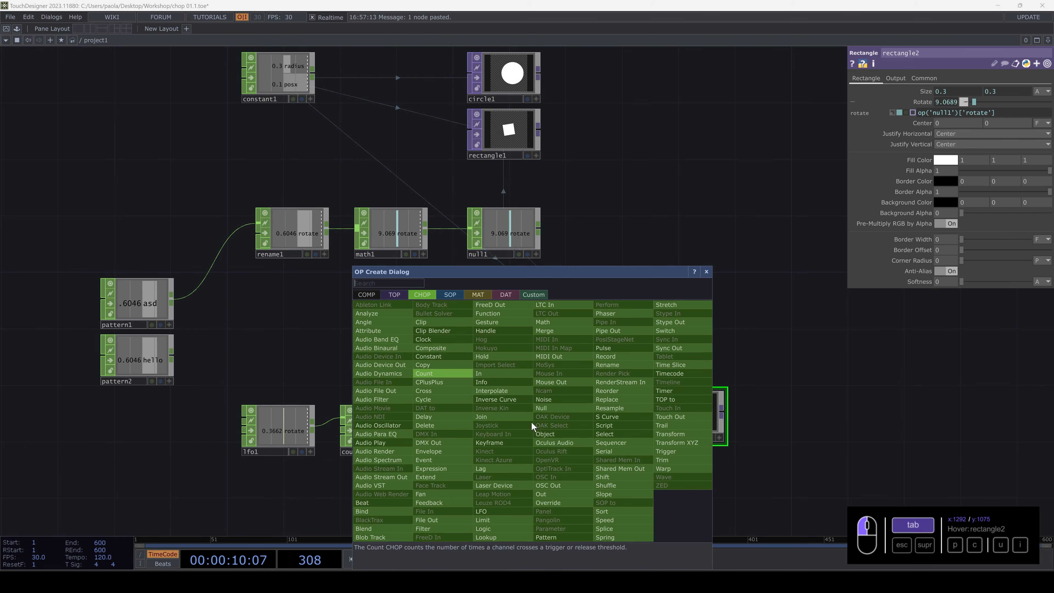
text(nul)
key(Return)
click(514, 428)
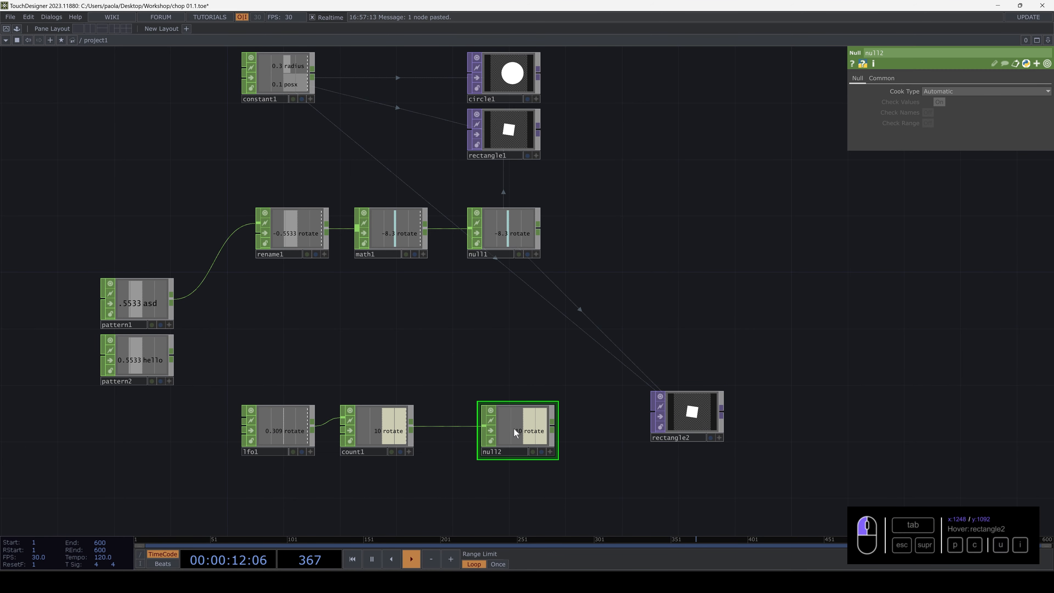
drag(690, 416, 684, 426)
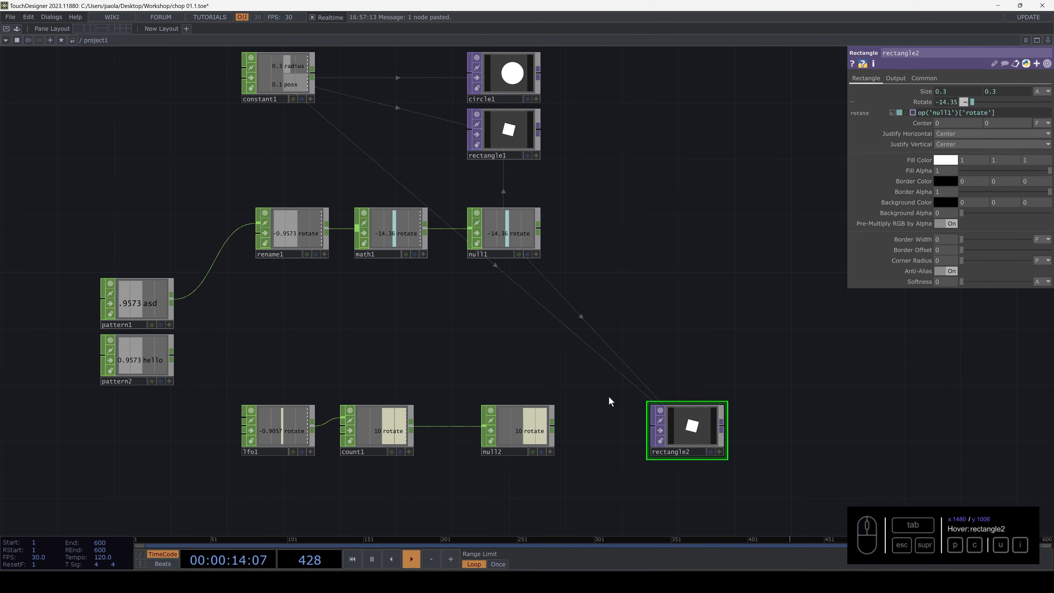
Make rectangle2's Rotate parameter reference the rotate channel of the null2 CHOP.
scroll(597, 411, up, 3)
drag(477, 444, 796, 236)
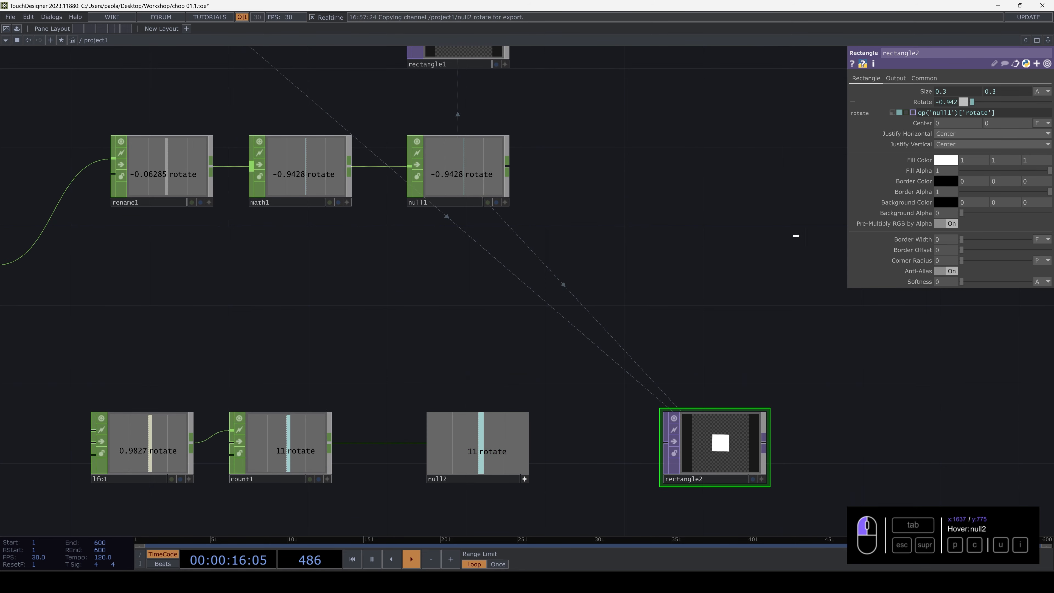
drag(946, 105, 946, 105)
click(957, 101)
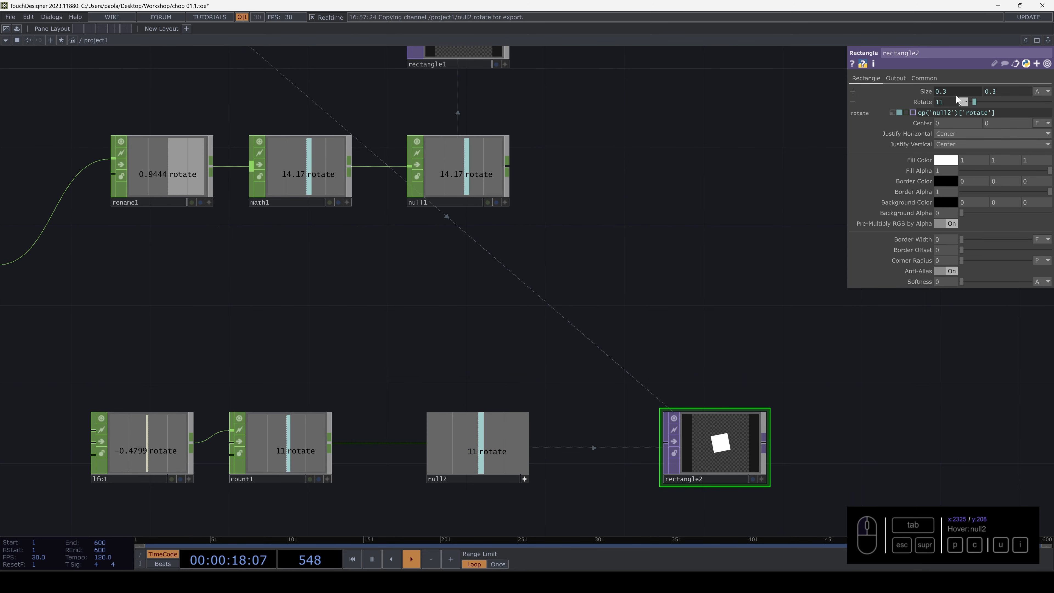
Set rectangle2's resolution to 1280 by 1280 and display it as the network background.
click(752, 479)
click(753, 480)
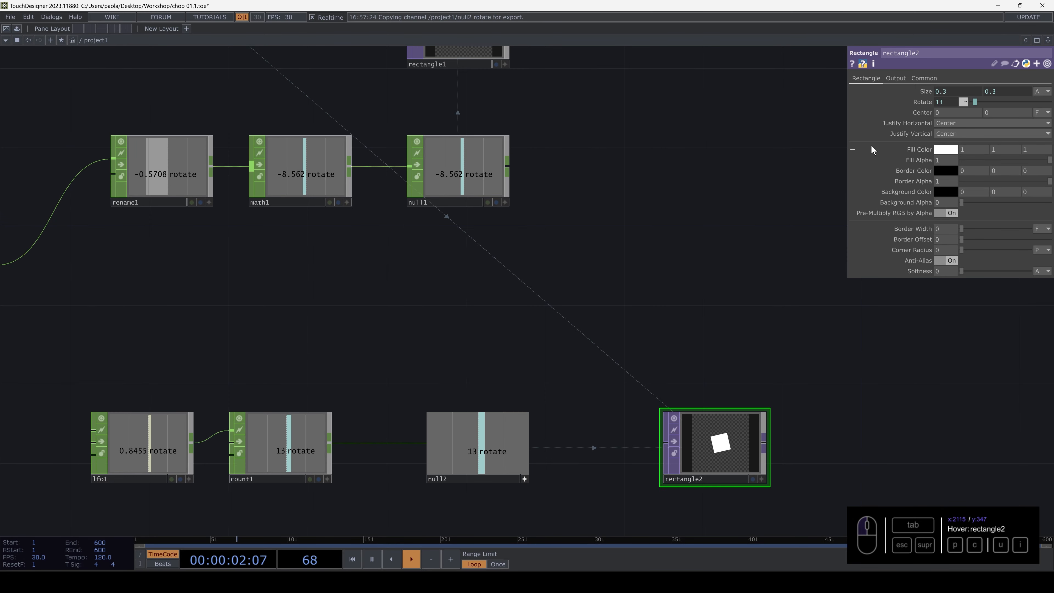
click(928, 79)
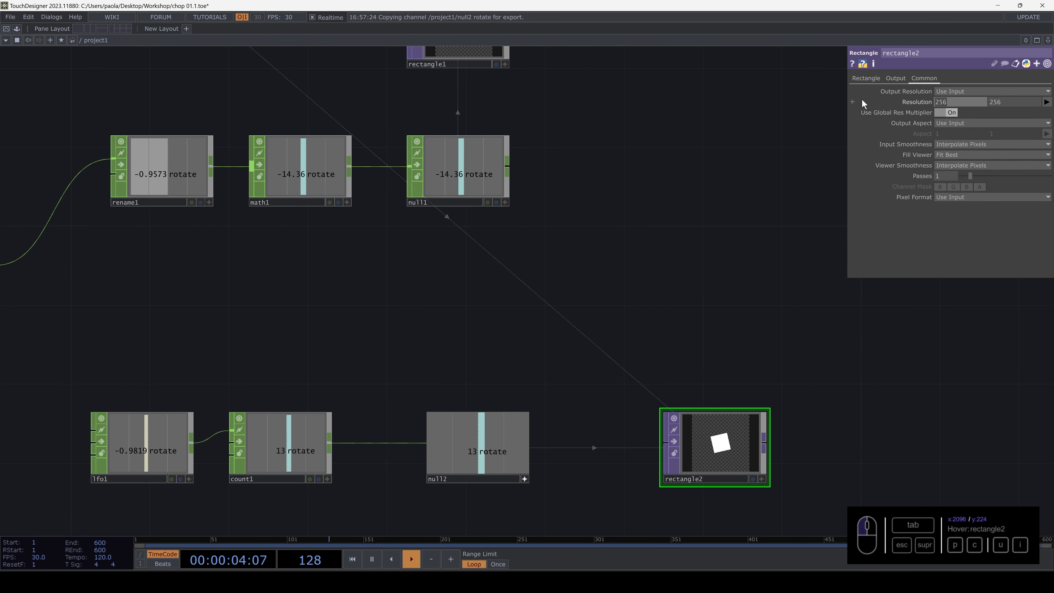
text(1280)
key(Tab)
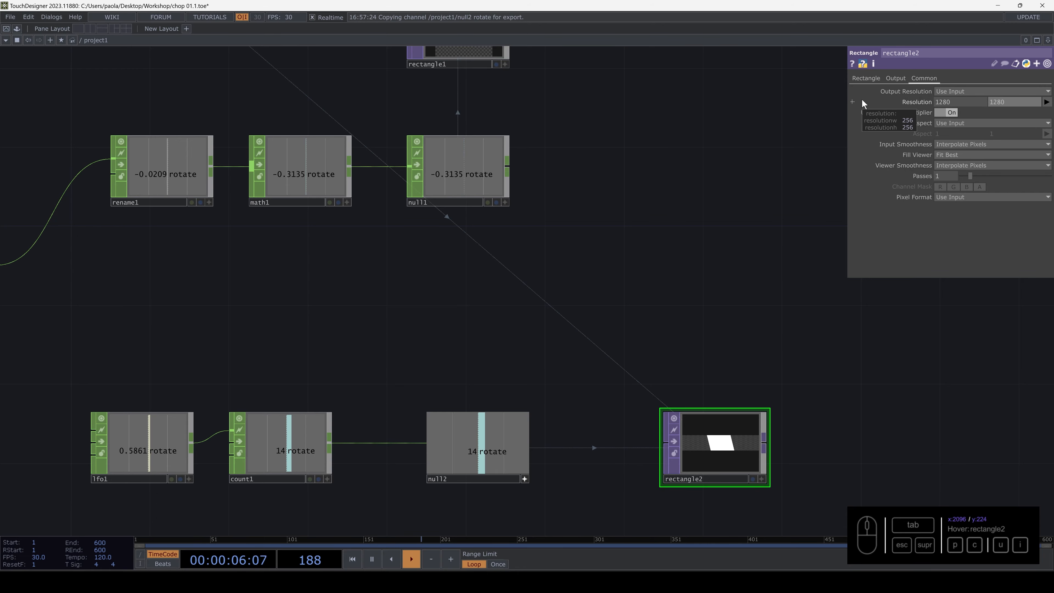
click(865, 78)
click(752, 479)
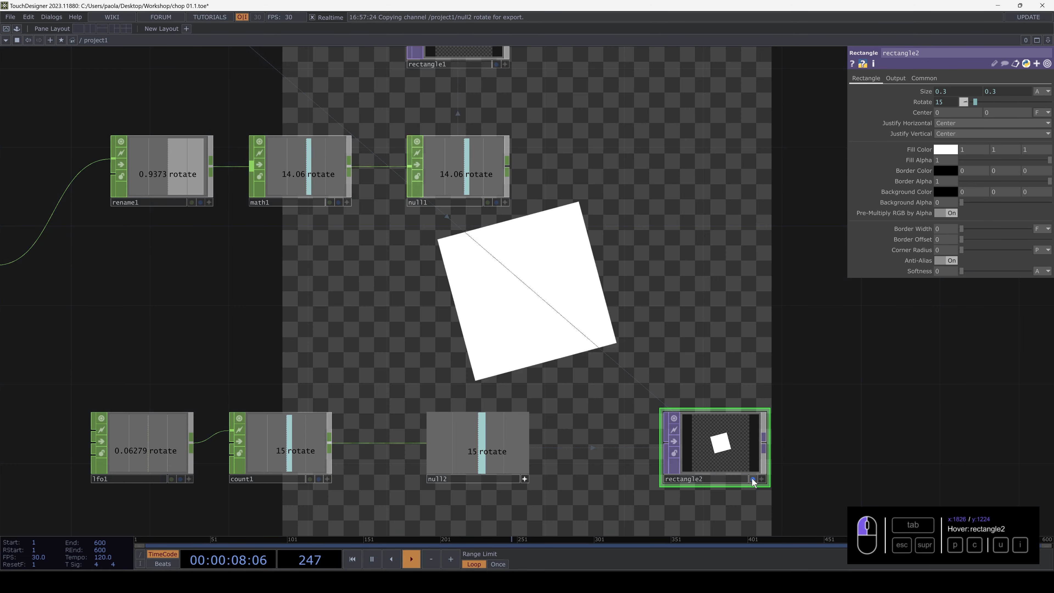
Set the frequency of the LFO CHOP that feeds the Count CHOP to 1.
drag(663, 361, 711, 355)
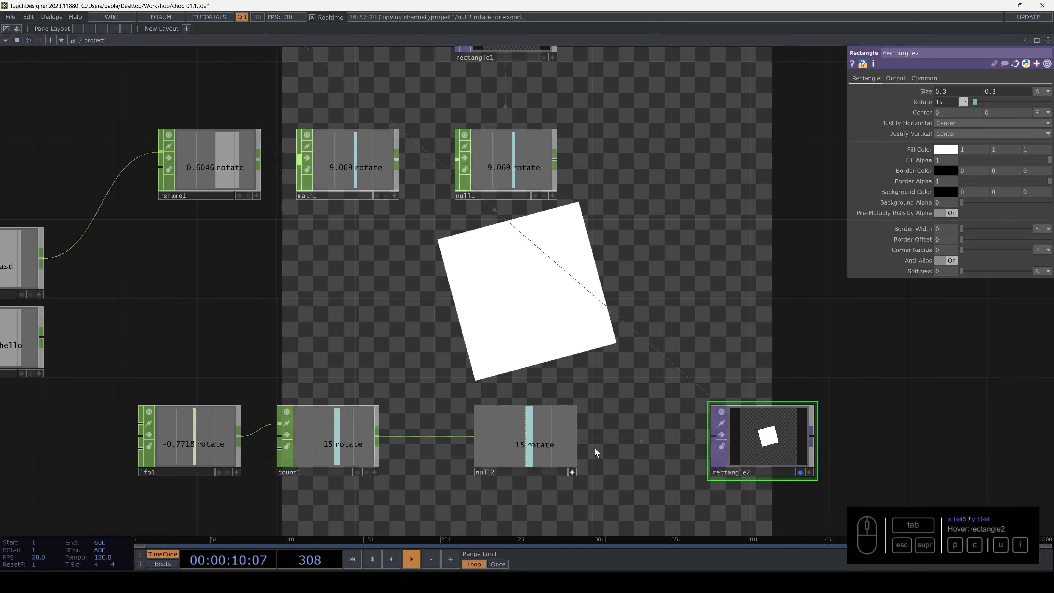
click(189, 440)
drag(698, 282, 537, 265)
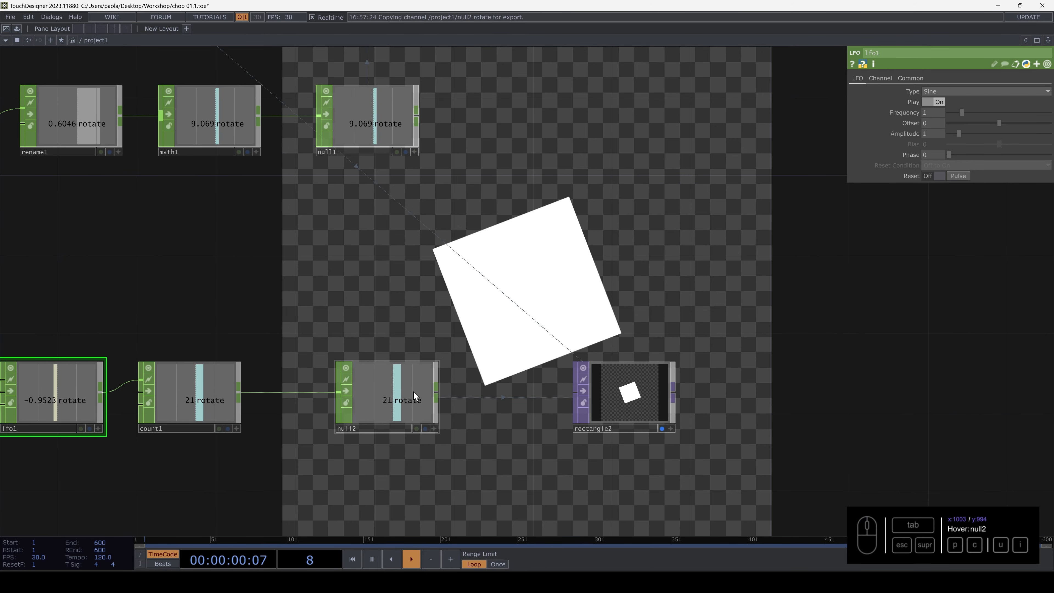
Space null2 and rectangle2 farther from the Count CHOP and insert a Lag CHOP between Count and Null.
drag(413, 391, 448, 400)
drag(604, 398, 684, 397)
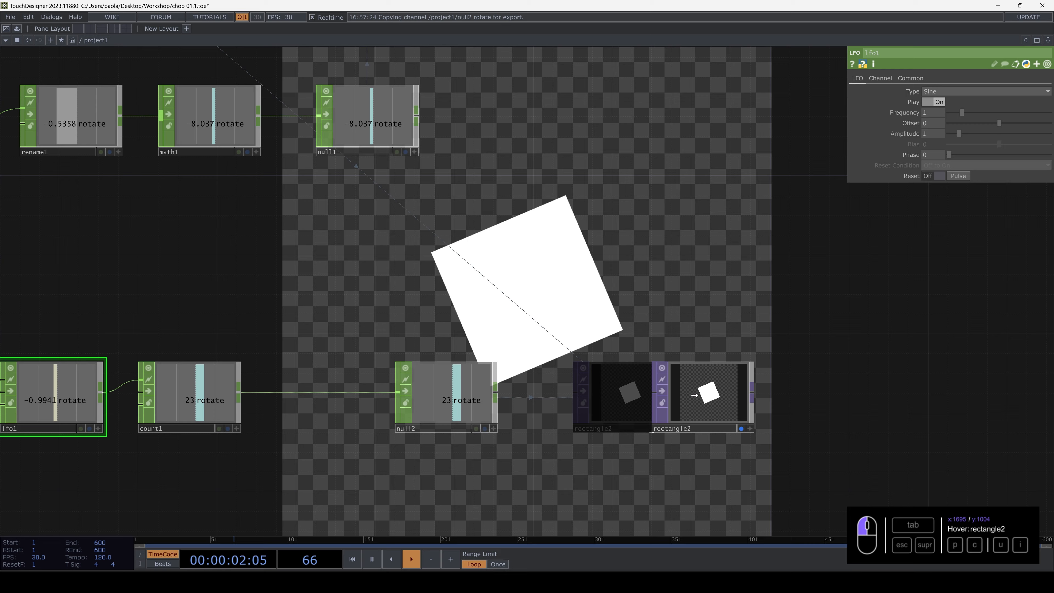
drag(448, 400, 487, 349)
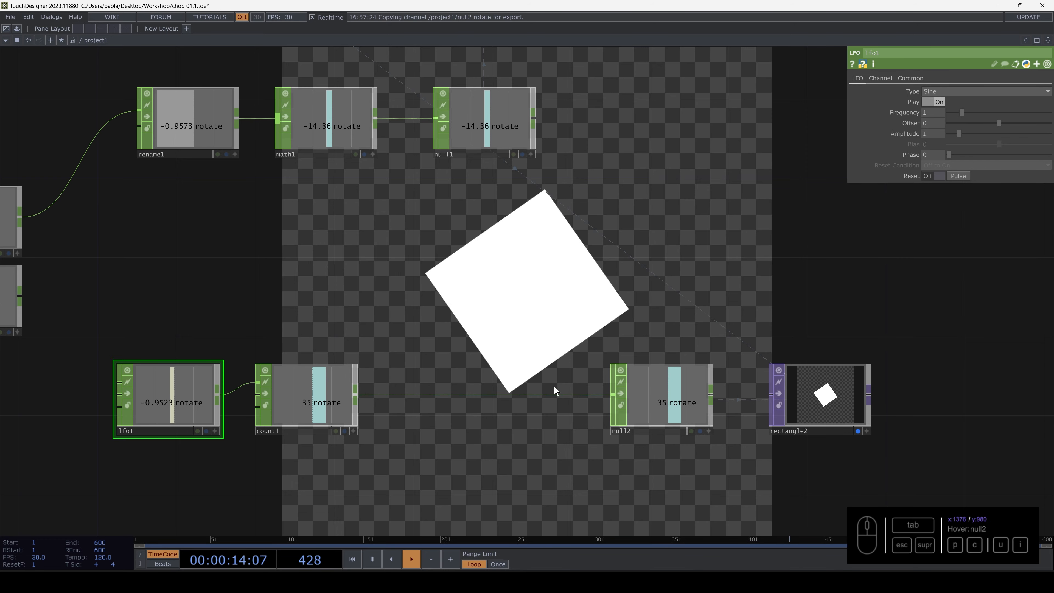
right_click(406, 395)
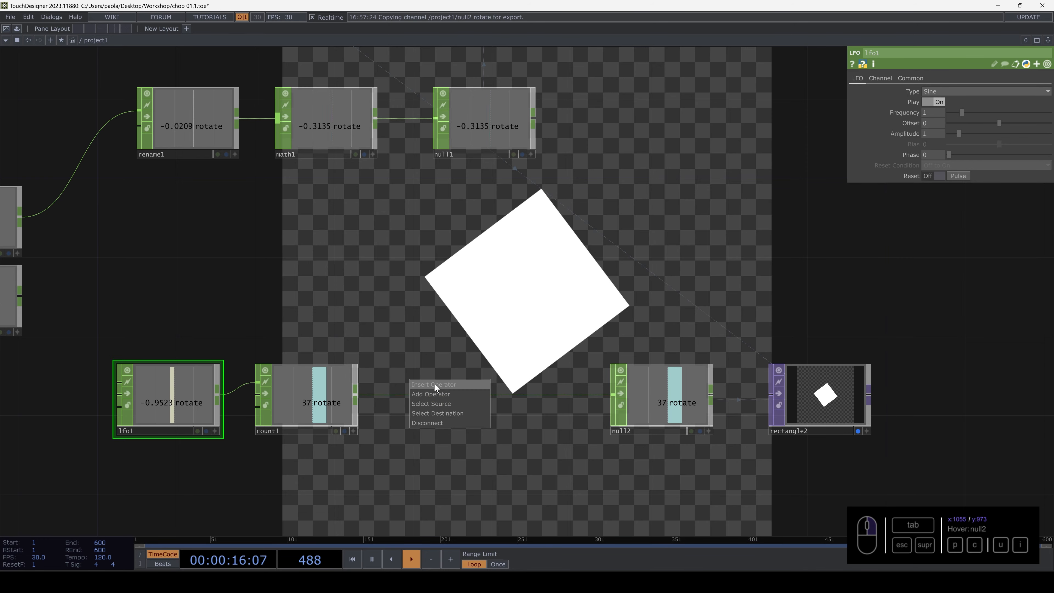
click(434, 383)
text(la)
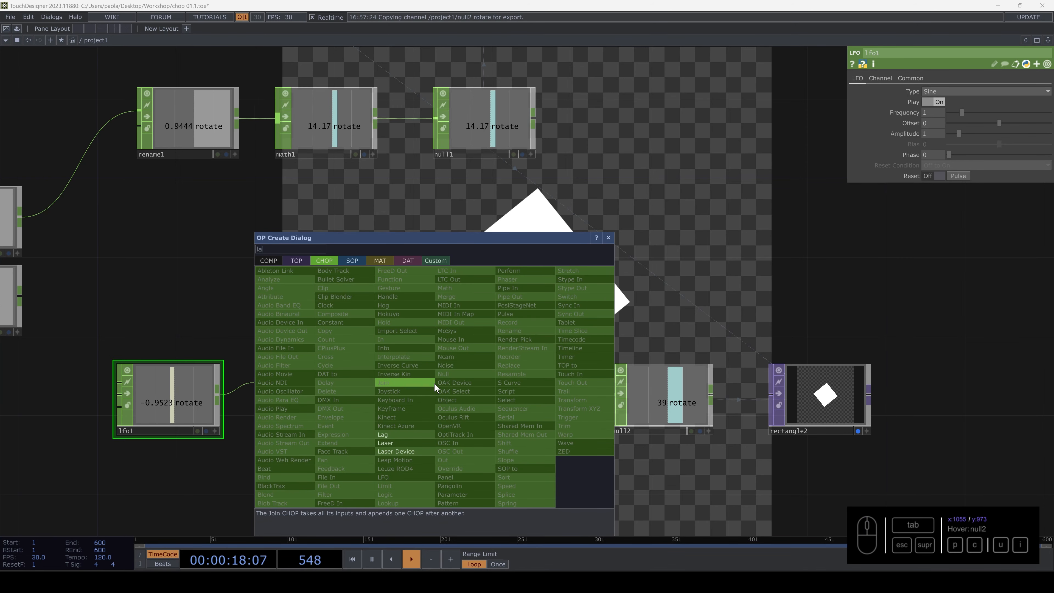
click(399, 434)
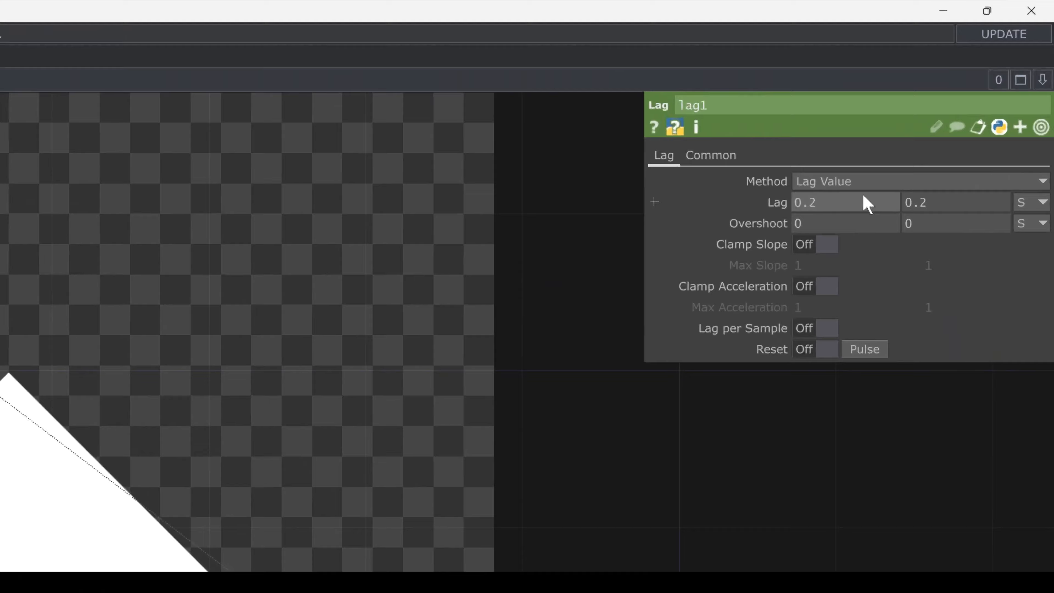
Check the Lag CHOP's time unit options, keep Seconds, and set both lag values to 1.
click(1047, 101)
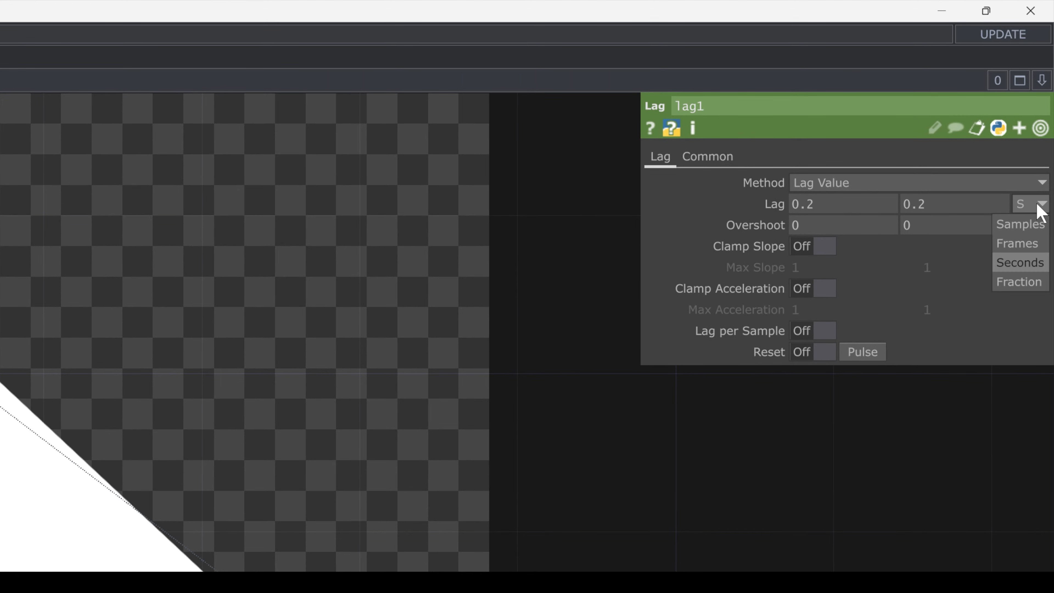
click(1038, 204)
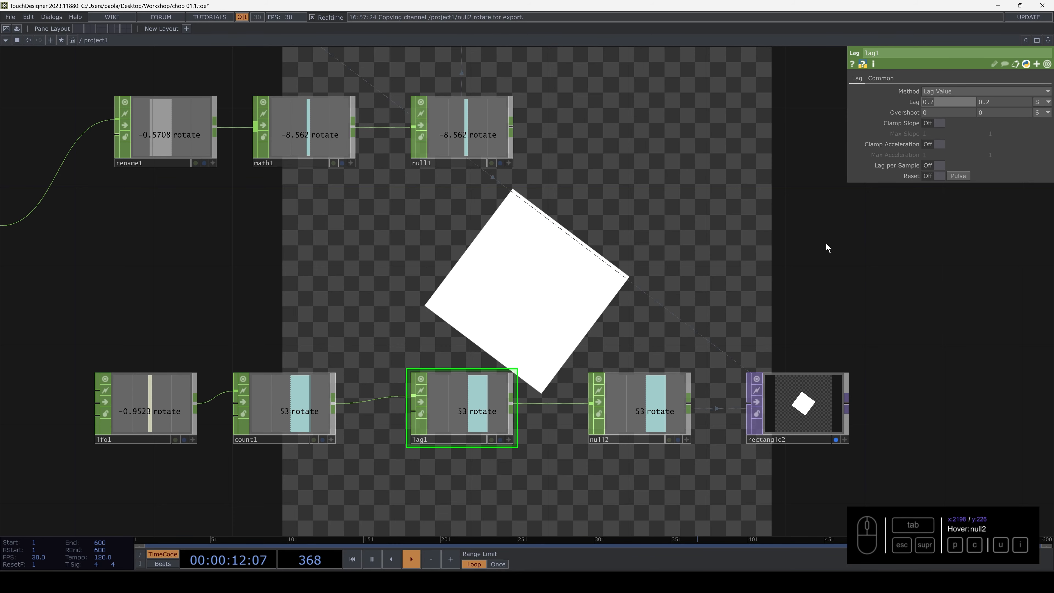
click(936, 104)
text(1)
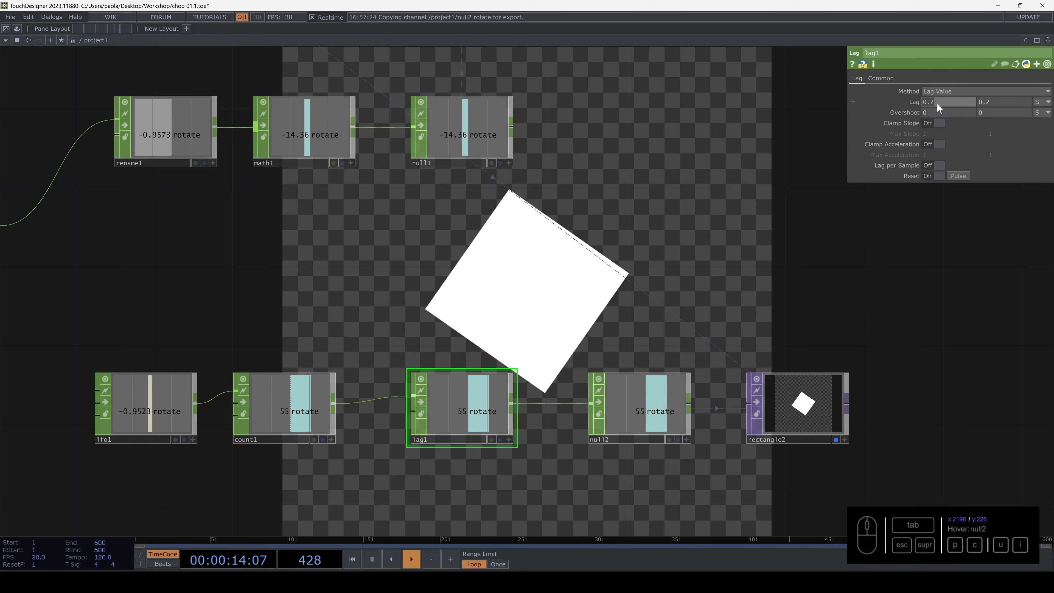
click(993, 103)
text(1)
key(Return)
Compare the Lag CHOP's output with the rectangle's rotation and bypass the Lag CHOP.
scroll(683, 415, up, 5)
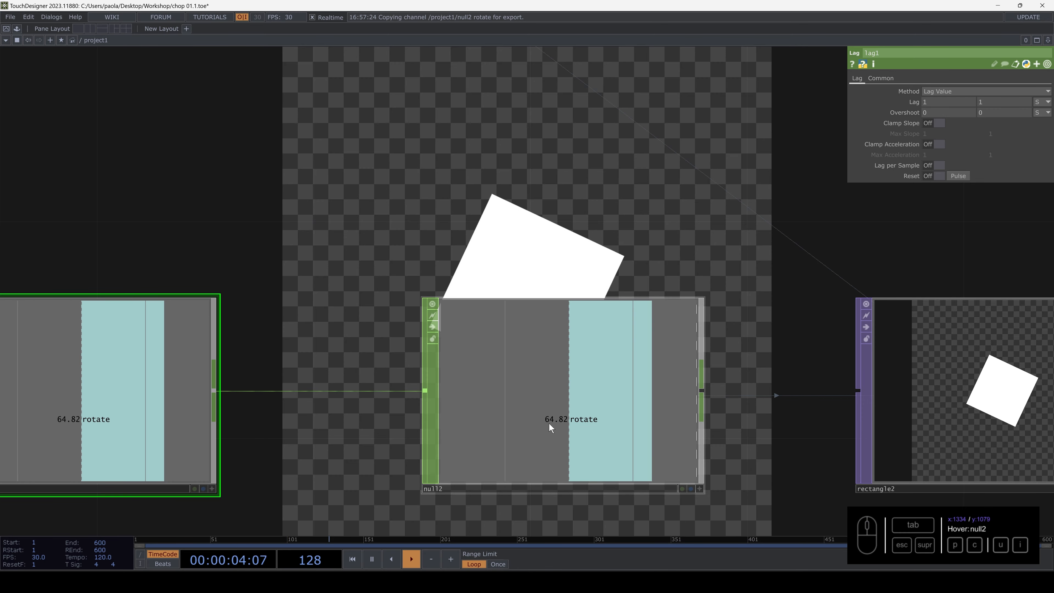
scroll(548, 423, down, 5)
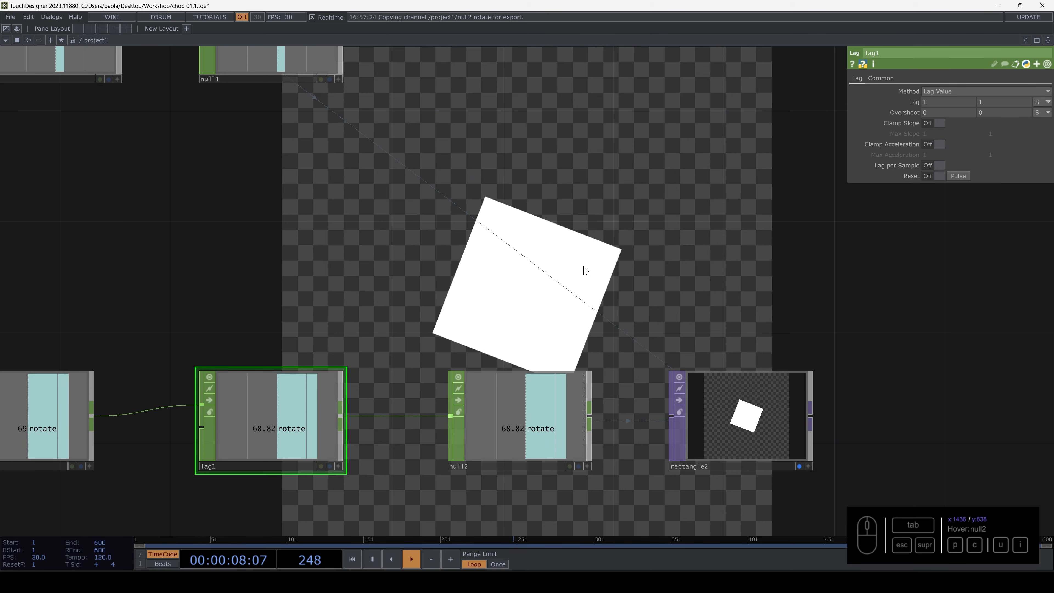
drag(583, 267, 673, 244)
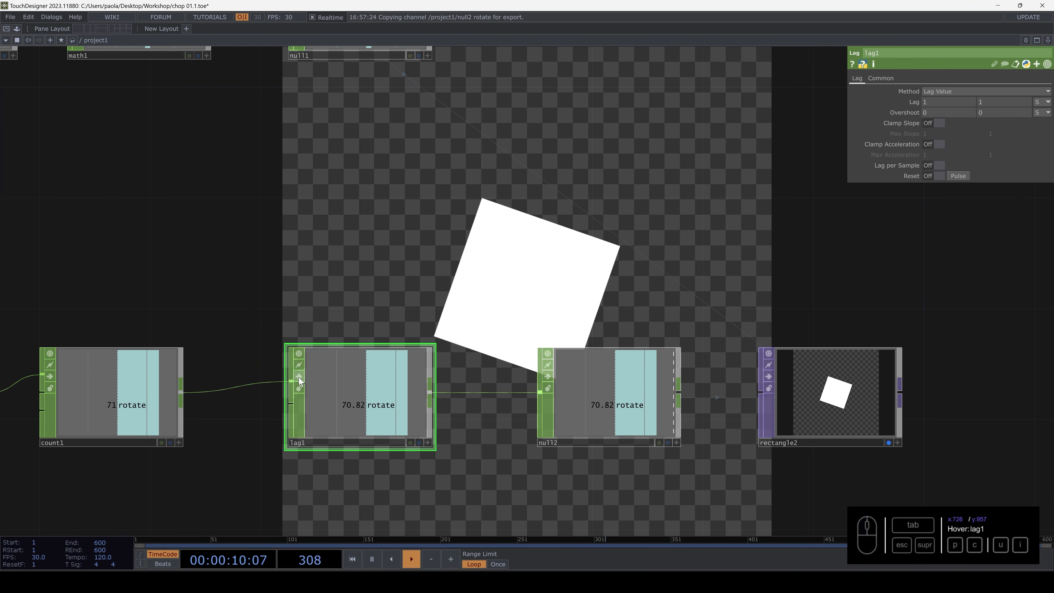
click(299, 379)
Set the LFO CHOP's frequency to 2 and turn off the Lag CHOP's bypass.
drag(247, 270, 491, 272)
click(191, 399)
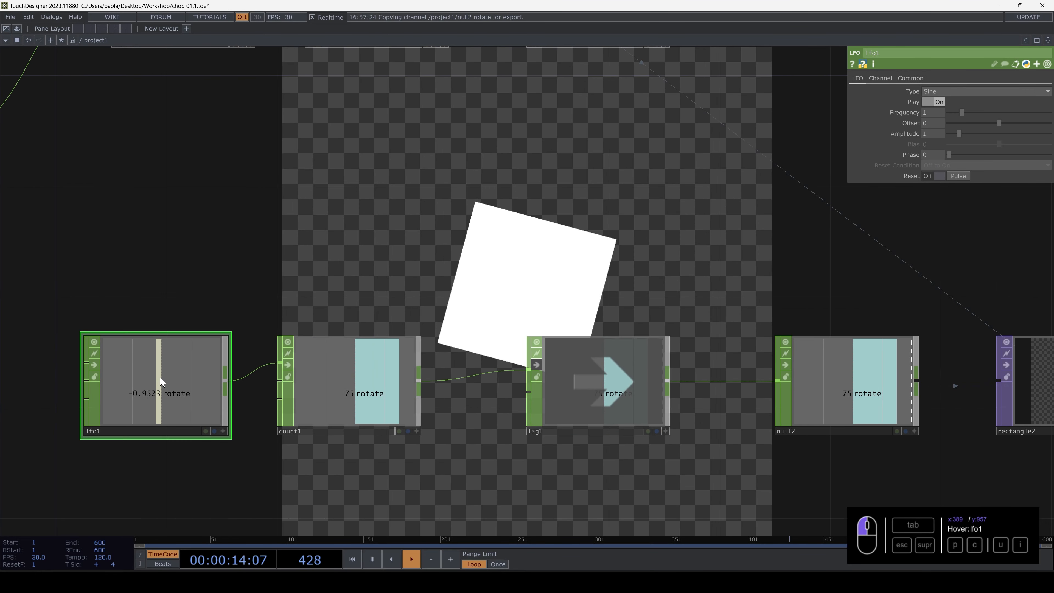
click(886, 113)
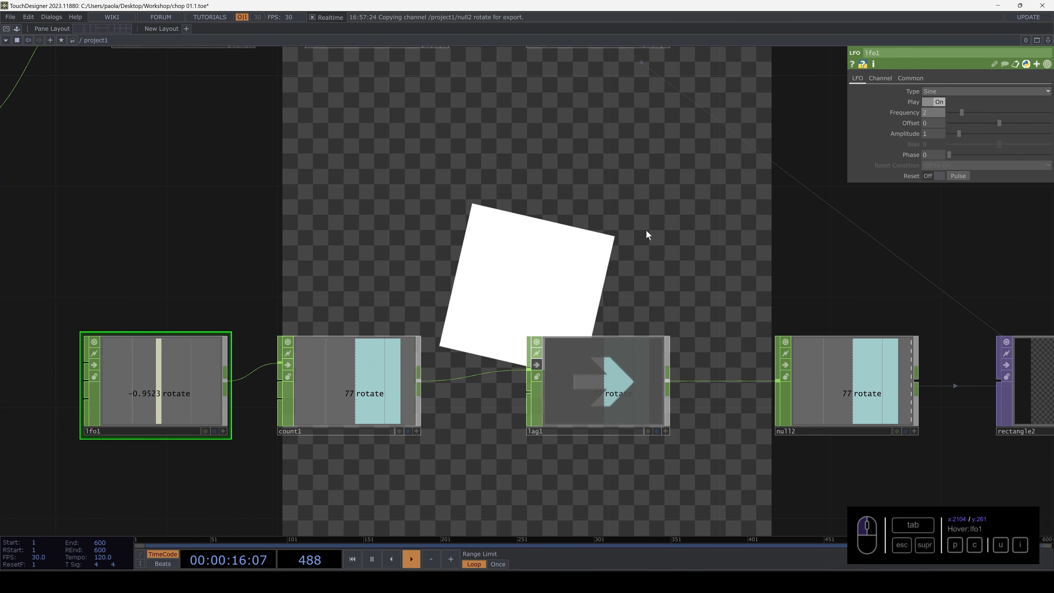
text(2)
drag(661, 238, 507, 275)
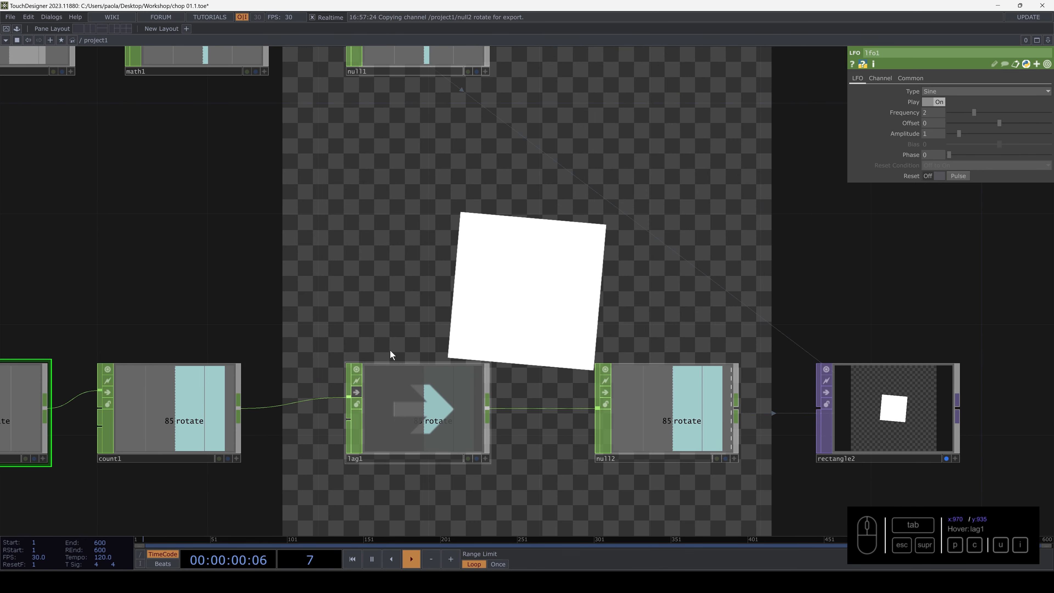
drag(390, 349, 298, 404)
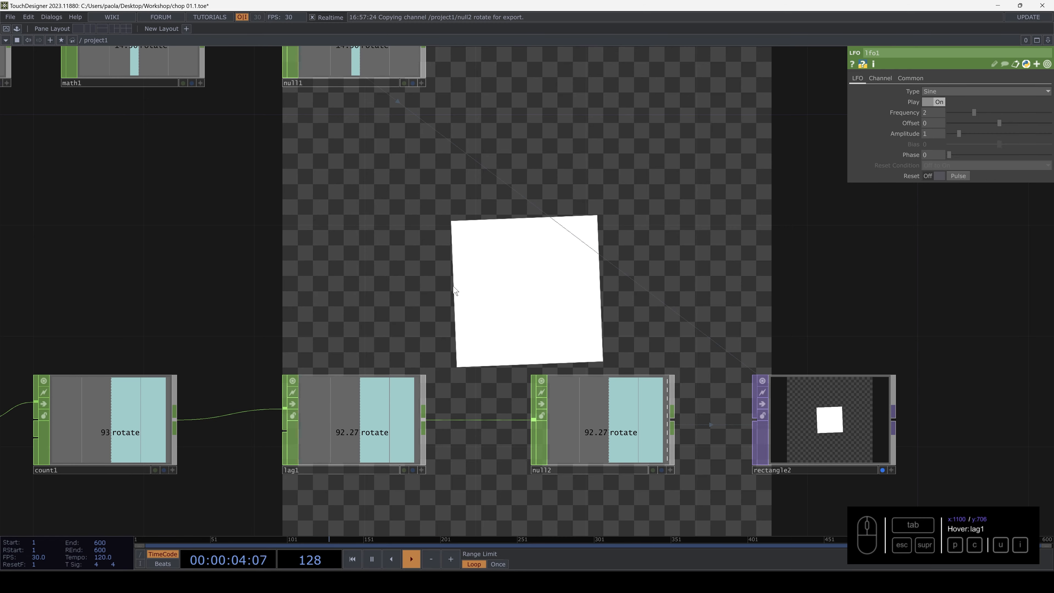
Move null2 and rectangle2 together farther from the Lag CHOP and bypass the Lag CHOP.
scroll(463, 326, down, 5)
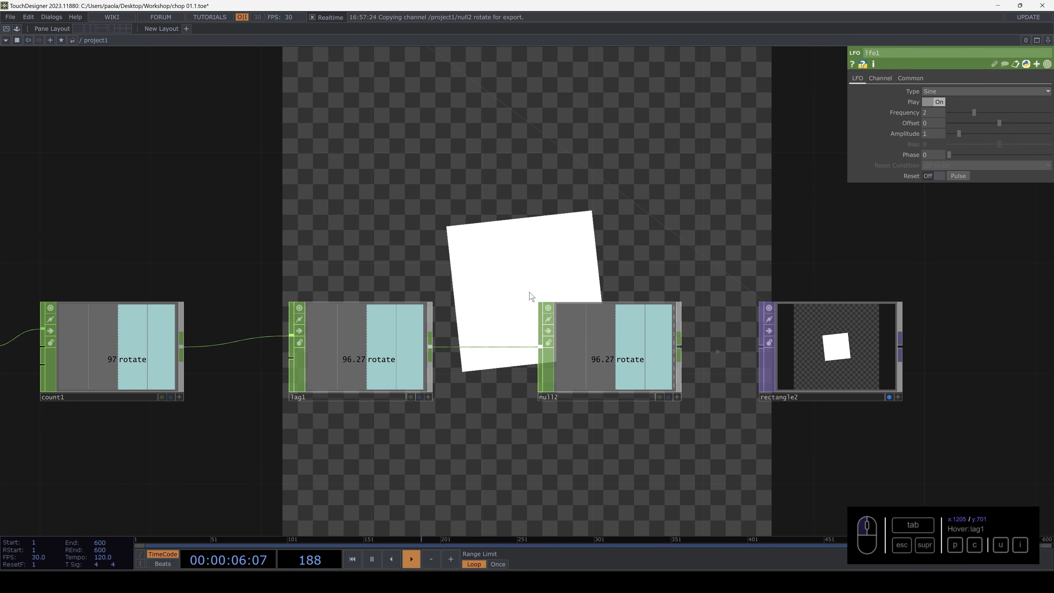
right_drag(548, 287, 788, 373)
drag(566, 365, 758, 365)
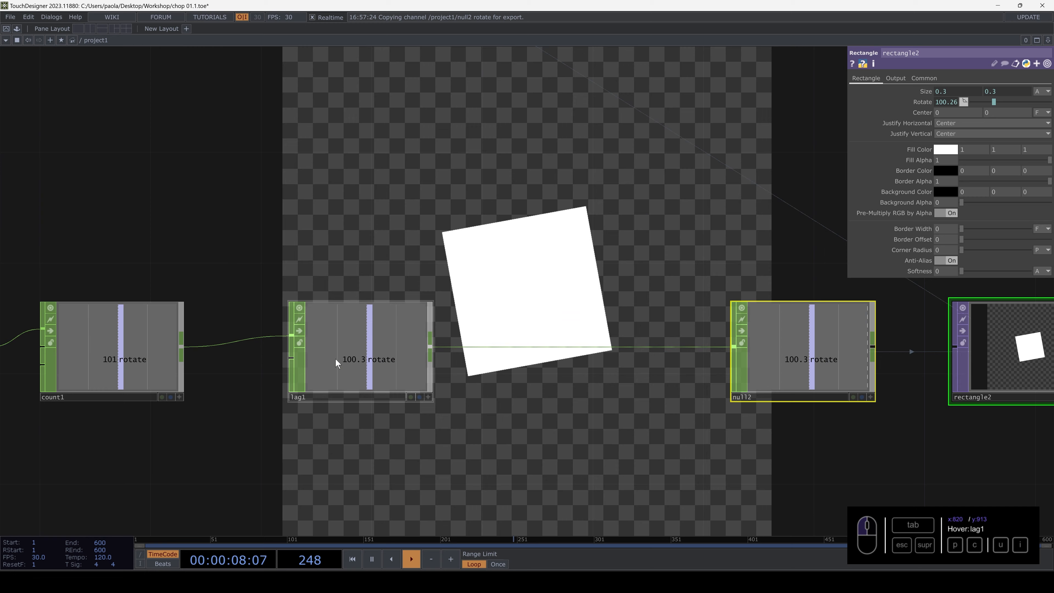
drag(301, 333, 274, 333)
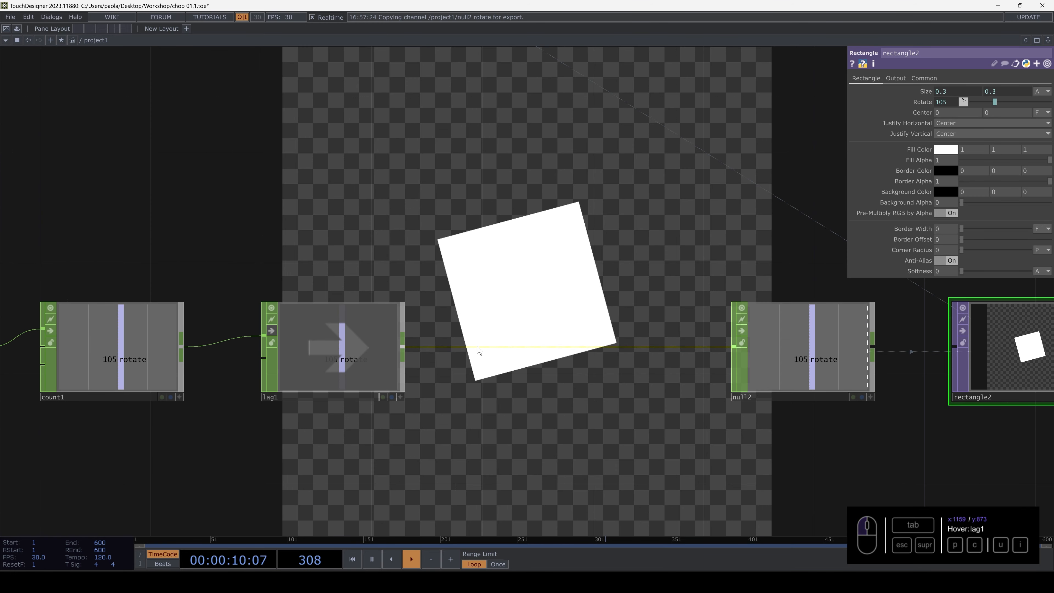
Insert a Filter CHOP into the wire between the Lag CHOP and null2.
click(496, 334)
text(f)
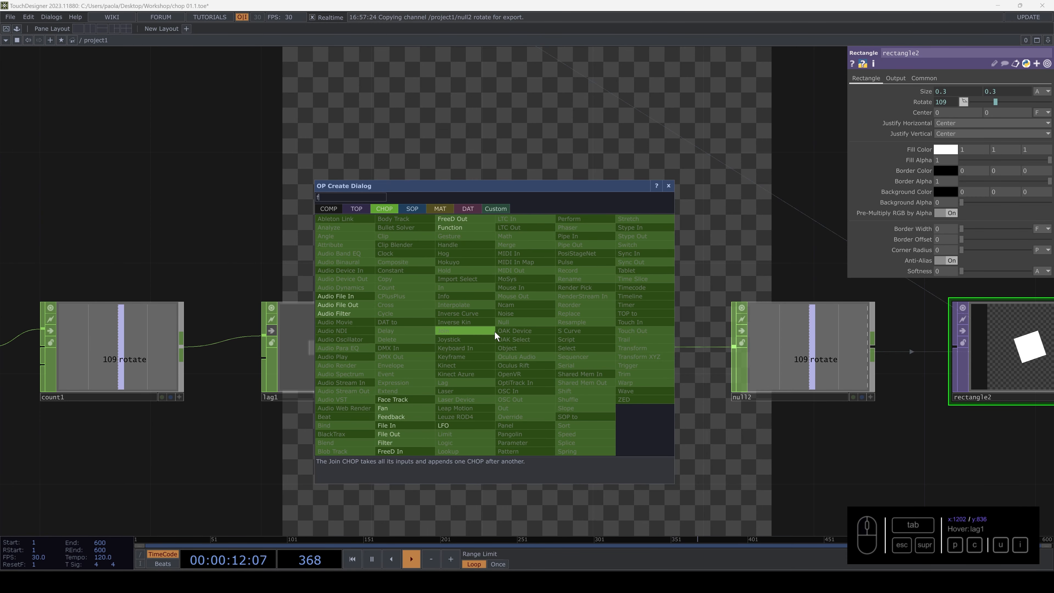
click(394, 443)
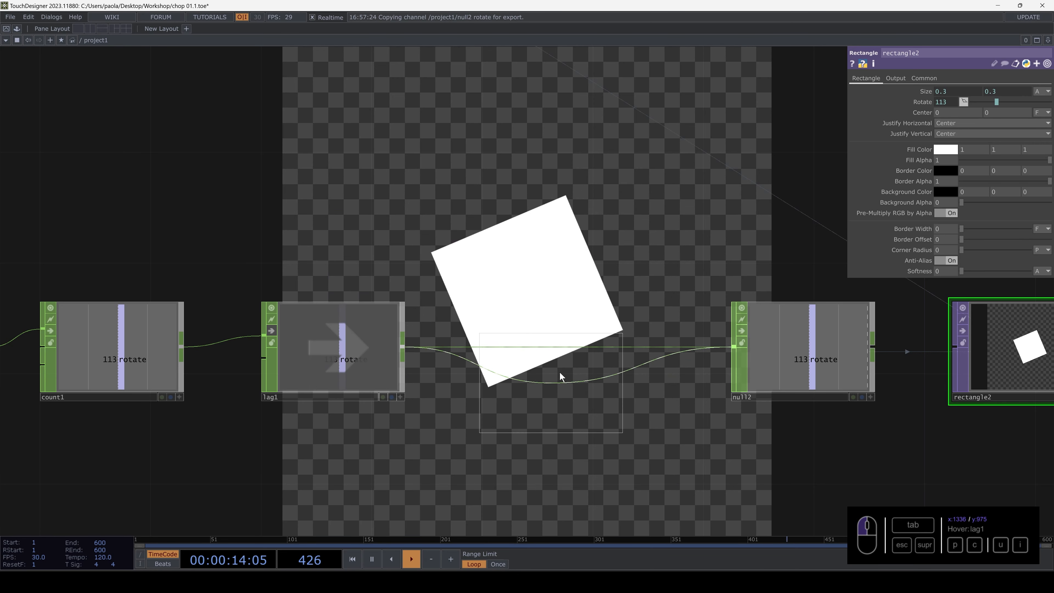
click(576, 365)
drag(611, 277, 600, 333)
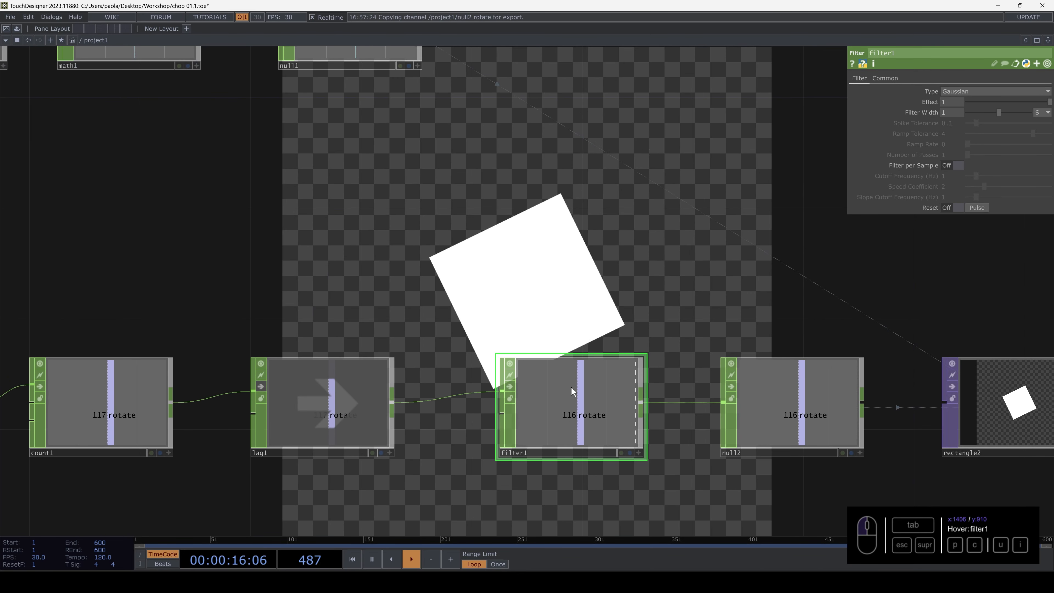
Bypass the Filter CHOP and turn off the Lag CHOP's bypass.
click(965, 90)
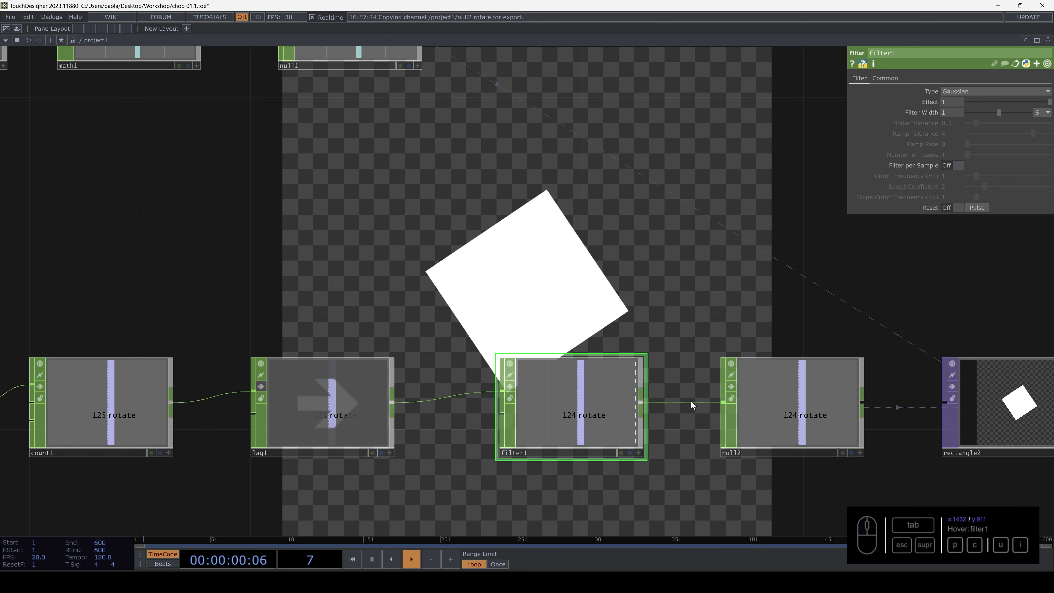
click(510, 387)
click(273, 392)
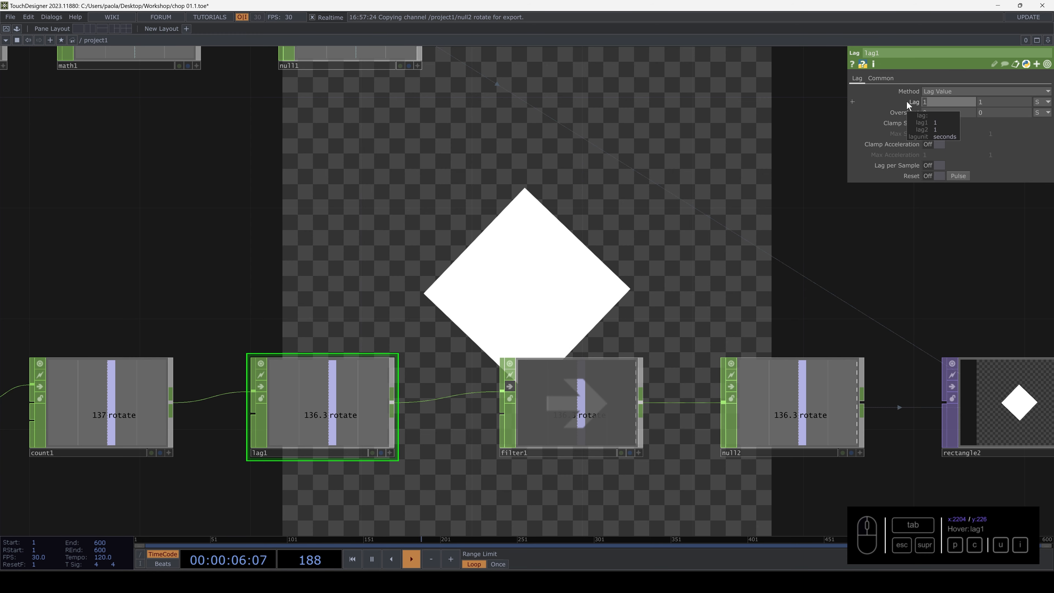
Set both Lag values of the Lag CHOP to 0.5 seconds.
text(0.)
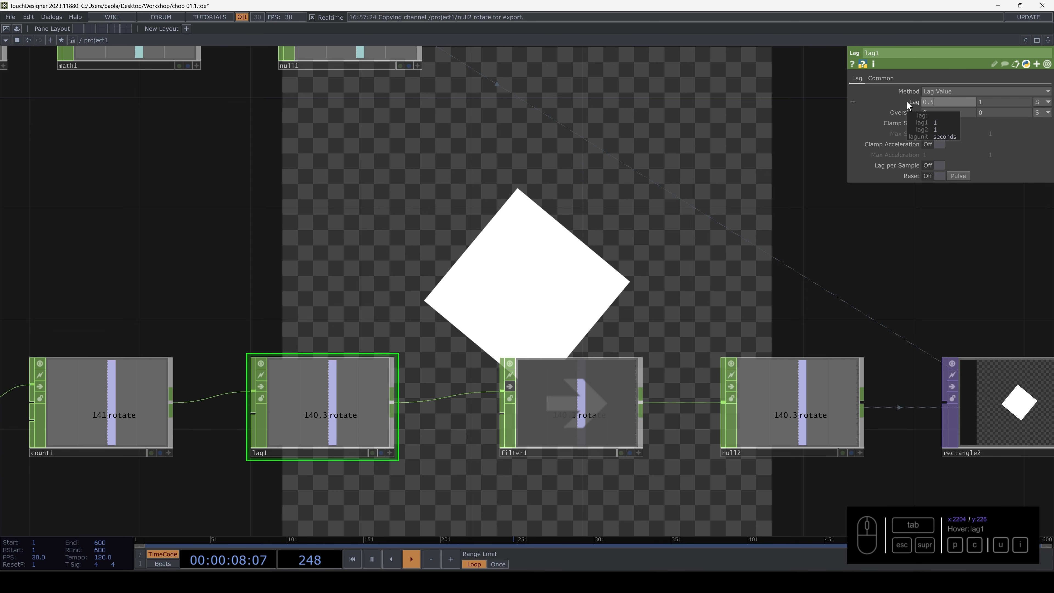
text(5)
key(Tab)
text(0.5)
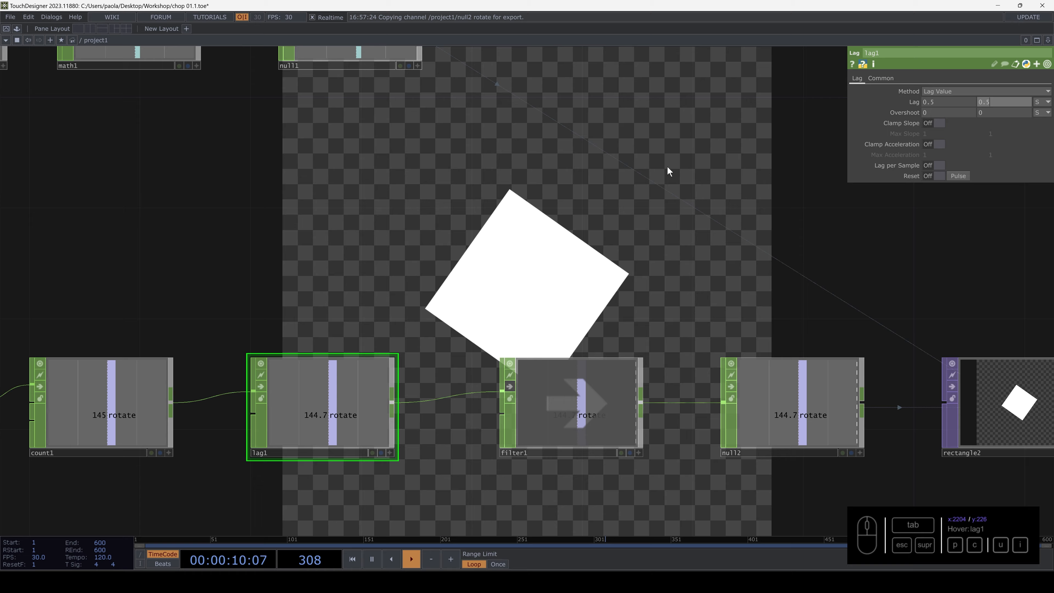
scroll(602, 250, up, 3)
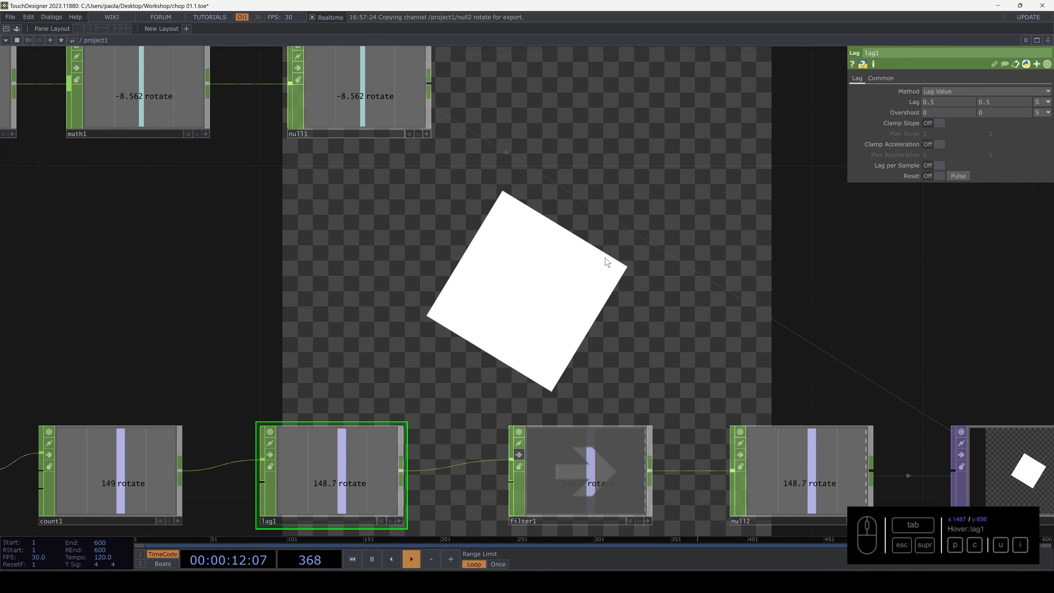
scroll(491, 309, down, 5)
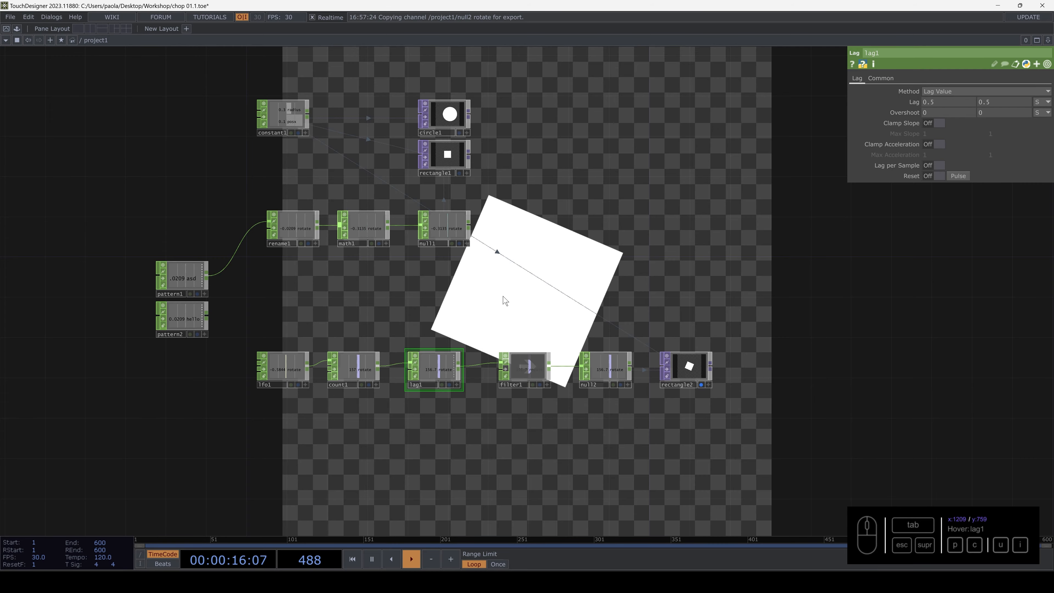
Arrange circle1, rectangle1 and rectangle2 in a column well beyond the CHOP chains, and align constant1 above null1.
drag(505, 301, 460, 314)
right_drag(332, 100, 393, 164)
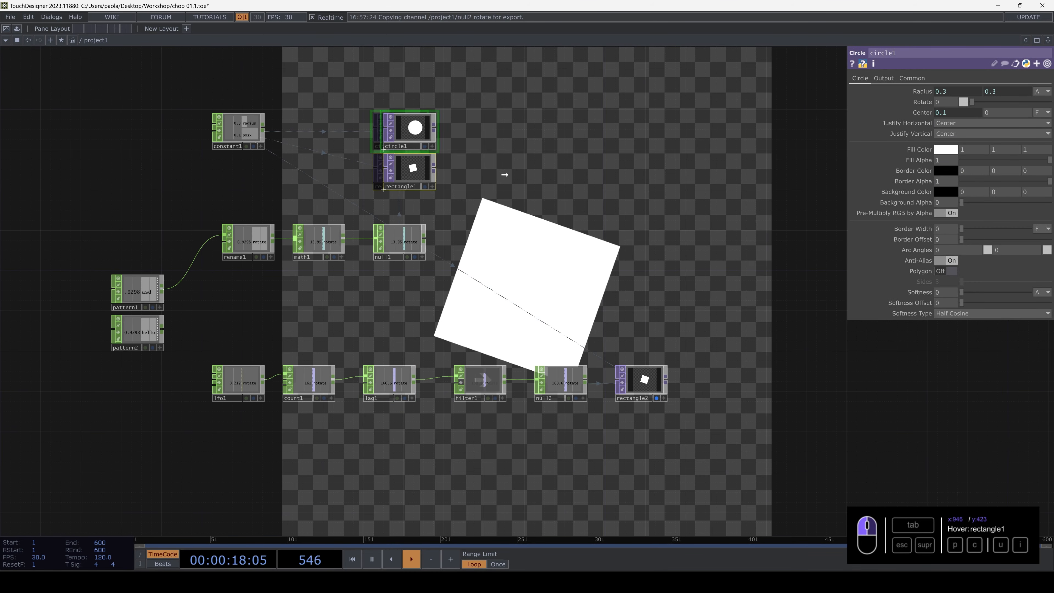
drag(382, 189, 757, 209)
drag(616, 401, 756, 270)
drag(212, 150, 408, 145)
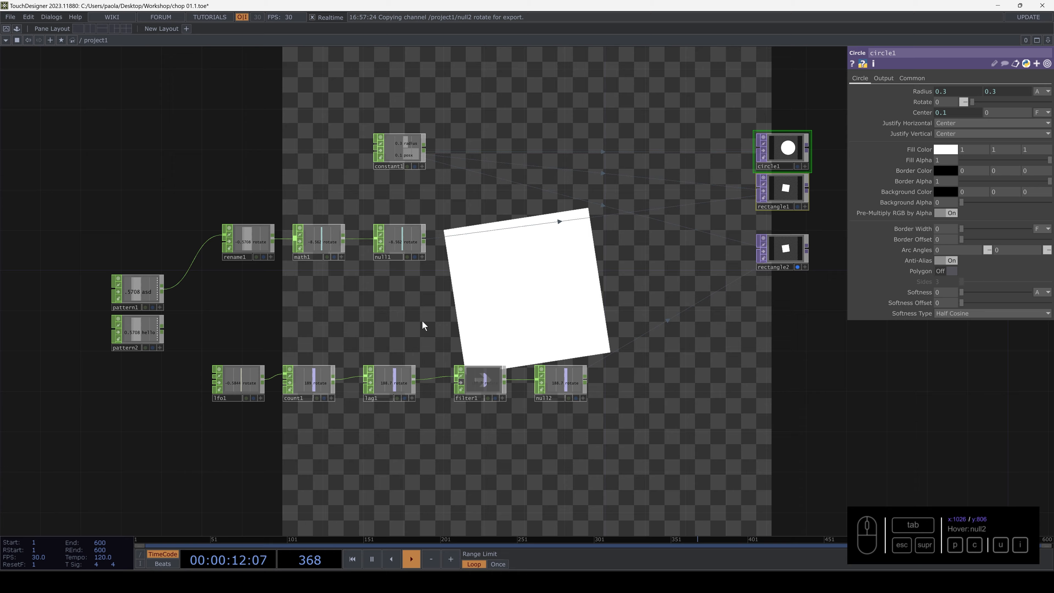
drag(493, 305, 304, 314)
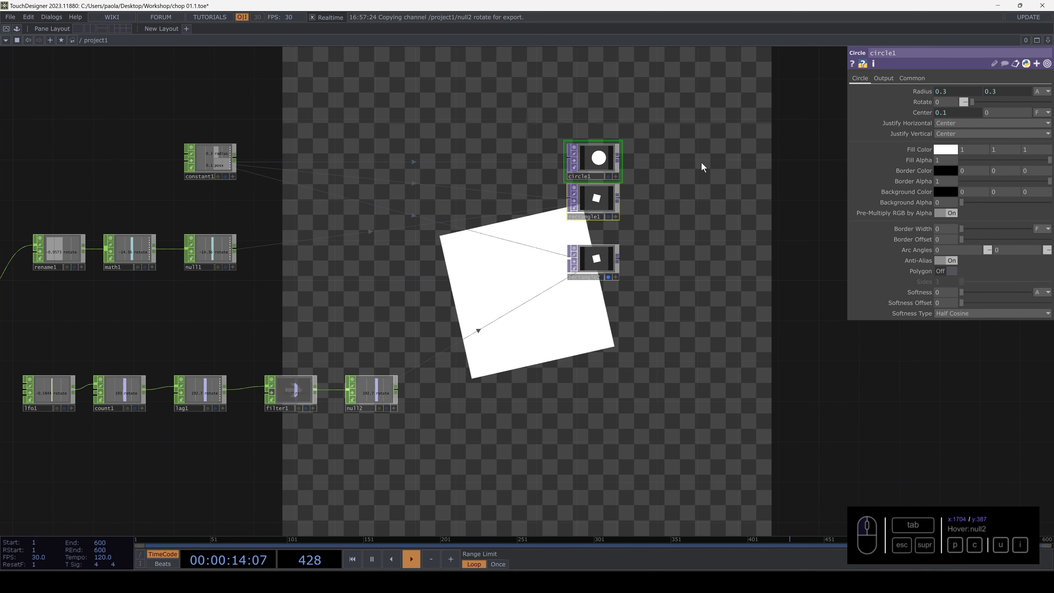
drag(701, 162, 700, 260)
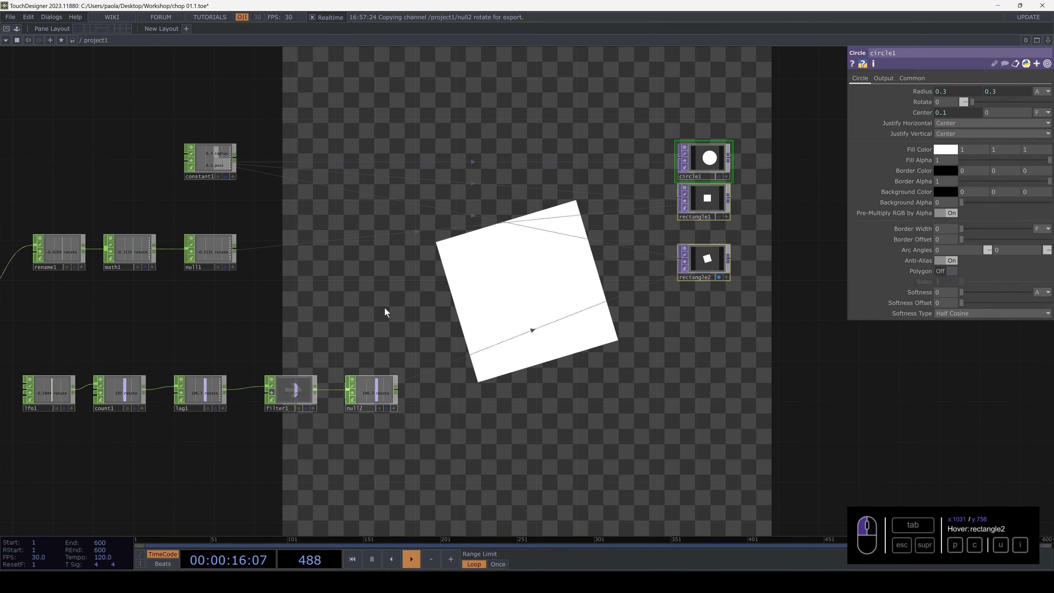
drag(383, 310, 459, 332)
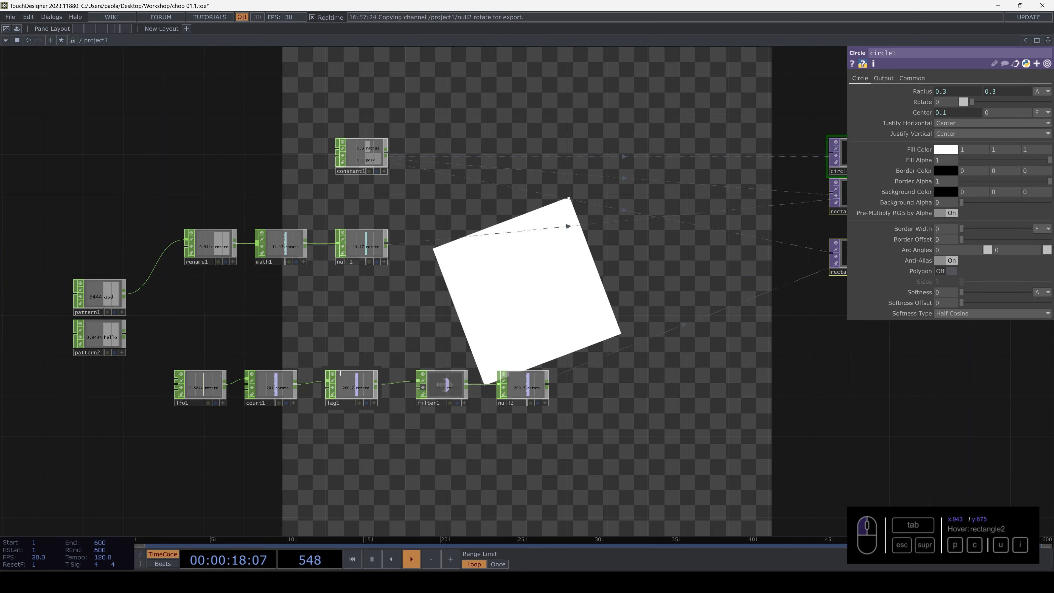
Rename the LFO CHOP's channel to rotate2.
click(196, 382)
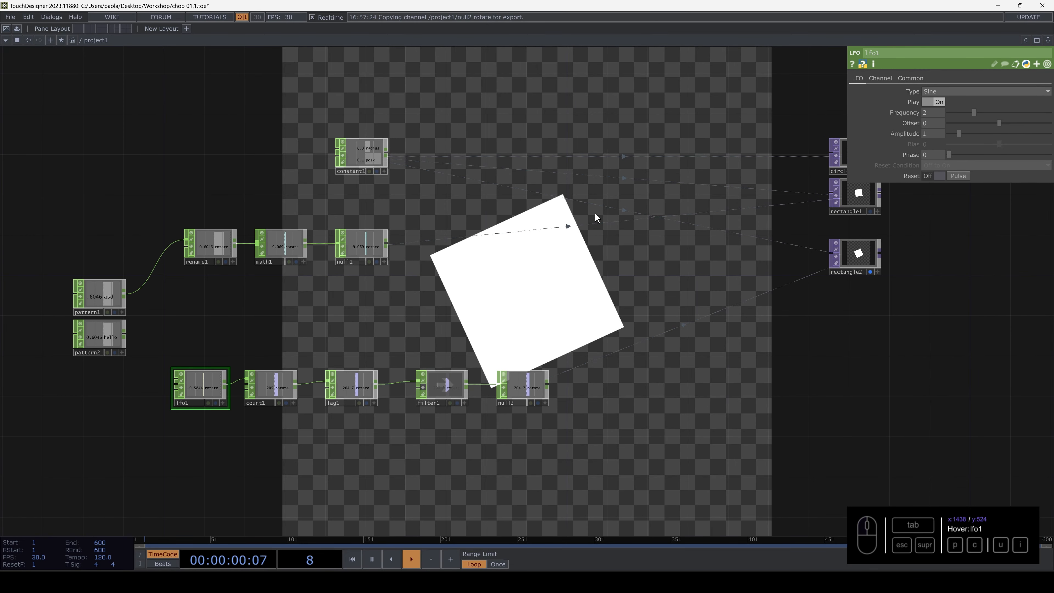
click(881, 78)
click(964, 92)
text(2)
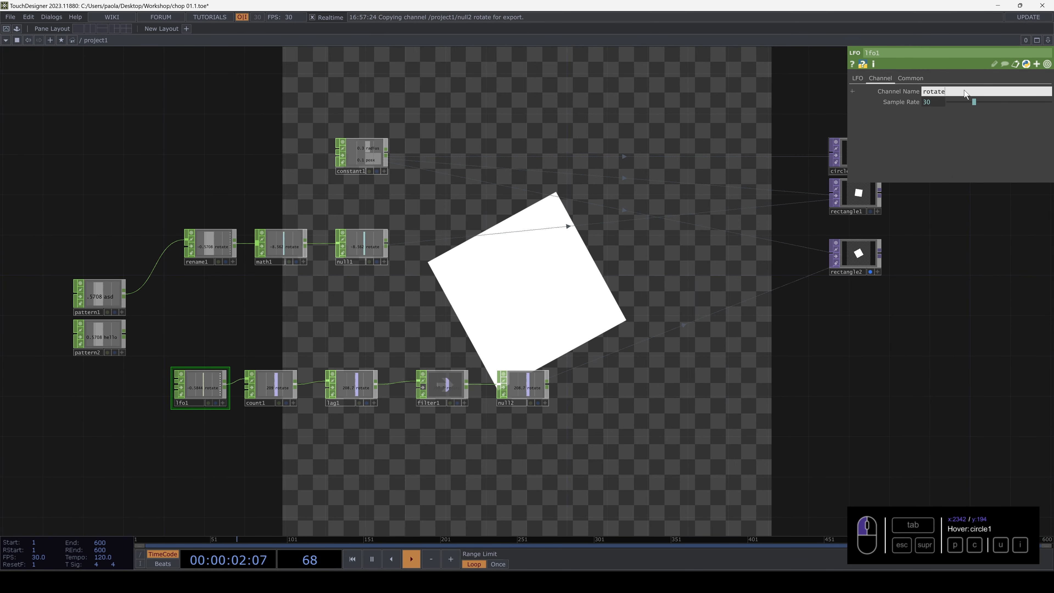
key(Return)
Change rectangle2's Rotate expression to op('null2')['rotate2'].
click(858, 254)
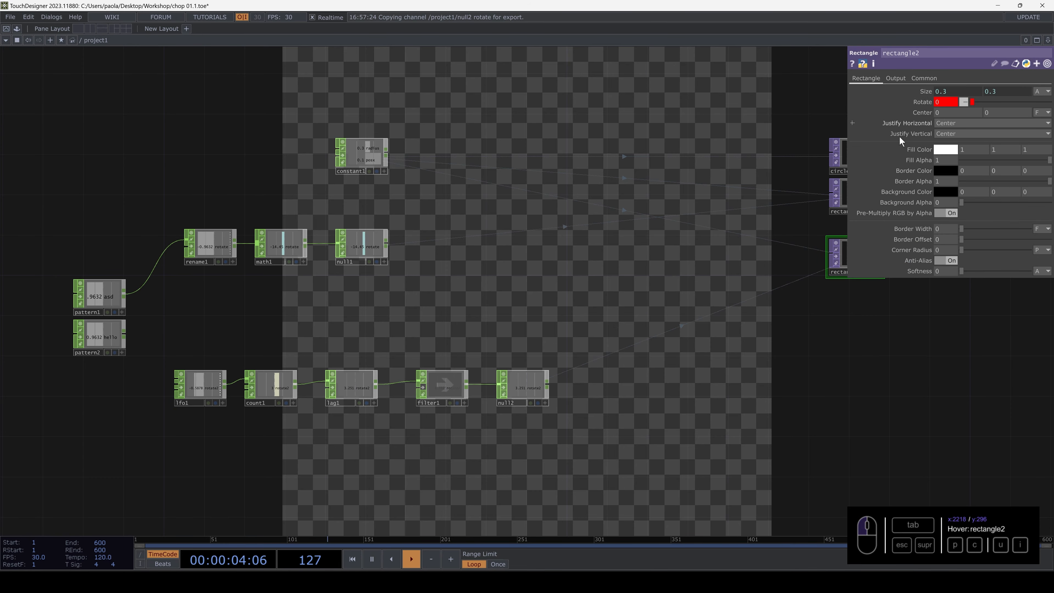
click(929, 102)
click(989, 113)
text(2')['rotate')
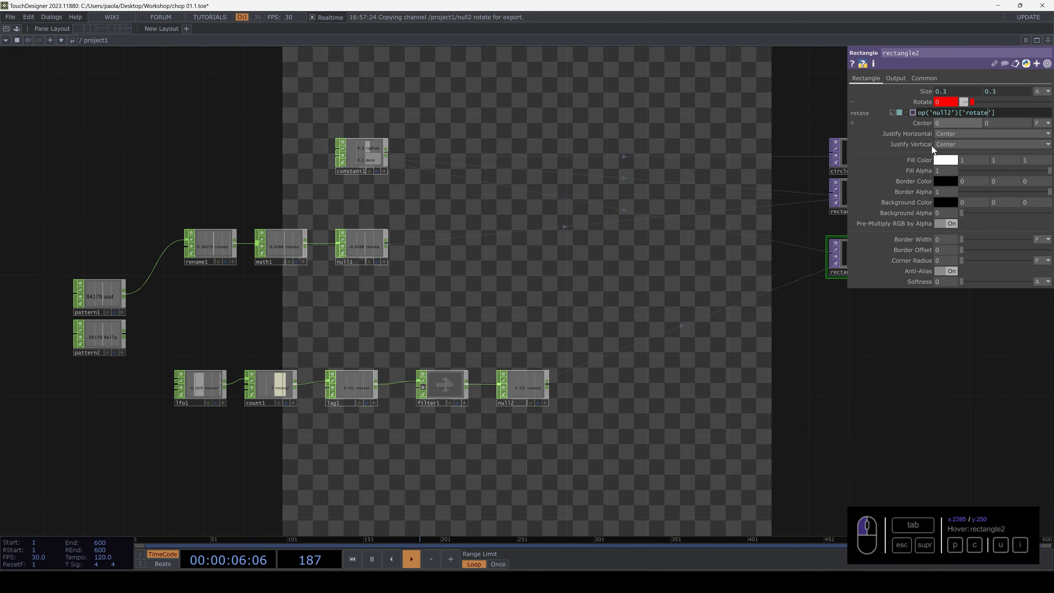
key(Return)
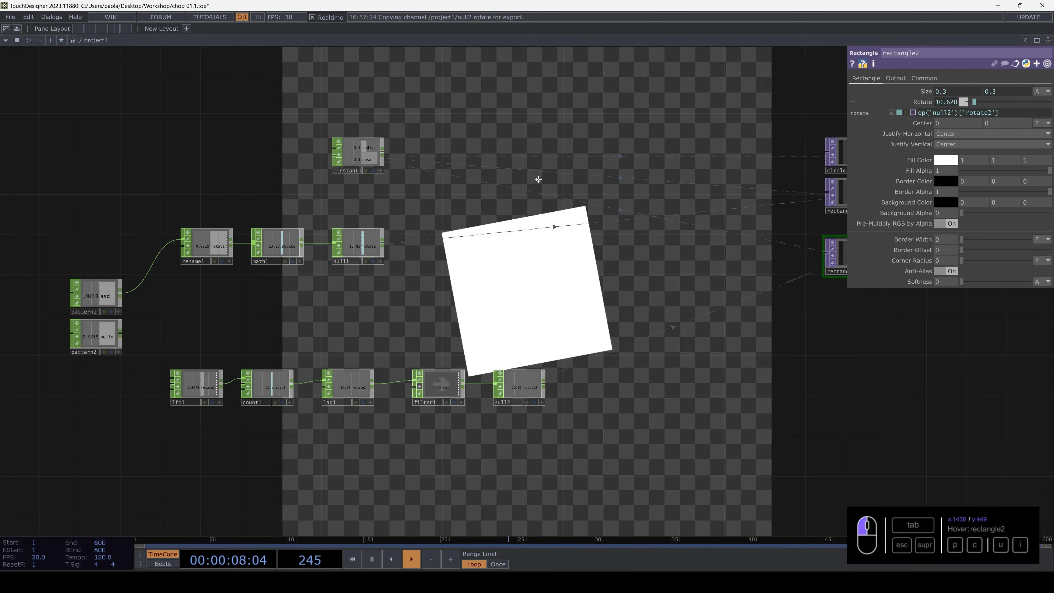
Add a Merge CHOP and wire constant1, null1 and null2 into it.
drag(458, 306, 348, 290)
scroll(370, 107, up, 3)
click(239, 150)
key(Tab)
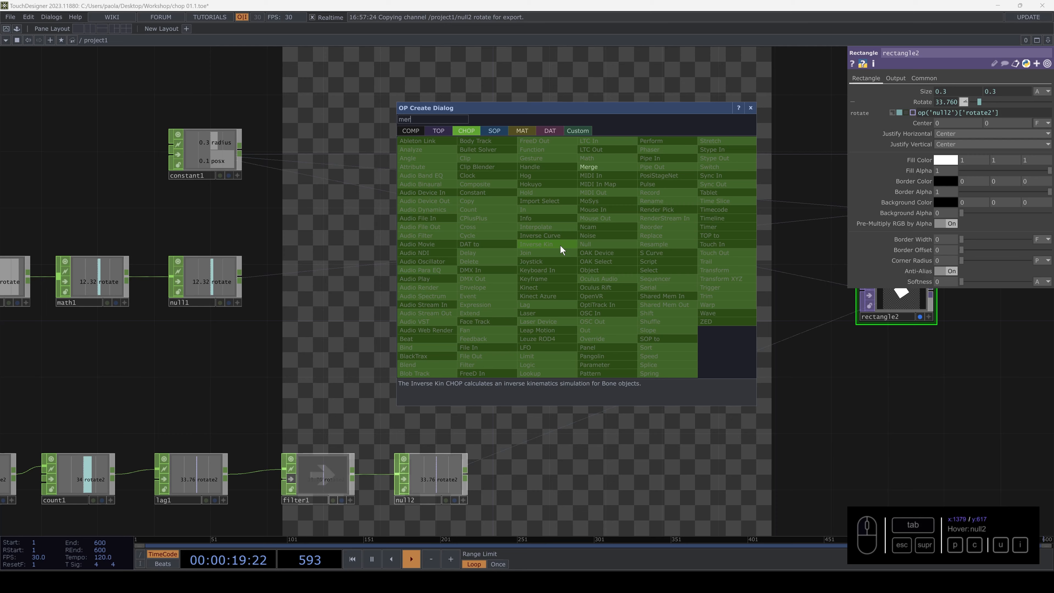
click(607, 174)
click(586, 263)
mouse_move(239, 276)
mouse_down()
mouse_move(508, 283)
mouse_move(554, 268)
mouse_up()
drag(465, 488, 554, 269)
Make merge1's viewer active and link its radius channel to circle1's Radius as a CHOP reference.
scroll(624, 258, up, 2)
drag(729, 287, 488, 348)
click(729, 233)
right_drag(788, 256, 643, 428)
click(346, 405)
drag(314, 346, 932, 89)
click(930, 86)
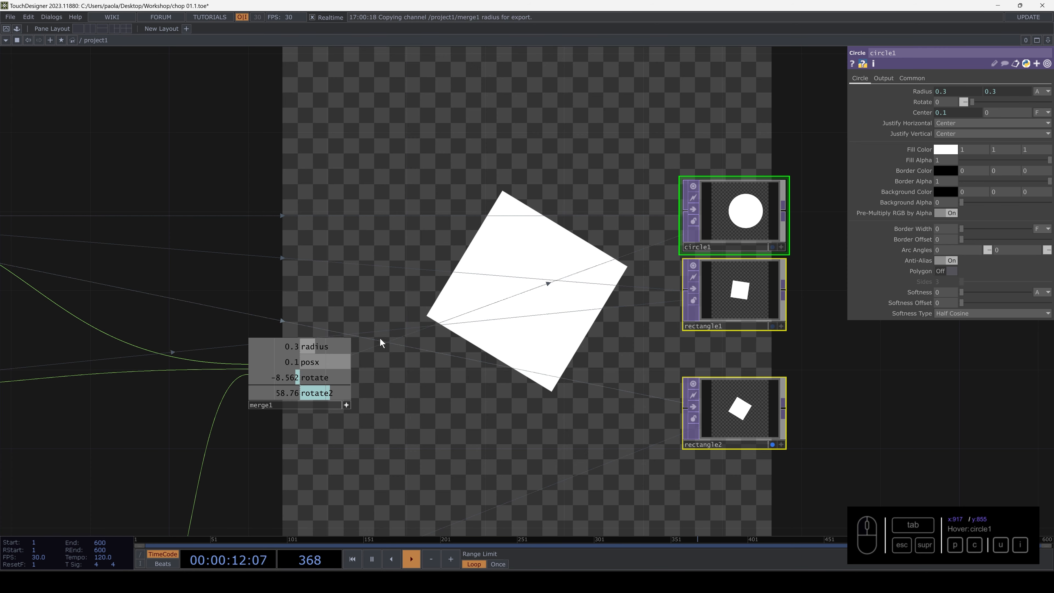
Link merge1's posx channel to circle1's Center X as a CHOP reference.
click(719, 211)
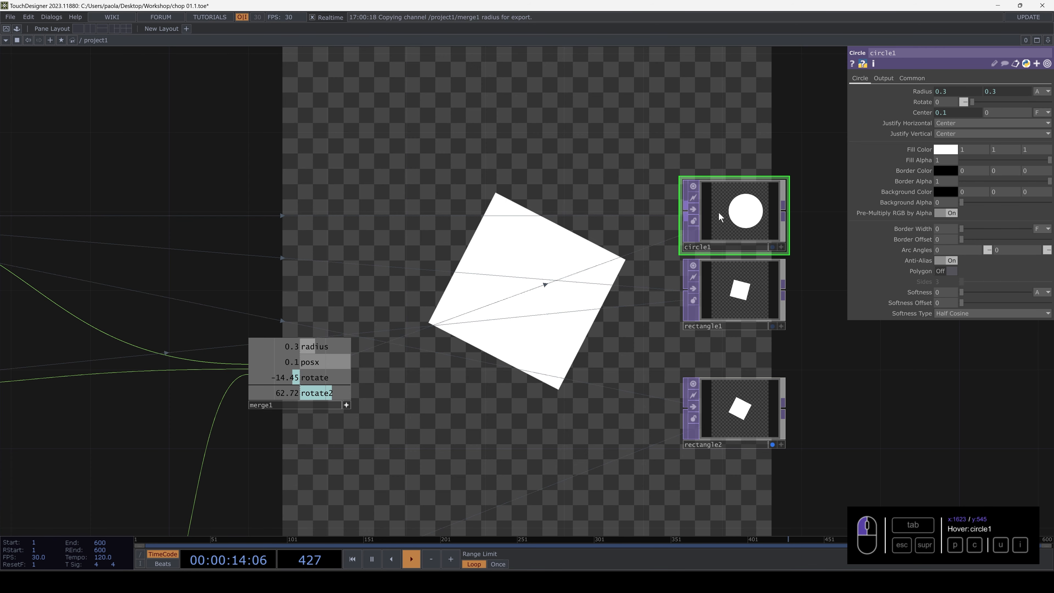
click(727, 268)
click(723, 217)
drag(310, 362, 953, 112)
click(951, 109)
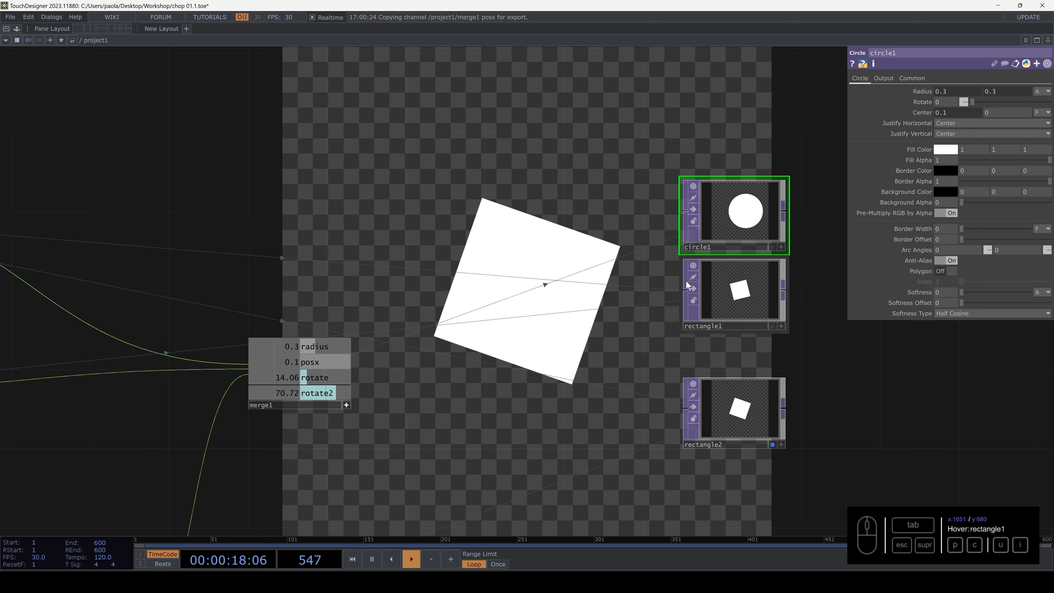
Link merge1's rotate channel to rectangle1's Rotate as a CHOP reference.
right_drag(633, 293, 730, 440)
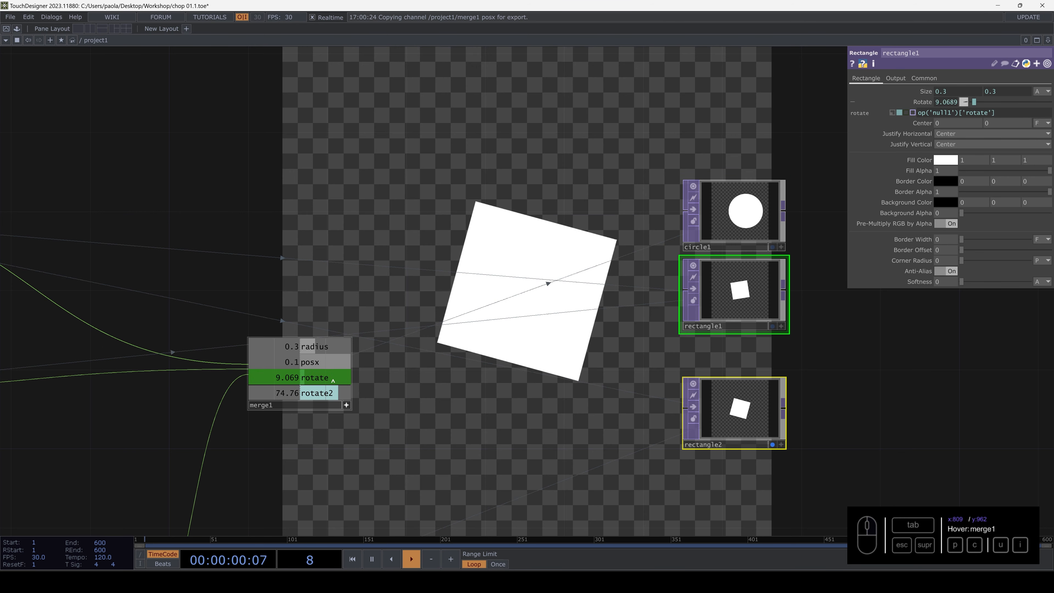
click(723, 297)
drag(315, 377, 947, 102)
click(947, 101)
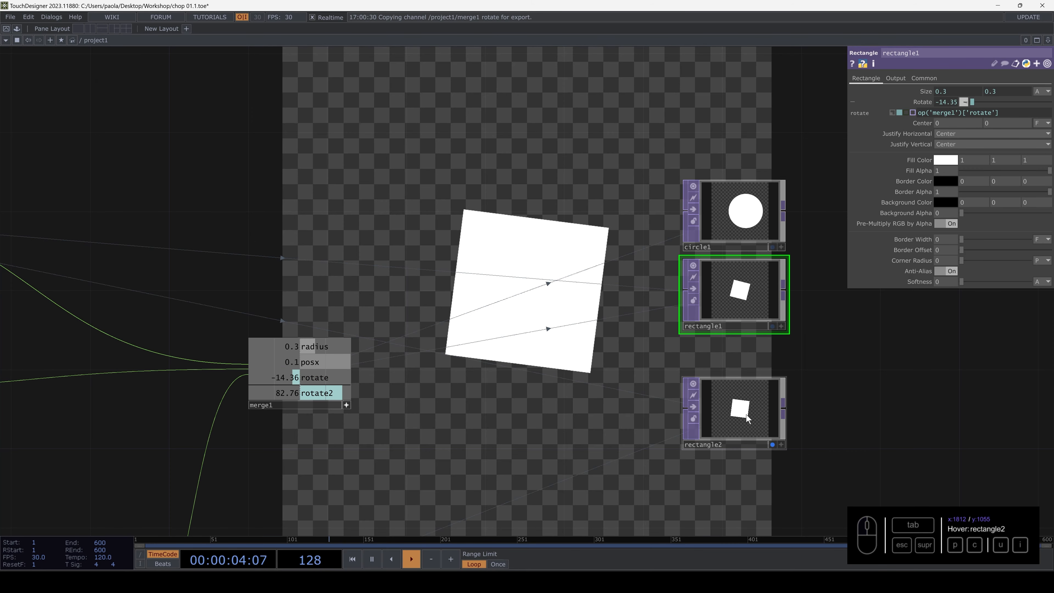
Link merge1's rotate2 channel to rectangle2's Rotate as a CHOP reference.
click(734, 411)
drag(316, 393, 867, 198)
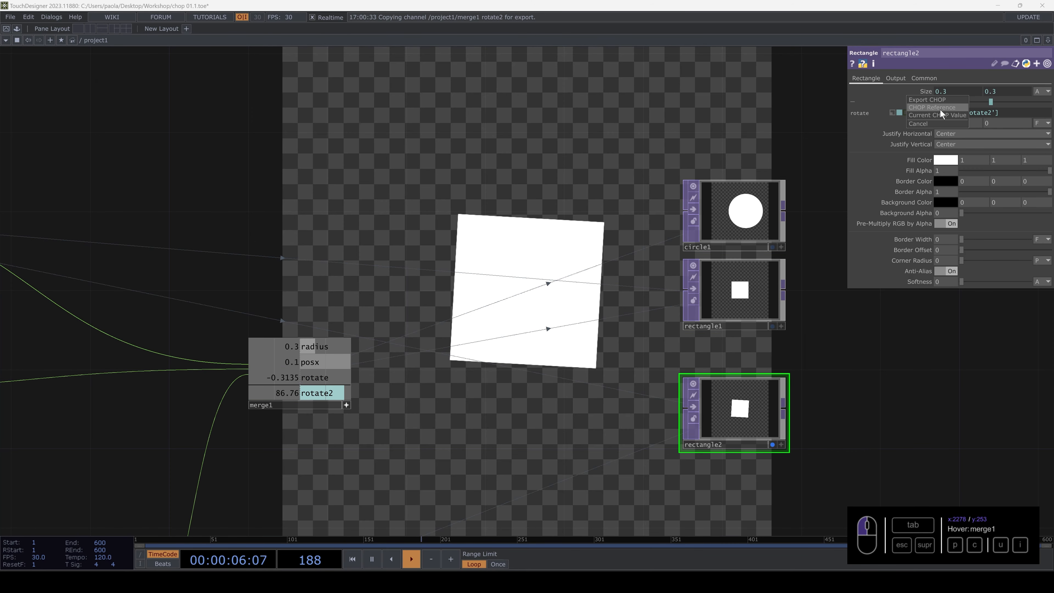
scroll(556, 365, up, 3)
scroll(557, 364, down, 3)
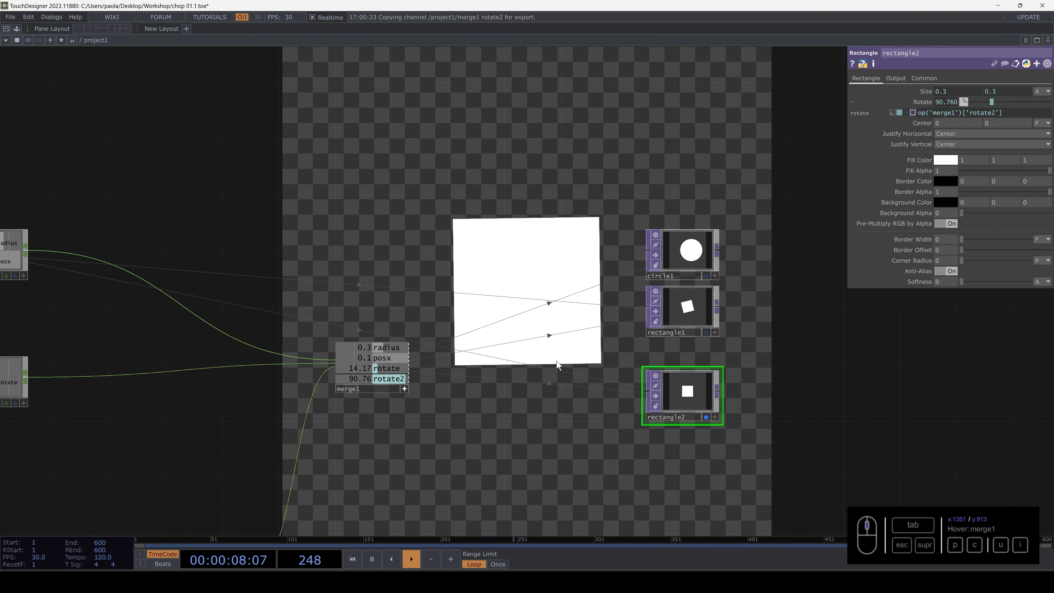
Link merge1's radius channel to rectangle1's Size as a CHOP reference, and turn off rectangle2's background display.
click(655, 311)
drag(442, 254, 539, 272)
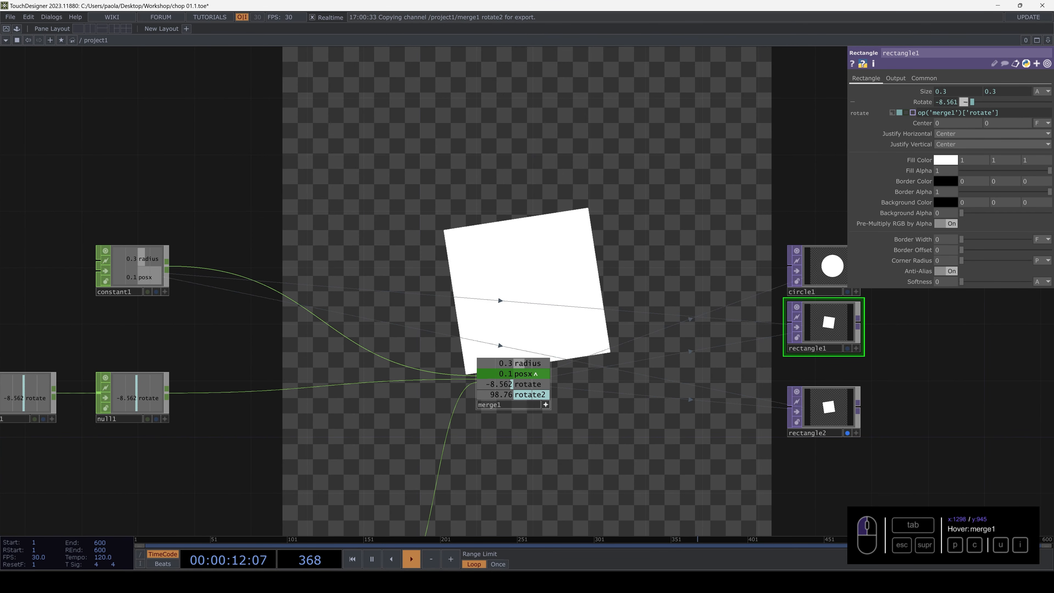
drag(536, 365, 926, 92)
click(942, 103)
click(546, 404)
click(848, 433)
Link merge1's radius channel to rectangle2's Size as a CHOP reference, and move merge1 closer to the TOPs.
drag(597, 382, 459, 341)
click(710, 358)
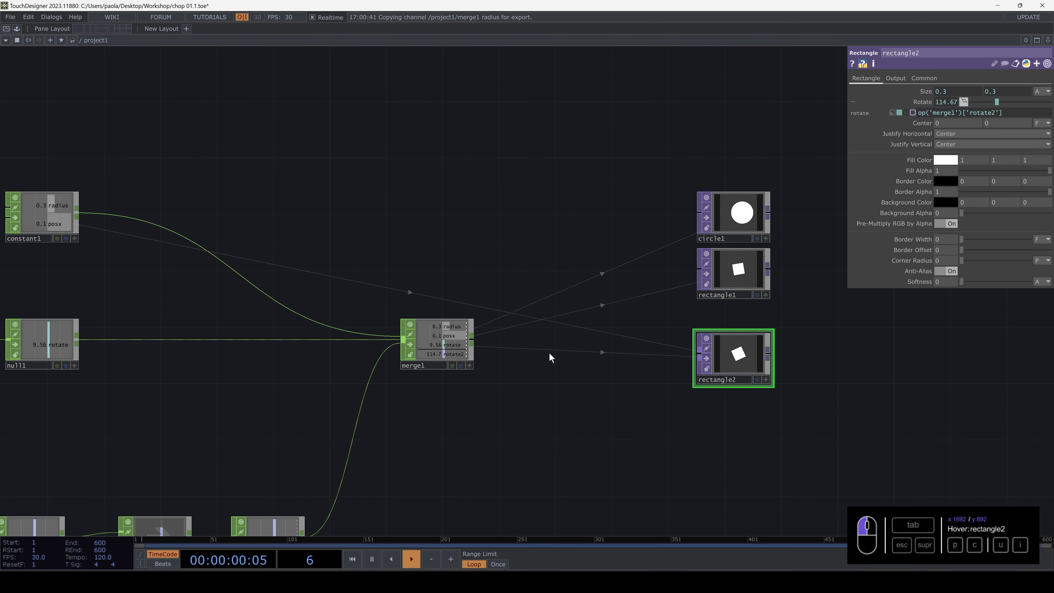
drag(452, 326, 917, 104)
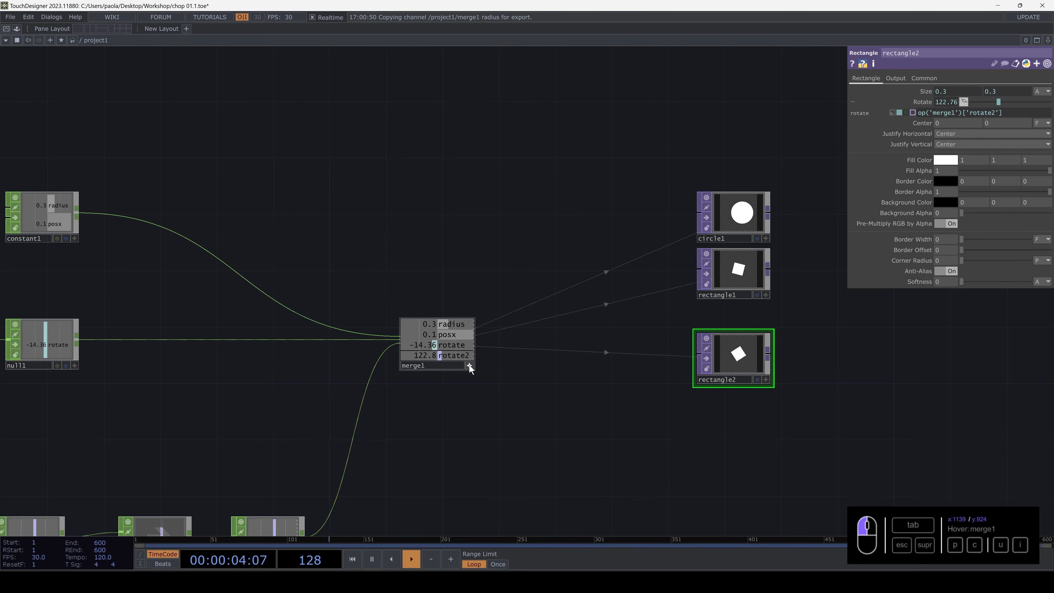
drag(434, 342, 545, 291)
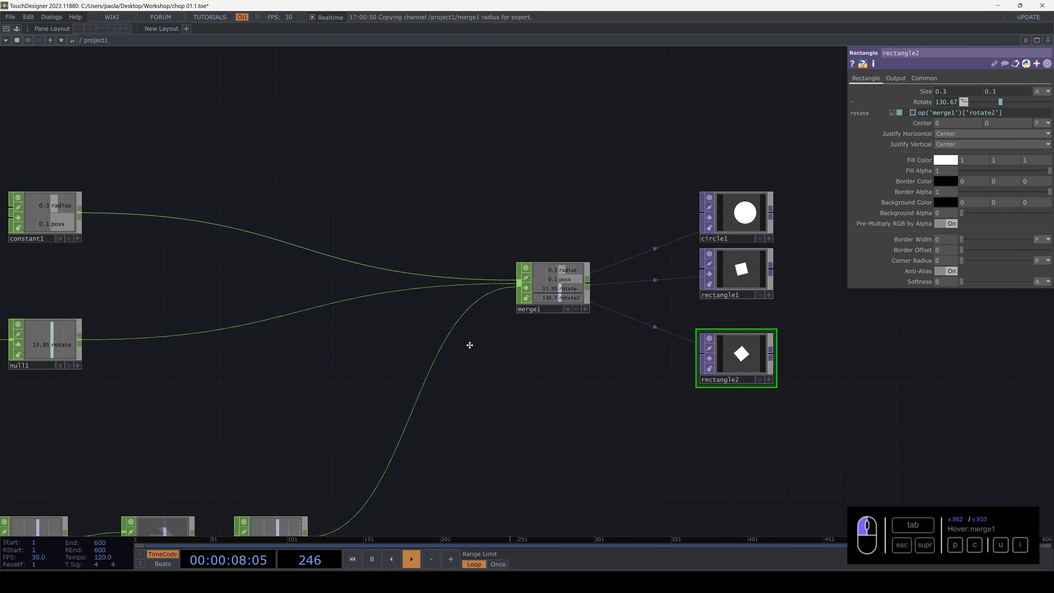
Add a Timeline CHOP below the LFO chain.
scroll(537, 348, up, 2)
scroll(537, 347, down, 3)
key(Tab)
text(timeline)
key(Return)
click(538, 347)
Position the Timeline CHOP beneath null2 and wire it into merge1.
scroll(656, 287, down, 5)
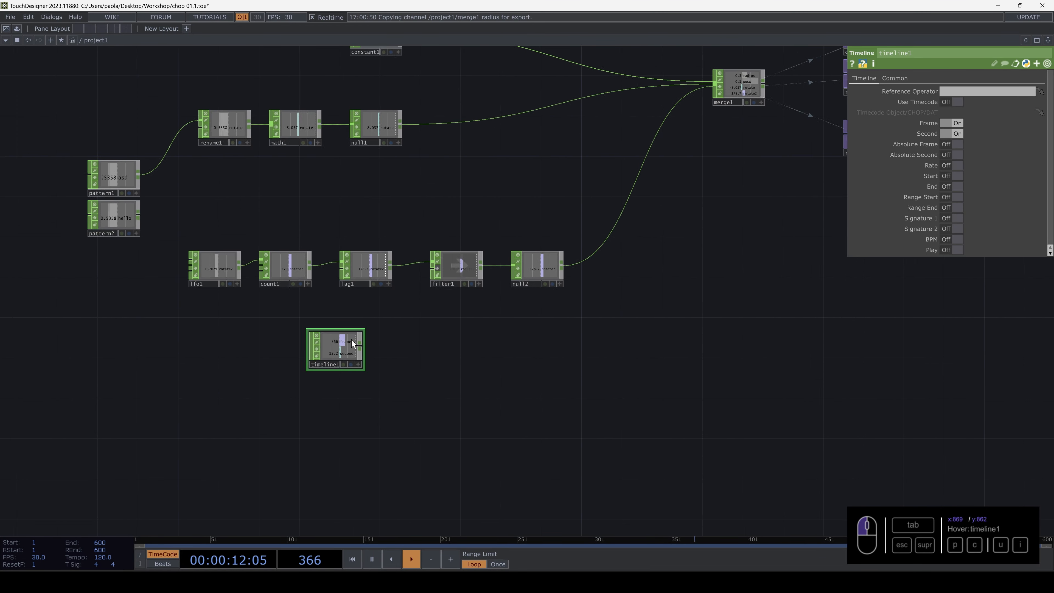
drag(351, 339, 711, 85)
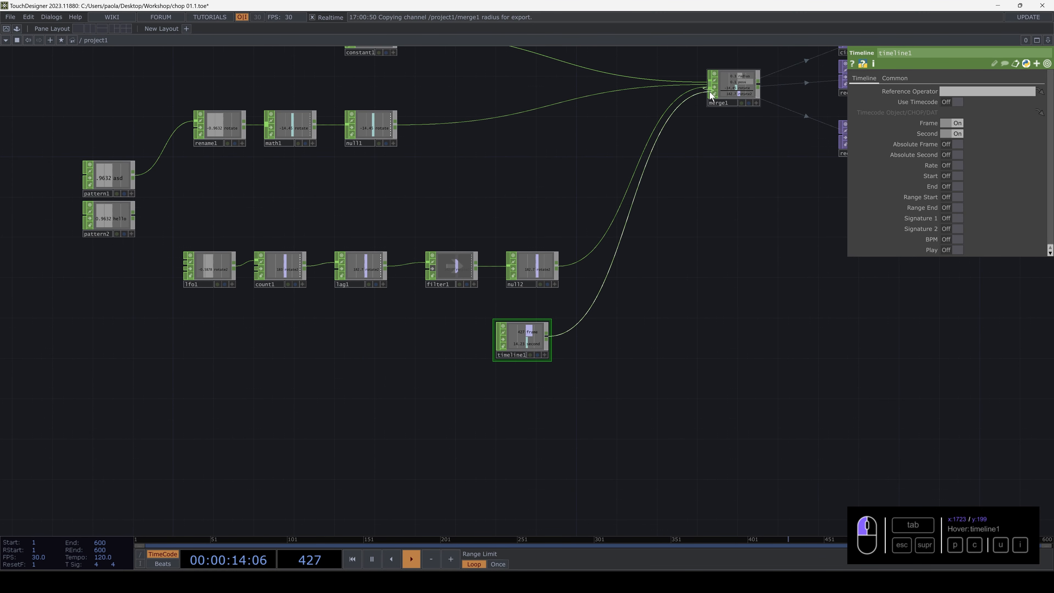
drag(692, 174, 462, 300)
scroll(526, 192, up, 5)
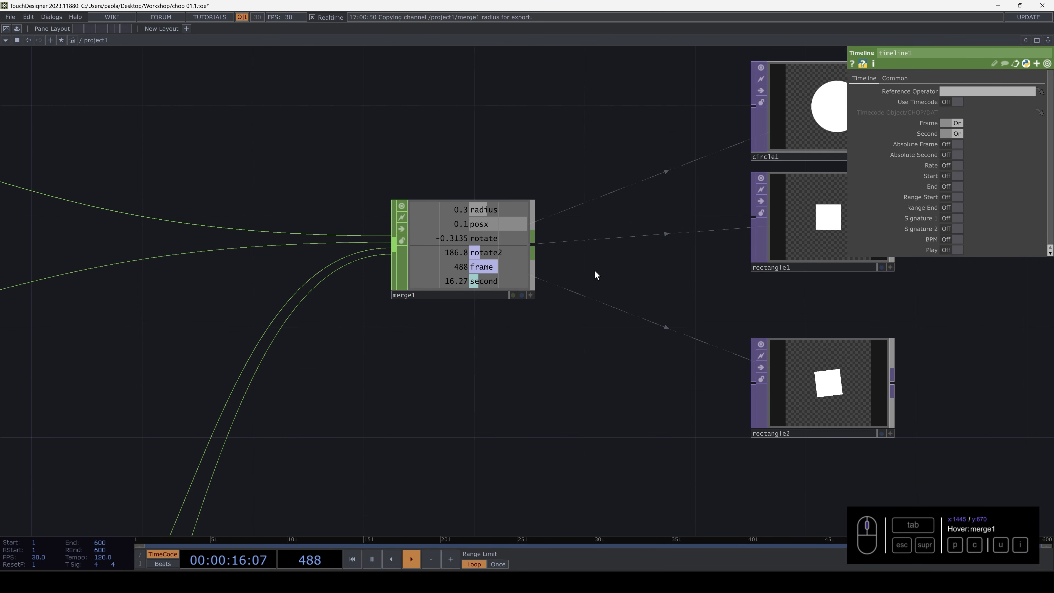
Move rectangle2 up beneath rectangle1 and place a duplicate of it directly underneath.
click(711, 224)
drag(713, 400, 715, 346)
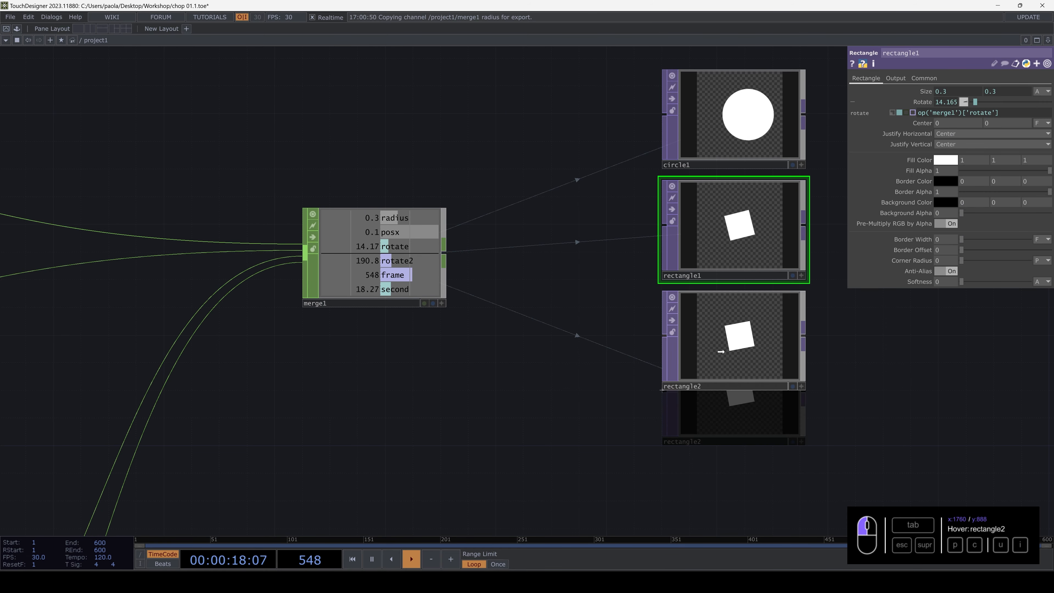
click(732, 350)
key(ctrl+c)
key(ctrl+v)
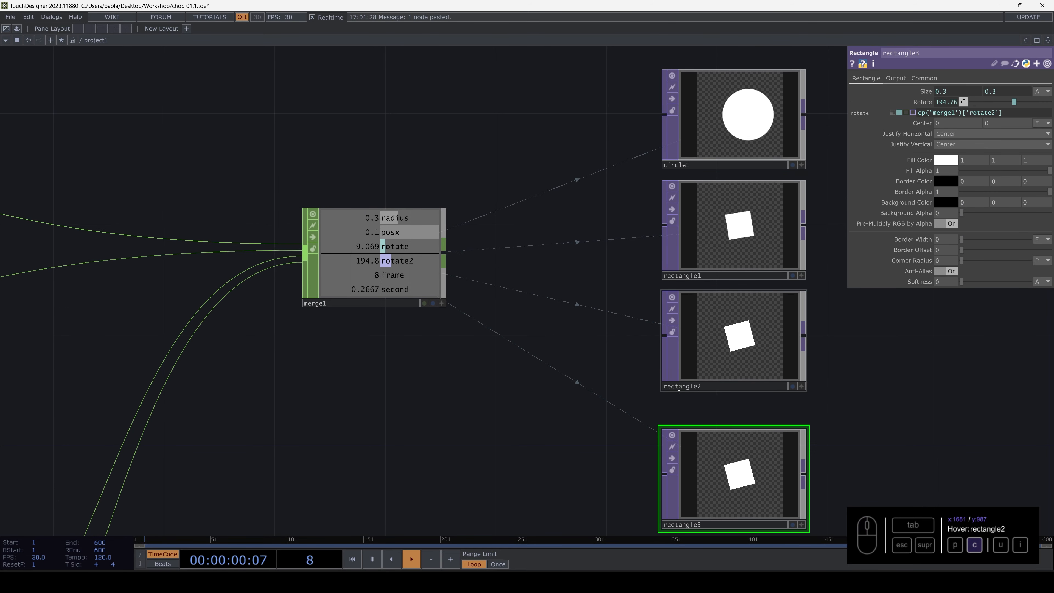
click(679, 399)
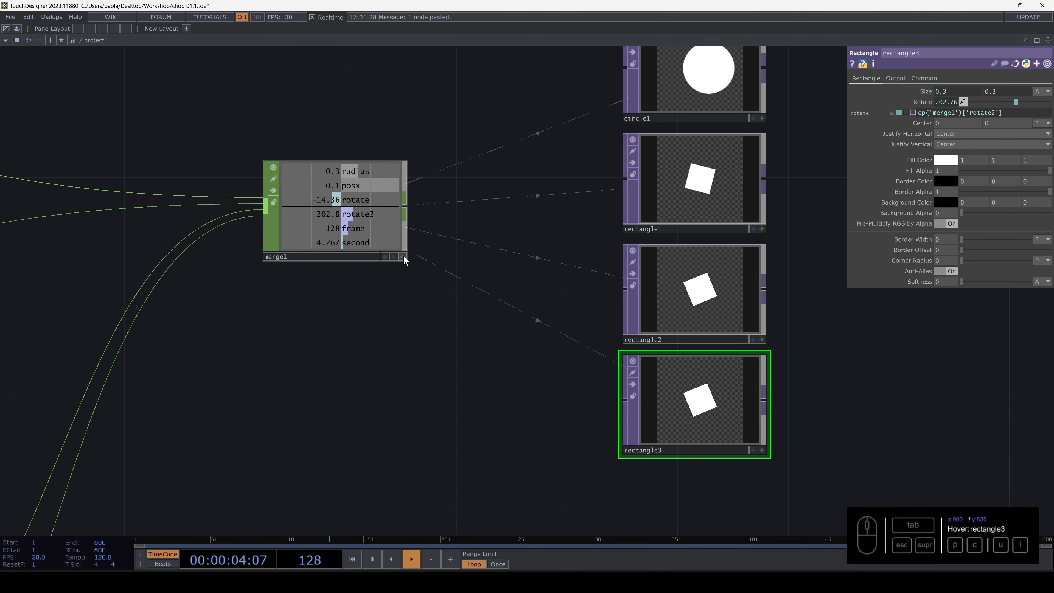
Link merge1's frame channel to rectangle3's Rotate as a CHOP reference.
click(394, 256)
drag(356, 214, 948, 107)
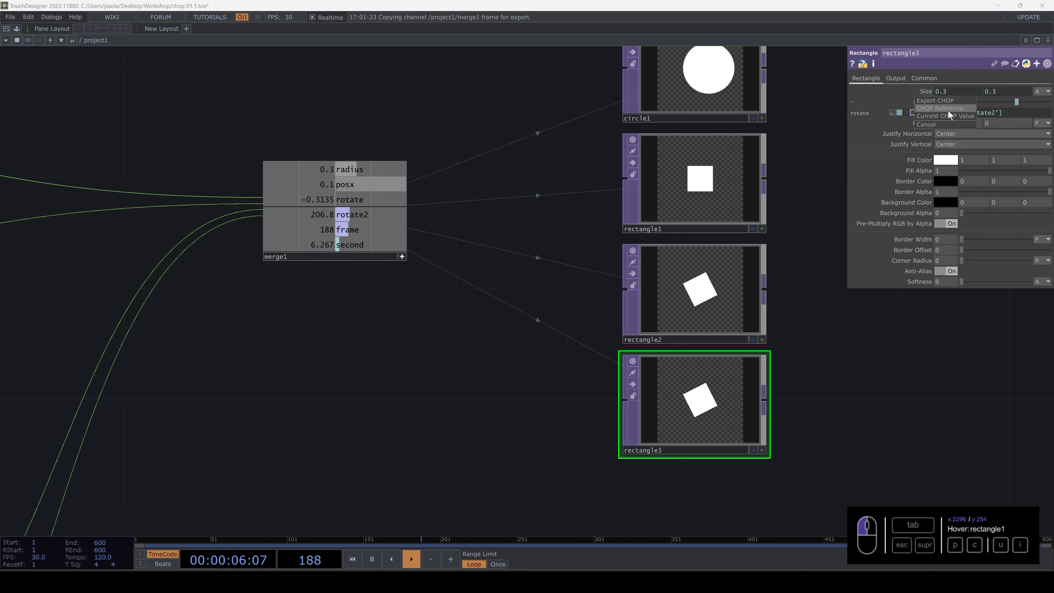
click(948, 111)
Align count1 beneath math1 and lfo1 beneath rename1 in the network.
drag(833, 373, 723, 294)
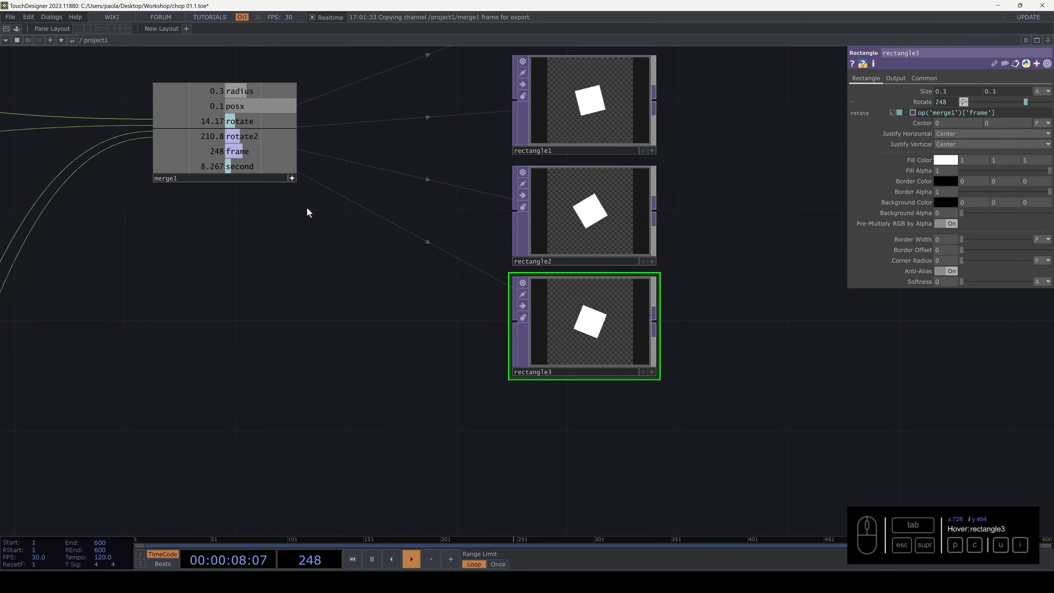
scroll(376, 313, up, 2)
scroll(377, 320, down, 5)
drag(371, 322, 697, 274)
drag(436, 452, 444, 441)
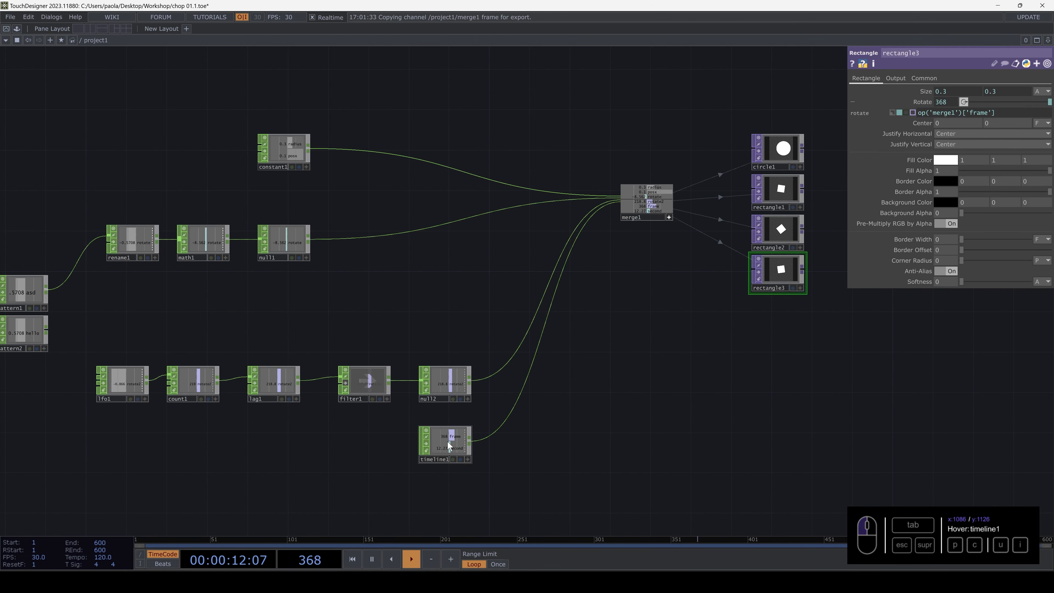
scroll(447, 444, down, 3)
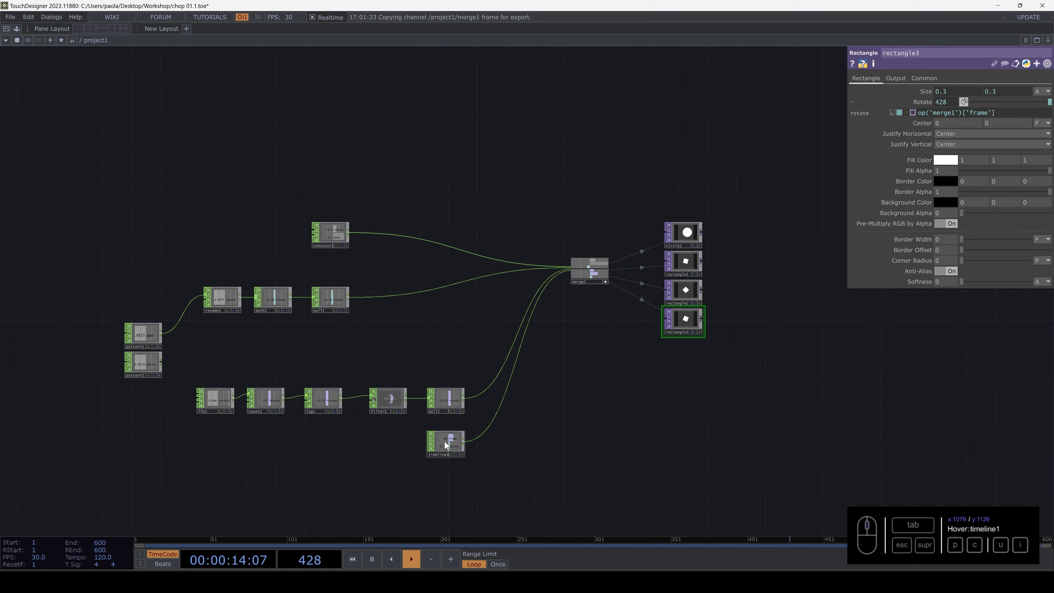
scroll(373, 356, up, 5)
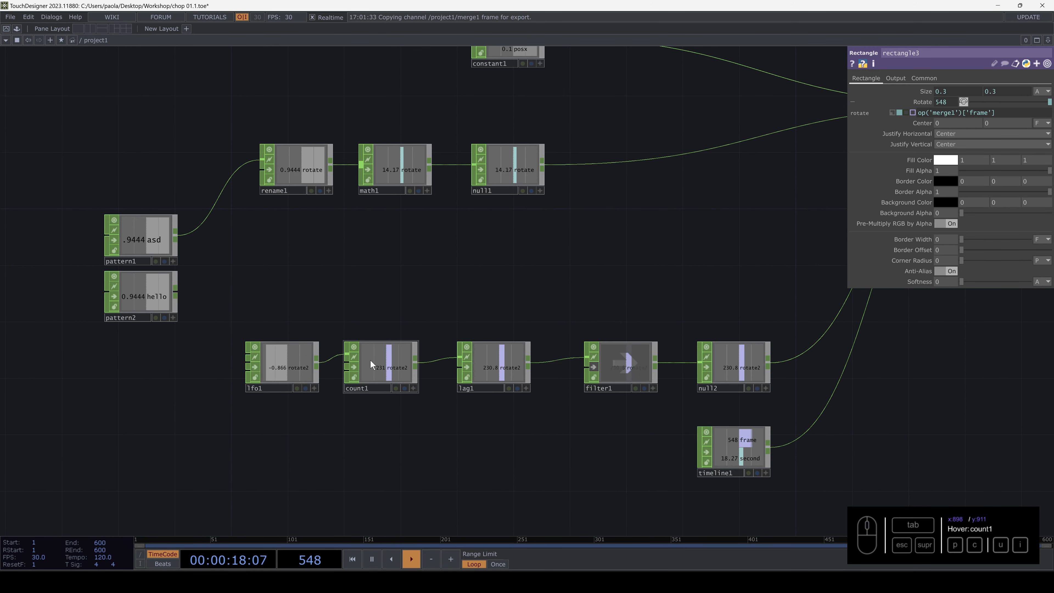
drag(371, 358, 386, 358)
click(407, 171)
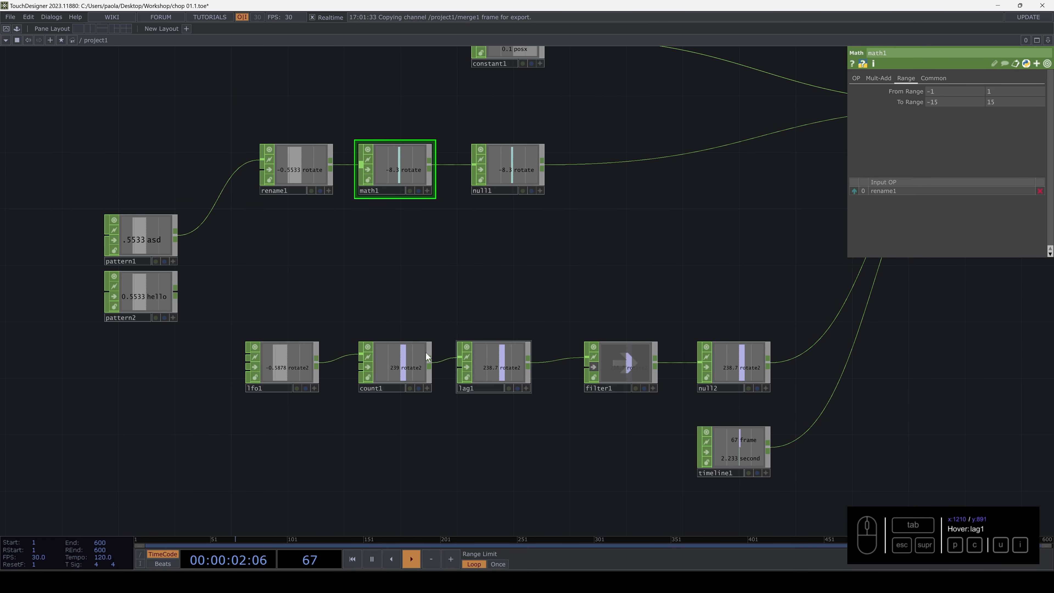
drag(268, 362, 282, 363)
Move pattern1 and pattern2 together so that pattern1 lines up with rename1 in the same row.
click(146, 300)
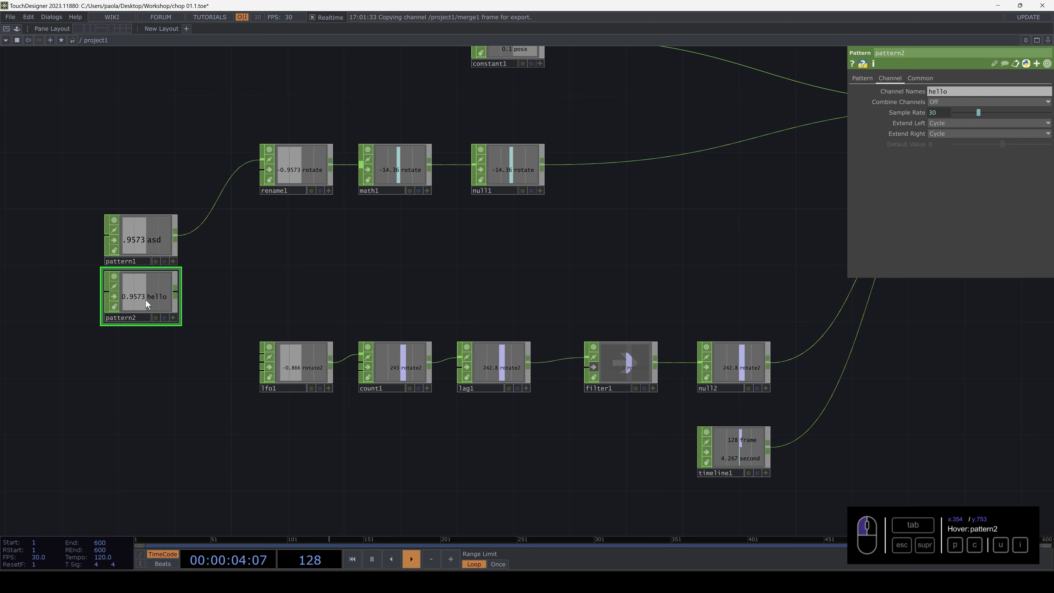
right_drag(33, 195, 156, 284)
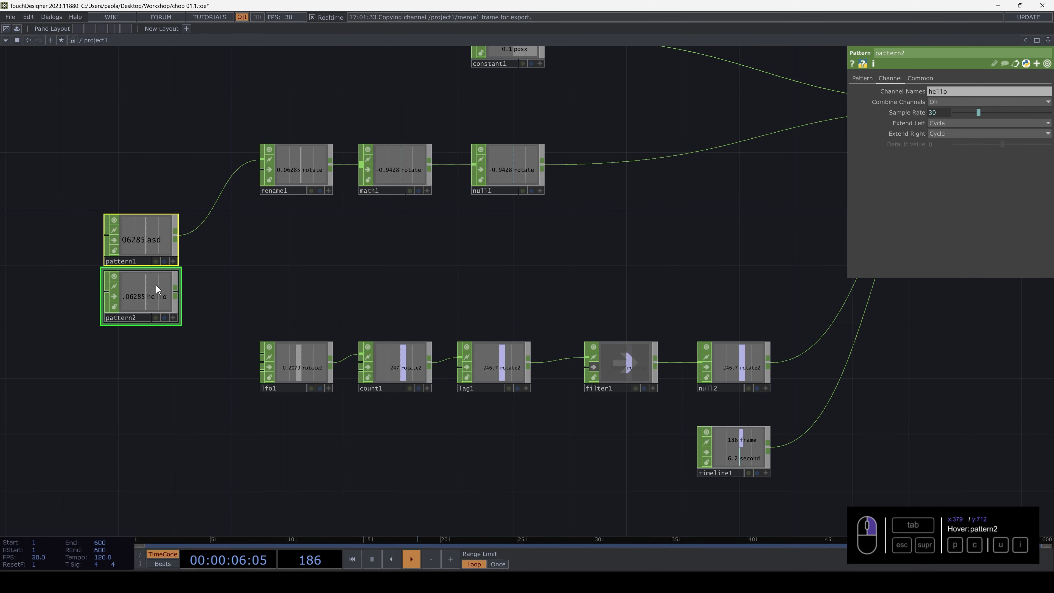
drag(156, 286, 196, 209)
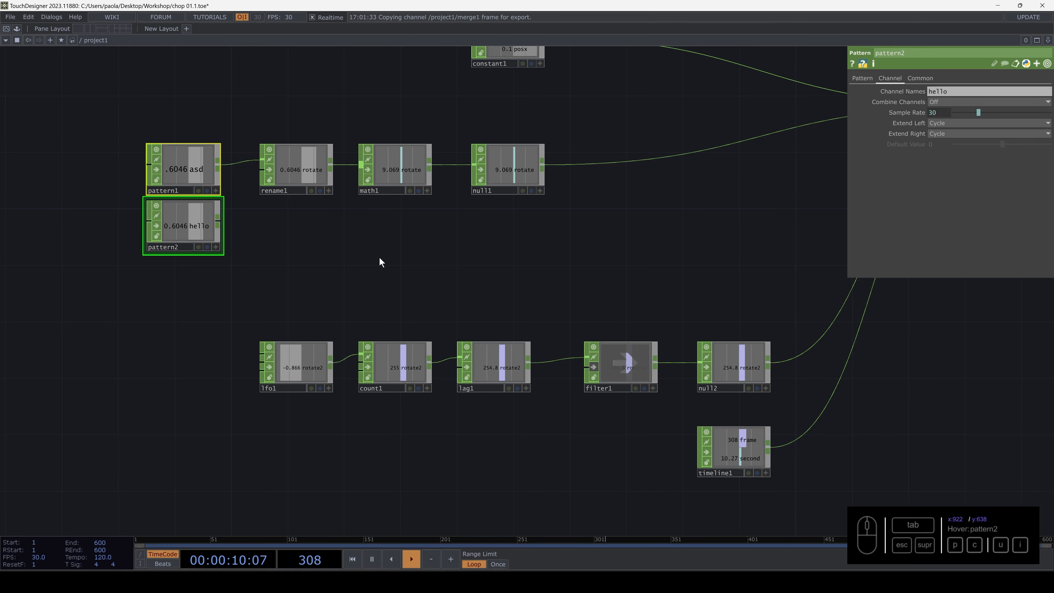
Move merge1 together with circle1 and the three rectangle TOPs down, level with the middle of the CHOP chains.
scroll(386, 262, up, 3)
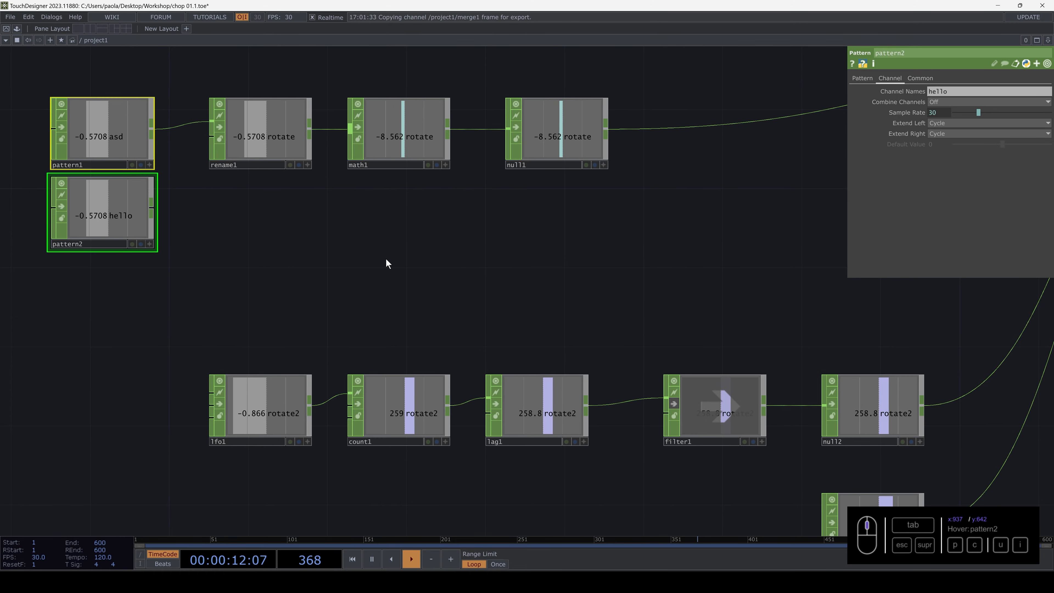
scroll(386, 258, down, 5)
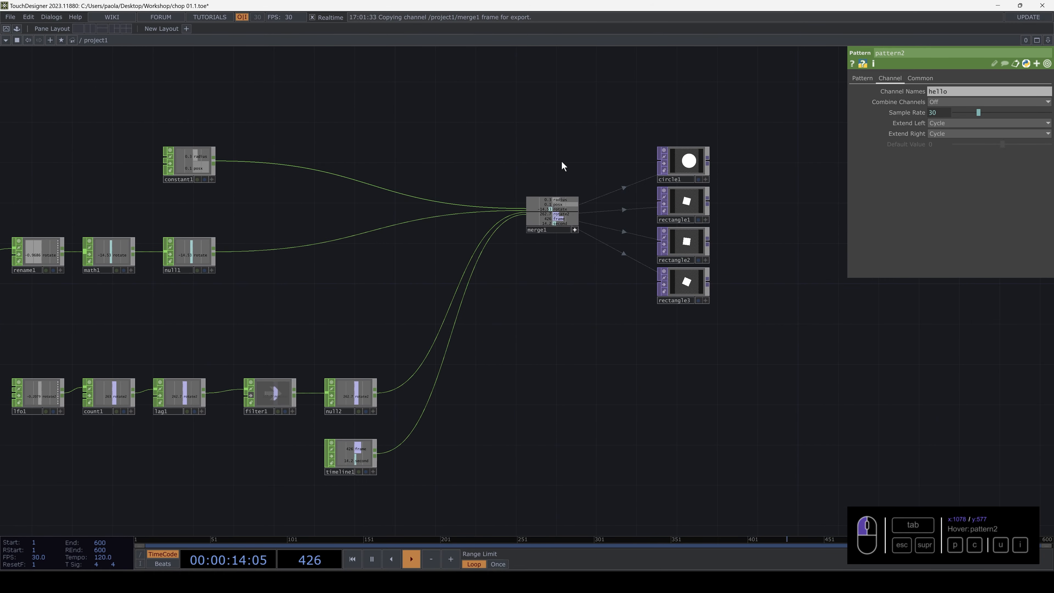
drag(517, 146, 707, 301)
drag(686, 241, 661, 320)
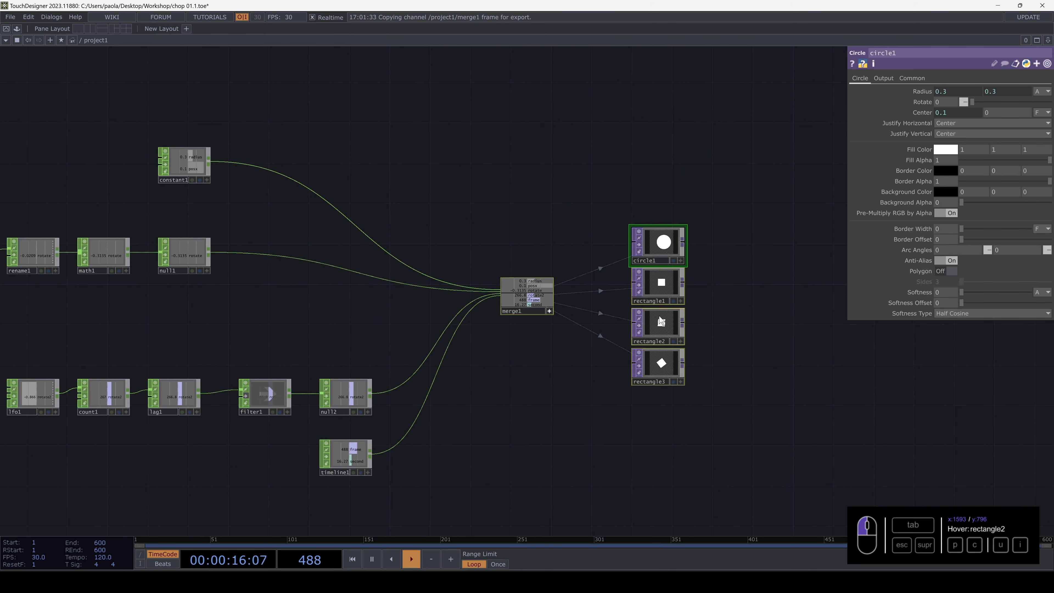
drag(516, 209, 592, 213)
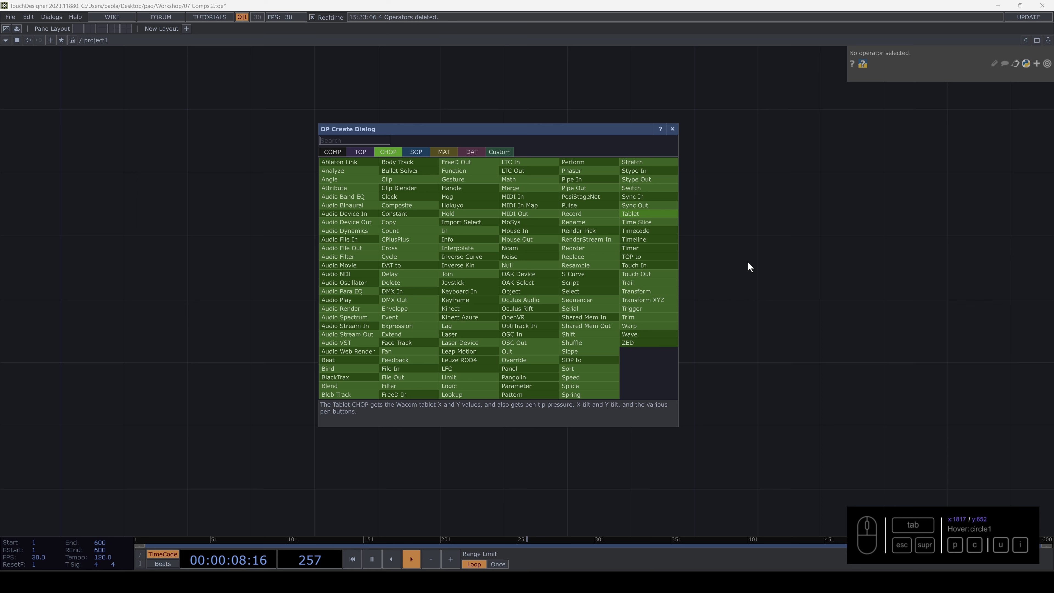
Add a Mouse In CHOP to the empty network.
text(mo)
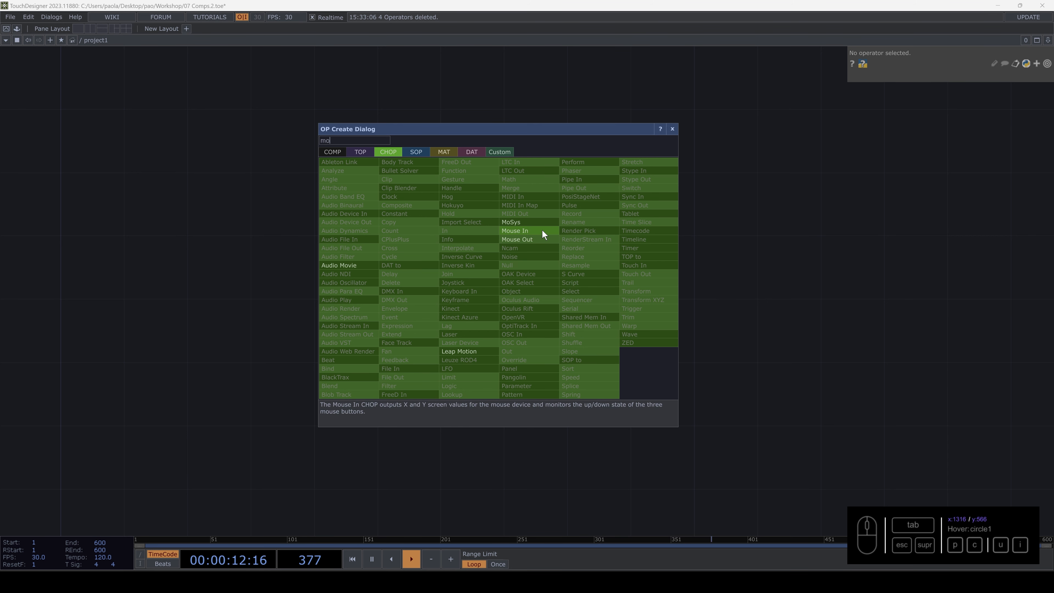
click(542, 230)
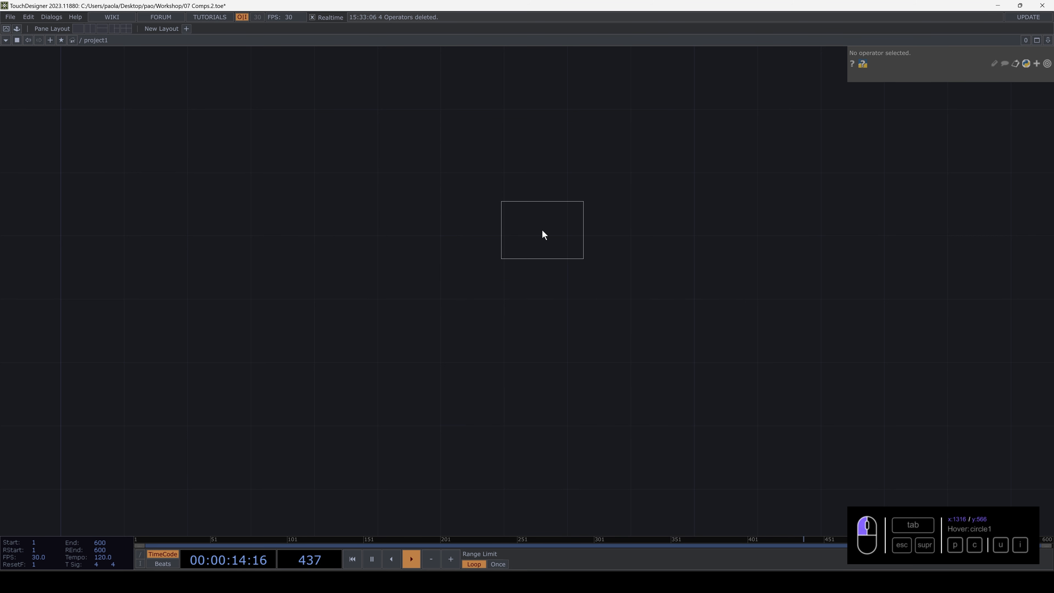
click(428, 258)
scroll(431, 254, up, 2)
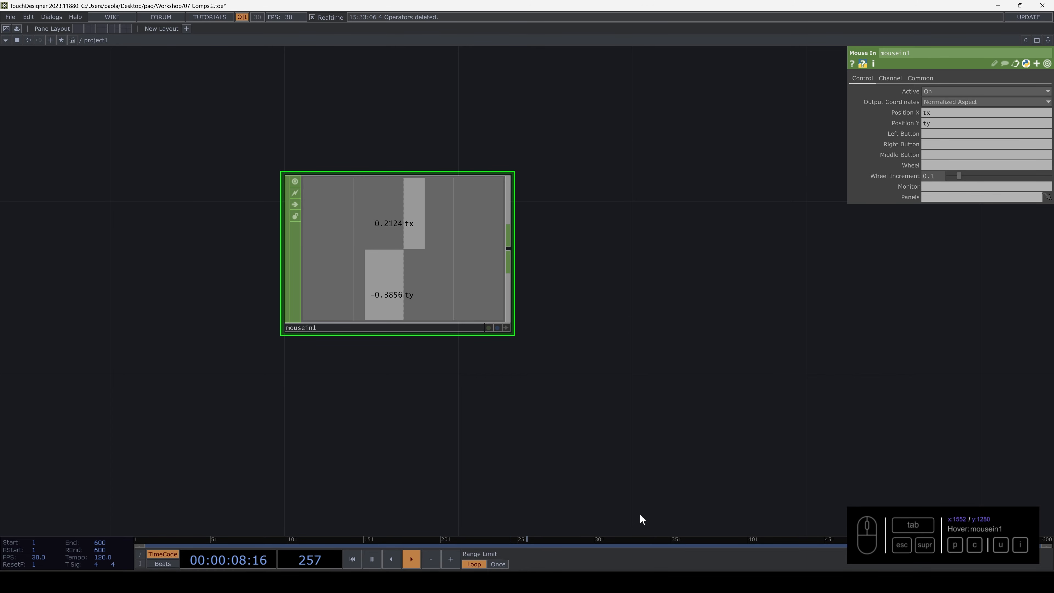
Add a Panel CHOP beneath mousein1 and look over its channels.
key(Tab)
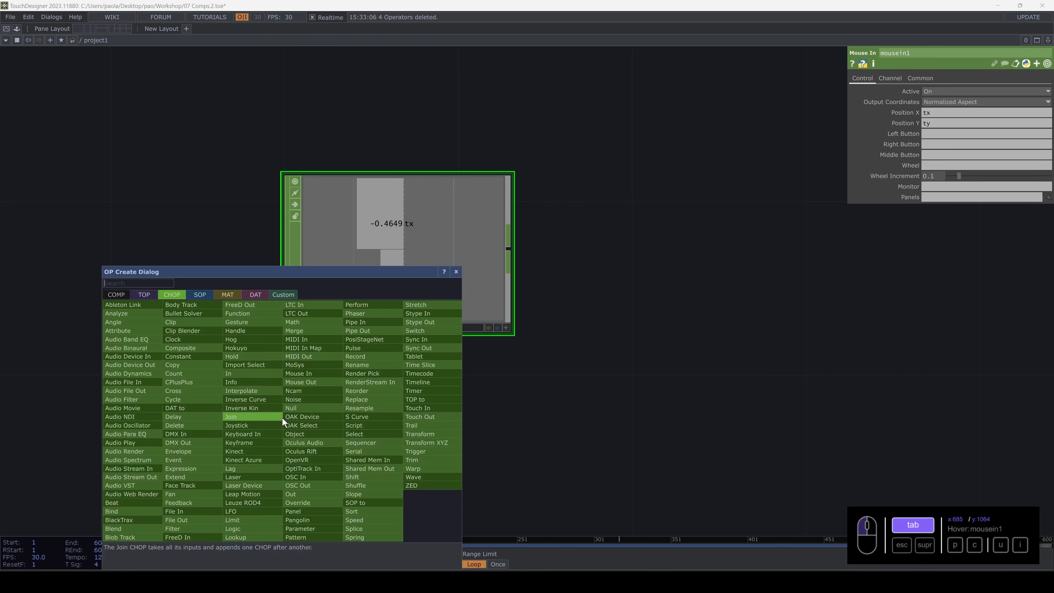
click(313, 512)
click(409, 441)
scroll(399, 447, up, 5)
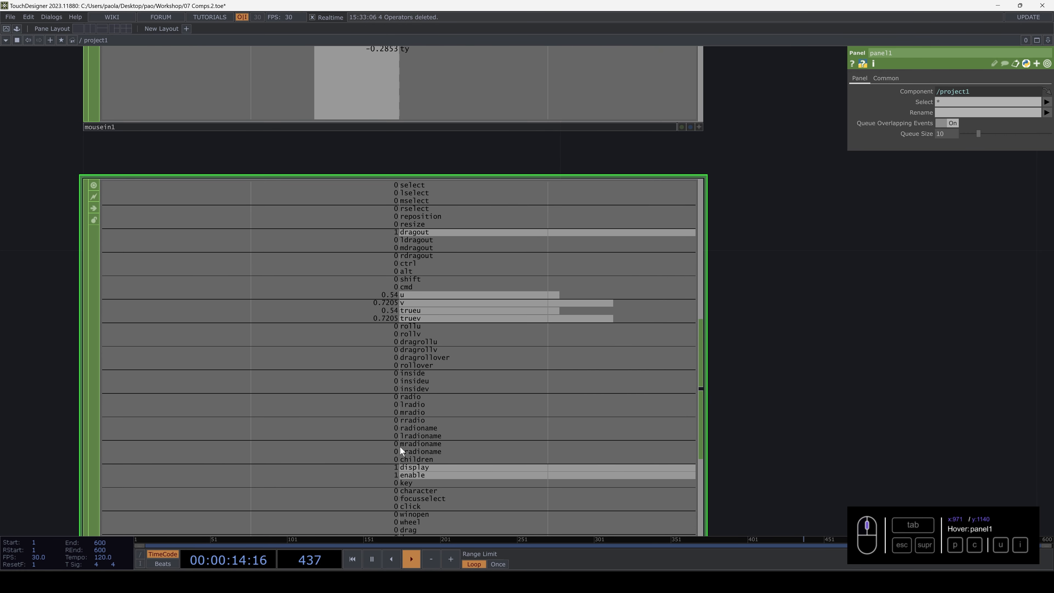
scroll(428, 410, down, 5)
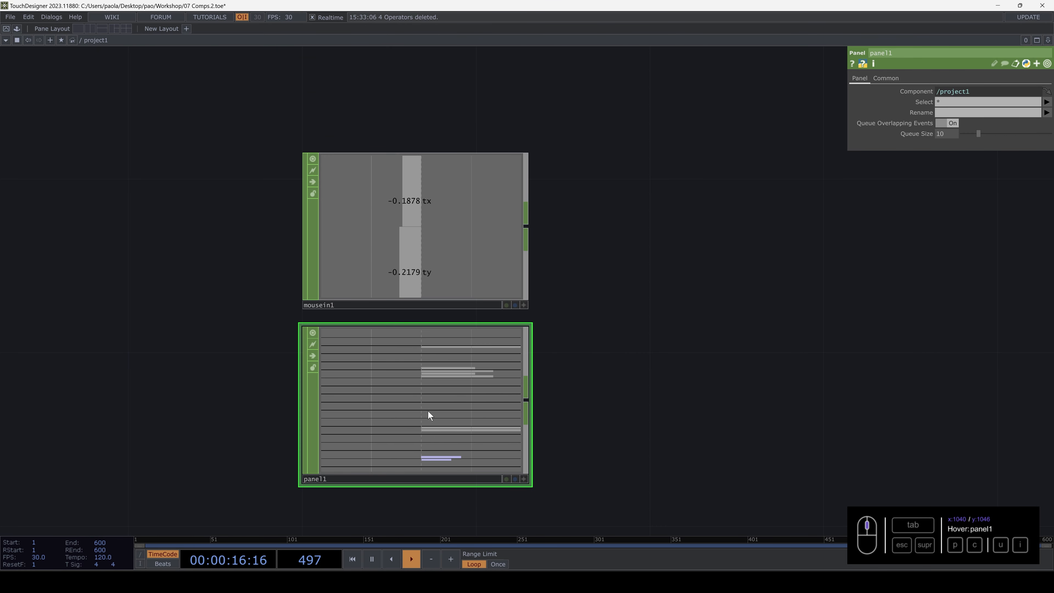
scroll(427, 411, down, 2)
drag(512, 393, 461, 336)
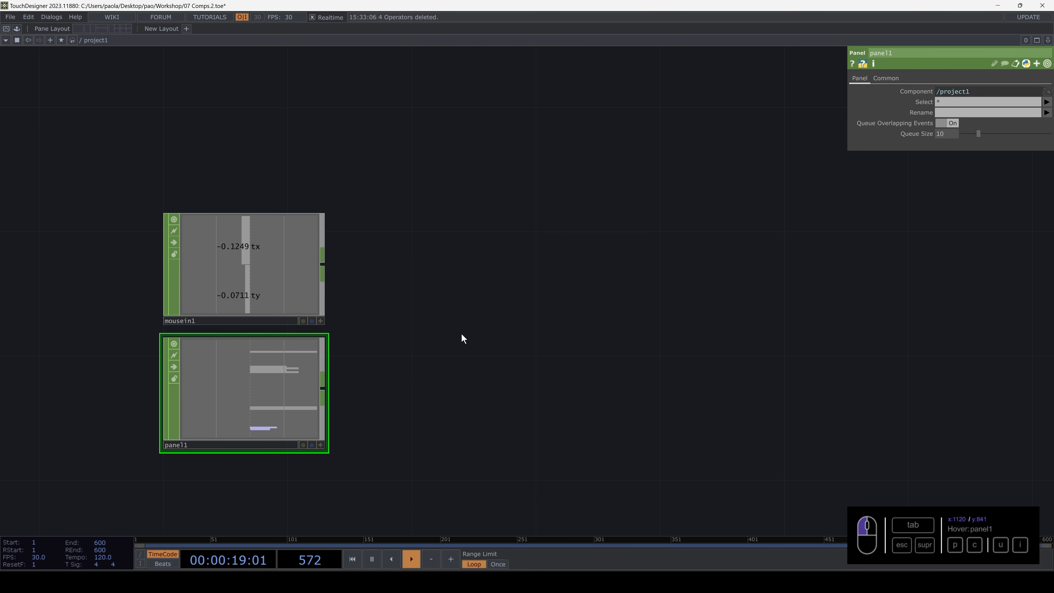
Add a Circle TOP in line with mousein1, with free space between them.
click(240, 267)
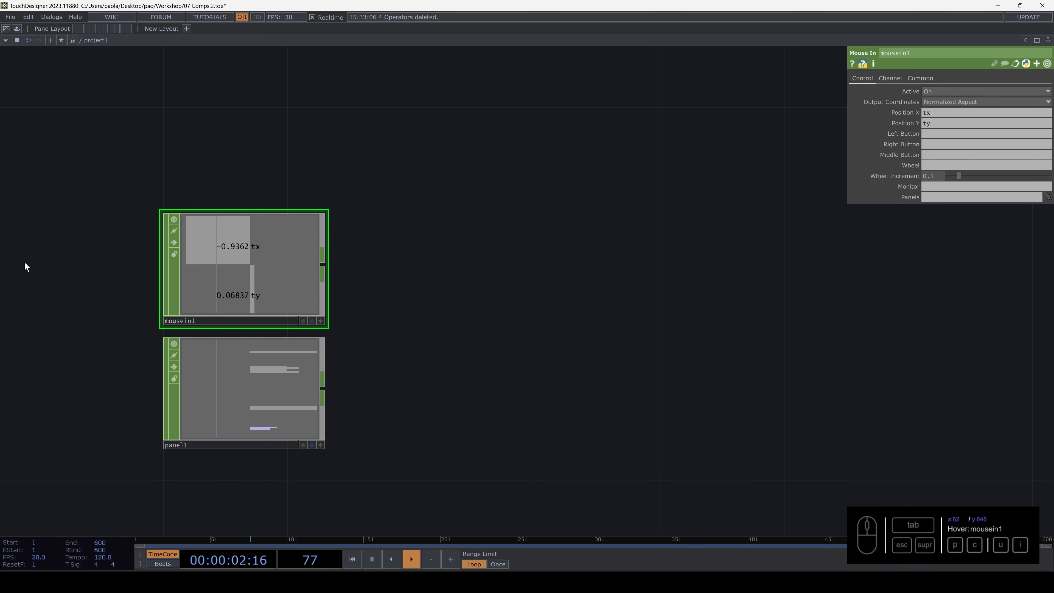
scroll(421, 334, down, 5)
key(Tab)
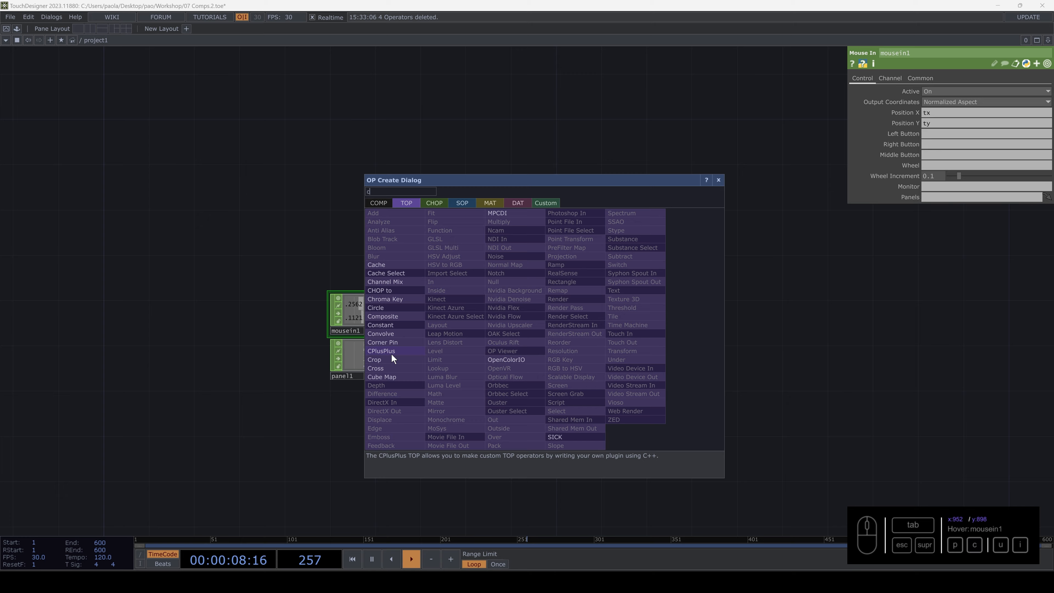
click(388, 309)
click(551, 313)
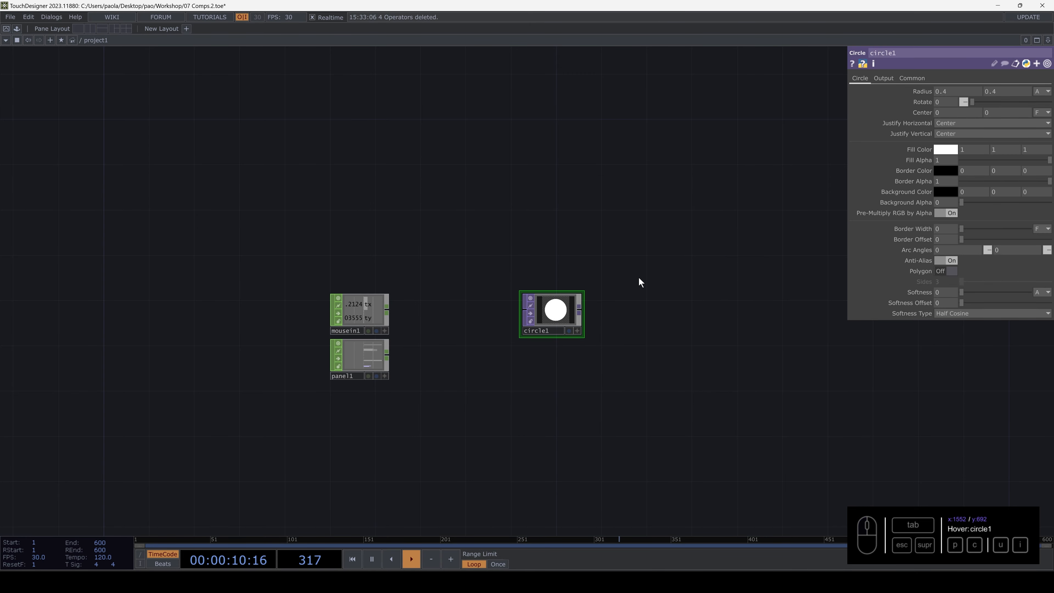
Set circle1's resolution to 1280 by 1280.
scroll(581, 307, up, 5)
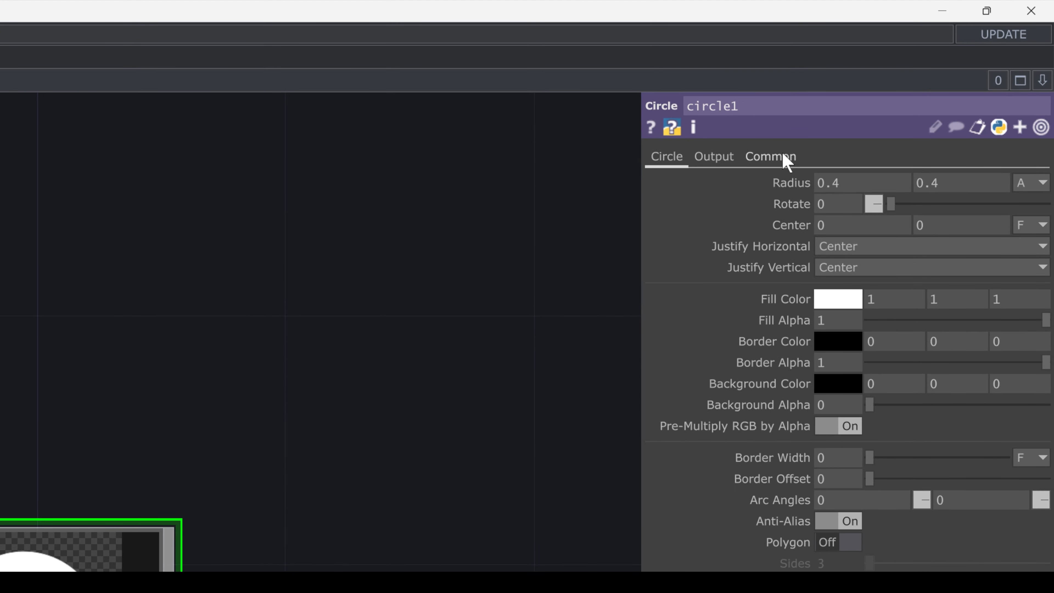
click(911, 78)
click(827, 204)
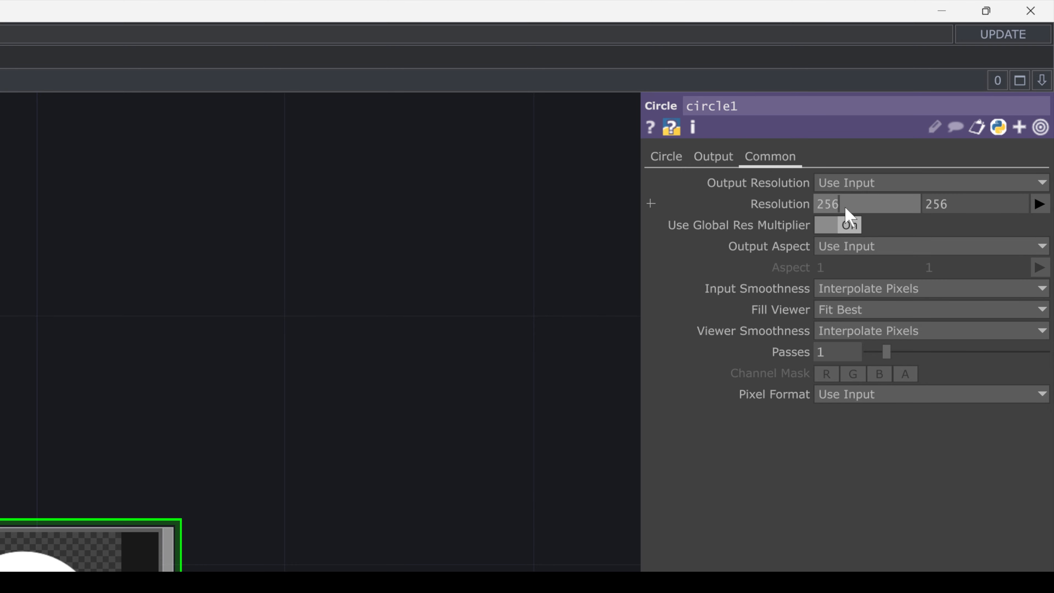
text(128)
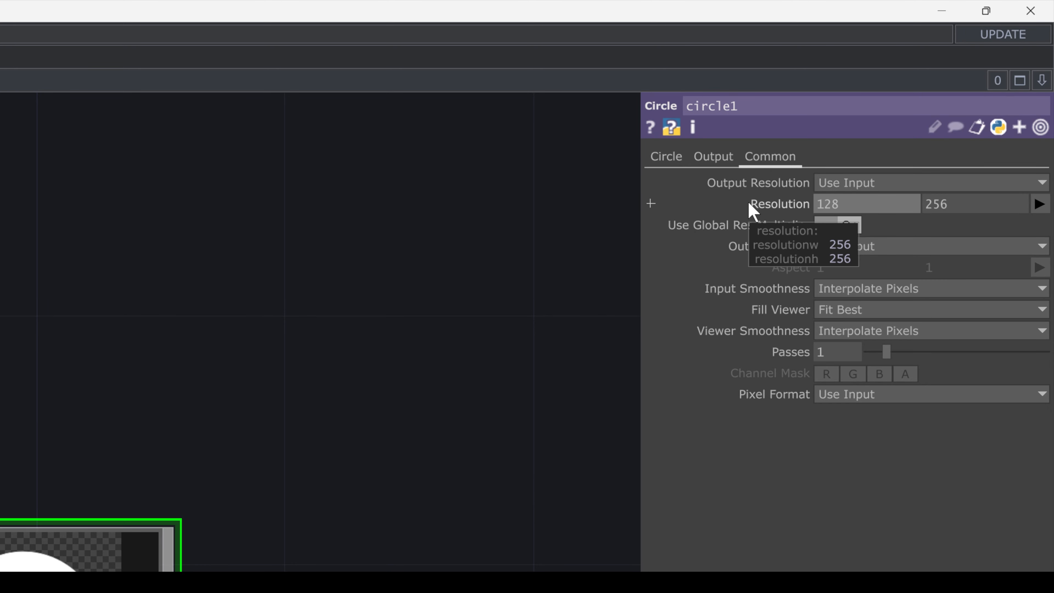
text(0)
key(Tab)
text(12)
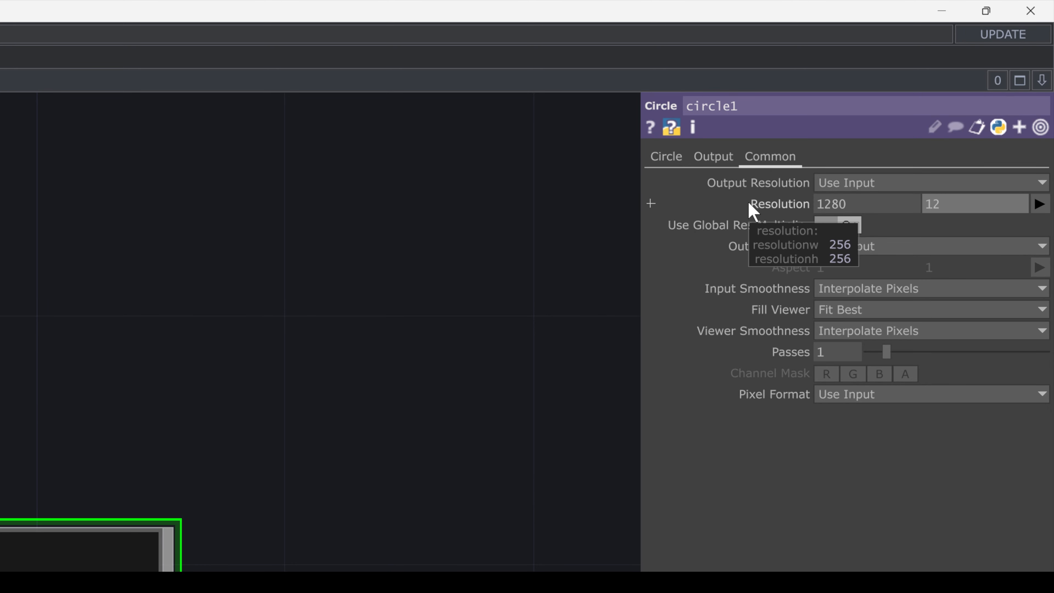
text(80)
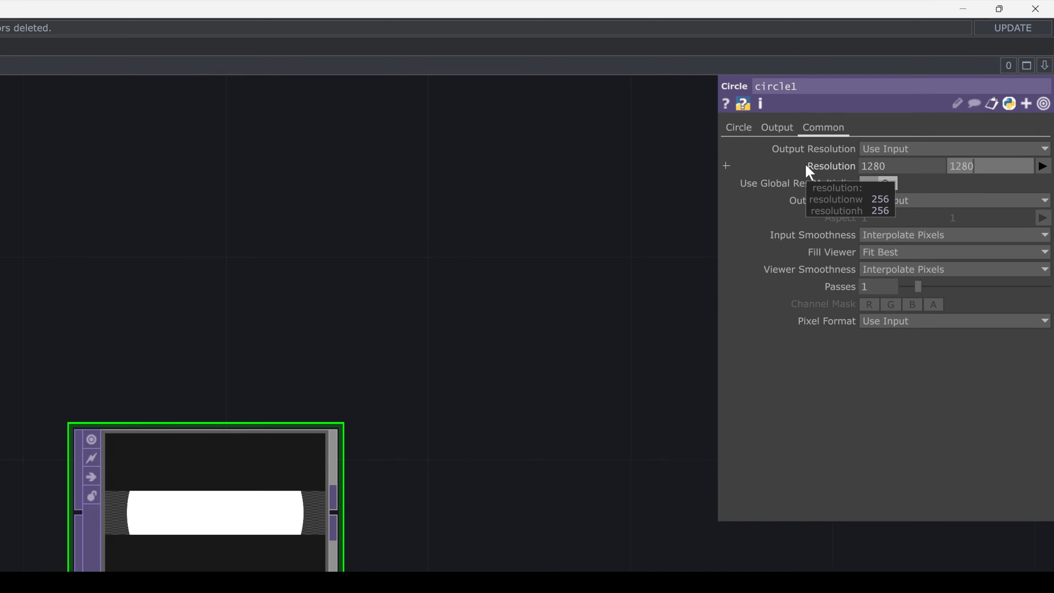
key(Return)
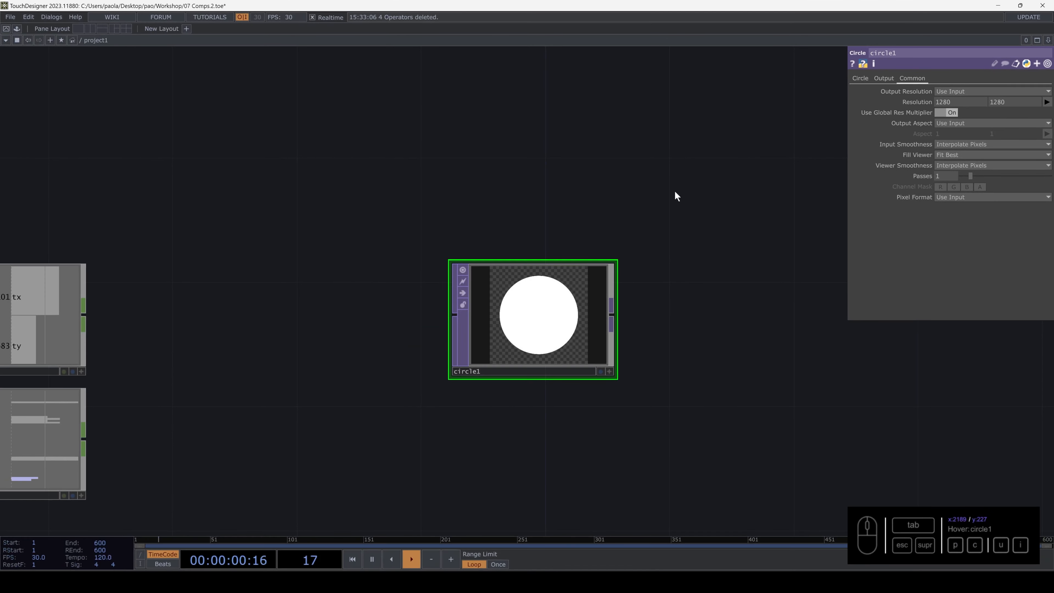
Add a Null TOP fed by circle1's output and display it as the network background.
scroll(540, 314, down, 3)
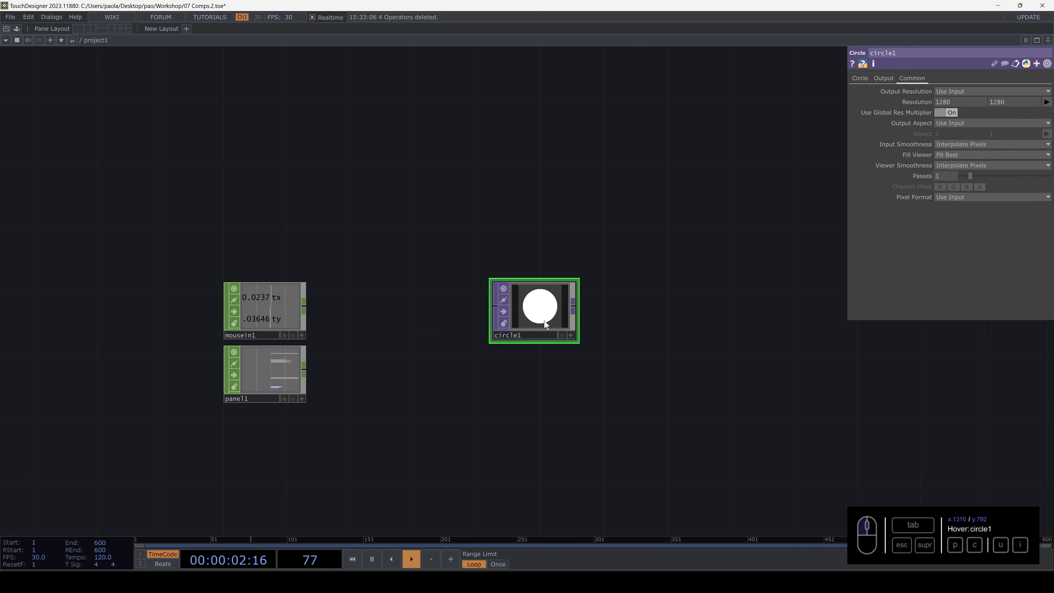
drag(573, 306, 649, 310)
key(Tab)
text(nul)
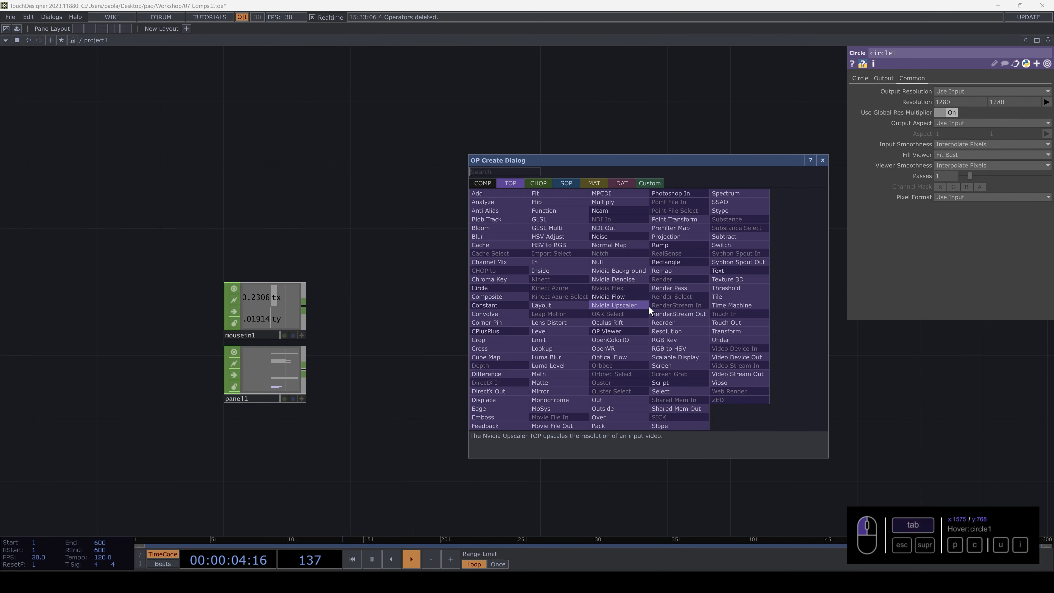
click(609, 263)
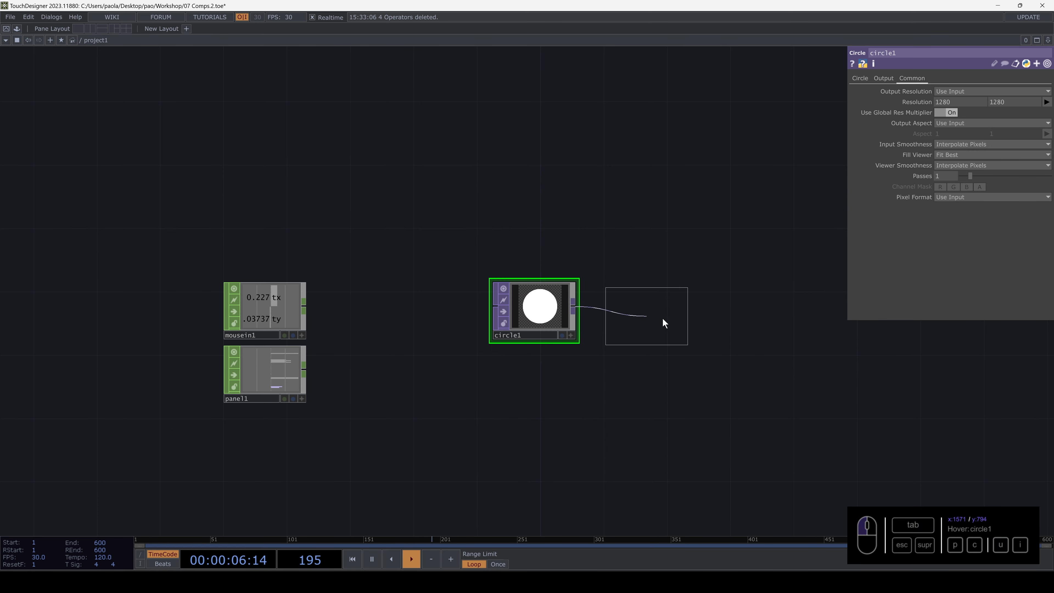
click(678, 330)
click(688, 336)
Set circle1's Fill Color to the blue-violet palette swatch (0.35686, 0, 1).
click(554, 305)
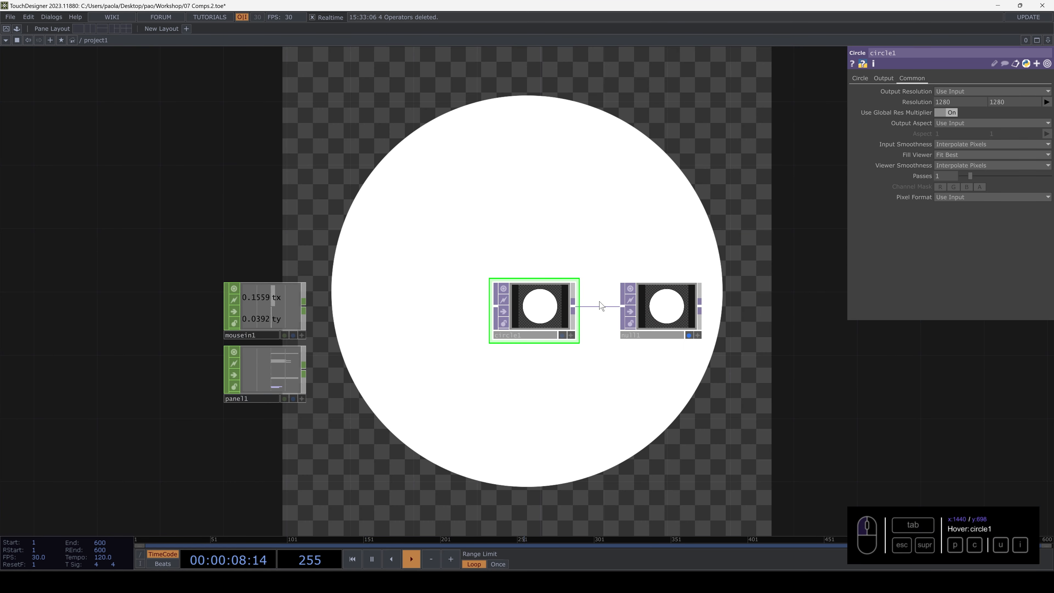
click(865, 75)
click(944, 153)
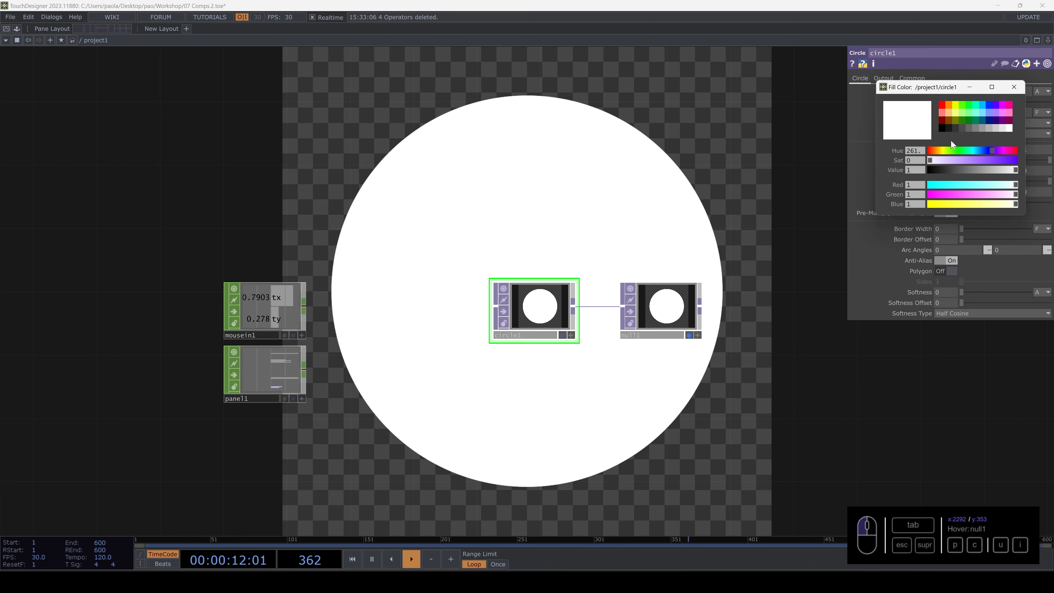
click(996, 104)
click(1014, 87)
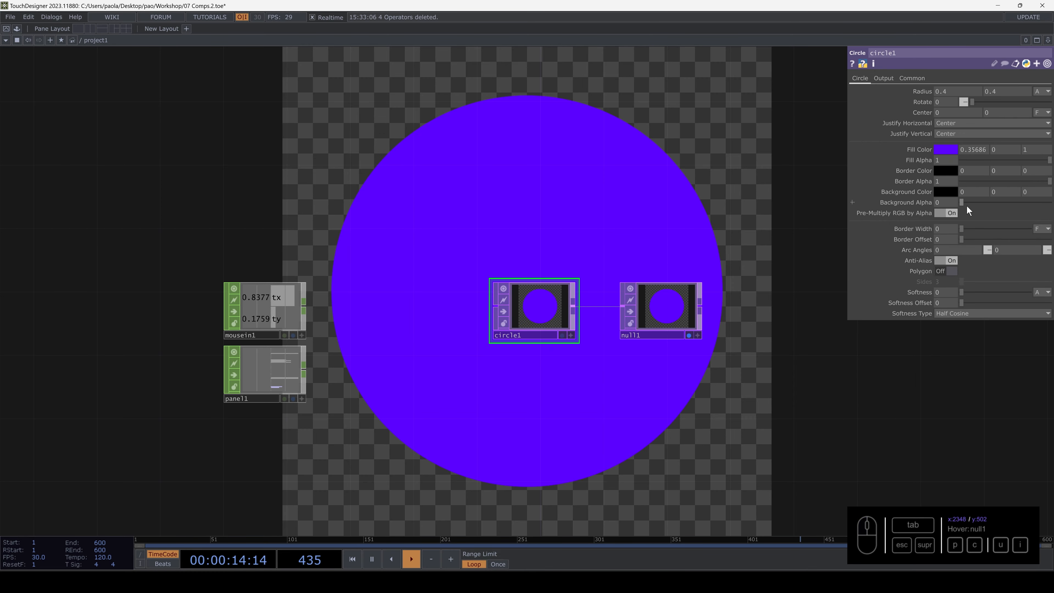
Set circle1's Background Alpha to 1, both Radius values to 0.2 and its Center to 0.03, -0.04.
drag(960, 202, 1050, 202)
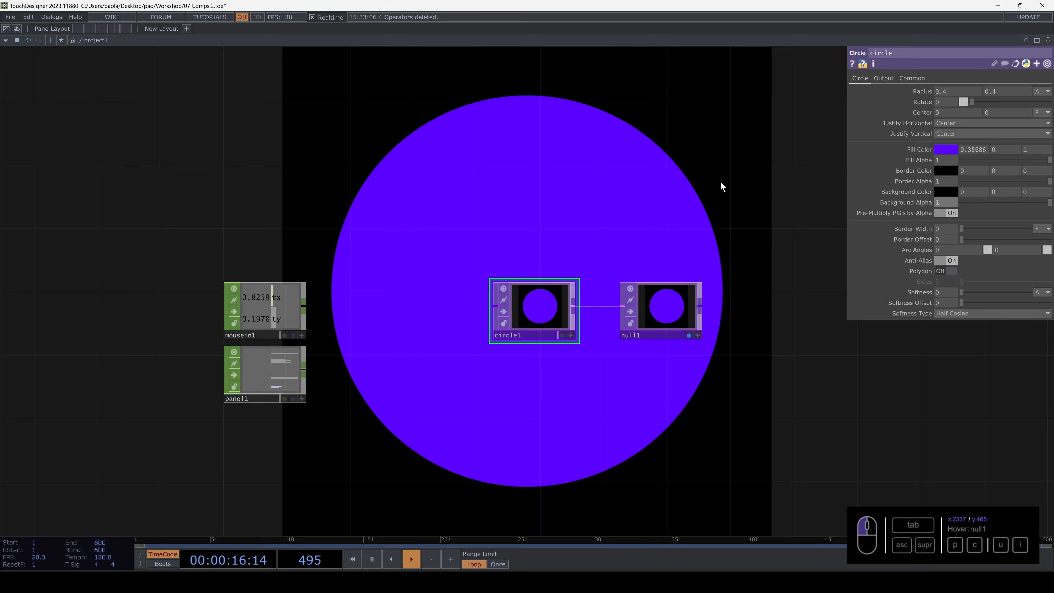
drag(553, 193, 577, 192)
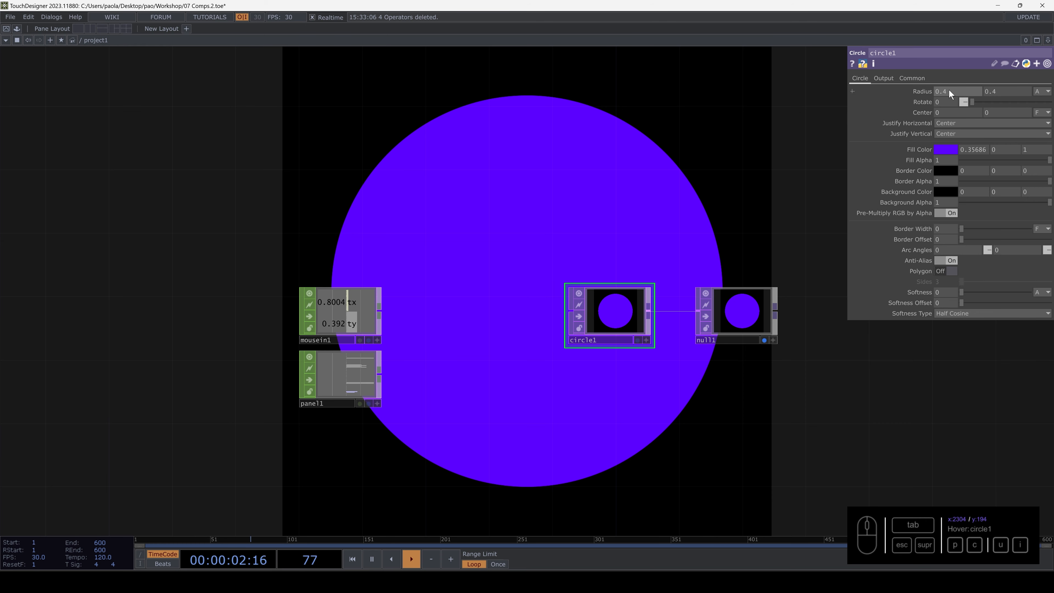
middle_drag(921, 102, 348, 108)
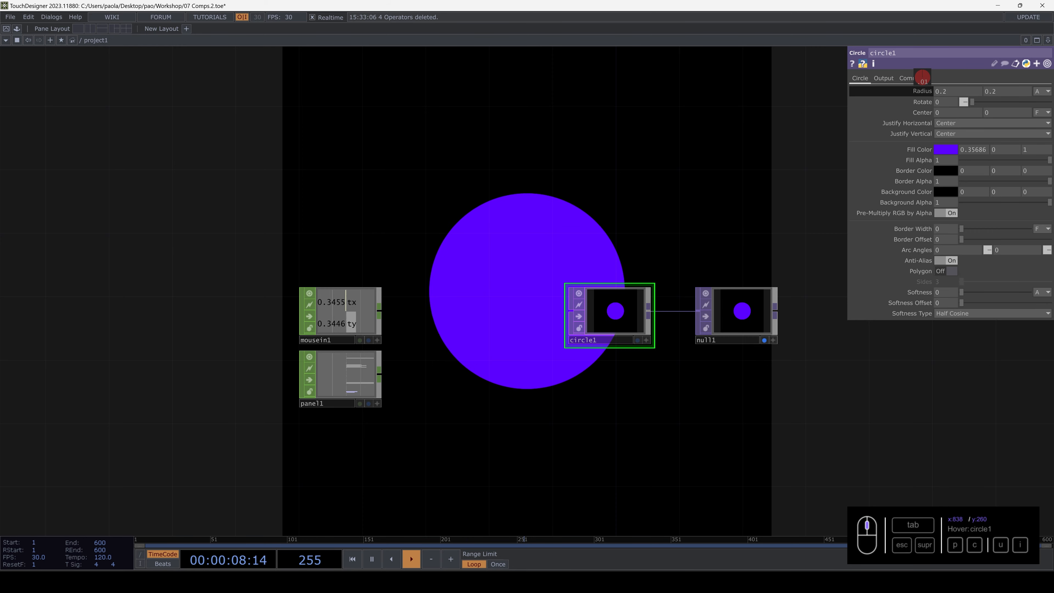
middle_drag(946, 111, 880, 98)
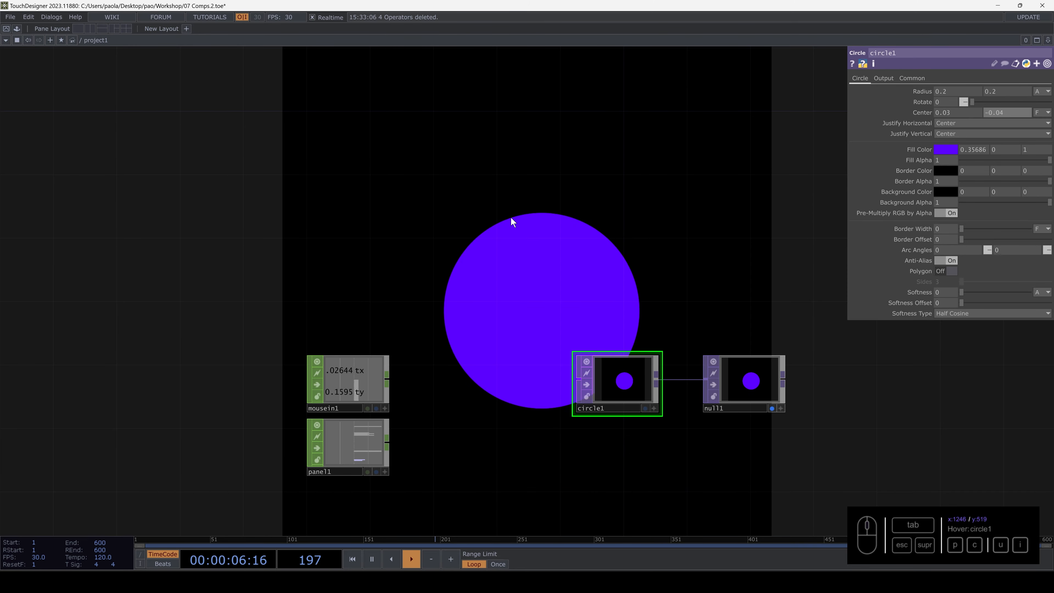
Spread out the CHOP nodes by moving mousein1 away from circle1 and placing panel1 well below it.
drag(587, 198, 649, 151)
drag(409, 310, 430, 214)
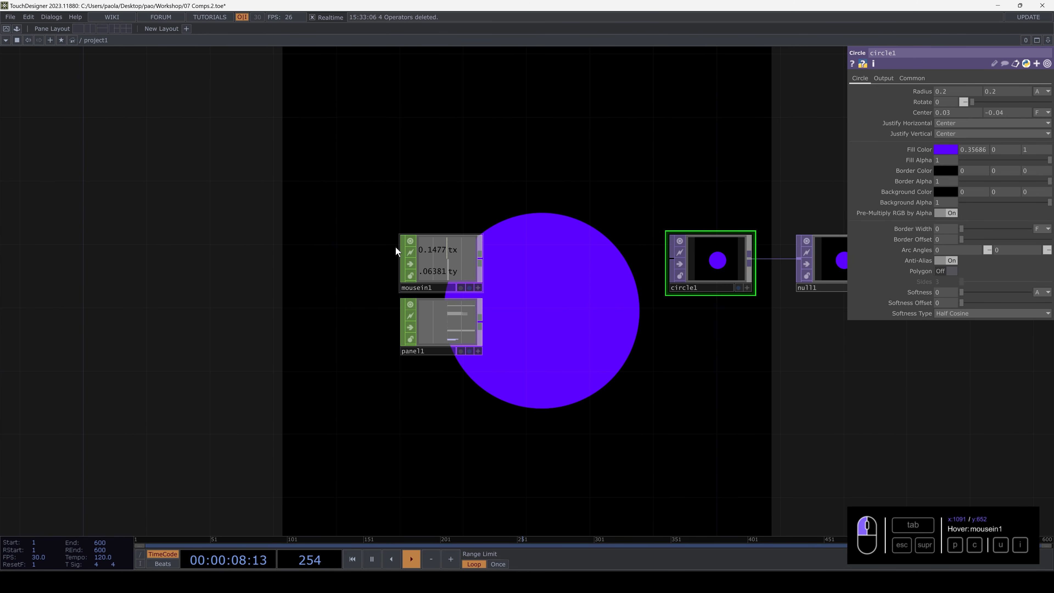
drag(400, 247, 307, 233)
drag(436, 322, 289, 384)
scroll(342, 240, up, 5)
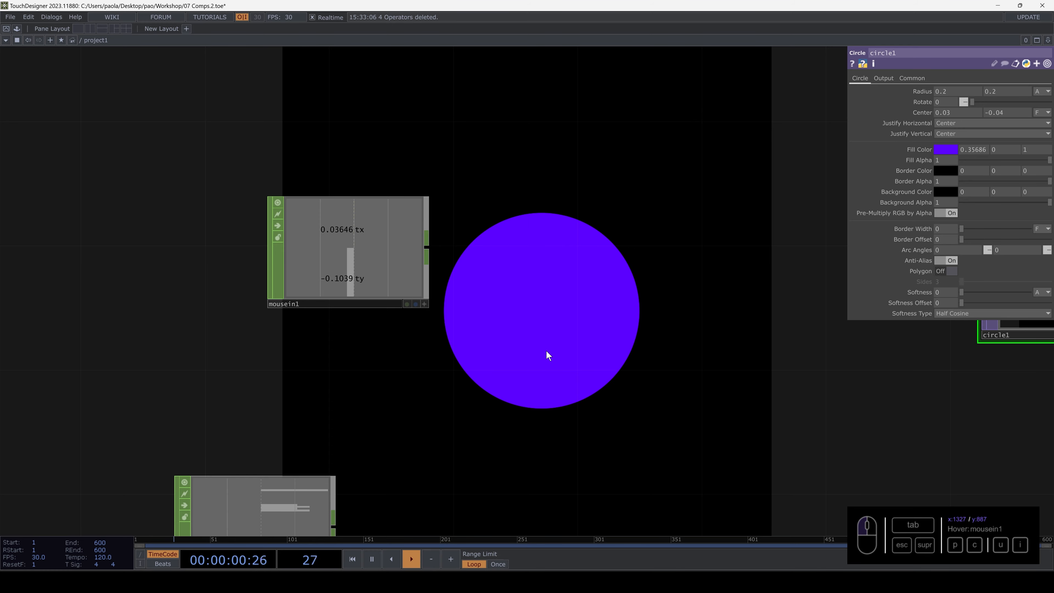
scroll(523, 348, down, 4)
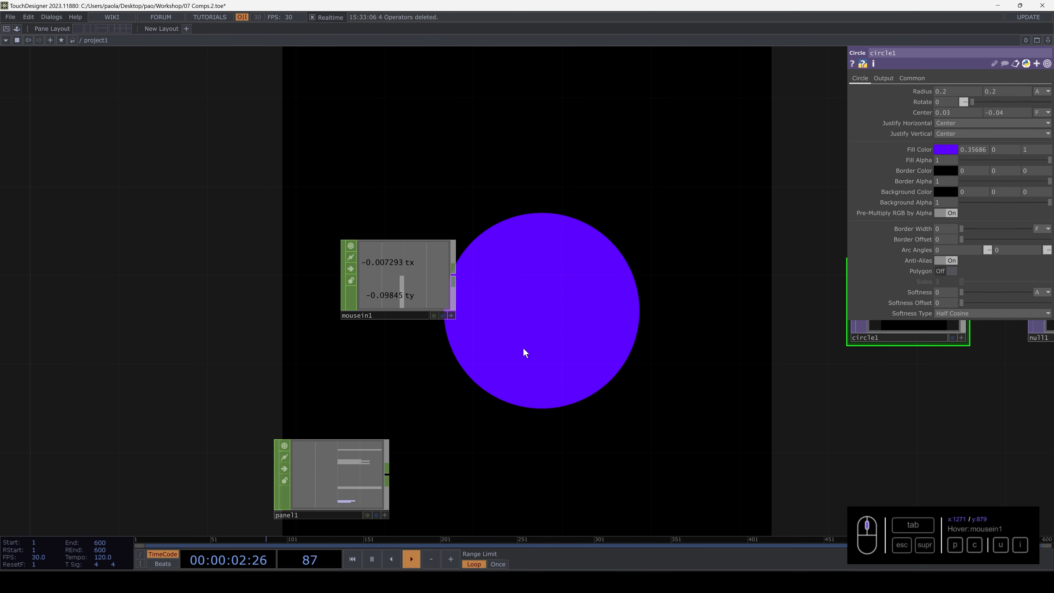
scroll(462, 304, up, 4)
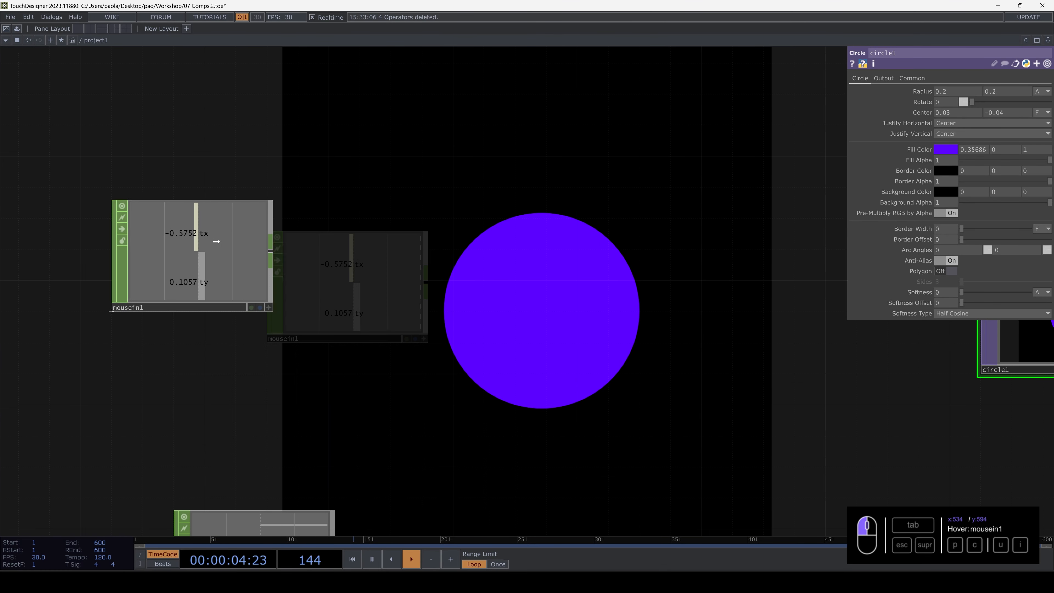
Add a Select CHOP fed by mousein1 and duplicate it with the same input connection.
click(271, 251)
key(Tab)
text(se)
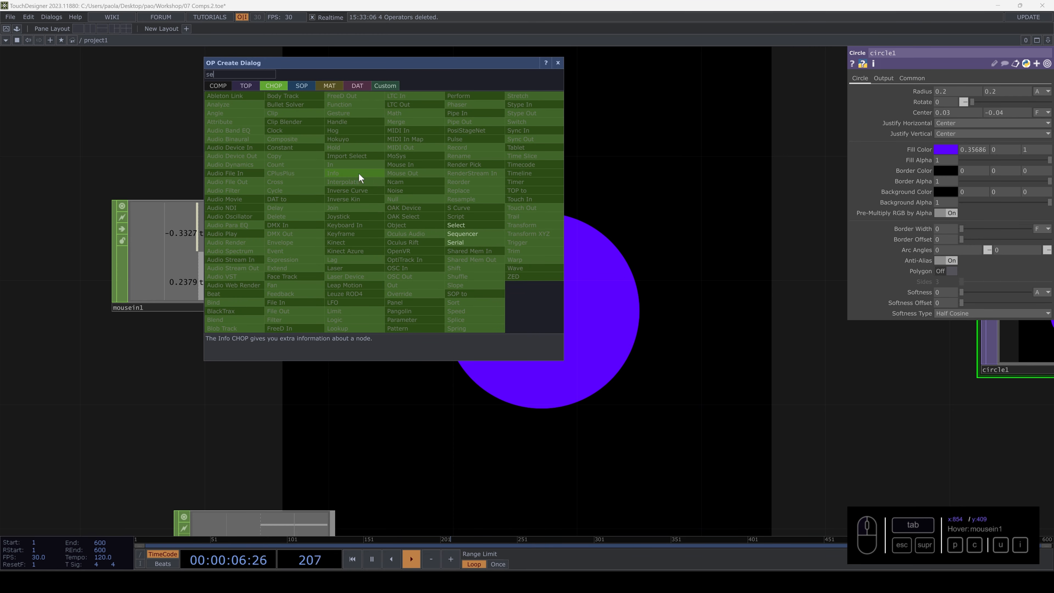
click(466, 224)
click(421, 163)
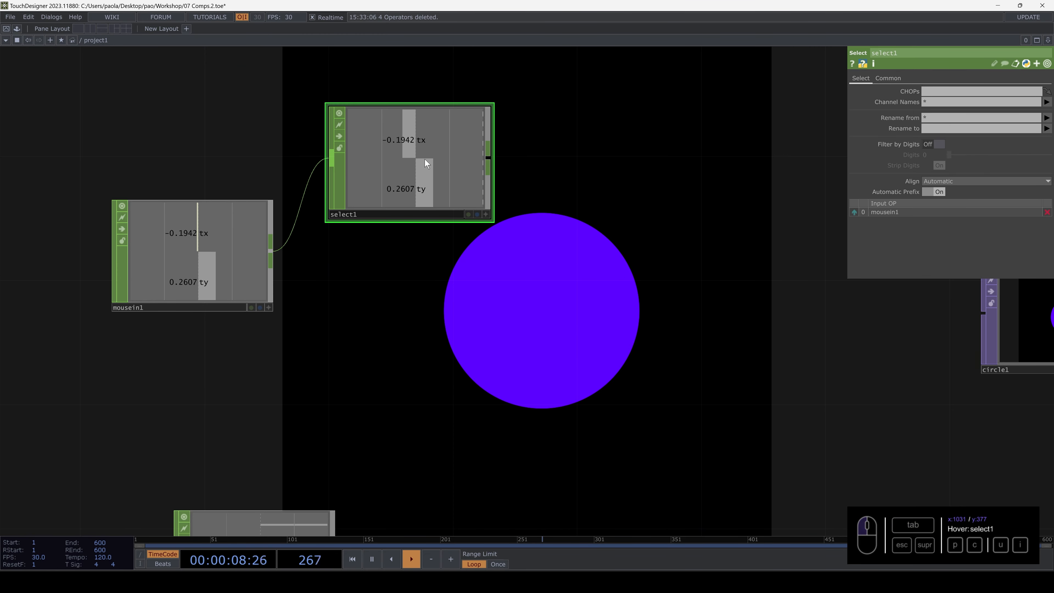
key(ctrl+c)
key(ctrl+v)
Set Channel Names to tx on select1 and to ty on select2.
click(462, 163)
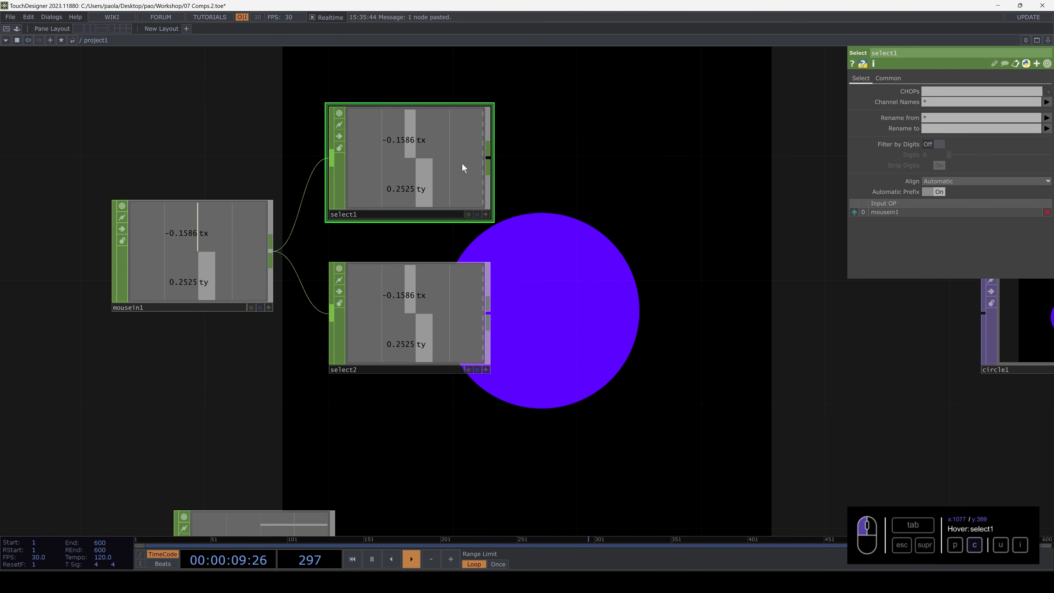
click(1047, 101)
click(1047, 122)
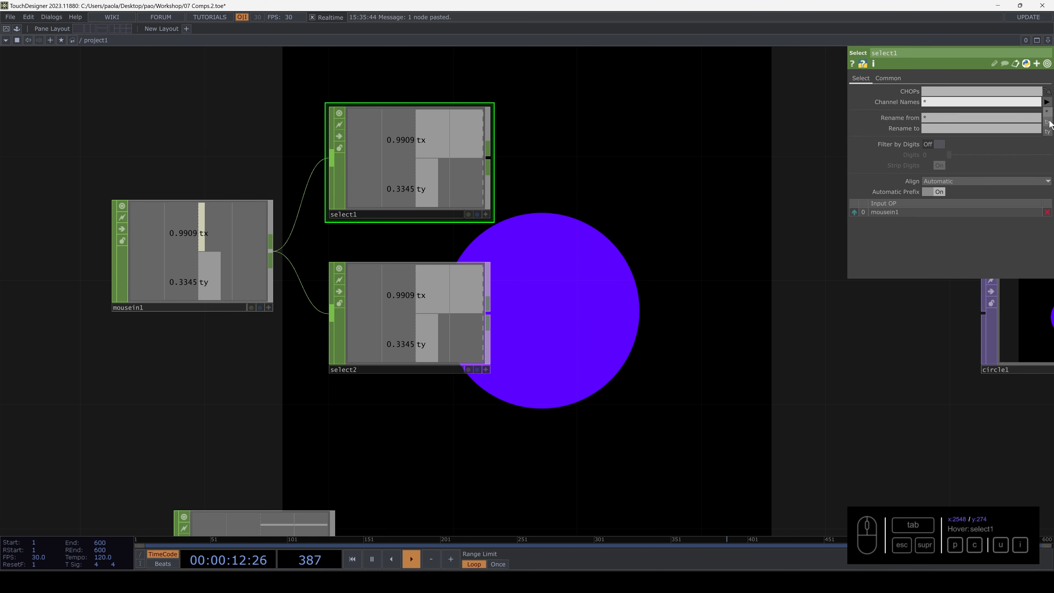
click(420, 294)
click(1047, 102)
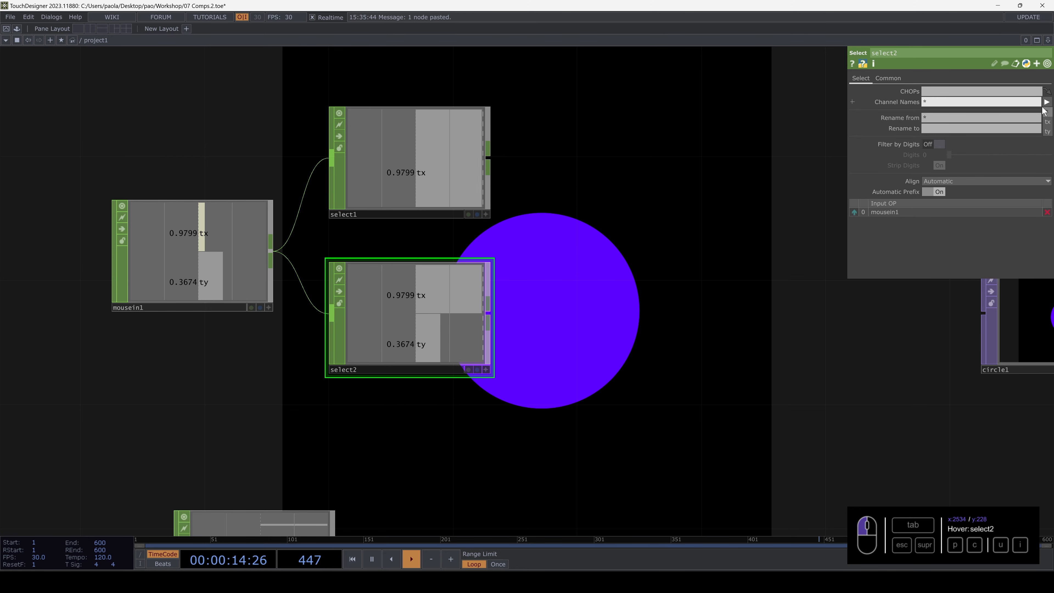
click(1047, 132)
Add a Math CHOP fed by select1's output and place it beside select1.
drag(573, 225, 435, 266)
click(351, 203)
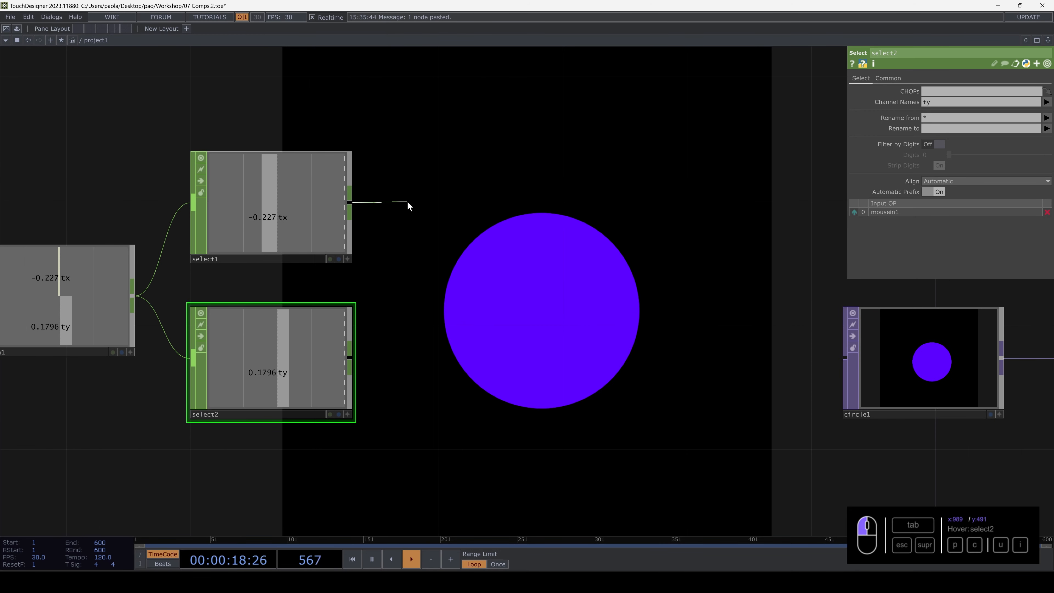
key(Tab)
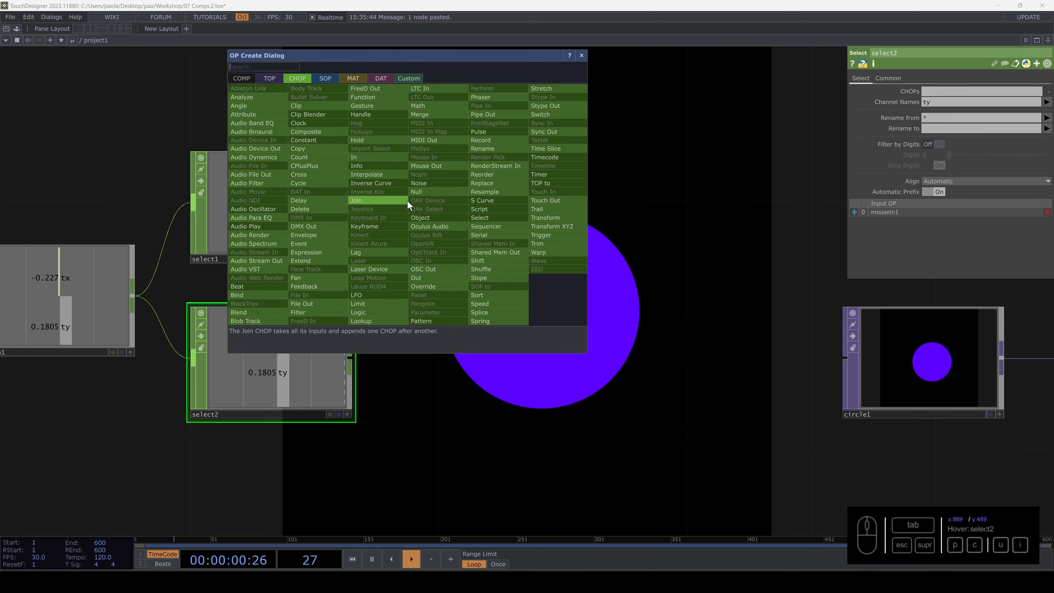
text(mat)
click(424, 106)
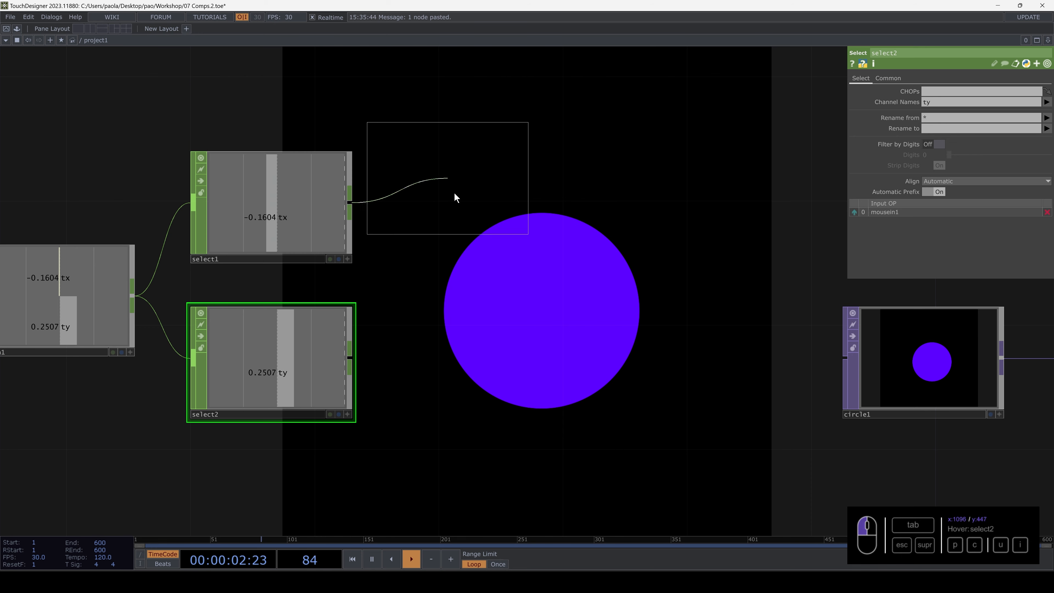
click(469, 203)
Set math1's From Range minimum to -1 and its To Range to -0.3 through 0.3.
click(906, 79)
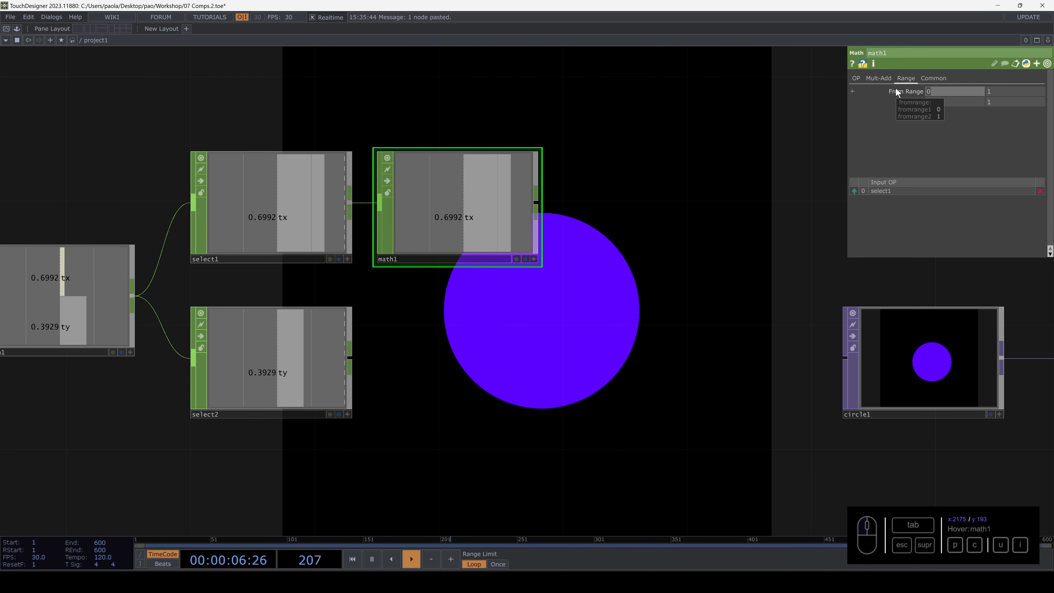
click(939, 92)
text(-1)
key(Return)
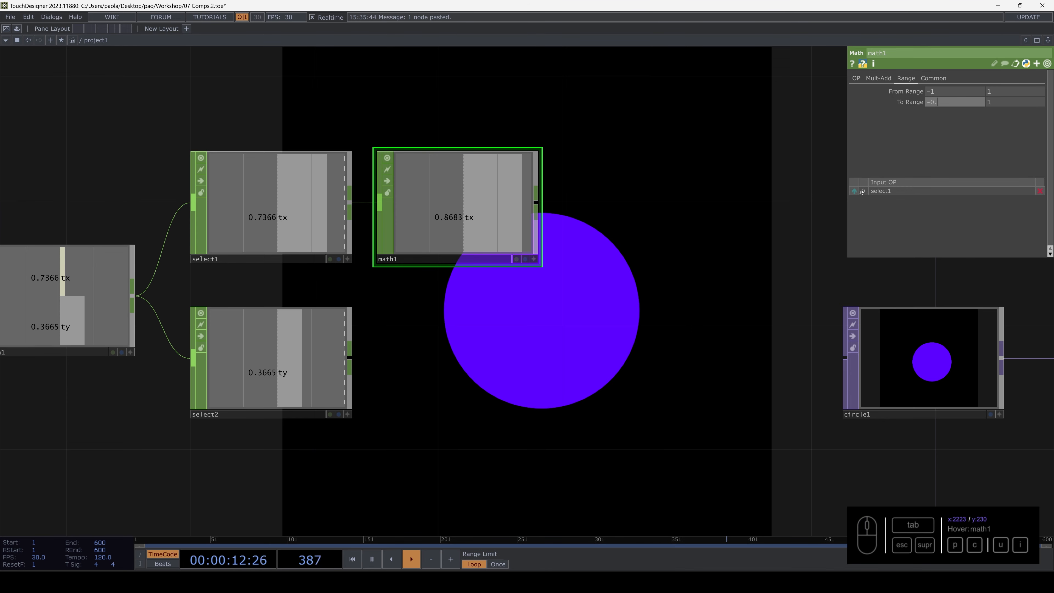
text(-0.3)
key(Tab)
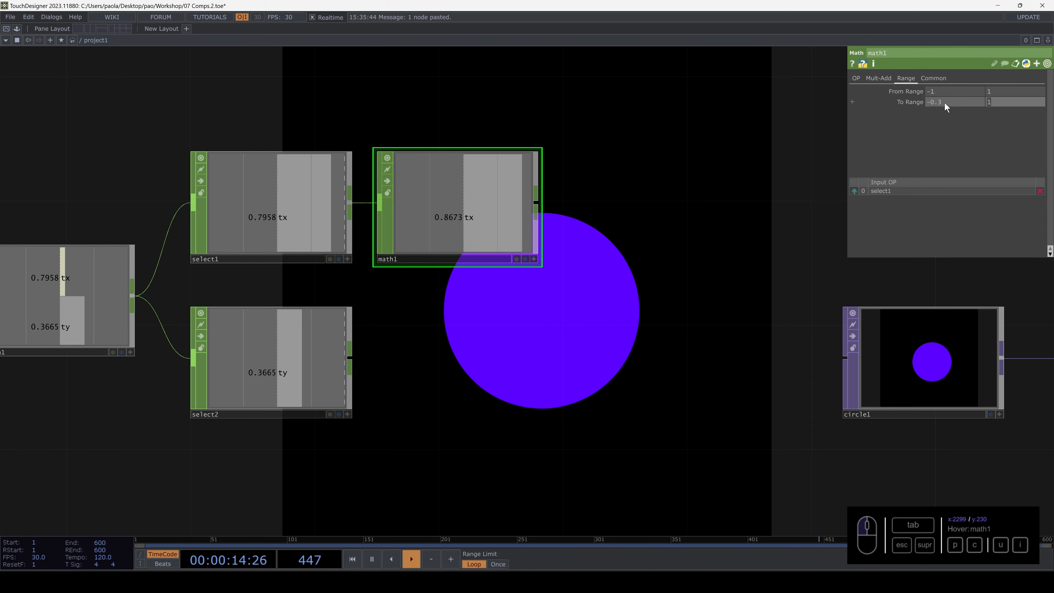
text(0.3)
key(Return)
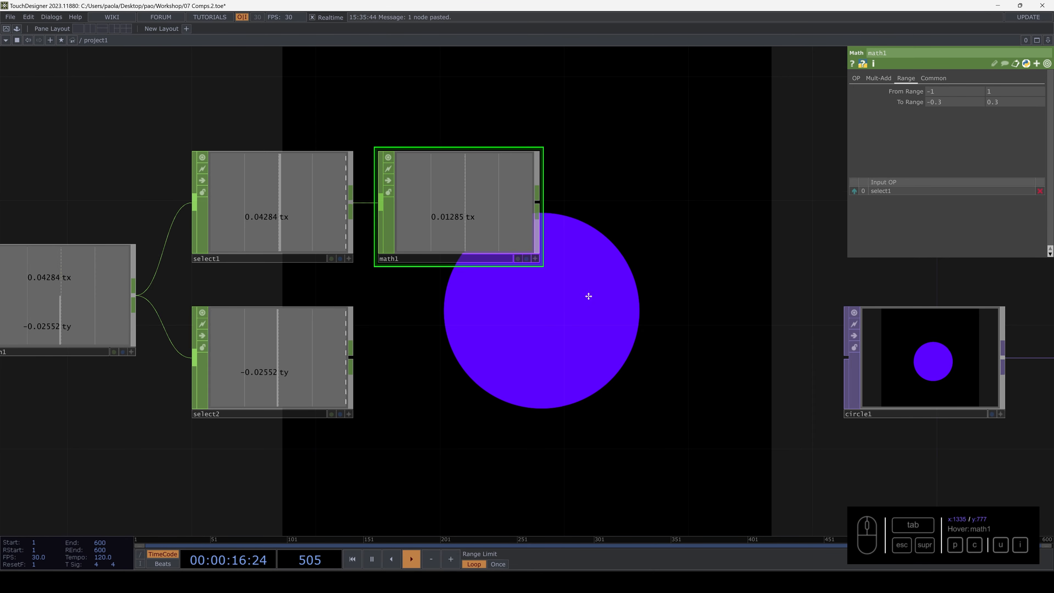
Add a second Math CHOP fed by select2's output and place it below math1.
key(Tab)
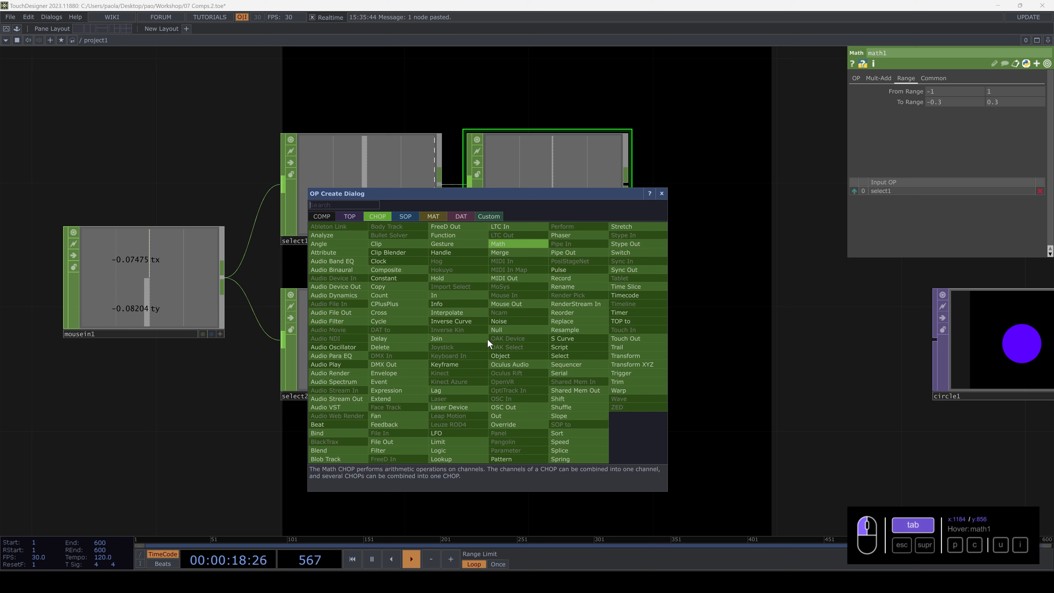
text(ma)
click(497, 244)
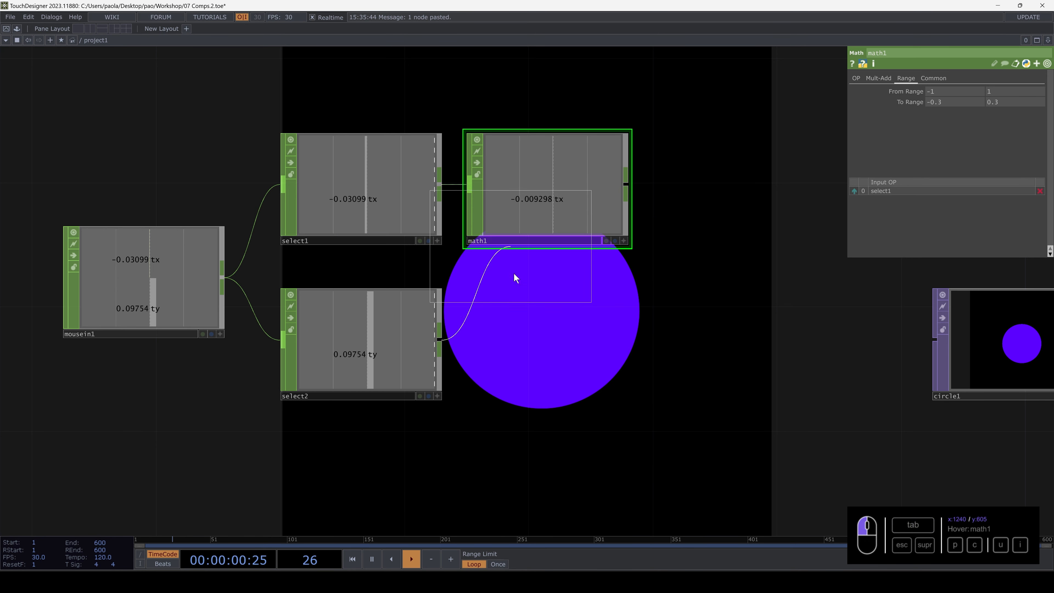
click(551, 334)
Set math2's From Range to -0.54 through 0.54 and its To Range to -0.3 through 0.3.
click(905, 79)
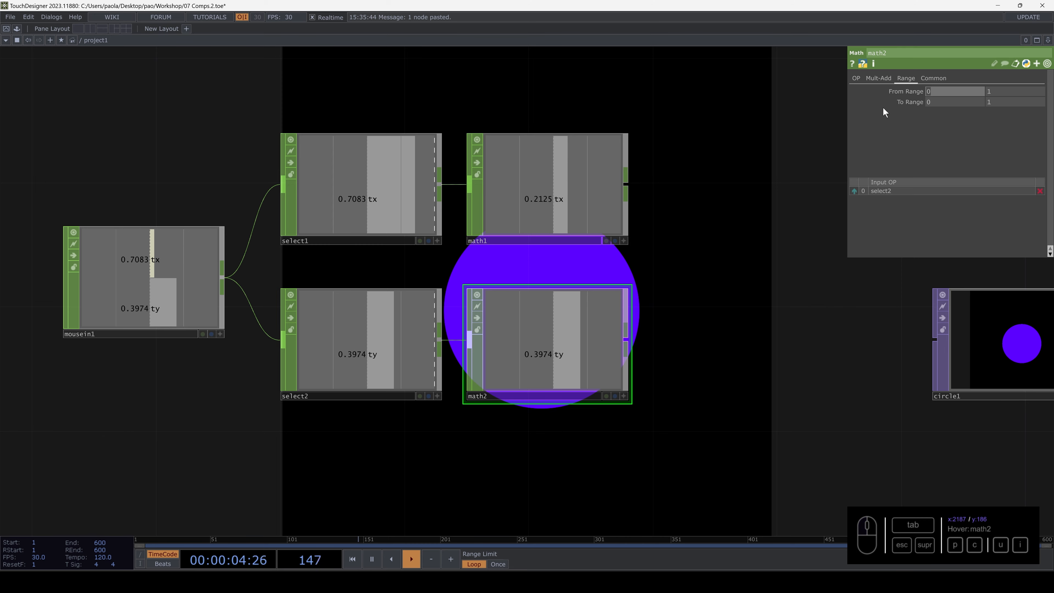
text(-0.54)
key(Tab)
text(0)
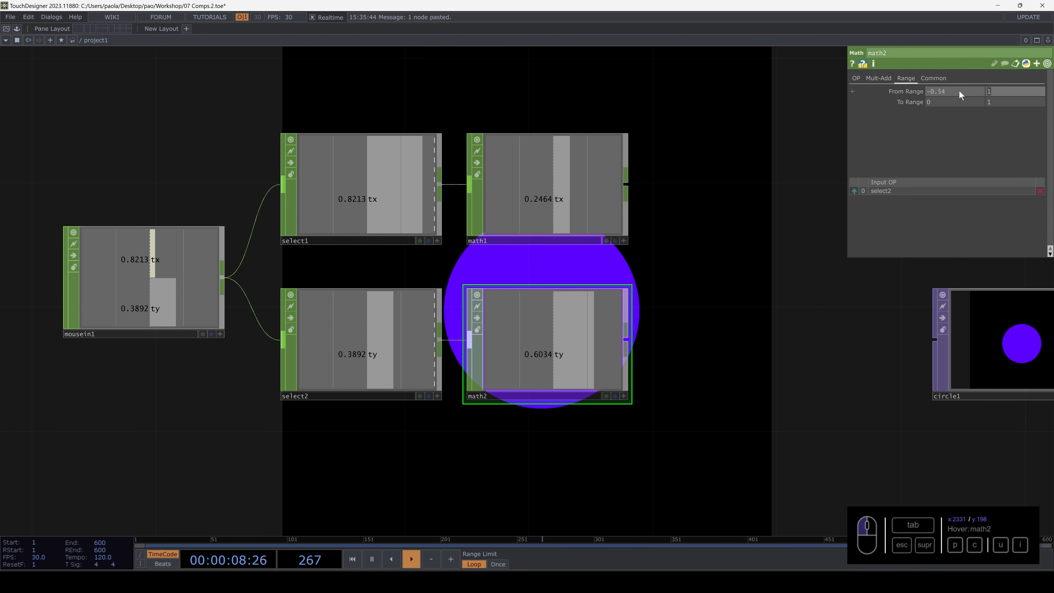
text(.54)
key(Tab)
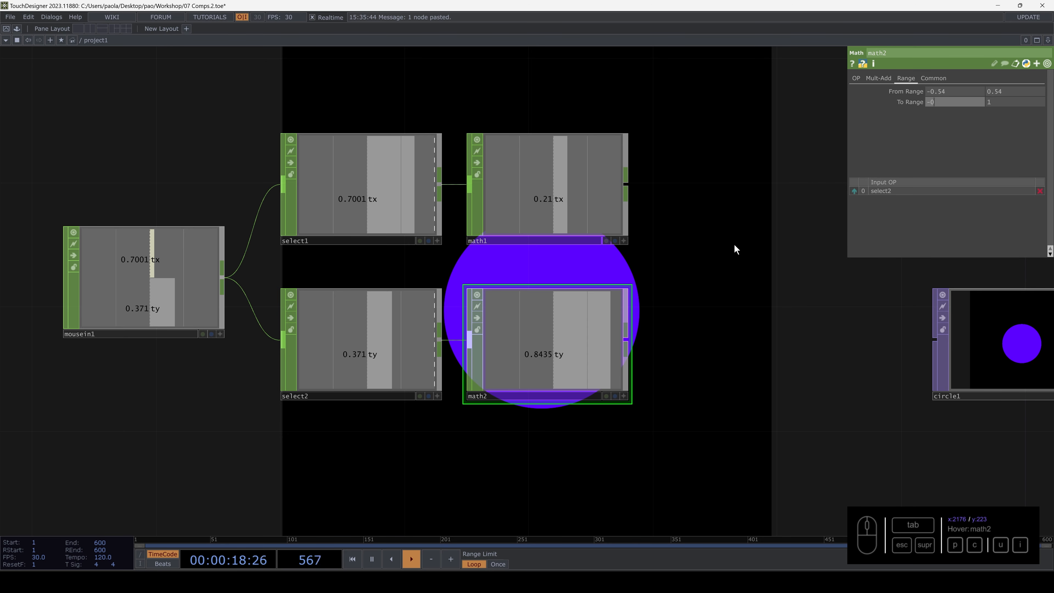
click(997, 101)
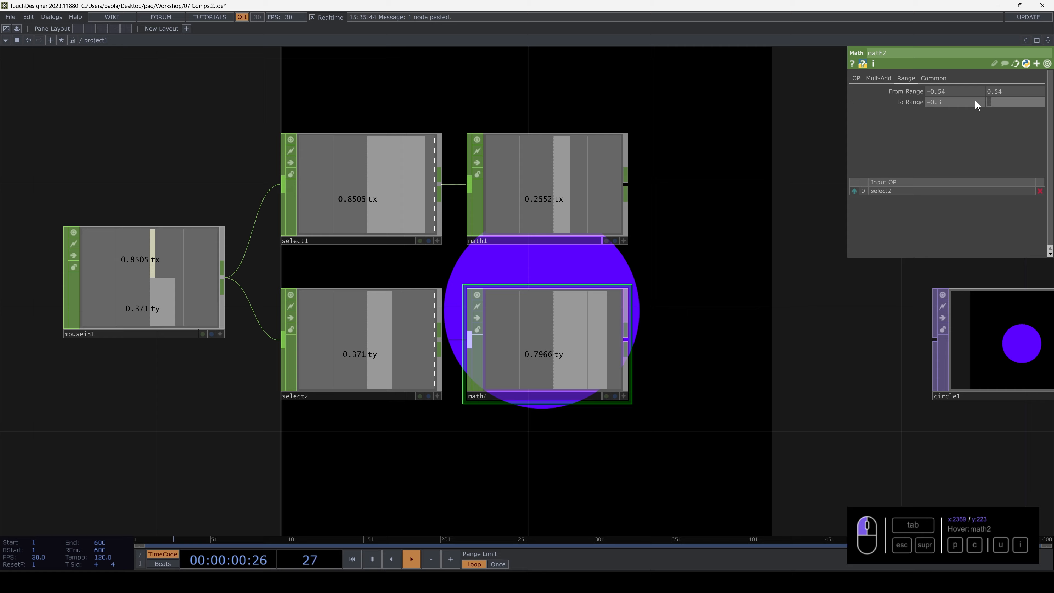
text(0.)
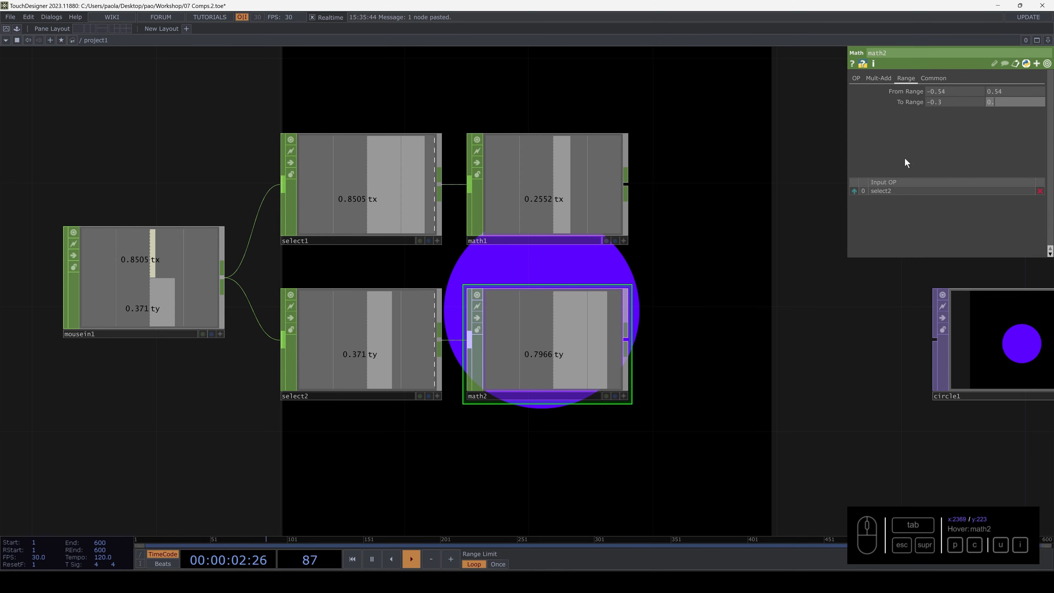
text(3)
key(Return)
Move circle1 and null1 together farther from the Math CHOPs to leave free space between them.
scroll(712, 353, up, 3)
scroll(714, 355, down, 5)
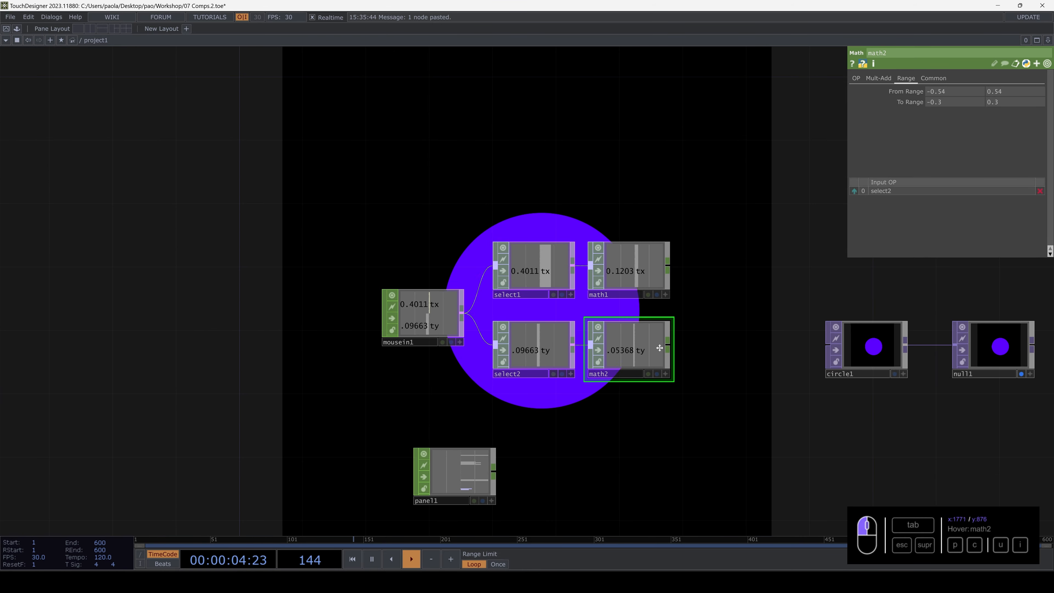
drag(787, 293, 619, 297)
right_drag(621, 297, 810, 365)
drag(711, 360, 975, 361)
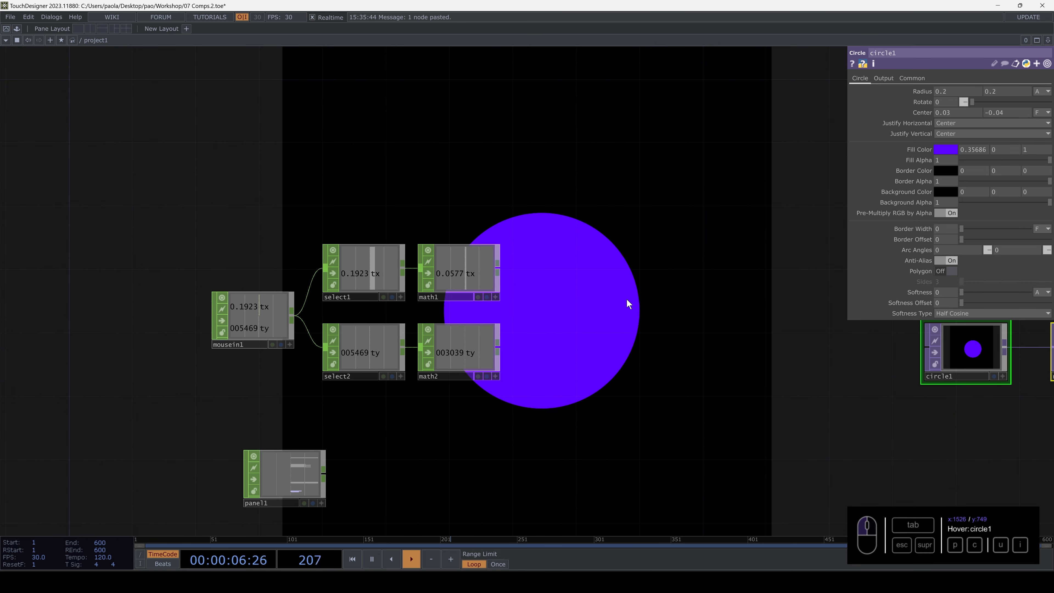
Add a Merge CHOP between the Math CHOPs and circle1, and connect math1 and math2 to its input.
key(Tab)
text(mer)
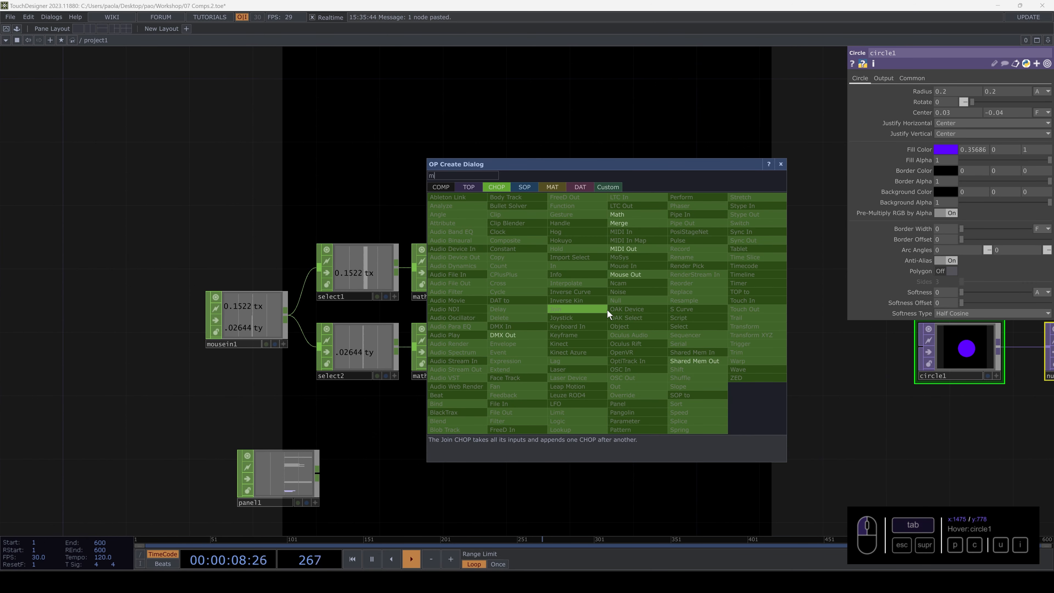
click(639, 223)
click(610, 317)
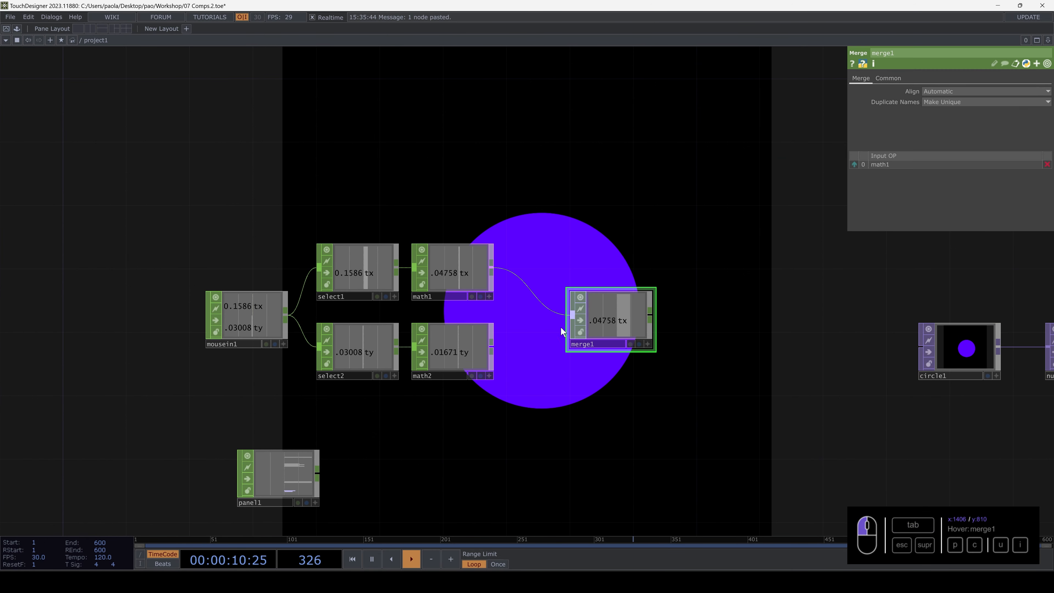
click(571, 323)
Link merge1's tx channel to circle1's Center X and its ty channel to Center Y.
scroll(621, 340, right, 3)
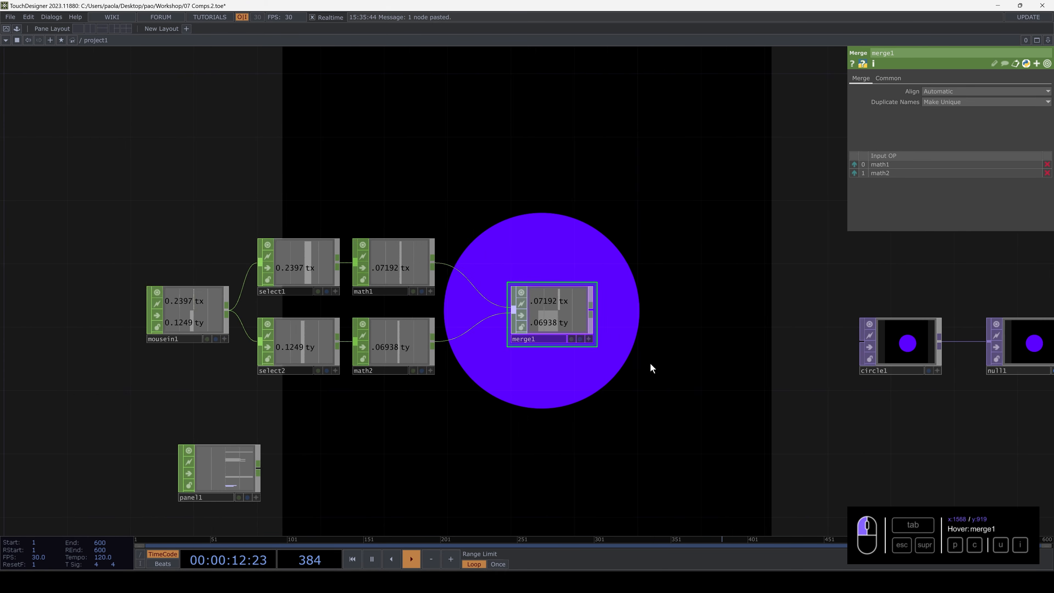
click(824, 344)
click(524, 336)
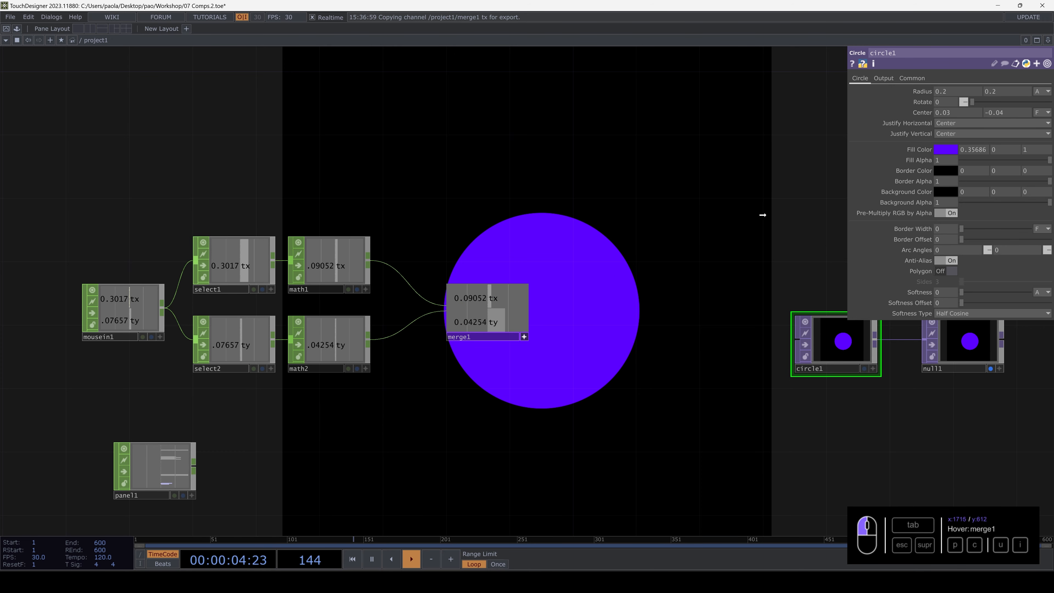
click(959, 105)
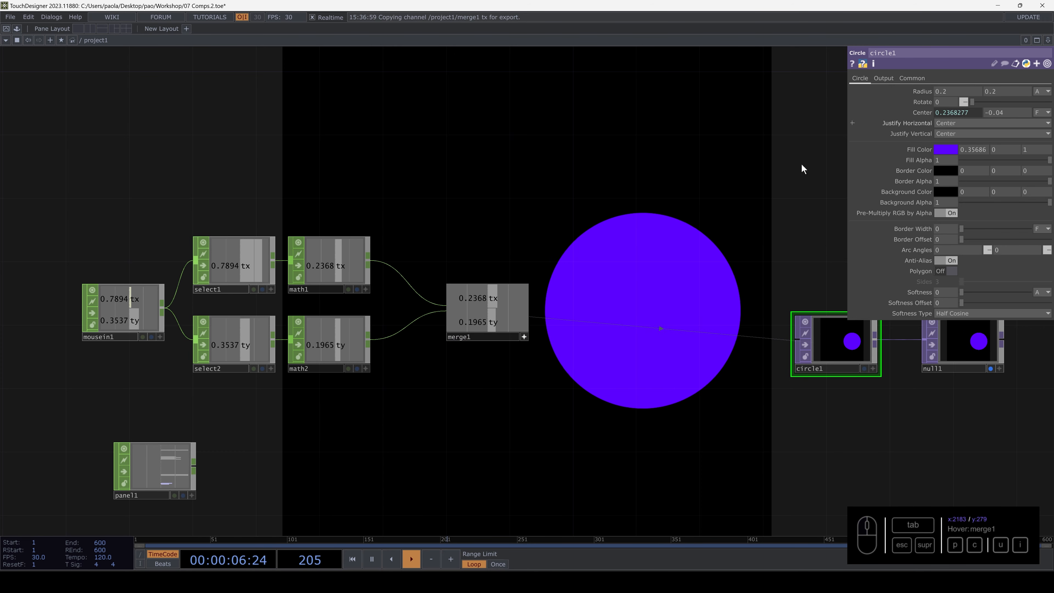
click(1018, 106)
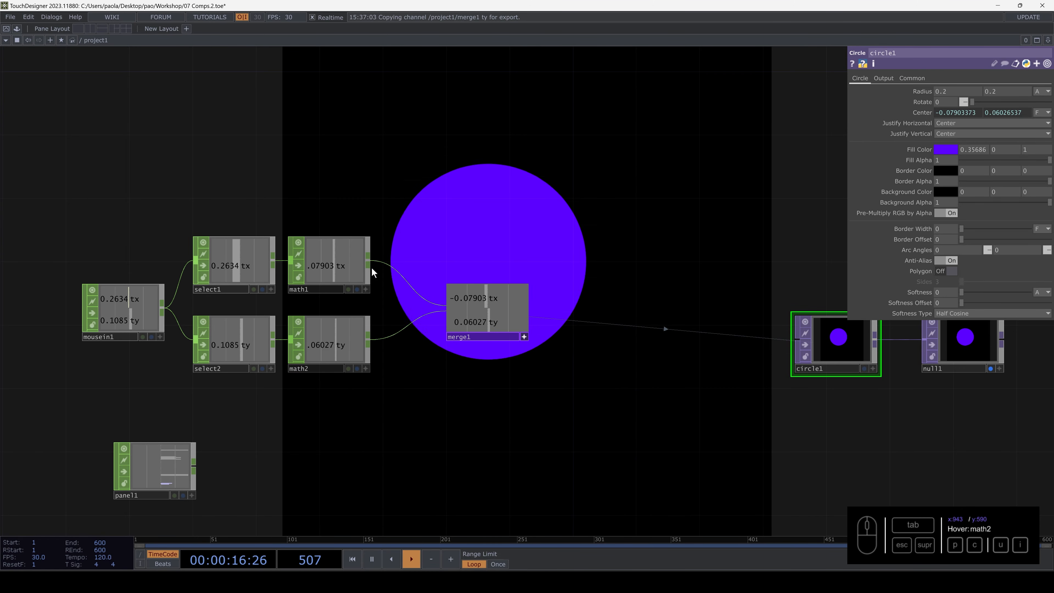
scroll(475, 251, up, 5)
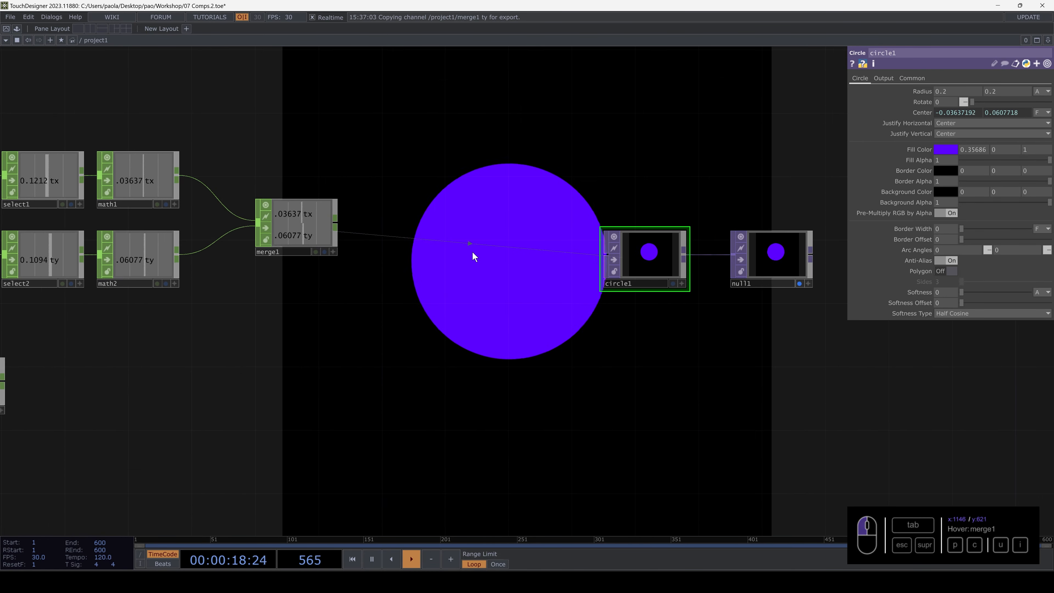
scroll(473, 253, down, 5)
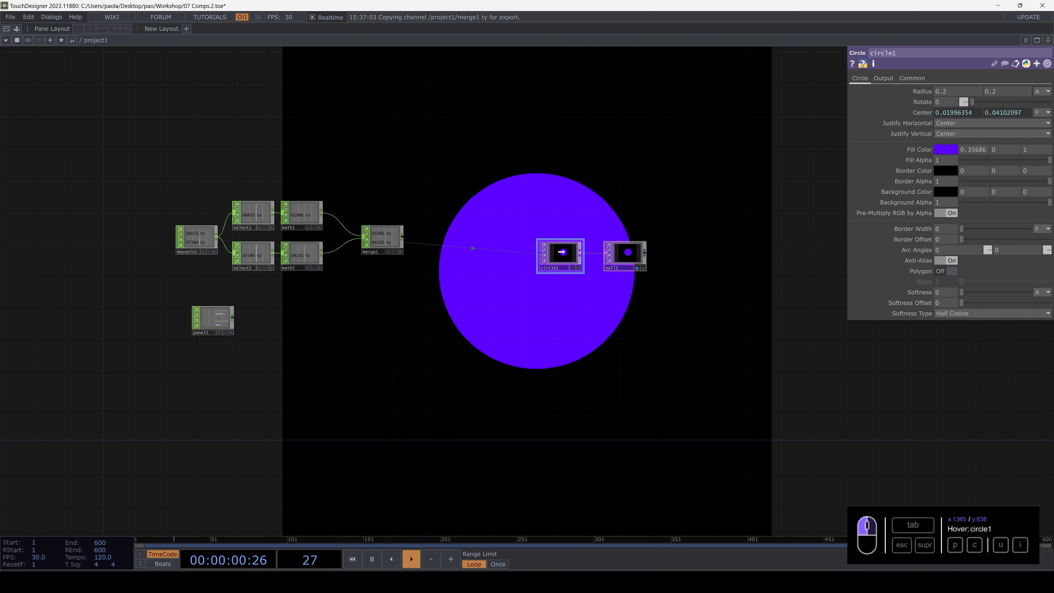
drag(530, 263, 566, 335)
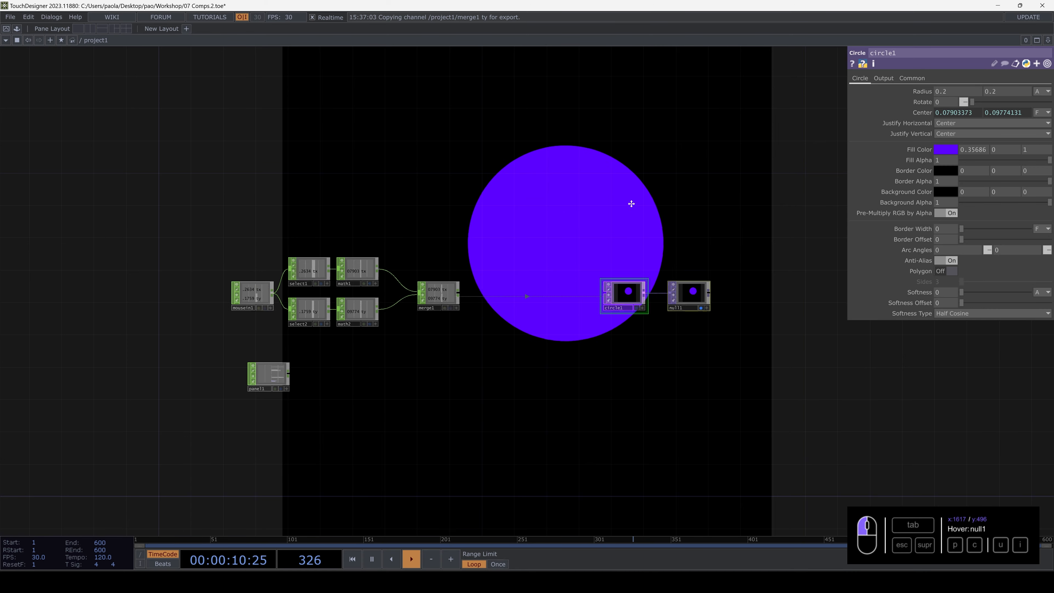
drag(628, 202, 520, 217)
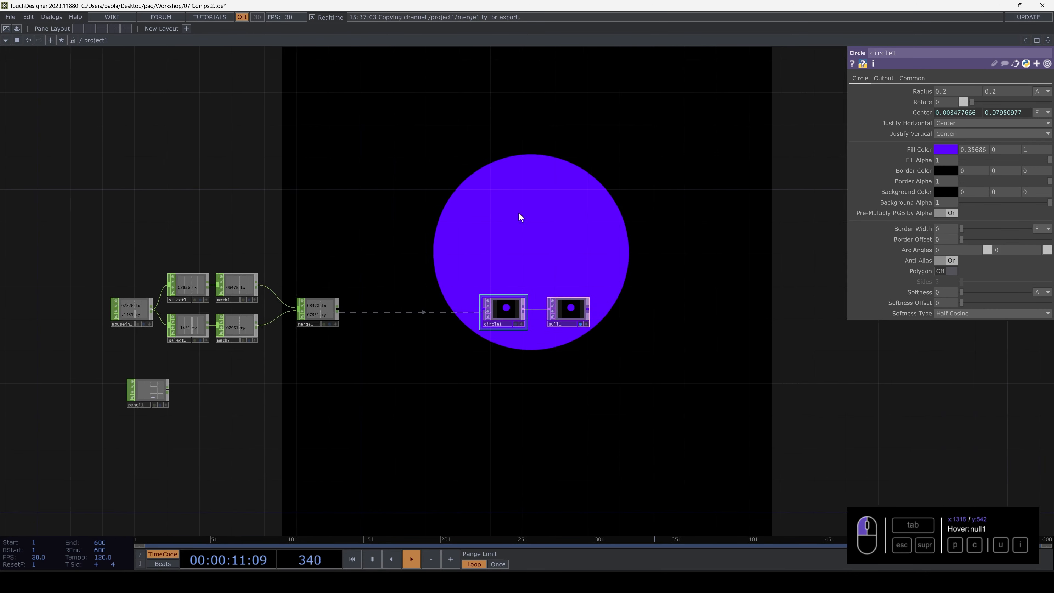
Split the workspace into two side-by-side panes and set the new pane's type to Panel.
click(90, 29)
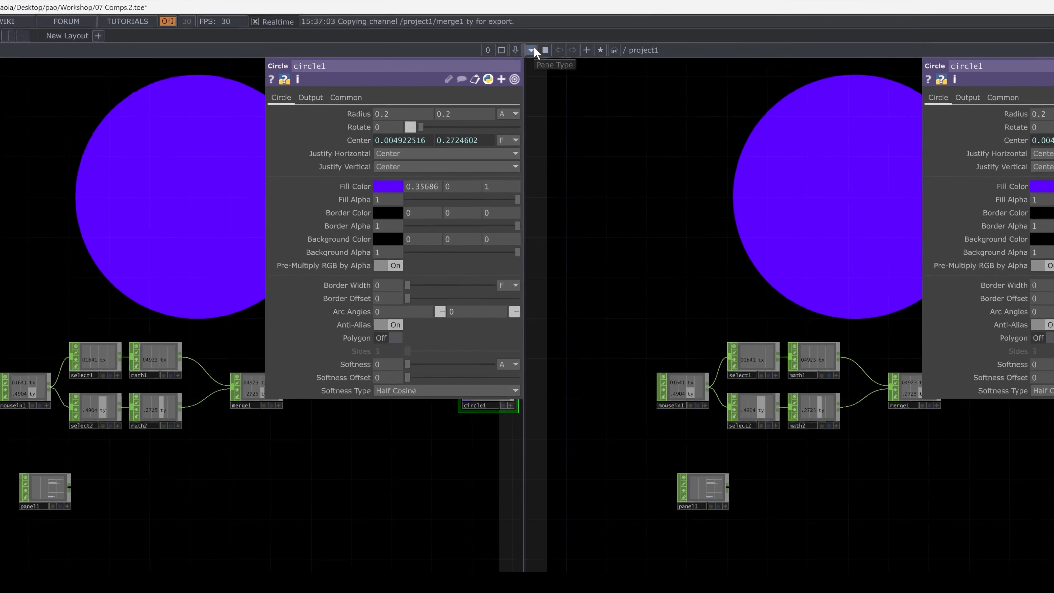
click(534, 40)
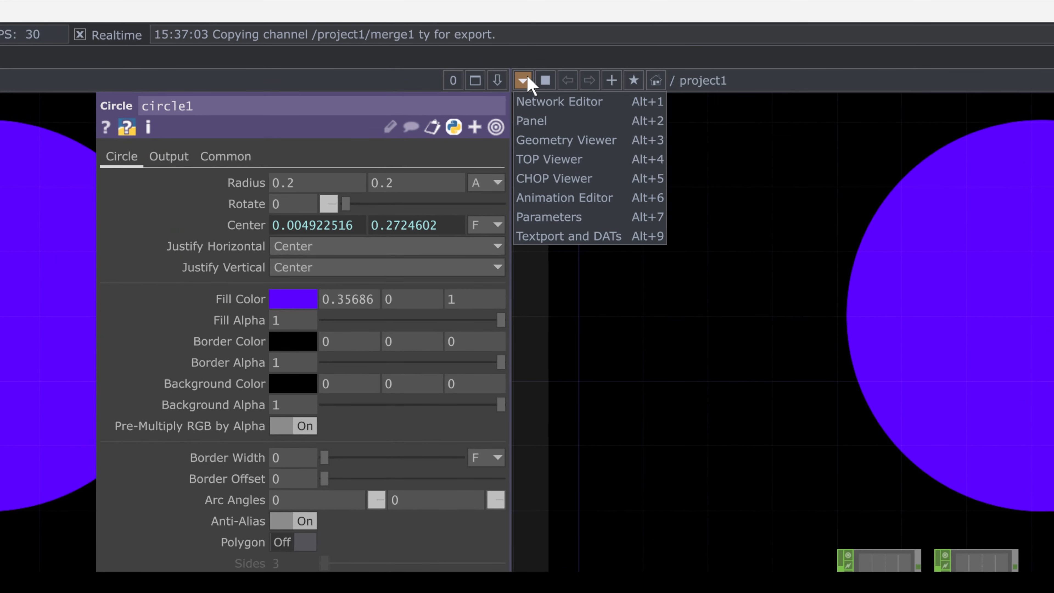
click(541, 126)
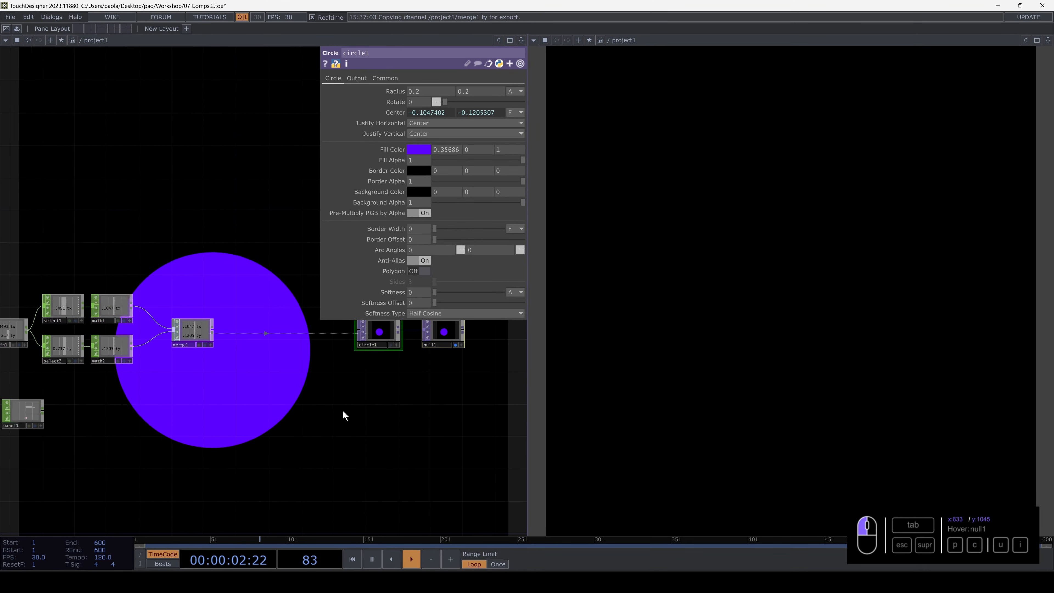
Rename the null1 operator after the circle to out1 and turn off its background display.
key(p)
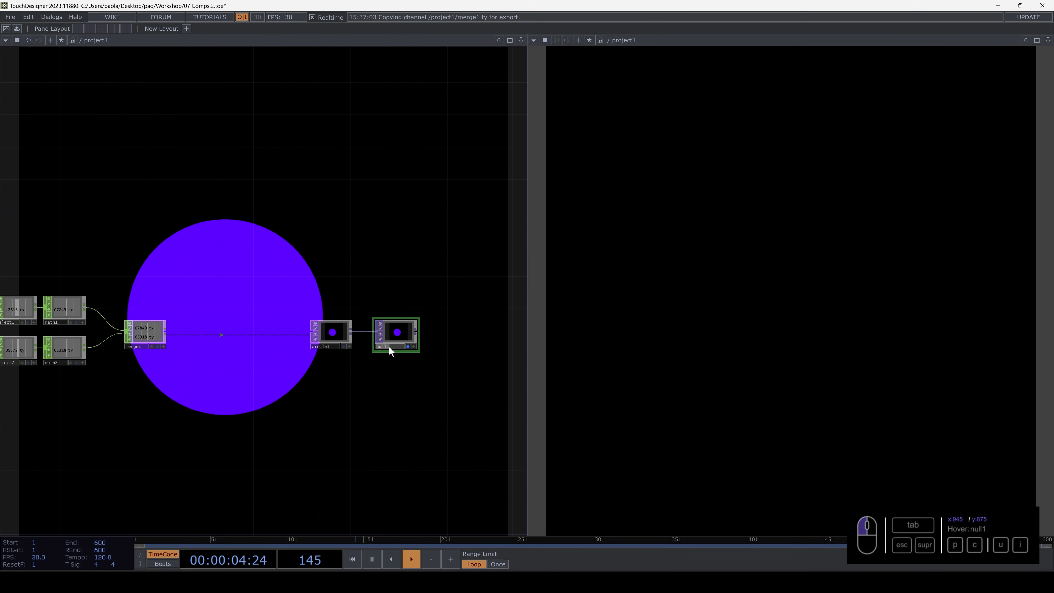
text(1)
key(Return)
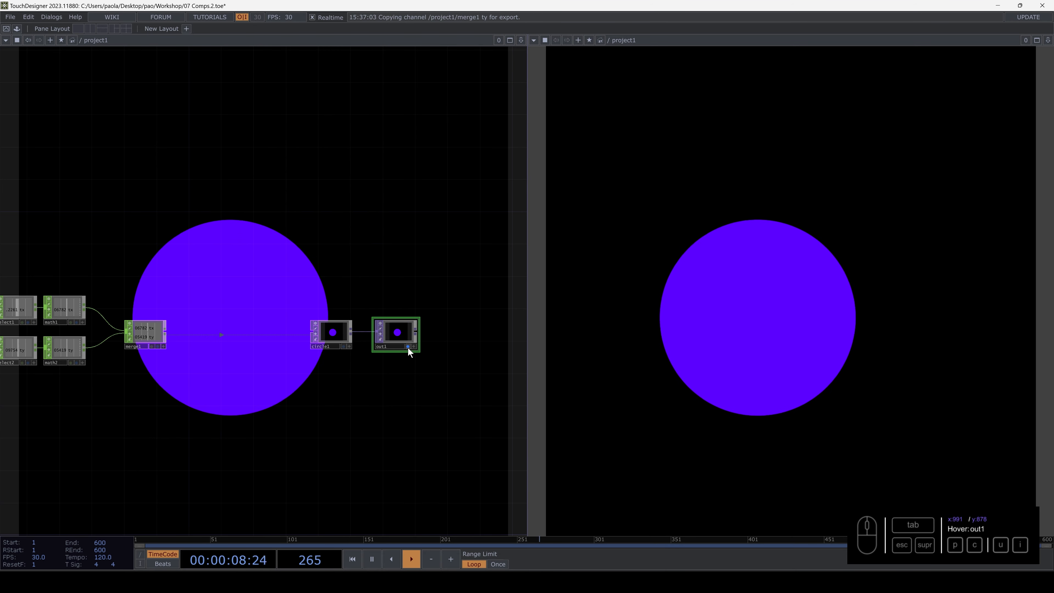
click(409, 345)
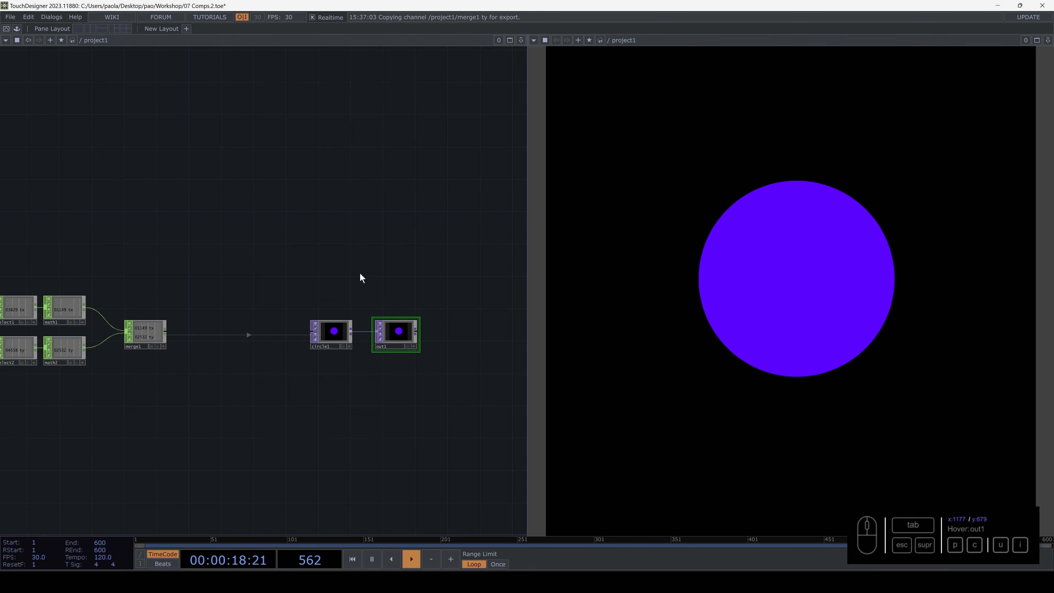
Examine the panel1 channels, including insideu and insidev, while moving the pointer over the circle output.
drag(264, 280, 511, 144)
scroll(214, 288, up, 4)
scroll(214, 287, up, 2)
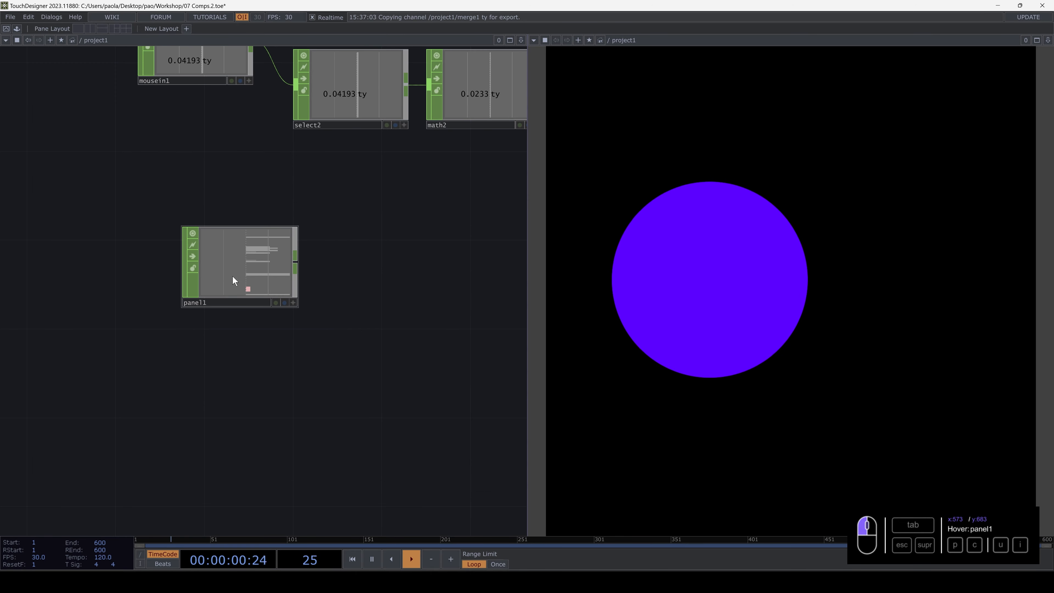
drag(232, 276, 186, 318)
scroll(168, 338, up, 5)
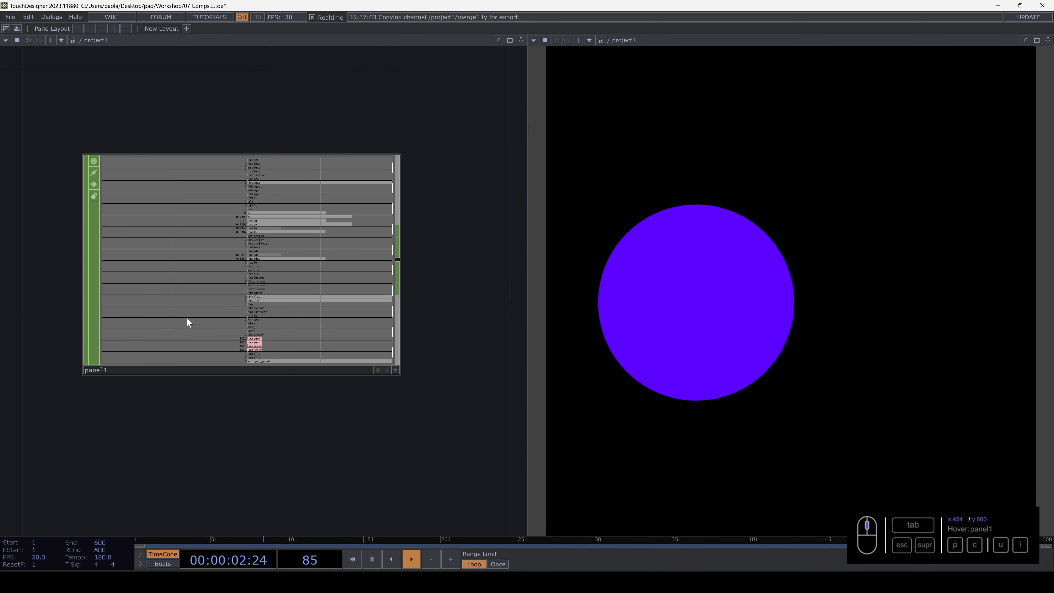
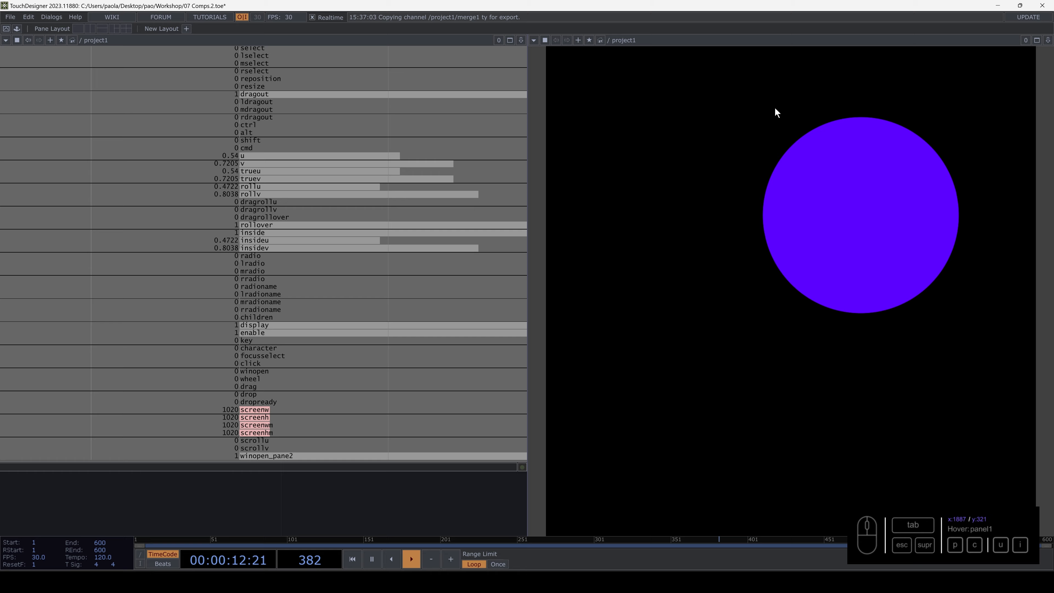
scroll(350, 361, up, 5)
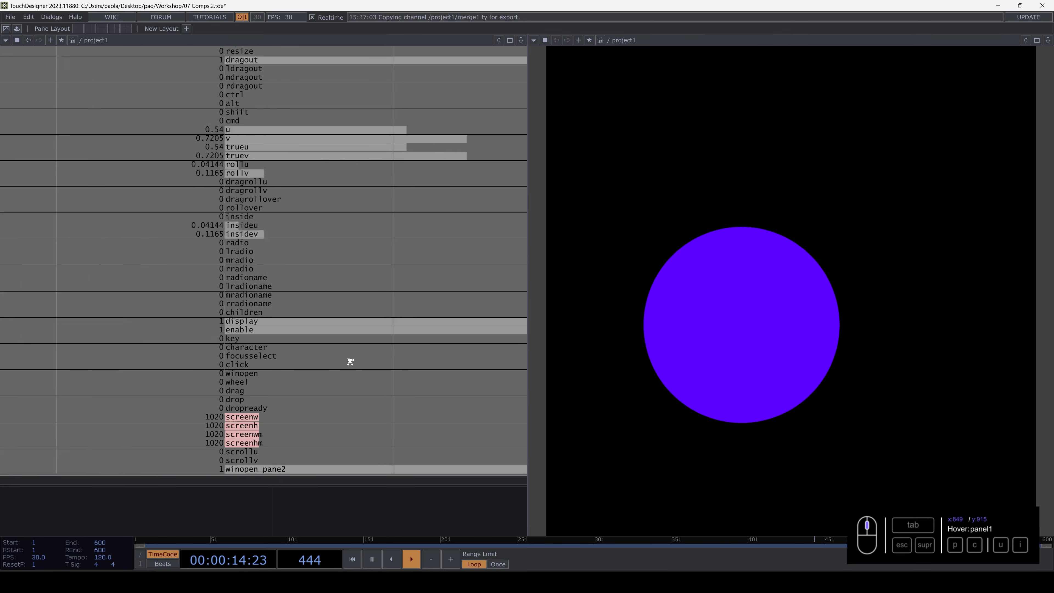
scroll(350, 359, down, 10)
Add a Select CHOP fed by panel1 and set its channel name to insideu.
drag(429, 331, 218, 375)
click(218, 376)
click(277, 320)
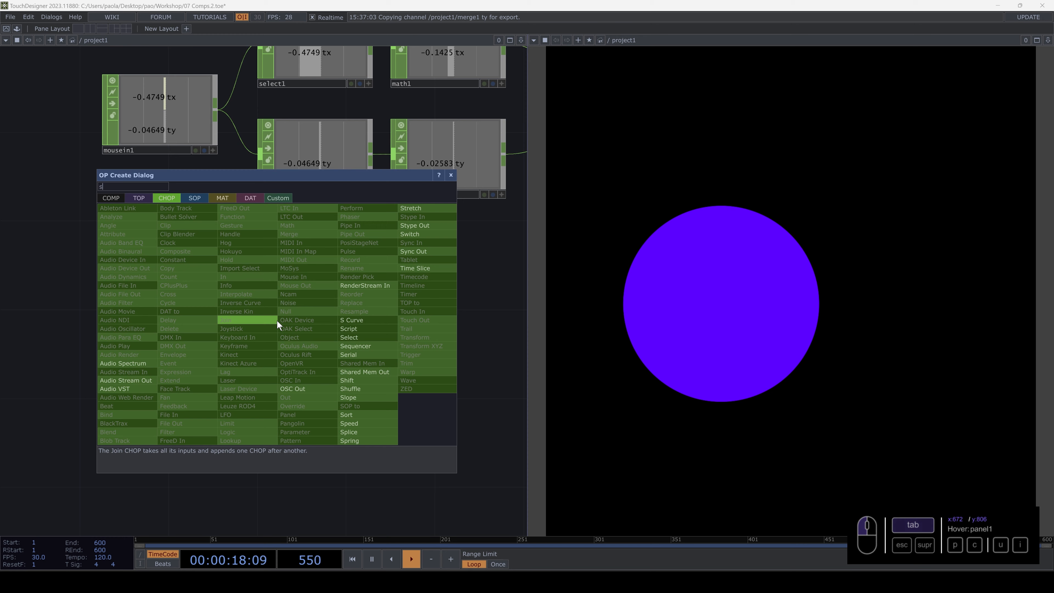
click(331, 323)
click(318, 318)
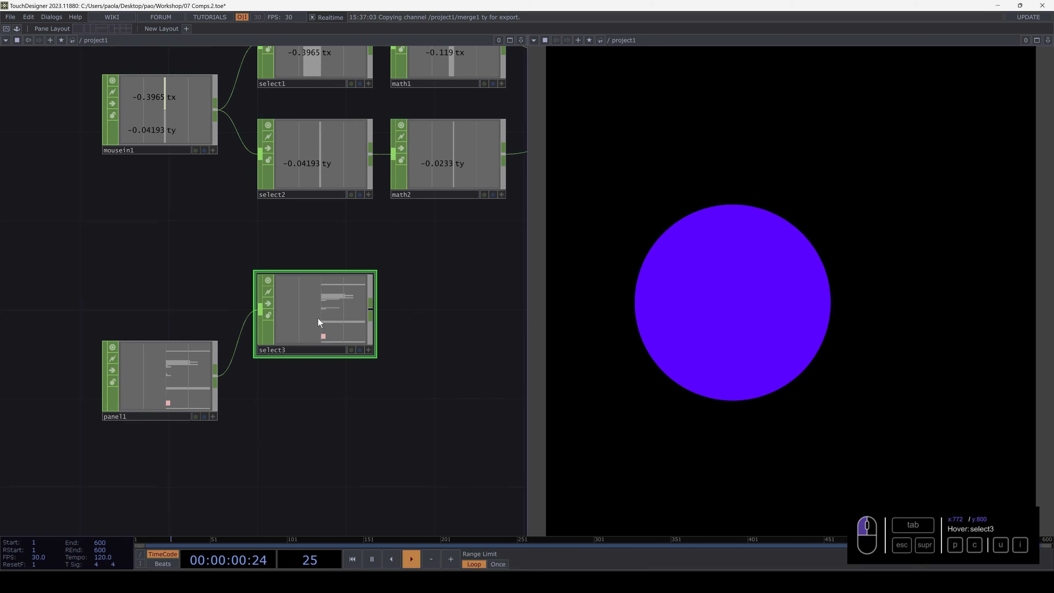
key(p)
click(520, 102)
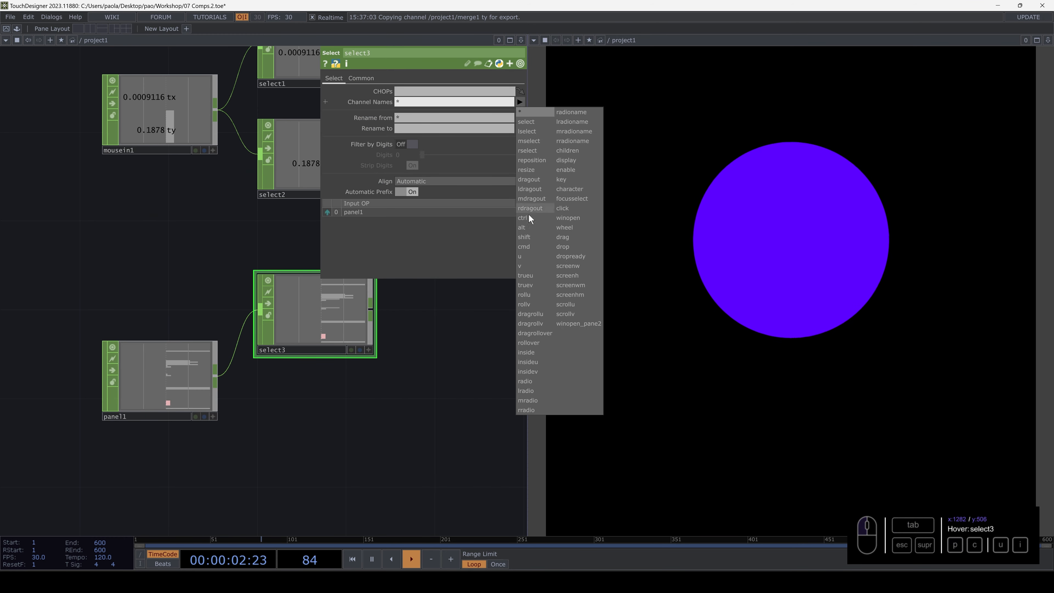
click(542, 360)
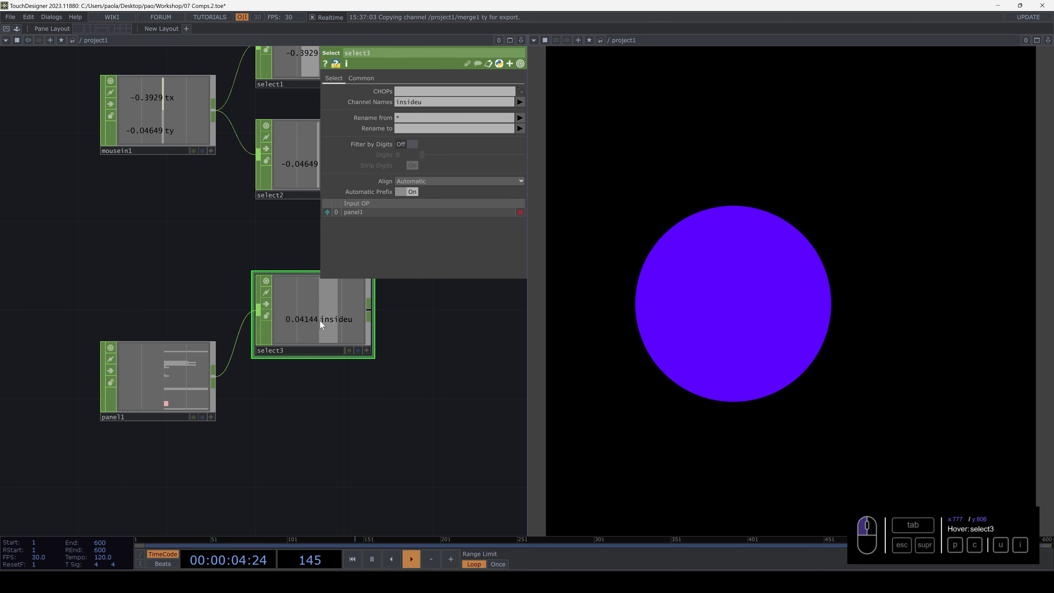
Duplicate the insideu Select CHOP, feed the copy from panel1 and set its channel name to insidev.
key(ctrl+c)
key(ctrl+v)
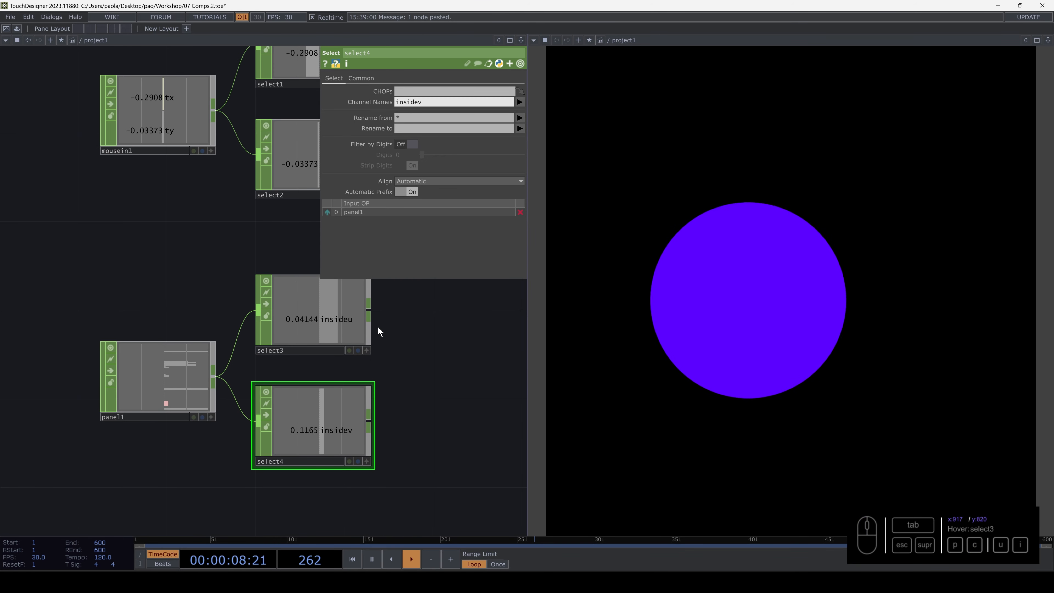
drag(376, 330, 200, 317)
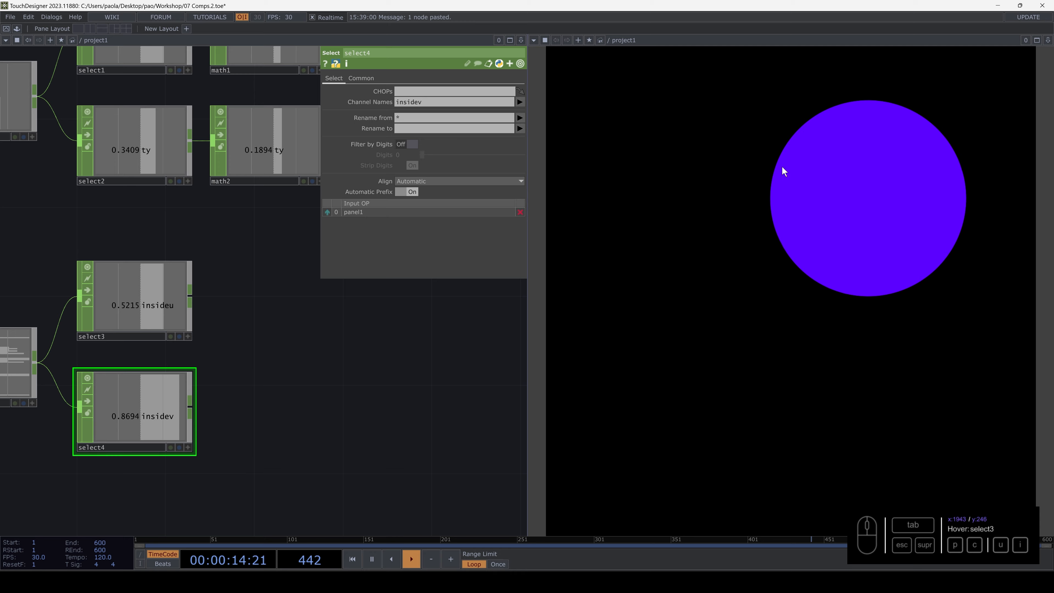
drag(278, 343, 276, 339)
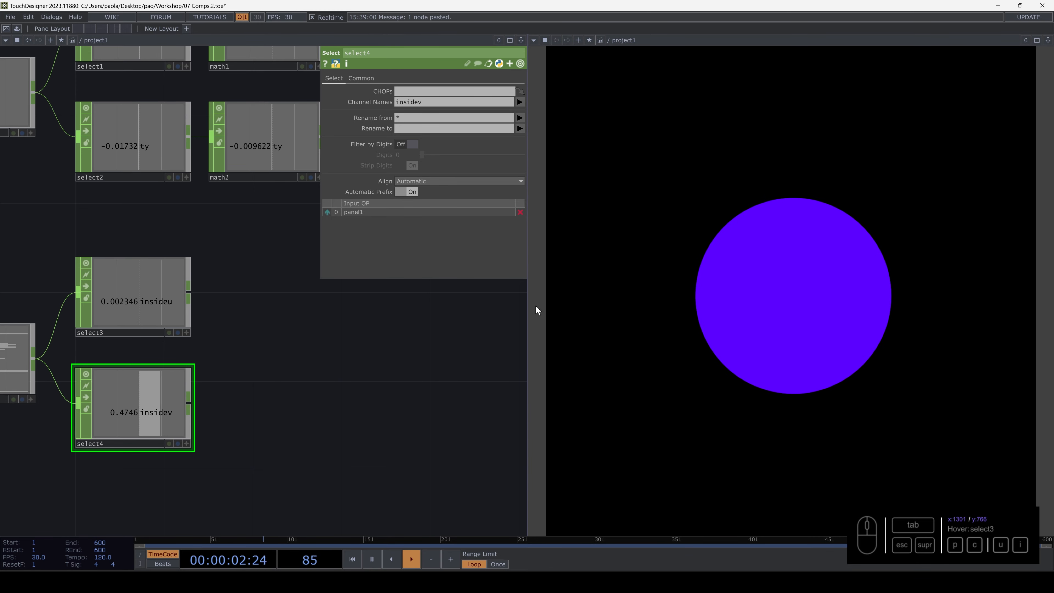
Add a Math CHOP connected to the output of select3.
scroll(242, 327, up, 3)
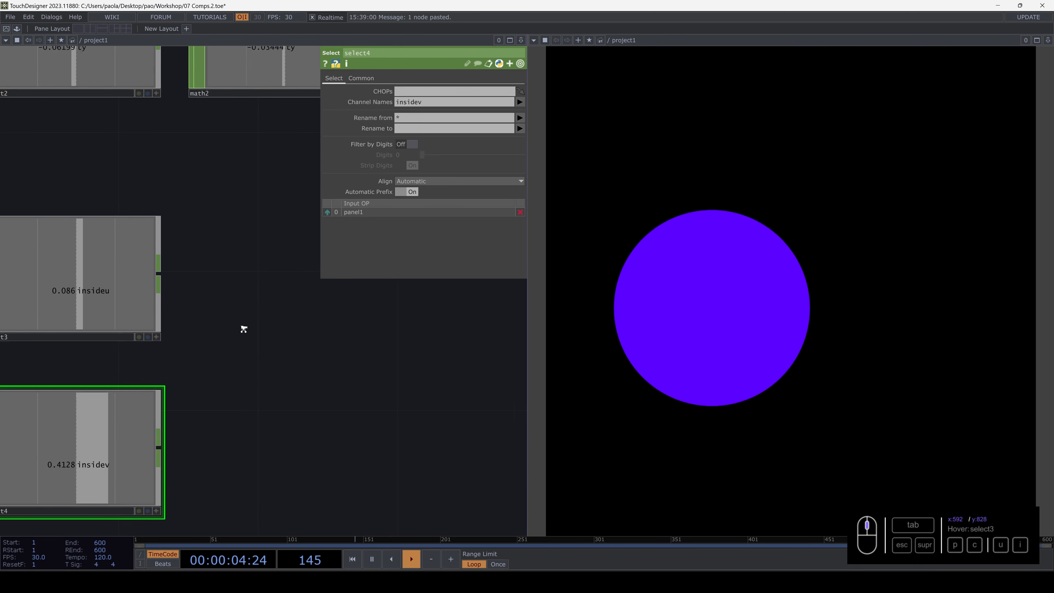
scroll(243, 329, down, 4)
scroll(243, 329, down, 1)
drag(230, 311, 175, 314)
key(Tab)
text(ma)
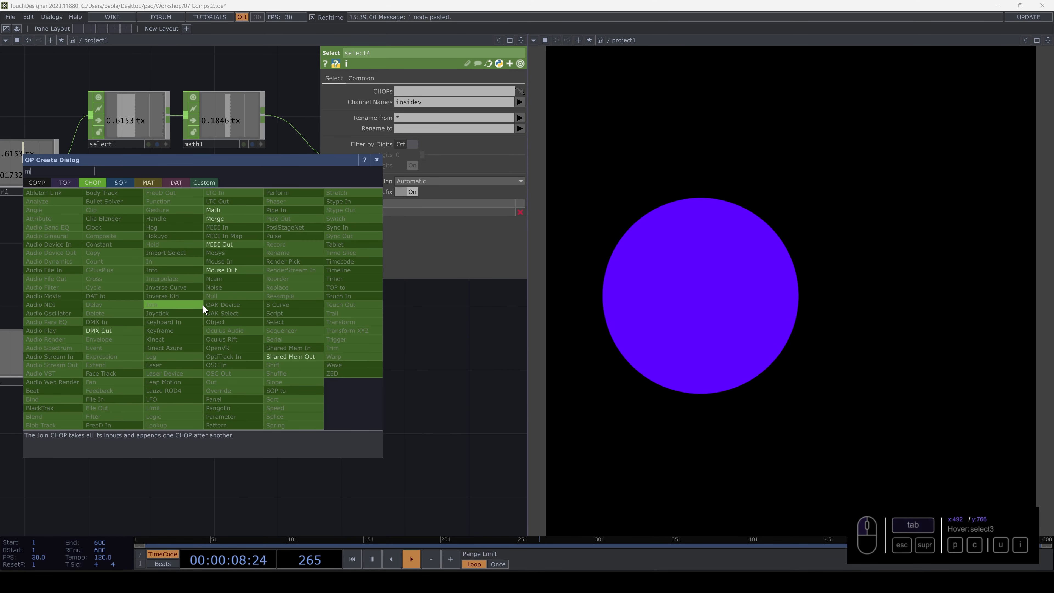
click(220, 210)
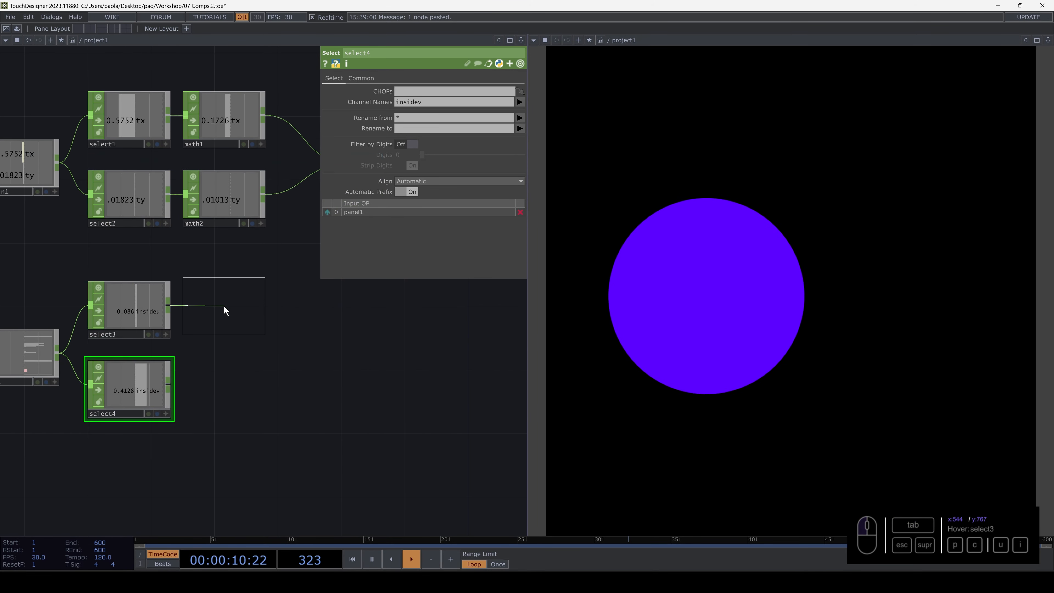
click(224, 304)
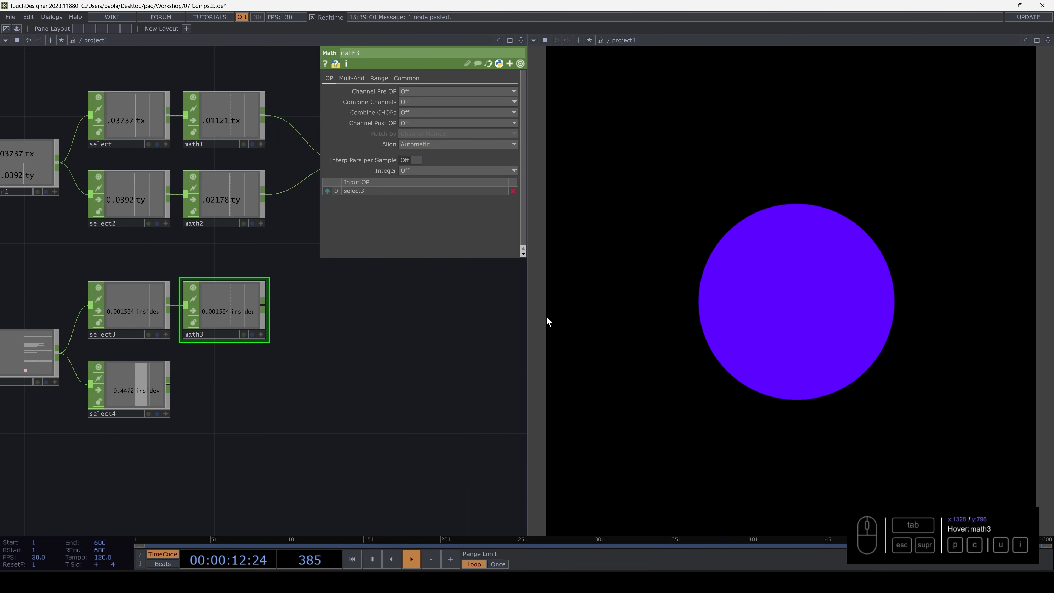
Remap math3 from the range 0 to 0.4 onto the range -0.3 to 0.3.
click(378, 78)
click(465, 89)
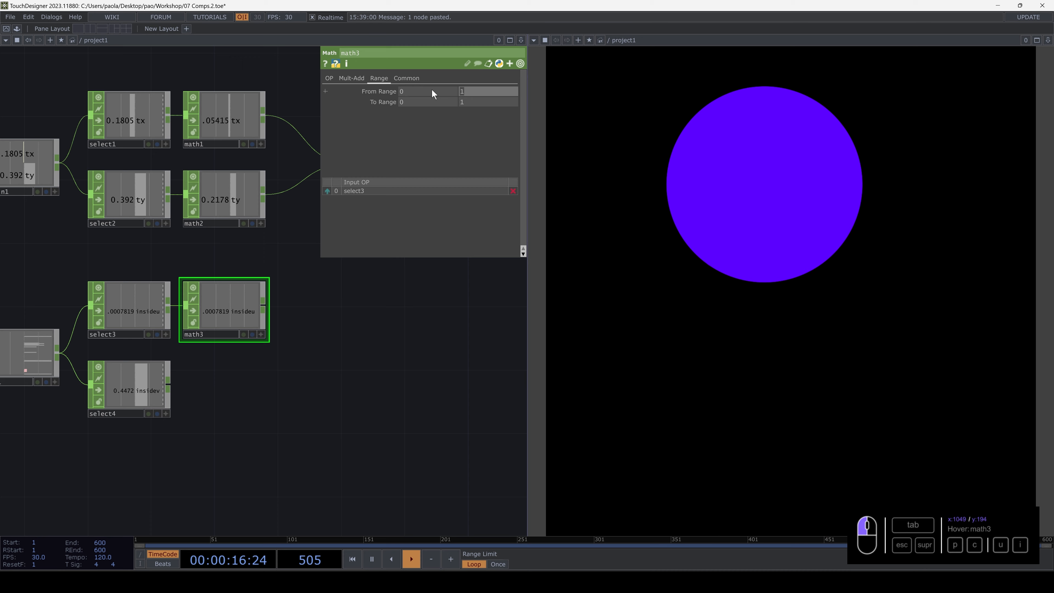
text(0.4)
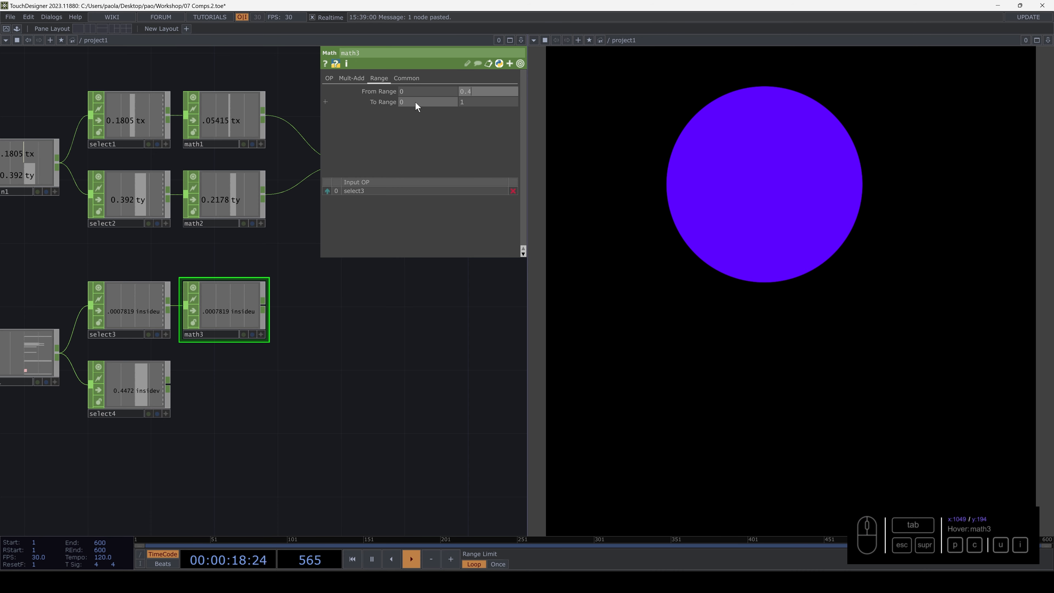
key(Tab)
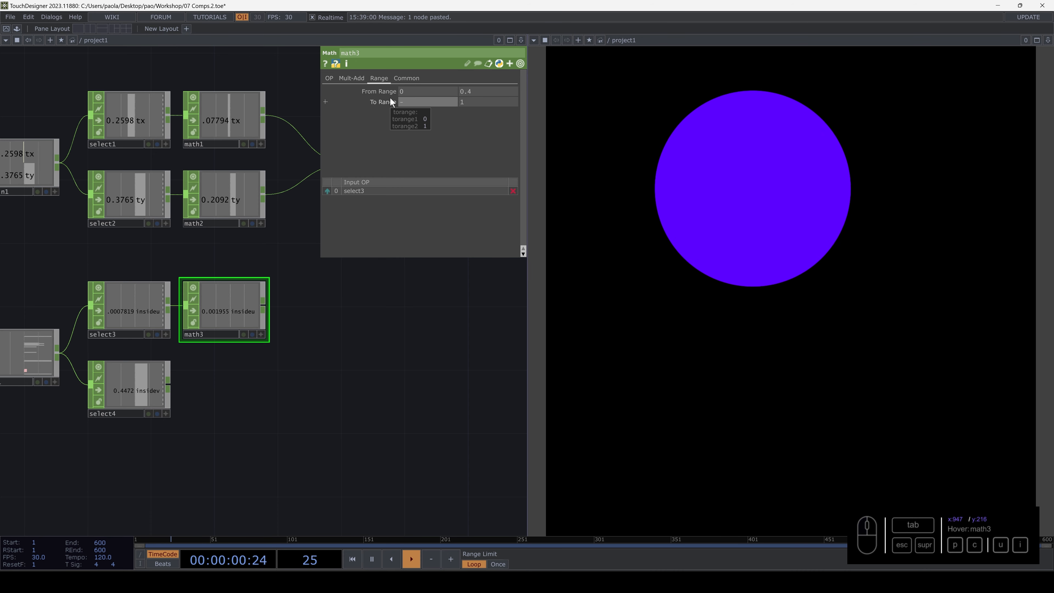
key(Tab)
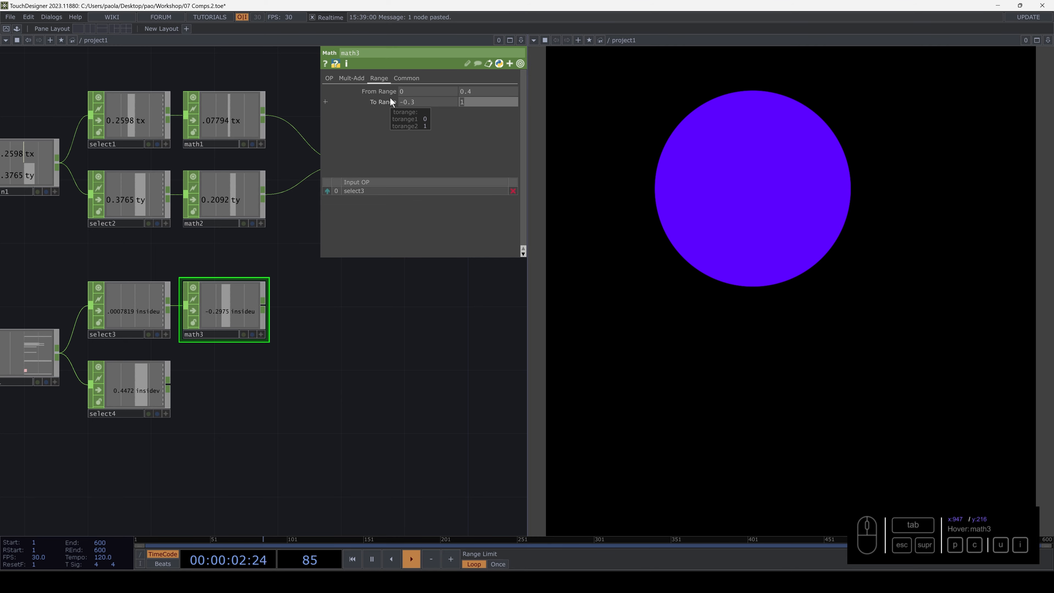
text(0.3)
key(Return)
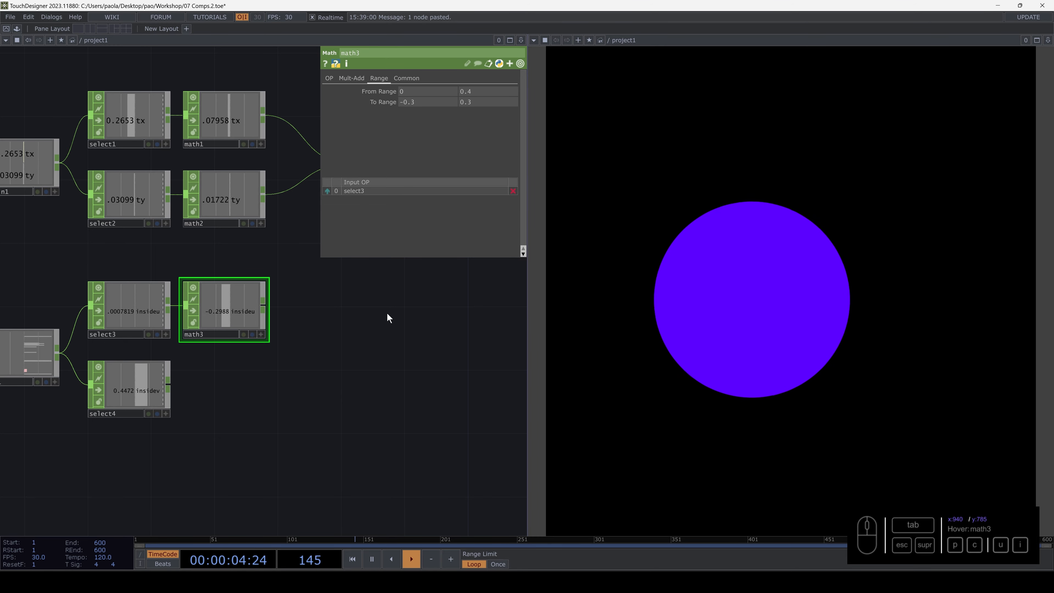
Duplicate math3 below the original and connect select4 to the copy.
drag(387, 313, 323, 309)
key(ctrl+c)
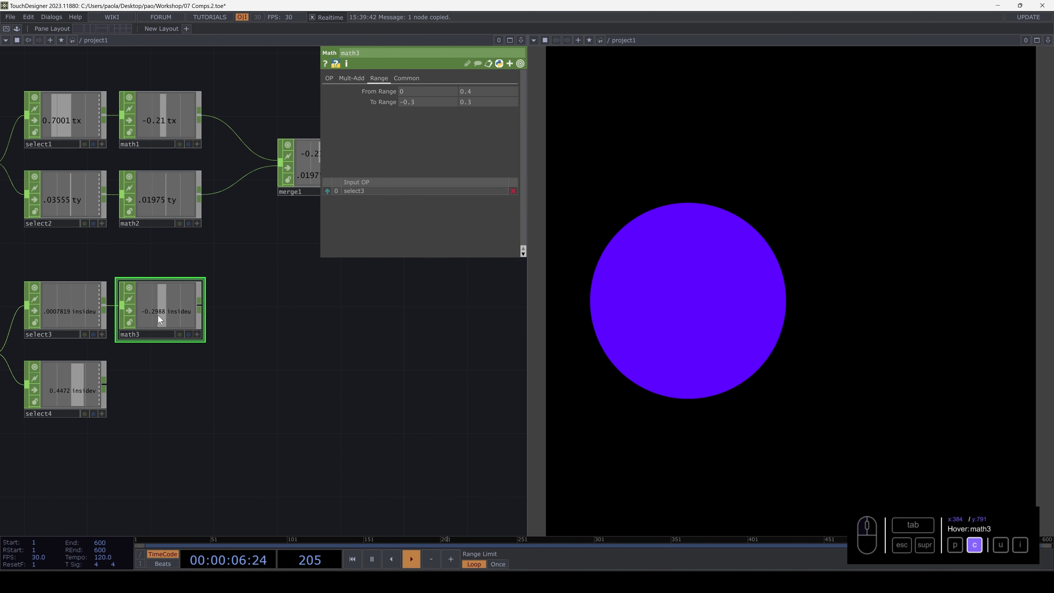
key(ctrl+v)
drag(106, 388, 134, 364)
drag(203, 390, 170, 390)
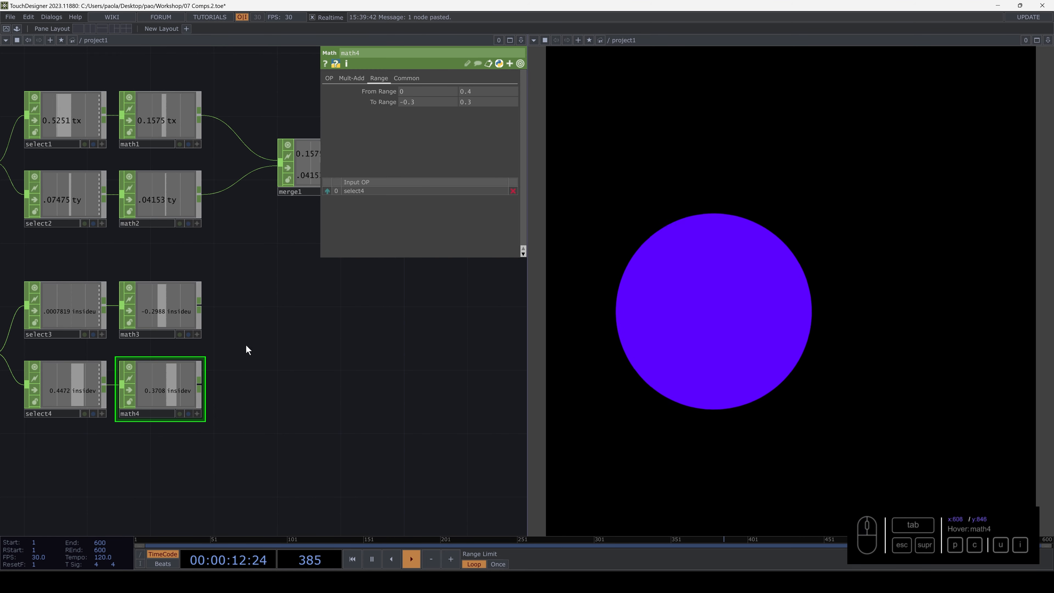
Add a Merge CHOP and connect both math3 and math4 into it.
click(199, 308)
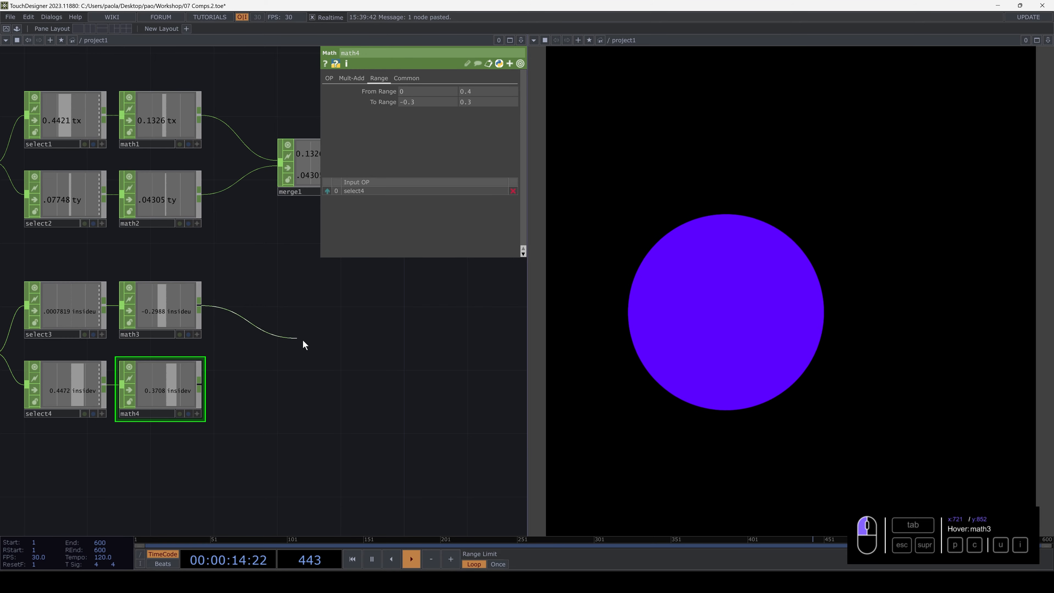
key(Tab)
text(merg)
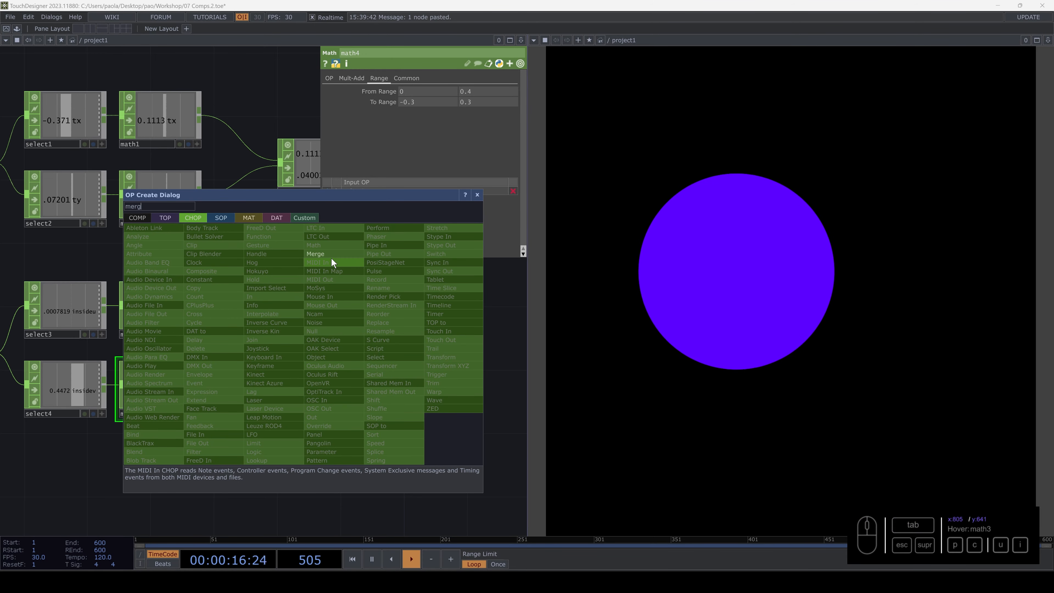
click(328, 254)
click(330, 379)
click(199, 380)
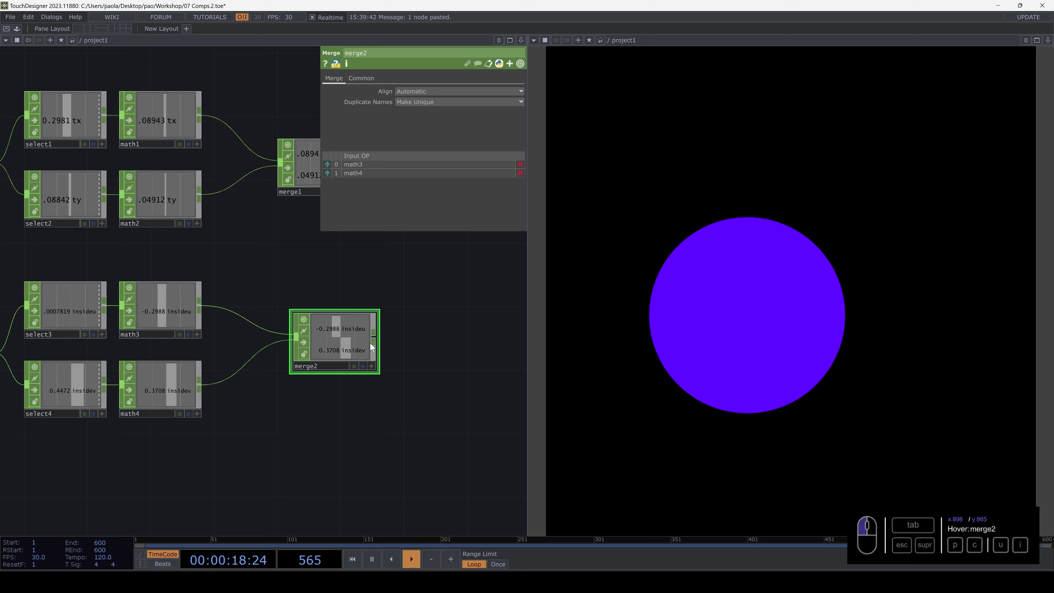
click(295, 346)
Export merge2's insideu and insidev channels to the X and Y values of circle1's Center parameter.
drag(499, 301, 228, 369)
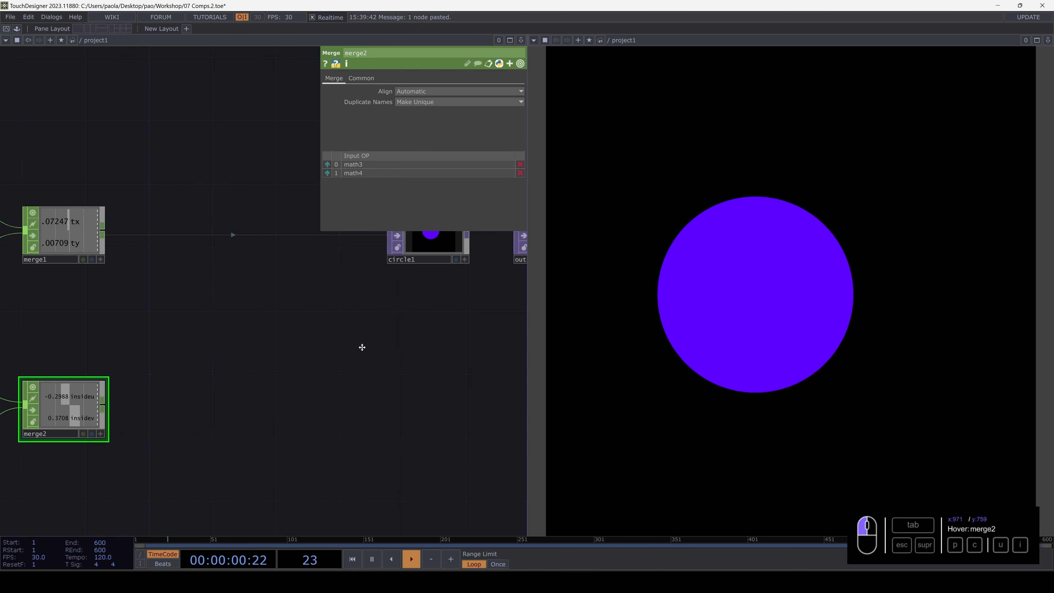
drag(362, 349, 317, 393)
click(387, 285)
drag(271, 353, 333, 370)
scroll(210, 439, up, 3)
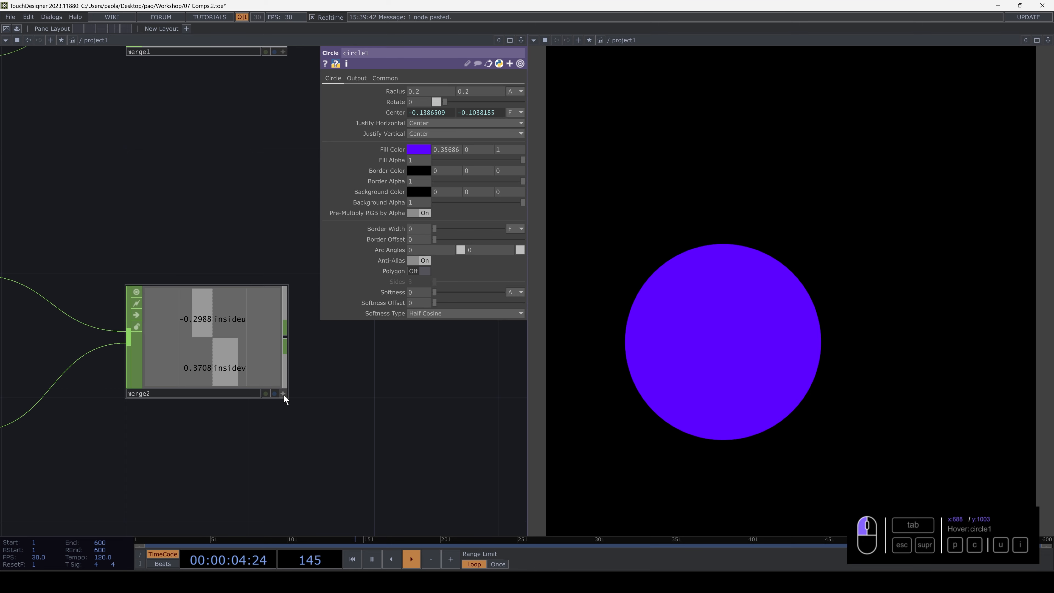
click(283, 394)
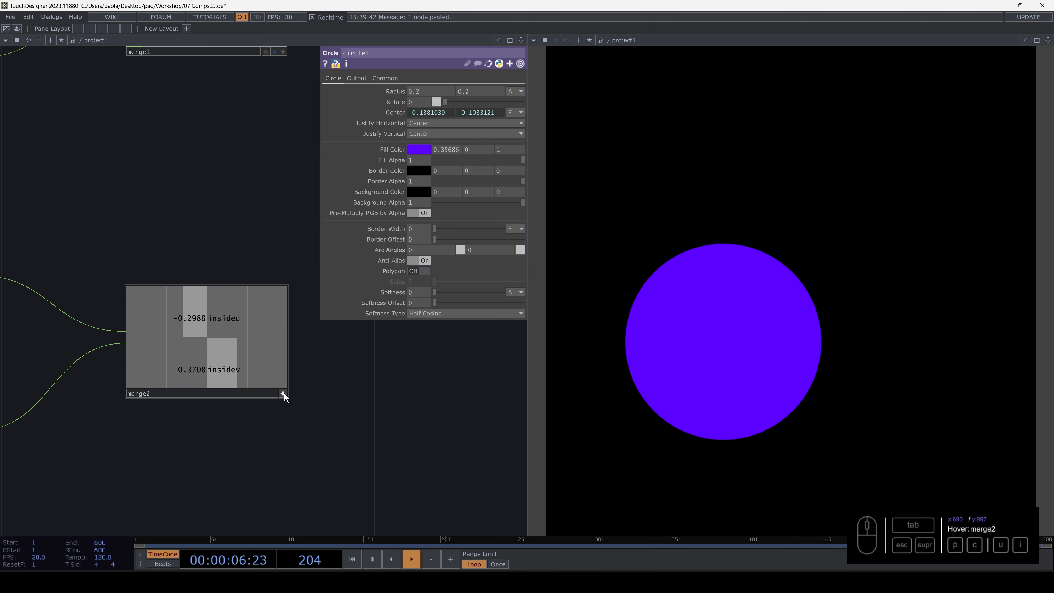
drag(215, 316, 427, 111)
click(434, 106)
drag(220, 366, 478, 108)
click(477, 107)
scroll(228, 228, down, 5)
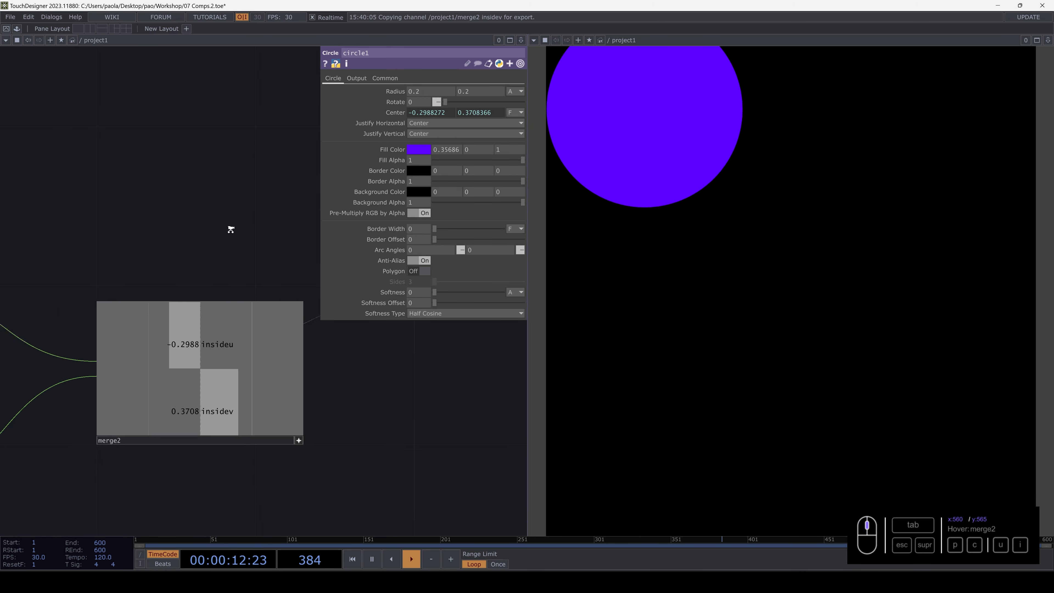
click(247, 287)
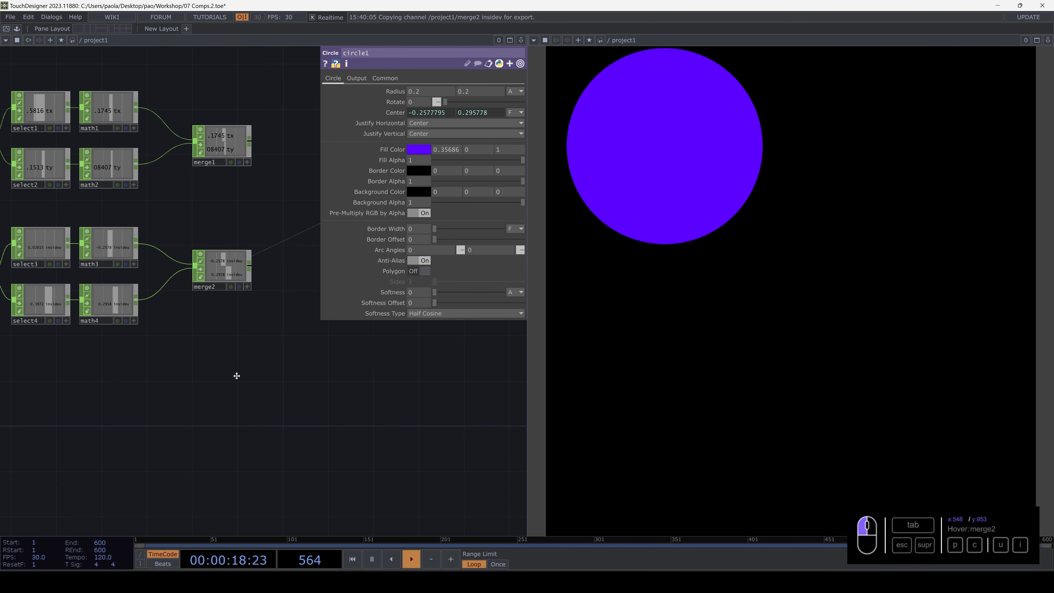
Set the From Range of math4 to 0 to 1.
scroll(266, 336, down, 3)
scroll(285, 320, up, 5)
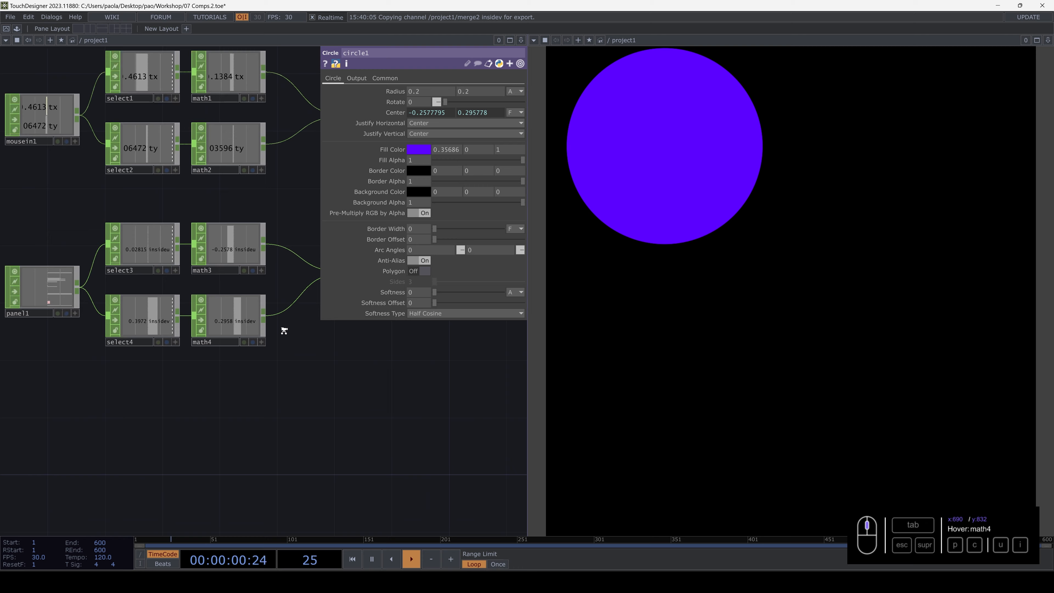
scroll(138, 266, up, 4)
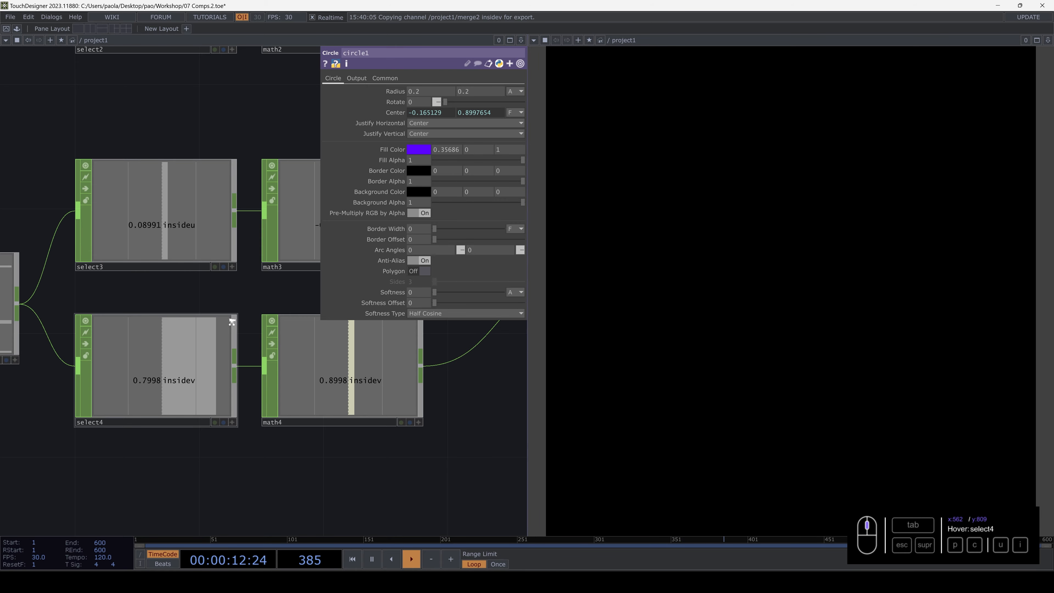
scroll(235, 316, down, 3)
click(294, 256)
drag(240, 227, 186, 257)
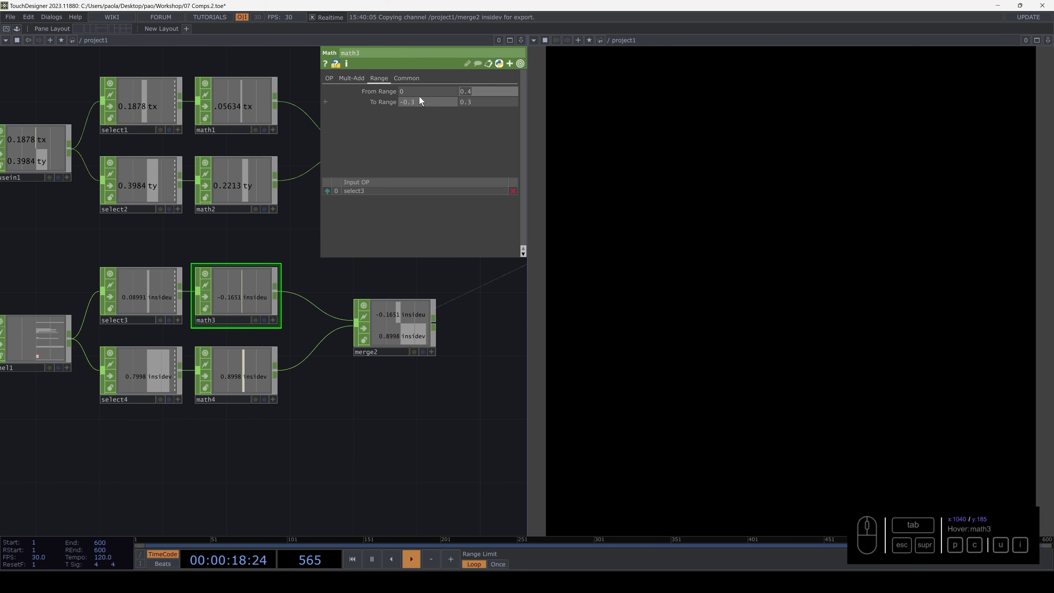
click(255, 370)
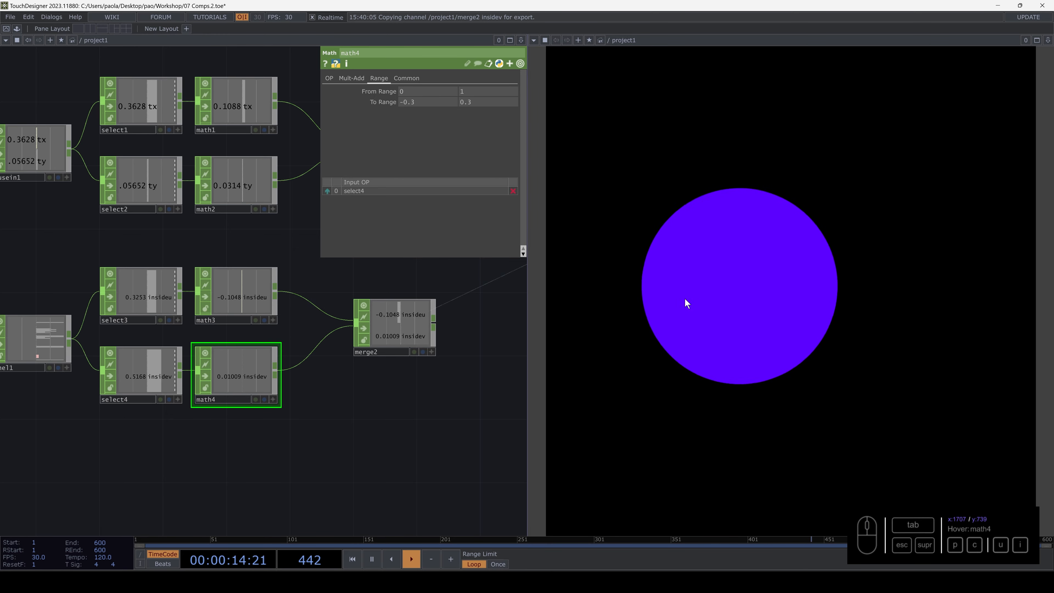
Hide the parameter window and save the project.
scroll(264, 375, up, 3)
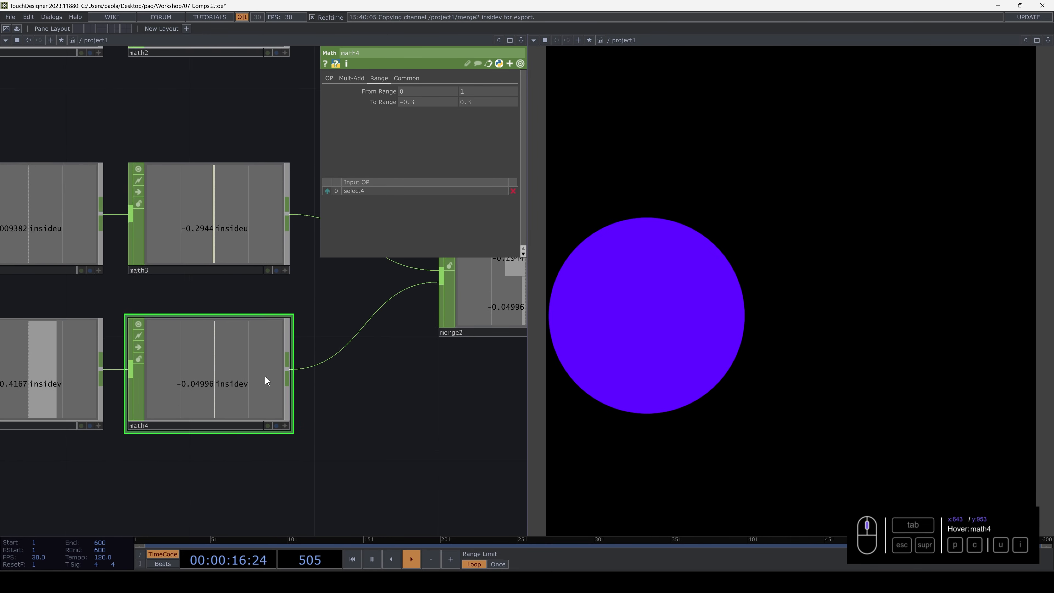
scroll(265, 376, down, 6)
key(h)
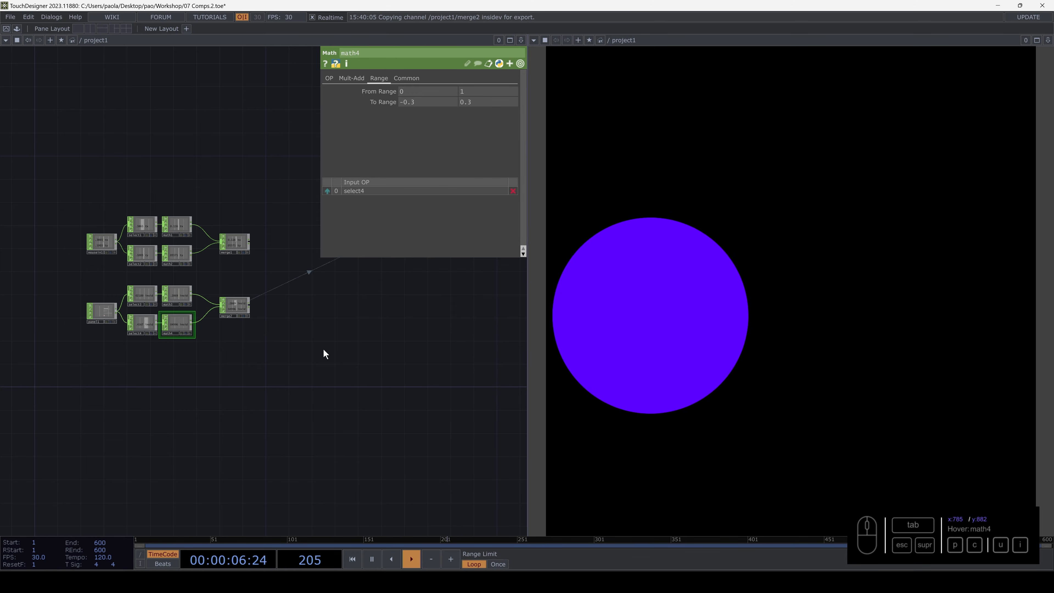
key(p)
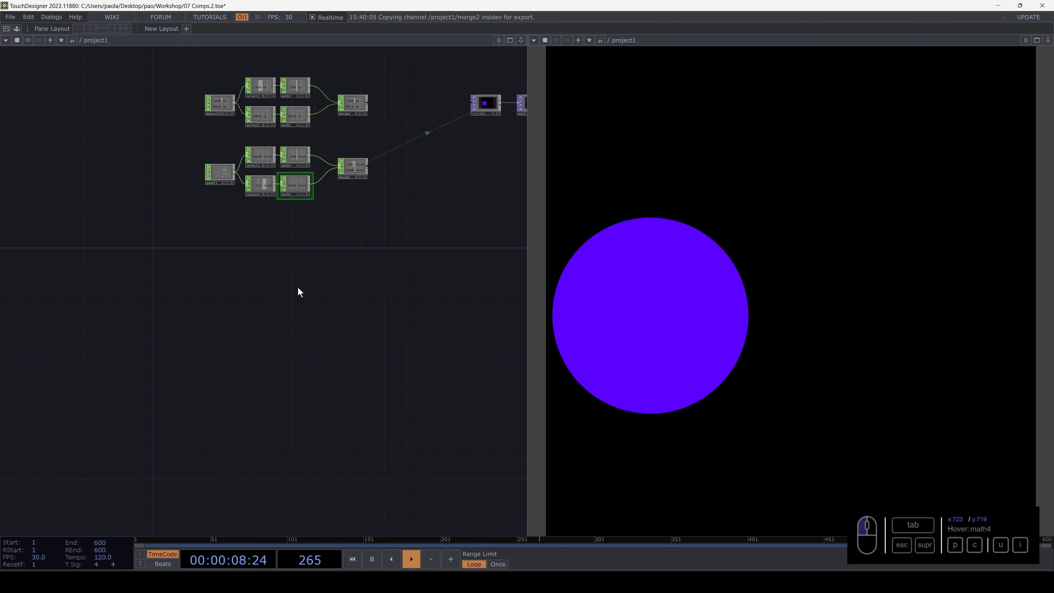
key(ctrl+s)
scroll(185, 264, down, 2)
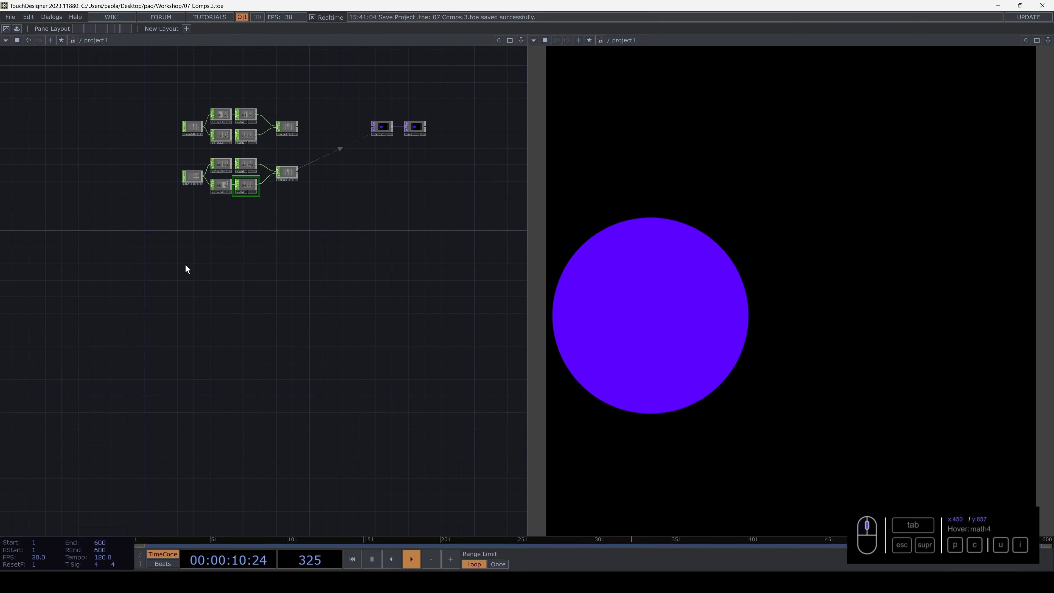
Add a Keyboard In CHOP in the empty area below the panel1 branch.
scroll(185, 264, up, 4)
scroll(185, 264, up, 2)
key(Tab)
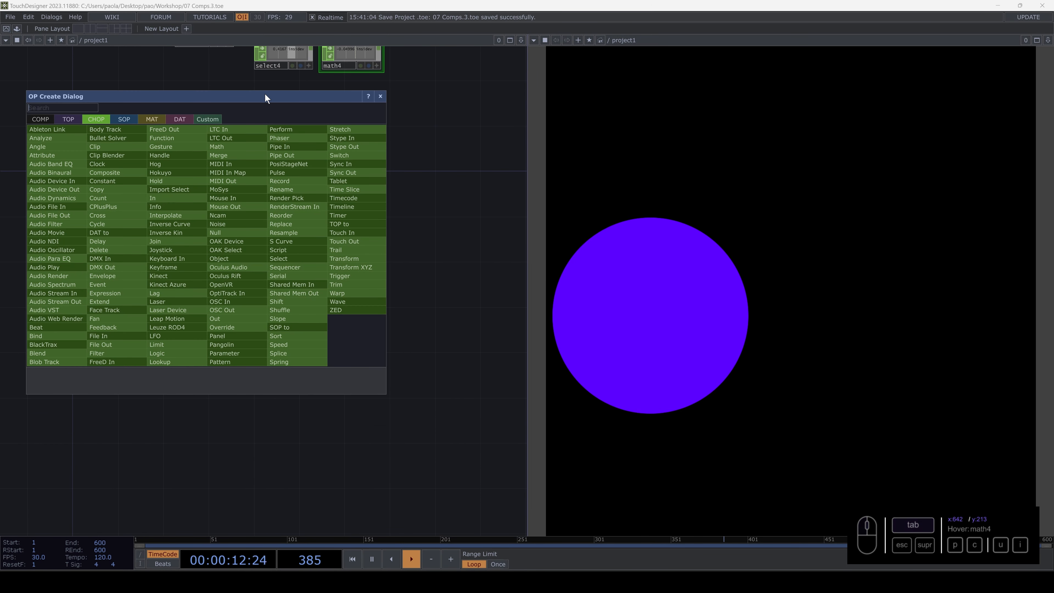
drag(265, 101, 287, 104)
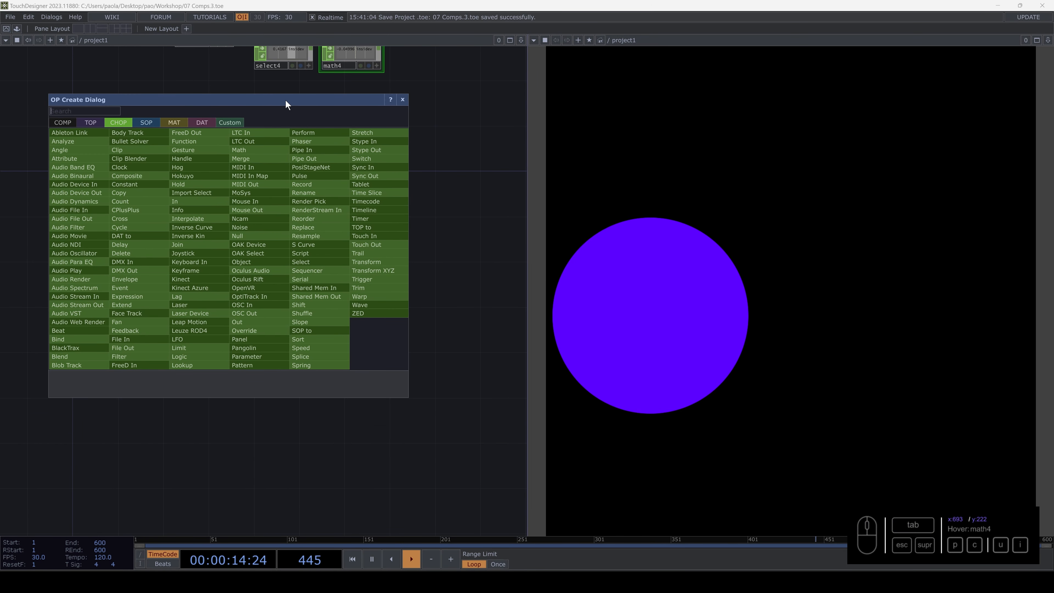
text(ke)
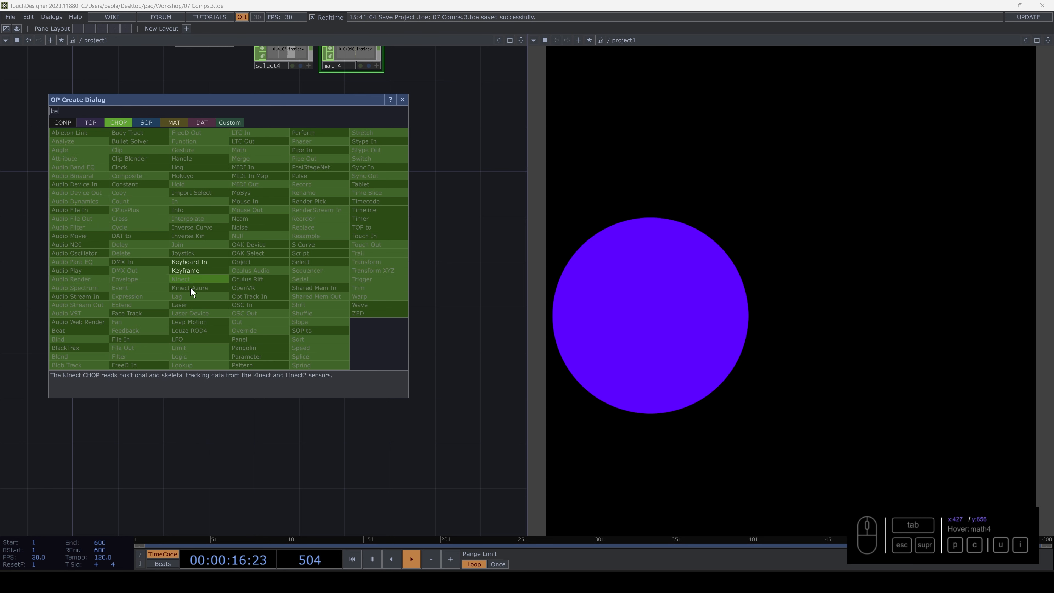
click(204, 262)
click(202, 260)
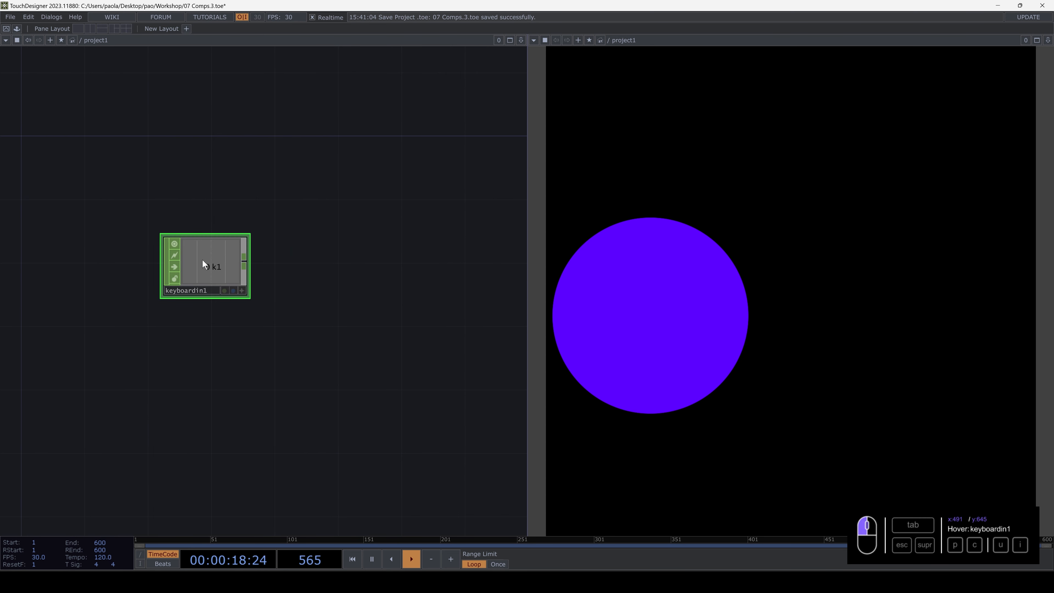
Show the parameters of keyboardin1 and widen the network pane.
key(p)
drag(532, 284, 699, 291)
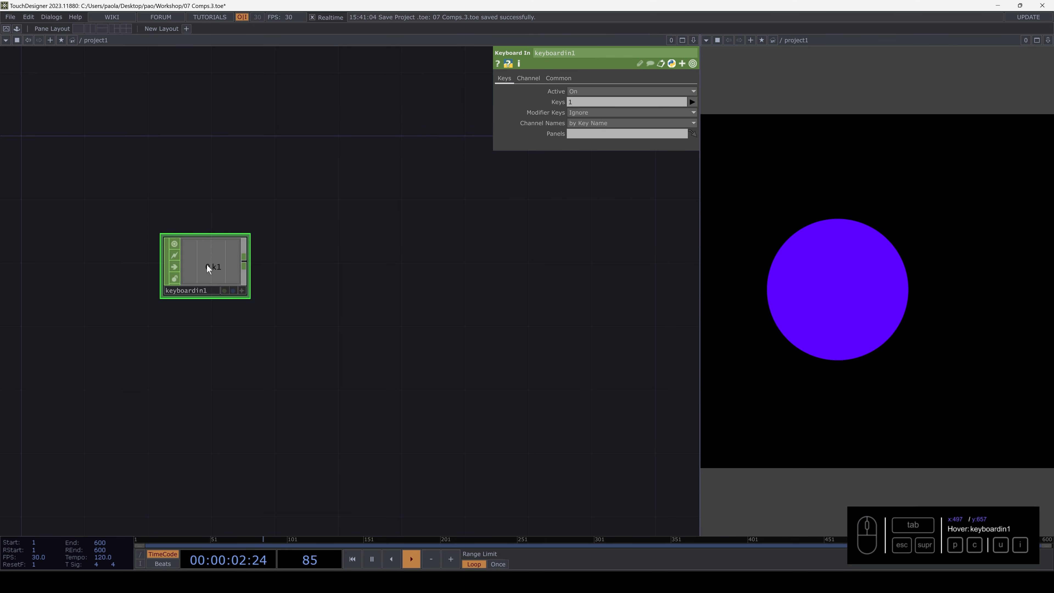
scroll(231, 267, up, 3)
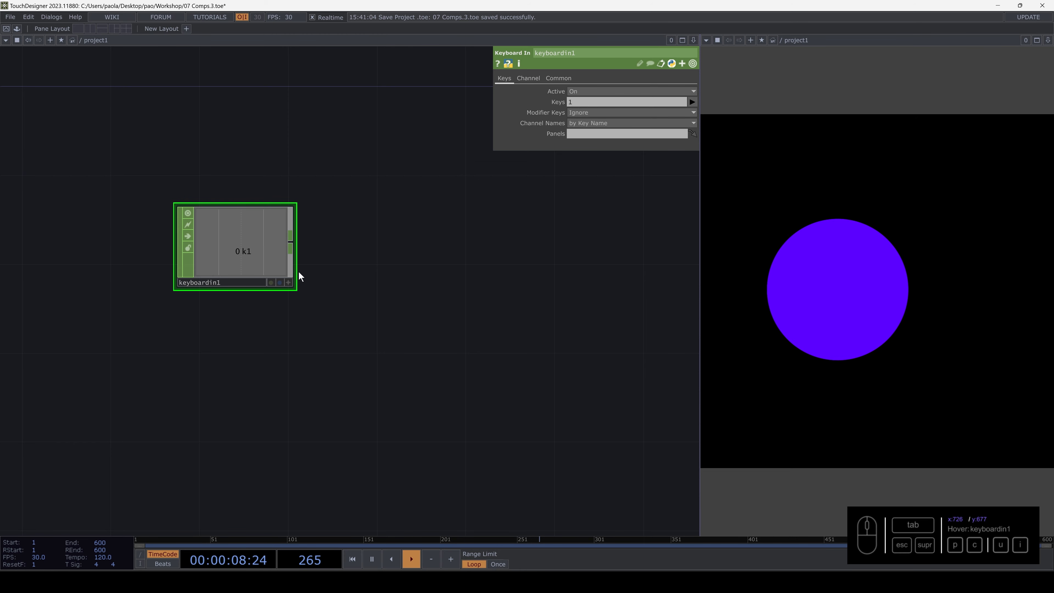
Test the response of keyboardin1's channel to the 1 key.
key(1)
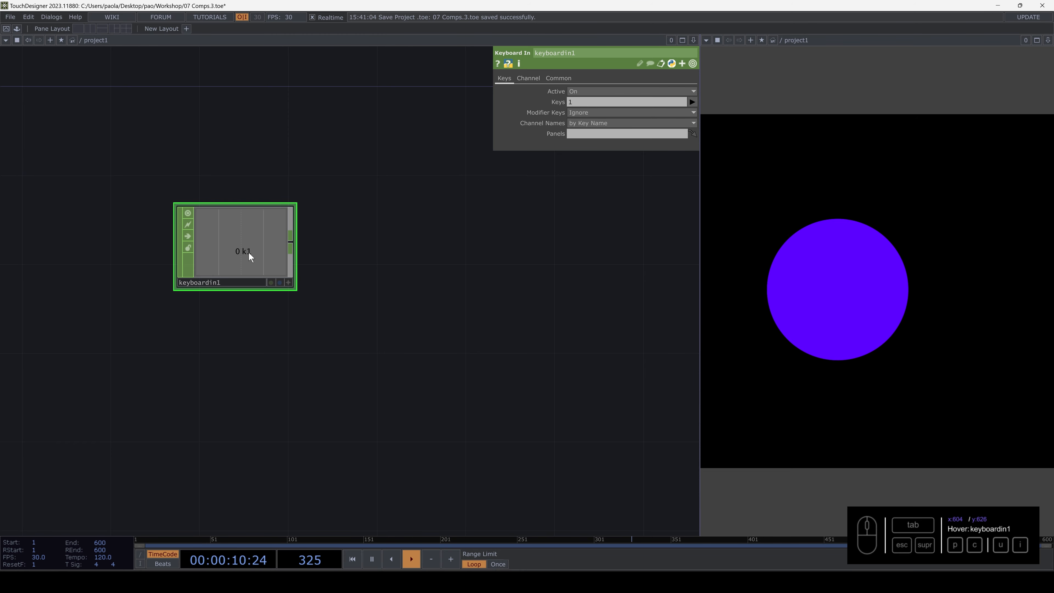
key(1)
key(1)
Add a Math CHOP connected to the output of keyboardin1.
scroll(281, 266, down, 5)
scroll(251, 269, up, 3)
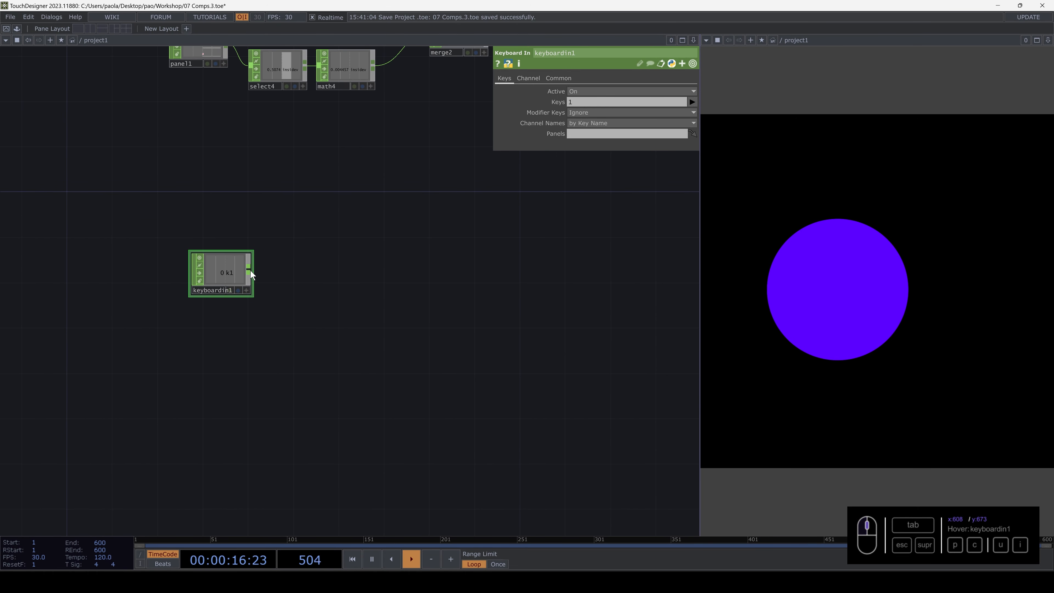
click(248, 269)
key(Tab)
text(m)
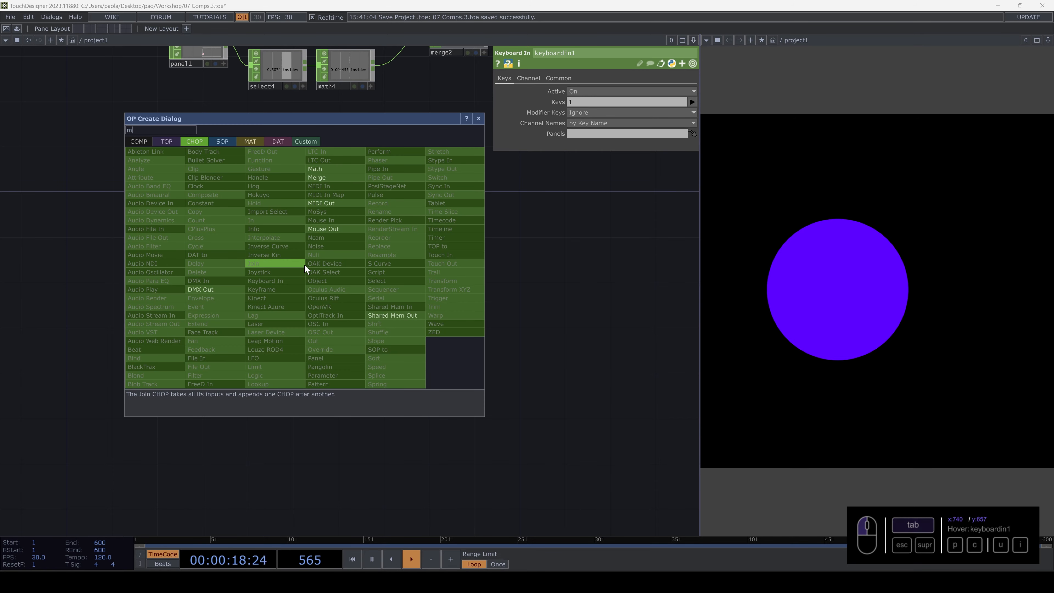
click(330, 168)
click(311, 277)
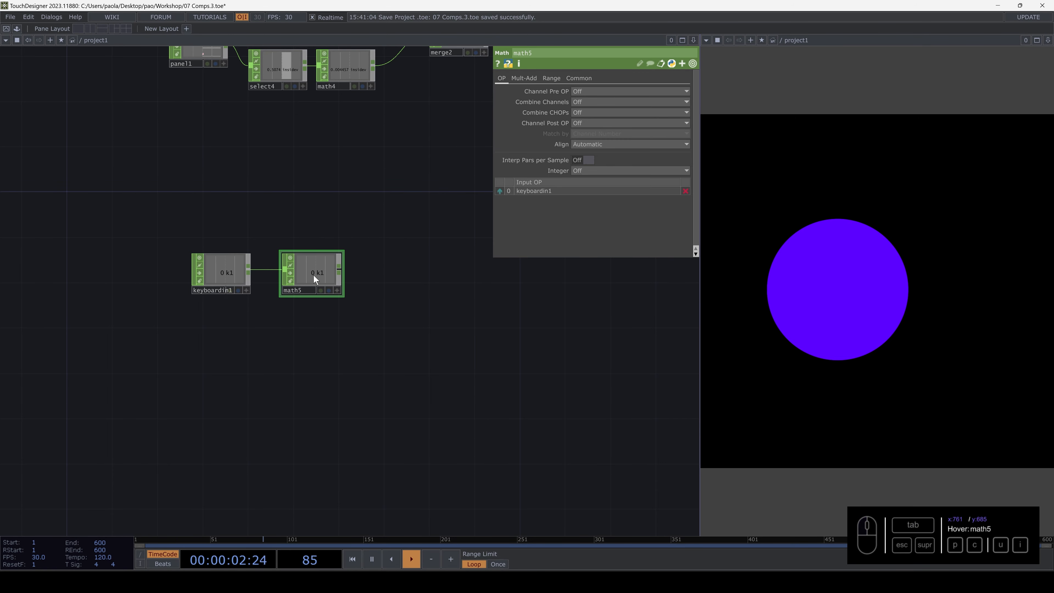
Set math5's To Range to 0.1 to 0.5.
click(321, 272)
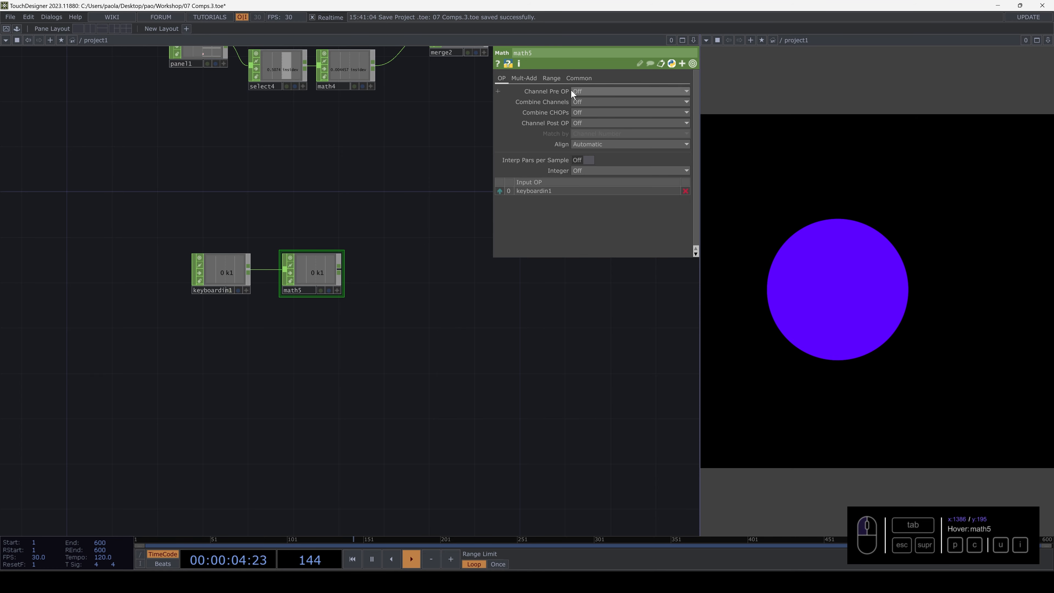
click(553, 78)
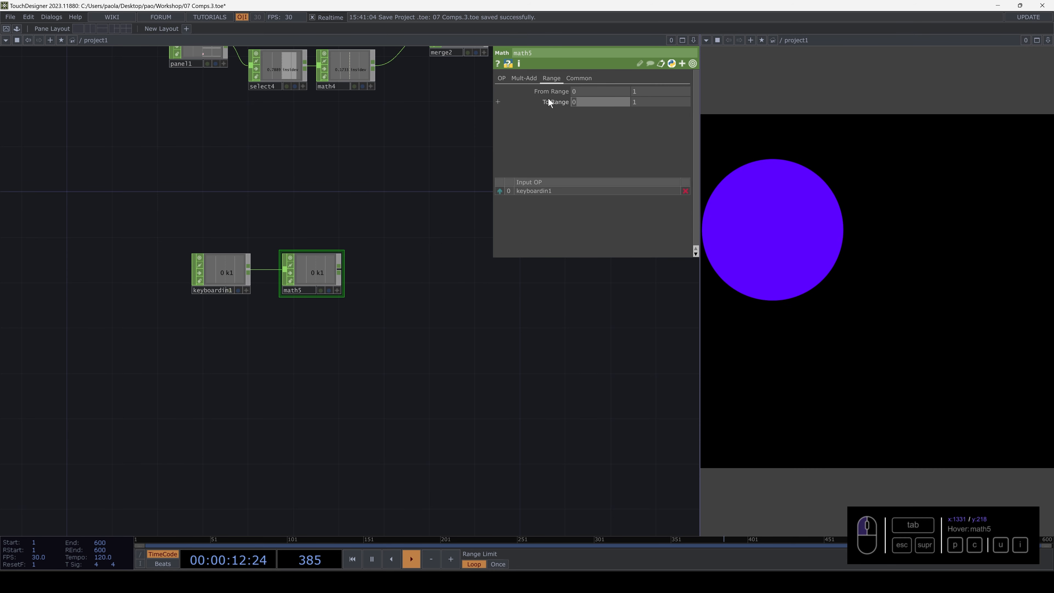
text(1)
key(Tab)
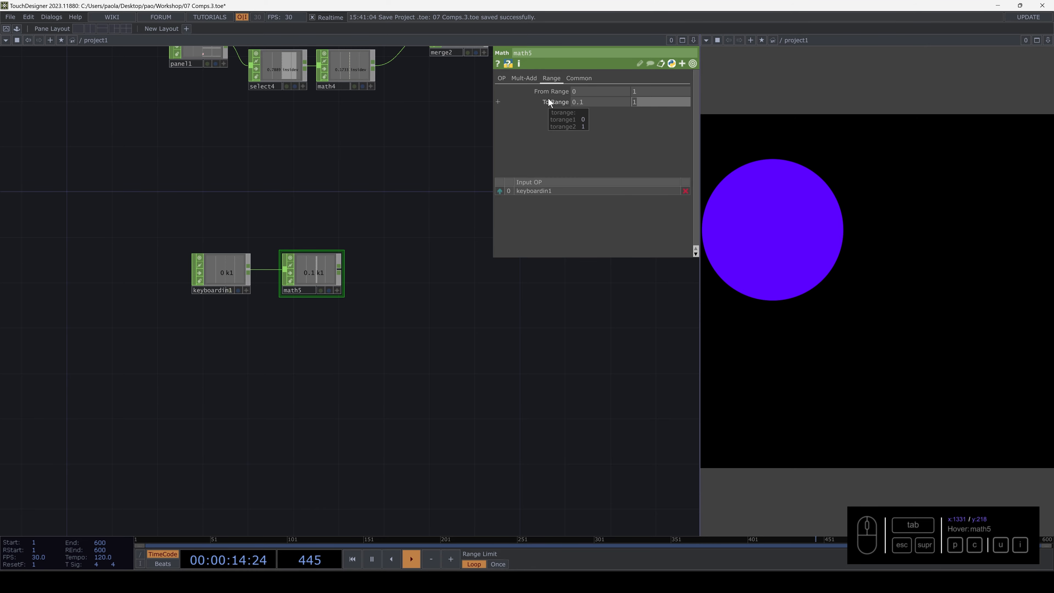
text(0.5)
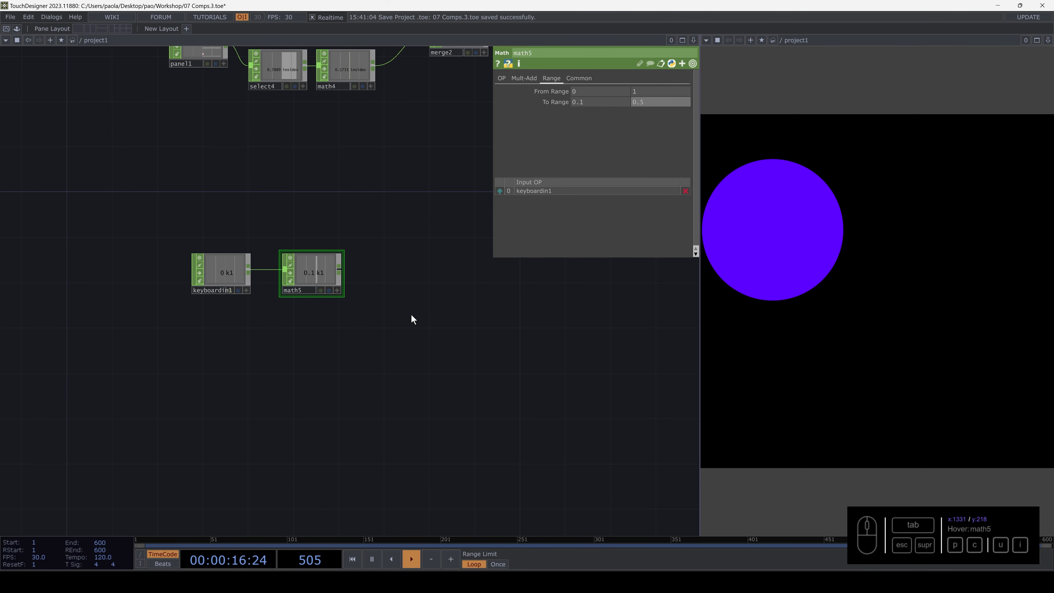
Add a Null CHOP connected to the output of math5.
drag(411, 314, 238, 276)
click(233, 282)
key(Tab)
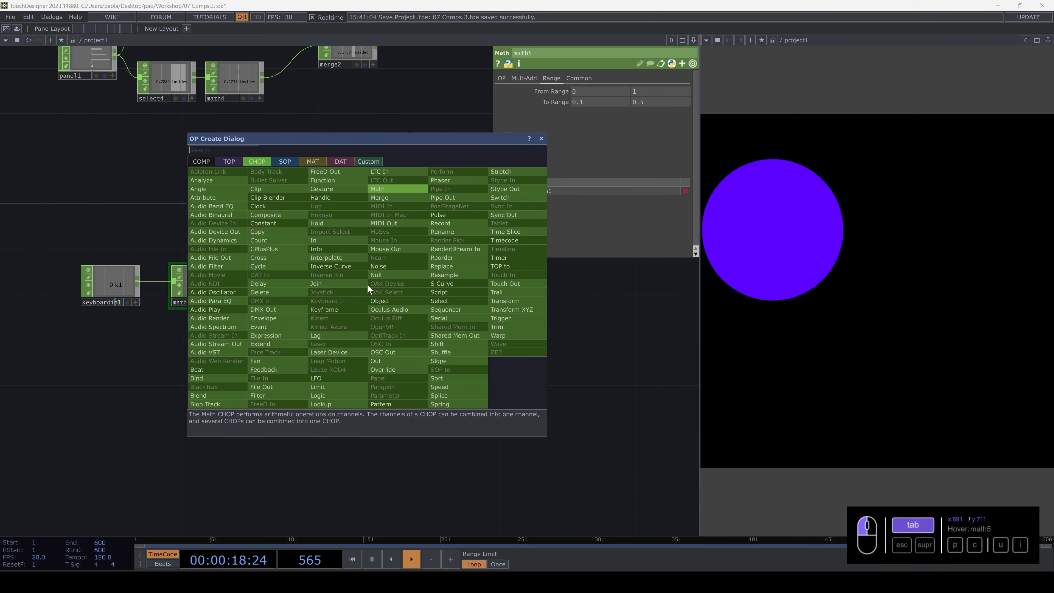
text(nul)
key(Return)
click(375, 282)
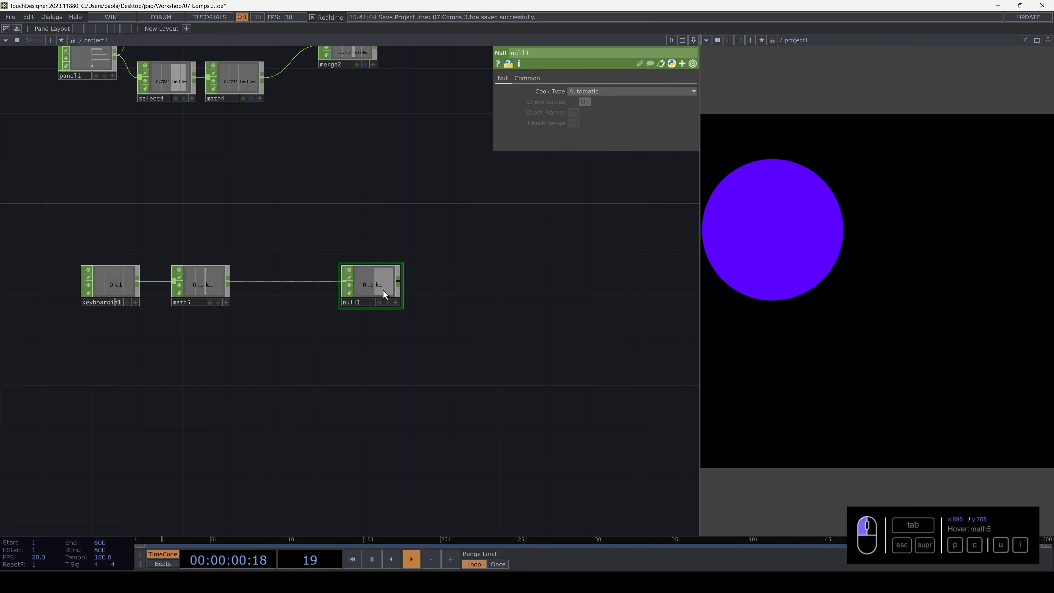
Move null1 farther away from math5 to make room between the two operators.
scroll(467, 265, down, 4)
scroll(313, 332, up, 4)
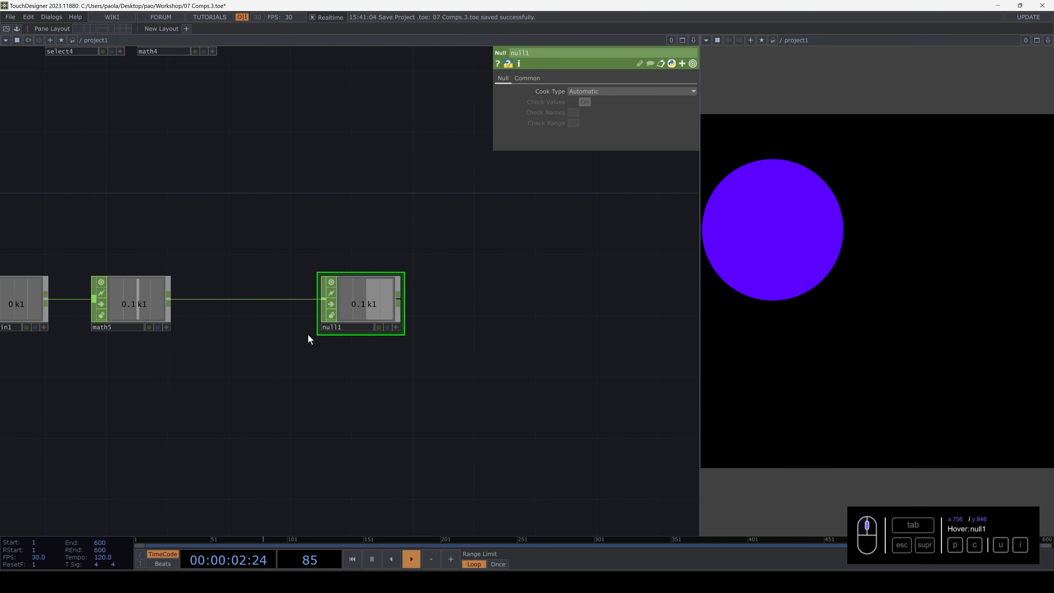
drag(332, 308, 462, 307)
drag(180, 264, 327, 265)
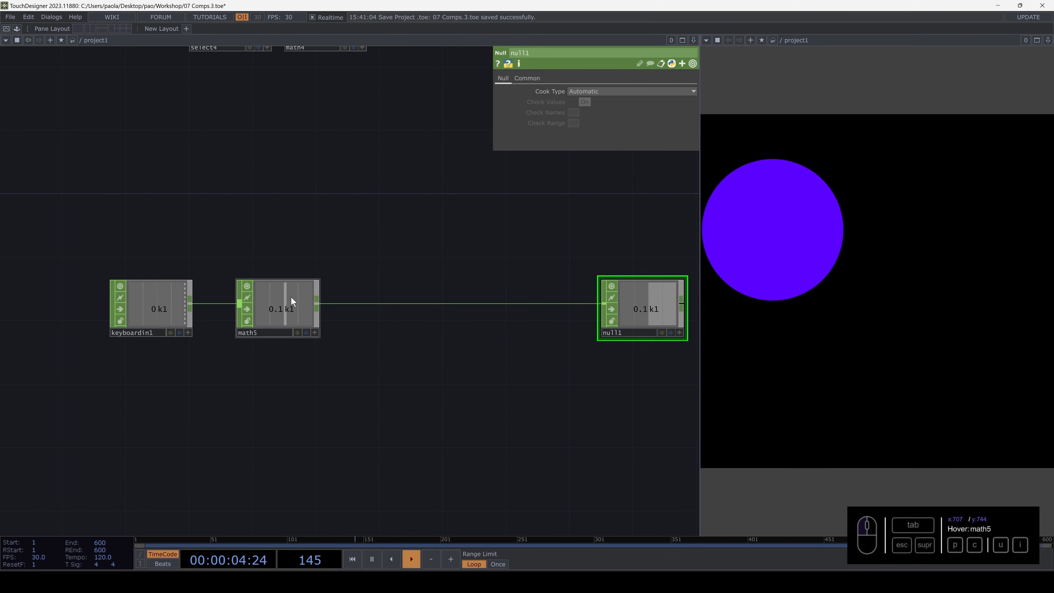
Insert a Rename CHOP between math5 and null1 and rename its channel to scale.
right_click(499, 306)
click(506, 293)
text(re)
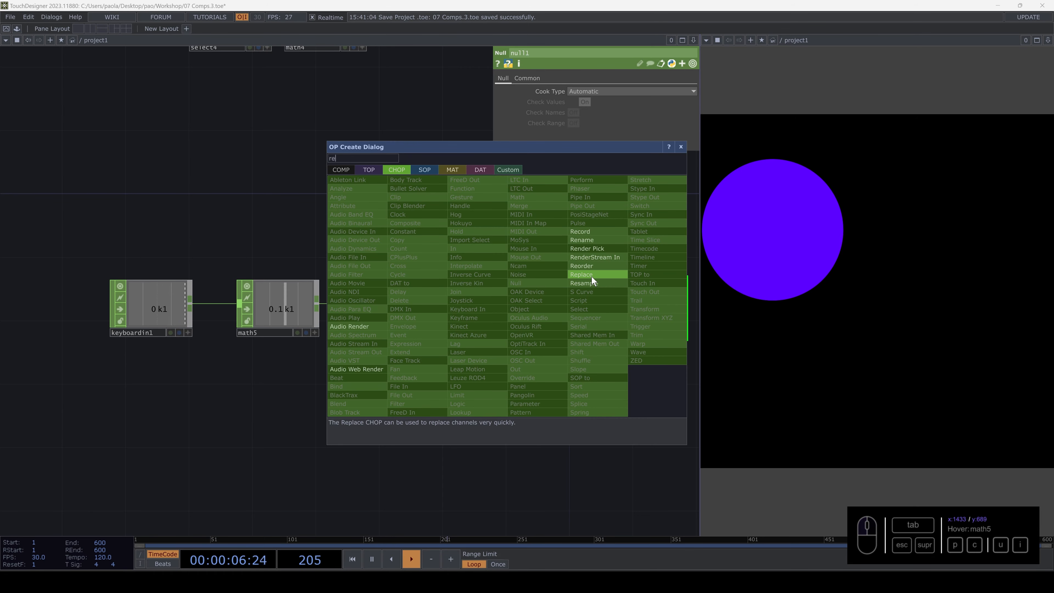
click(593, 240)
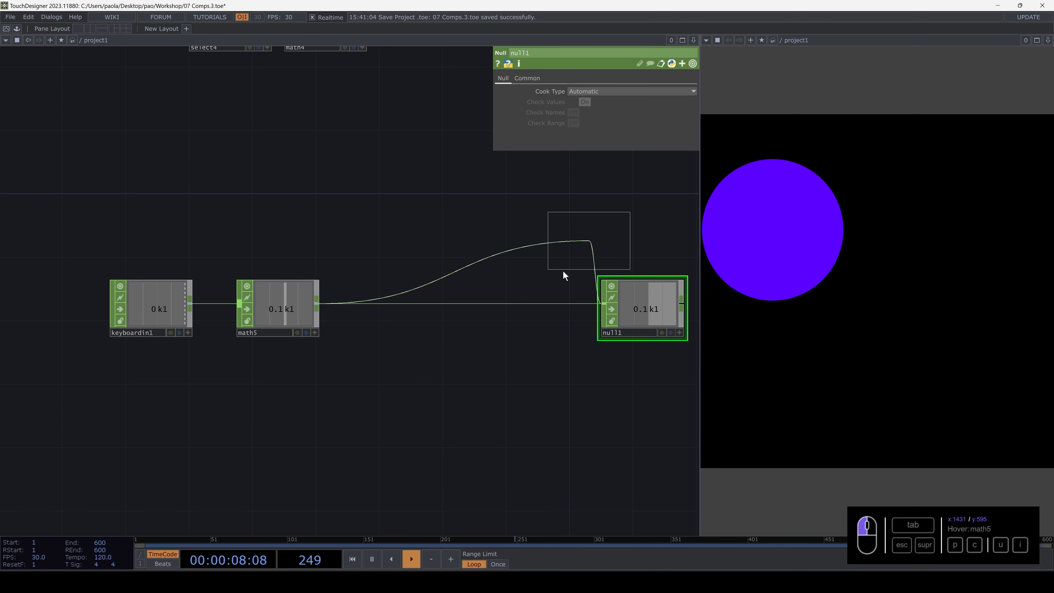
click(521, 307)
drag(460, 225, 378, 229)
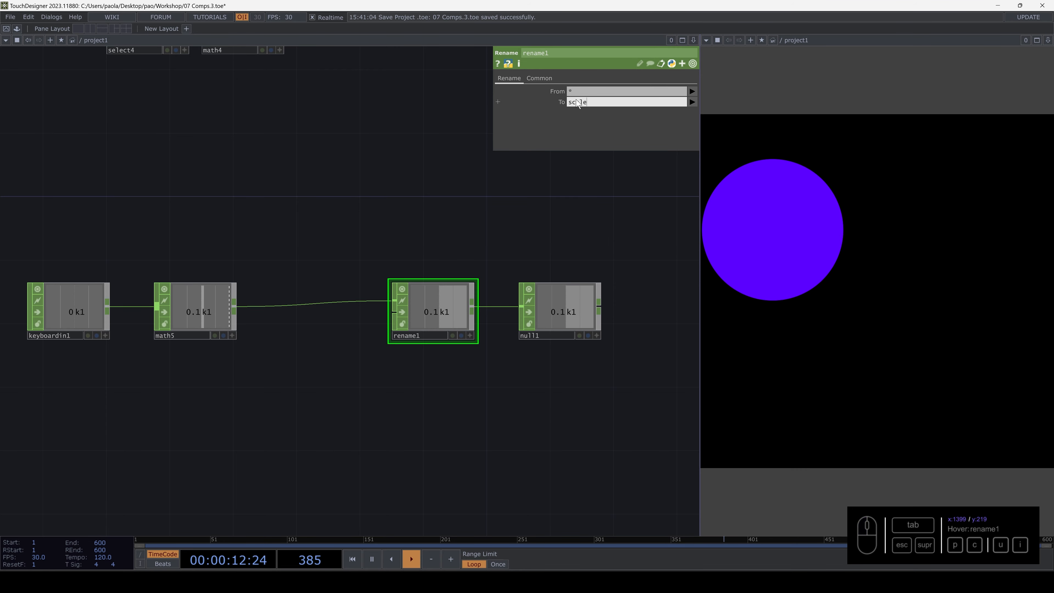
click(292, 192)
Try 2 as the Keys value of keyboardin1 and set it back to 1.
drag(138, 316, 216, 321)
click(172, 313)
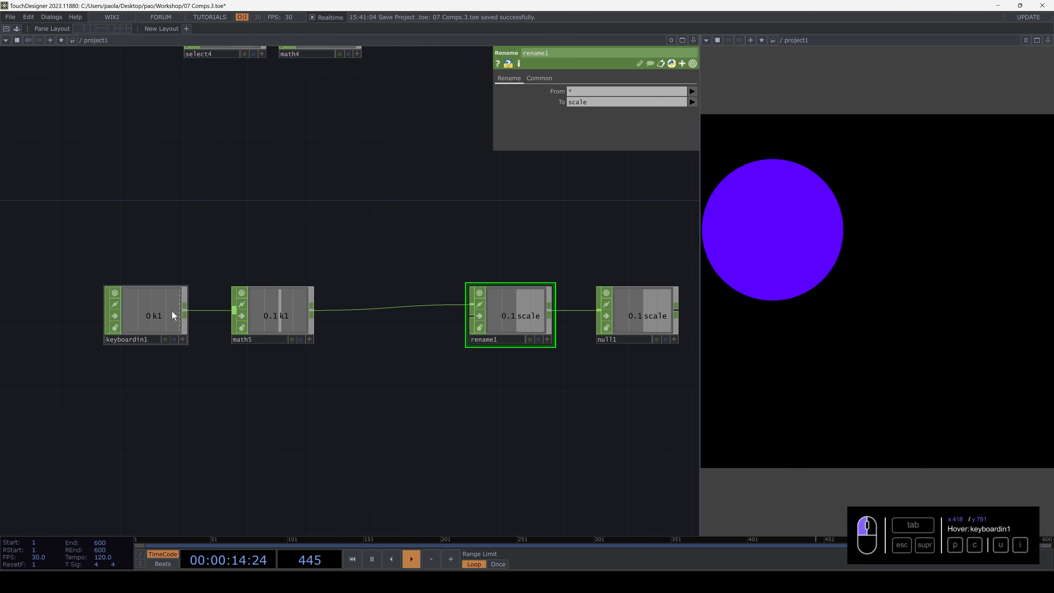
click(583, 104)
text(2)
key(Return)
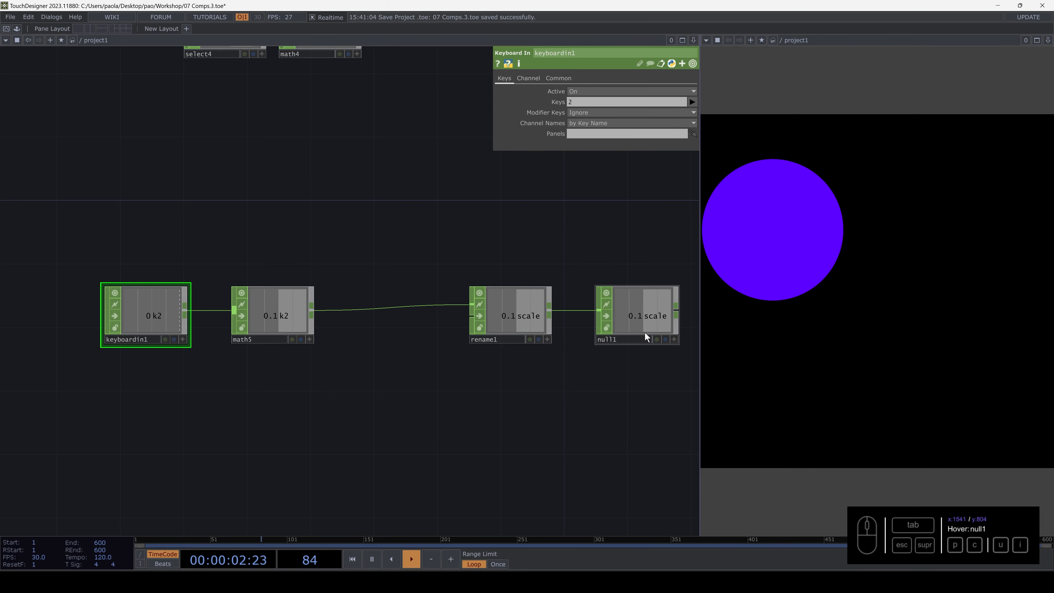
click(568, 104)
text(1)
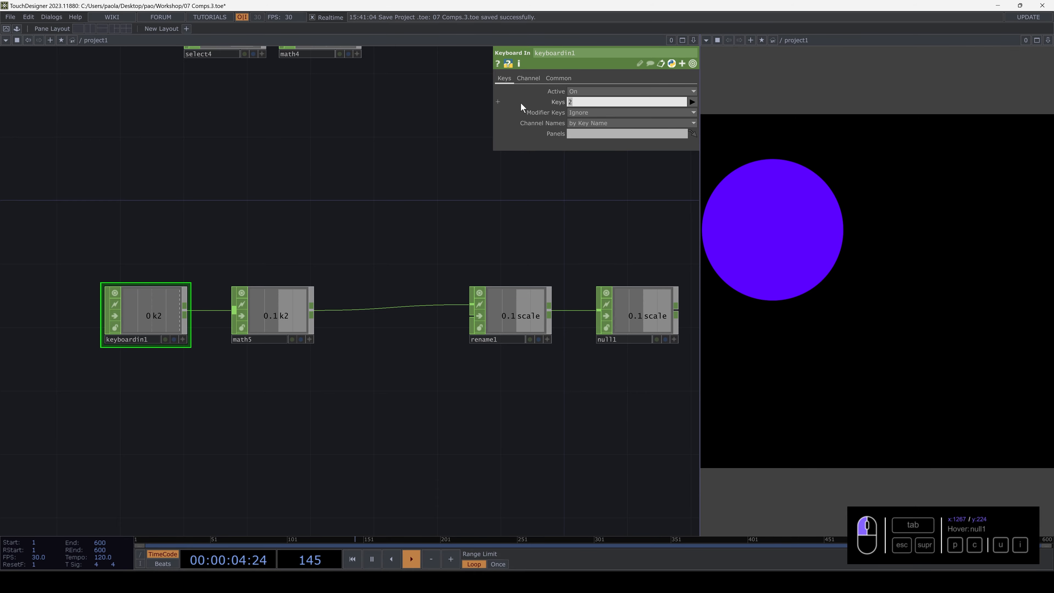
key(Return)
Link both Radius values of circle1 to null1's scale channel as CHOP references.
scroll(368, 255, down, 4)
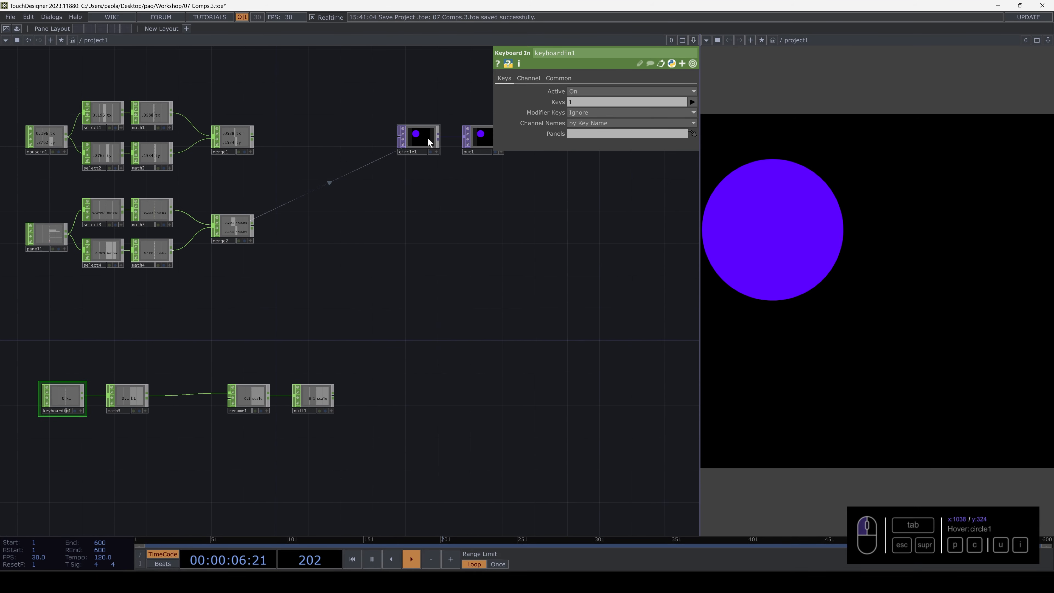
click(425, 135)
scroll(317, 409, down, 3)
scroll(318, 410, up, 5)
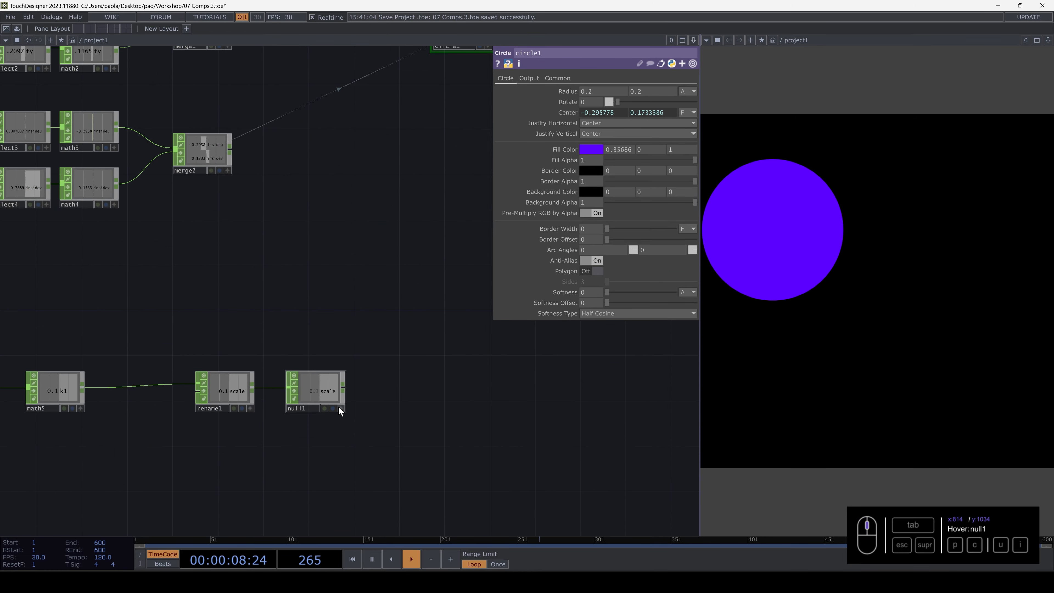
drag(343, 411, 414, 297)
drag(569, 92, 568, 92)
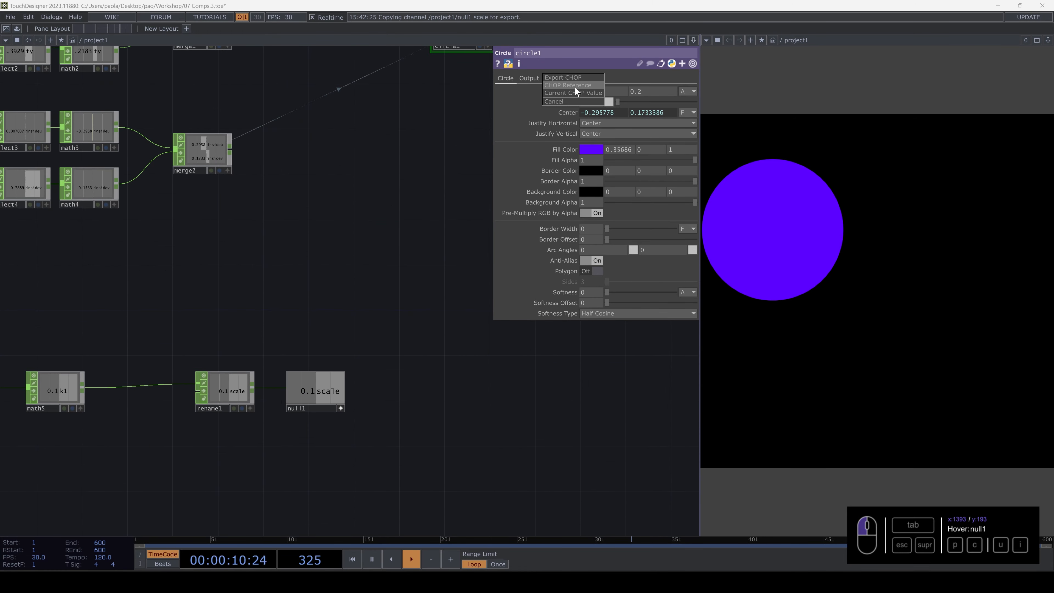
click(577, 97)
scroll(399, 240, left, 5)
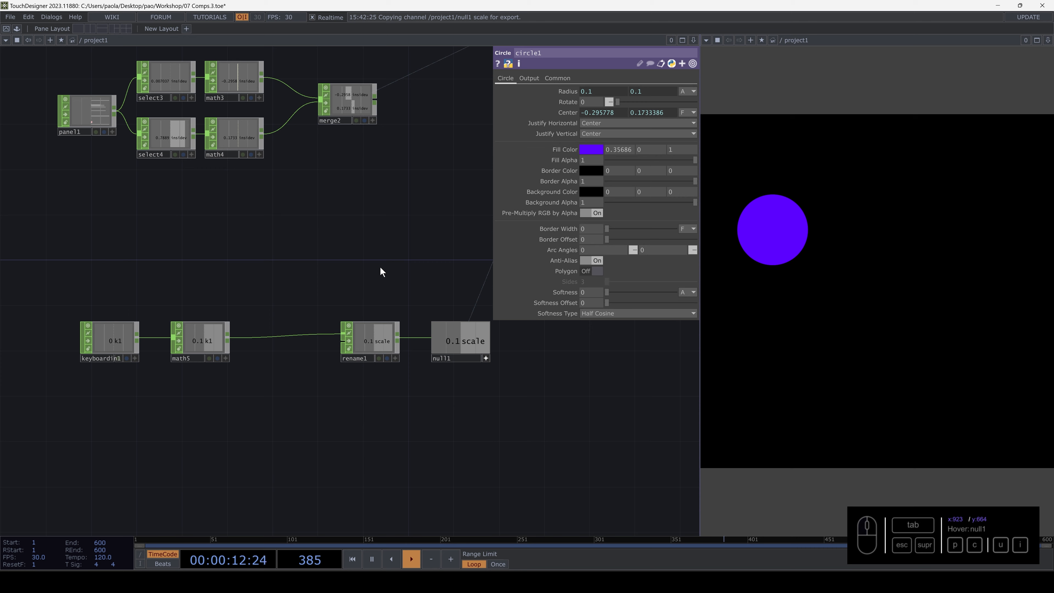
Test the circle's radius response in the output viewer by triggering the 1 key repeatedly.
key(1)
key(1)
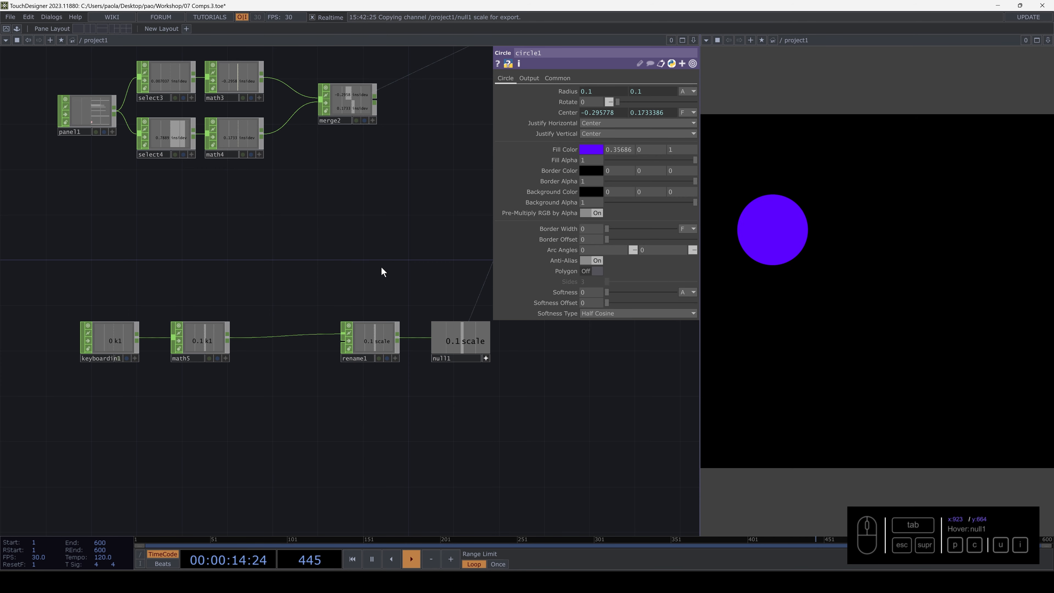
key(1)
key(1)
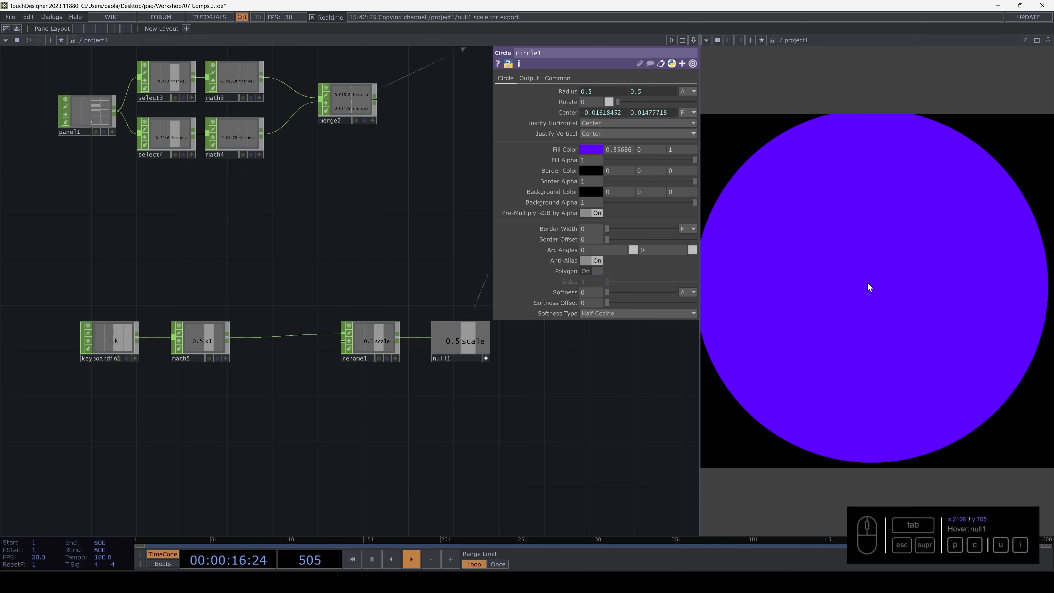
key(1)
key(1)
key(1)
key(1)
key(1)
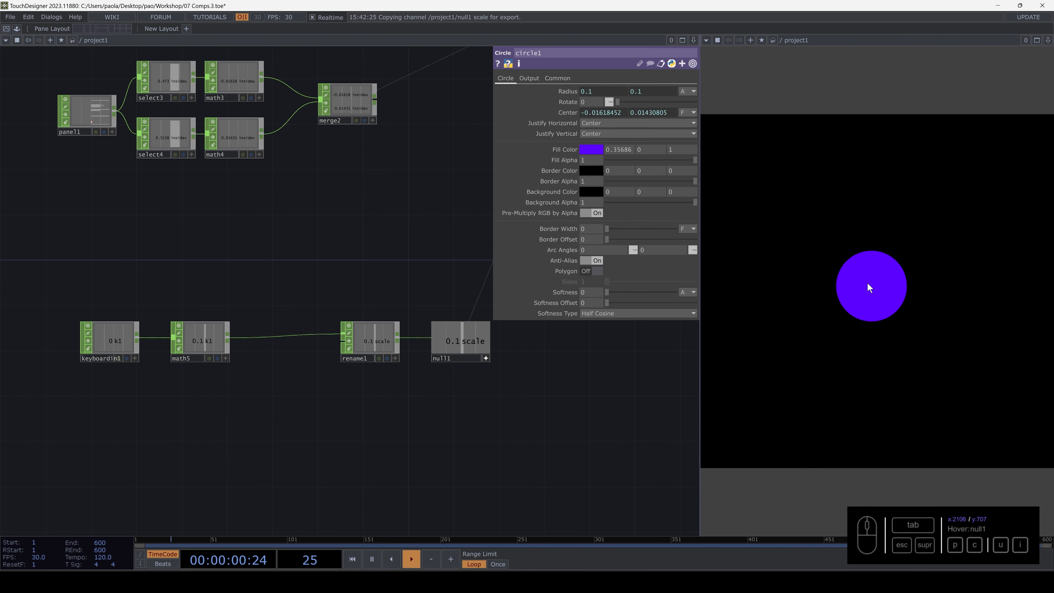
key(1)
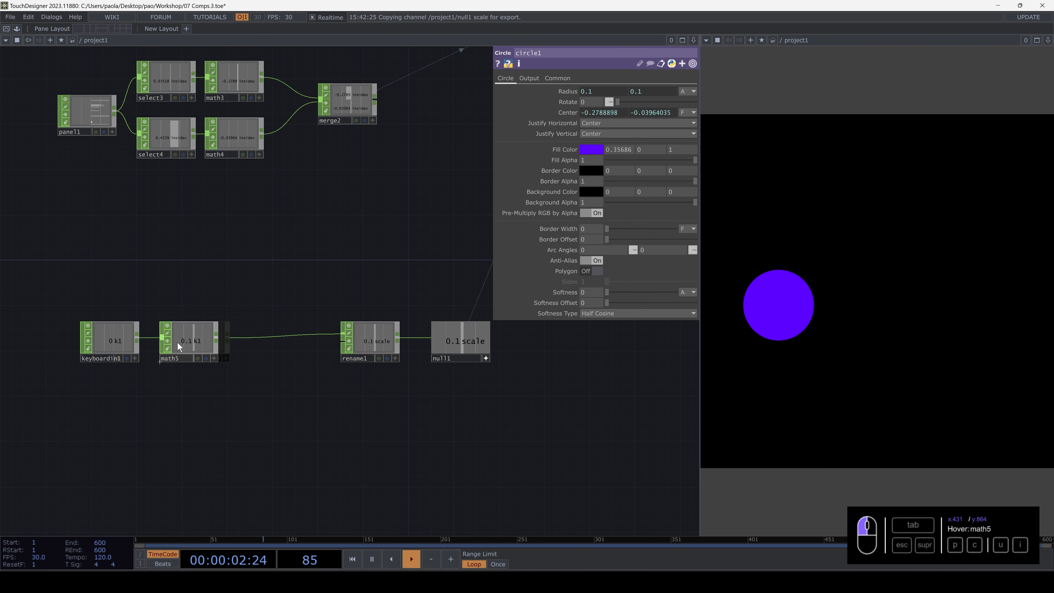
Shift math5 toward keyboardin1 and insert a Lag CHOP between math5 and rename1.
right_click(247, 337)
click(266, 328)
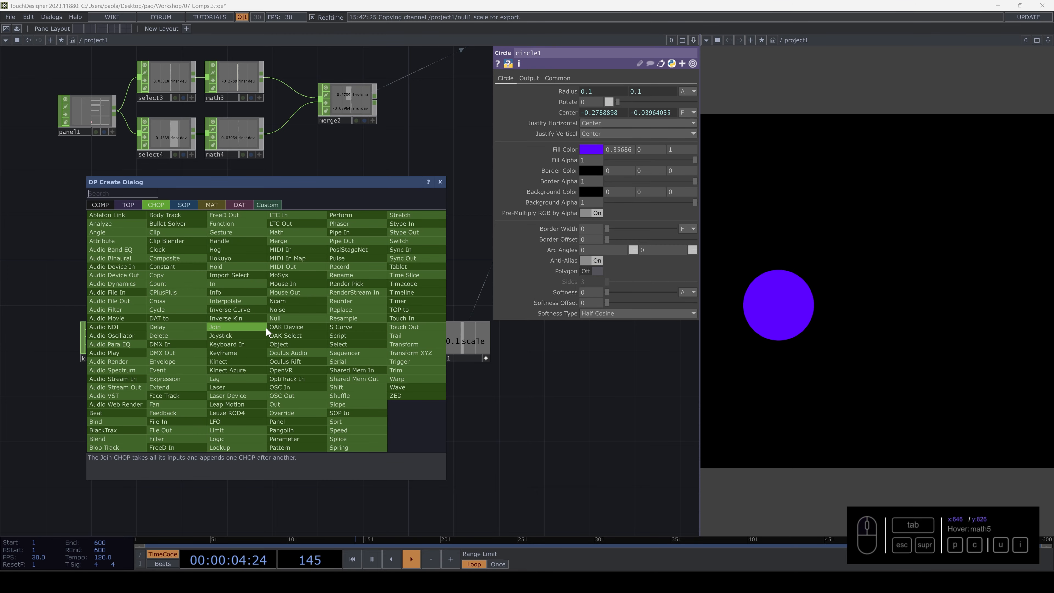
click(214, 379)
click(289, 338)
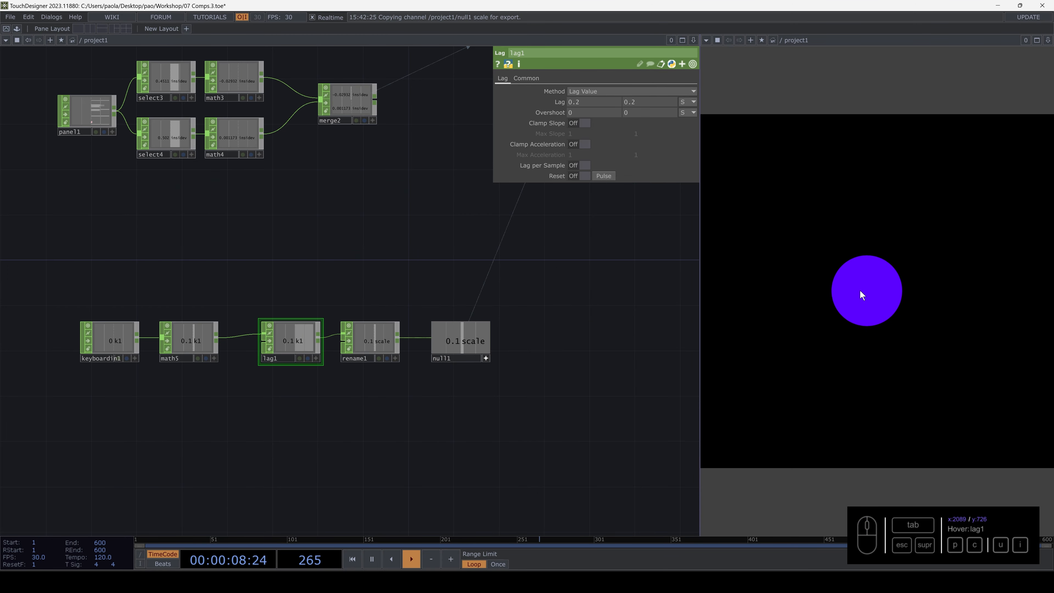
Test the circle's smoothed growth and shrinkage with the default lag by triggering the keyboard input.
key(a)
key(a)
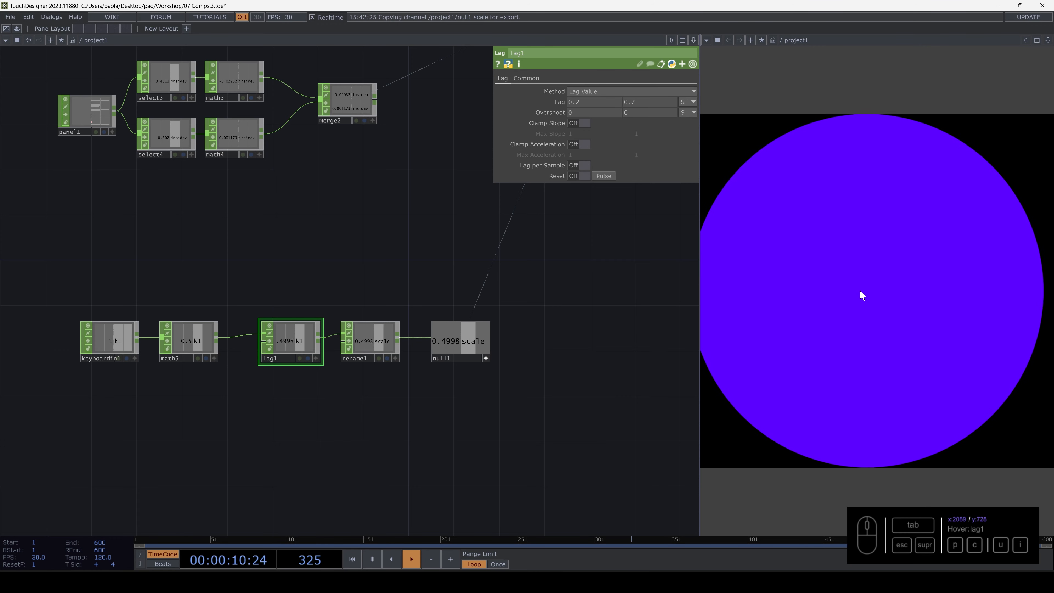
key(a)
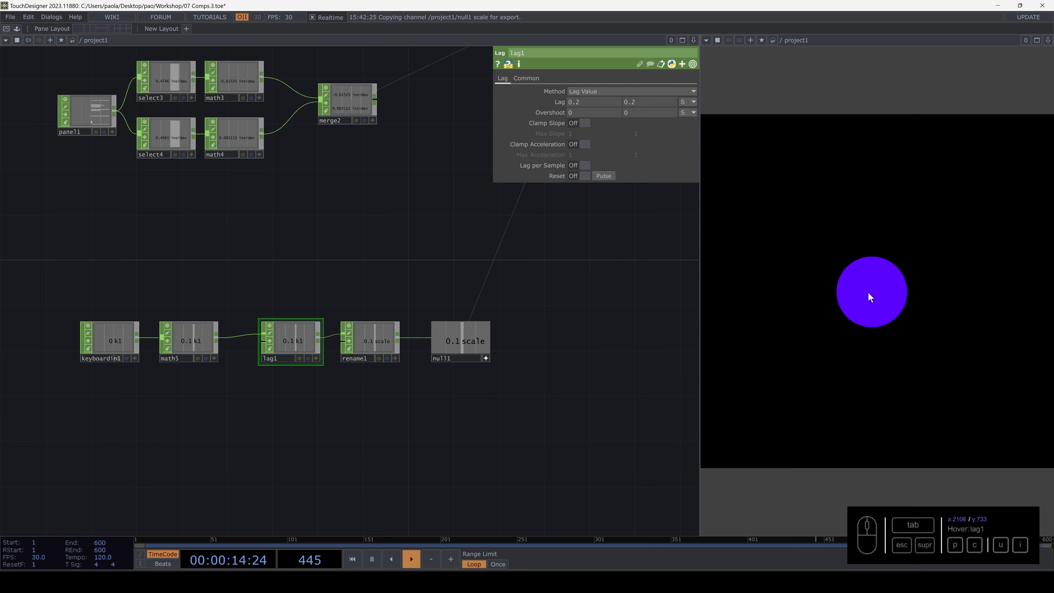
Try a Lag of 1 for both values of lag1 and test the circle's response to the keyboard input.
key(a)
key(a)
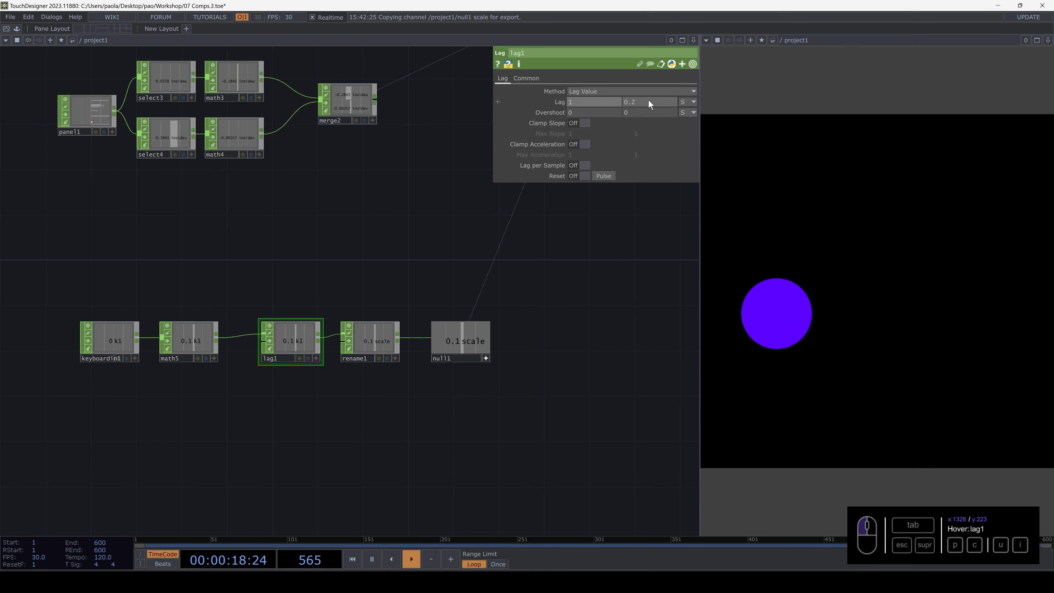
key(a)
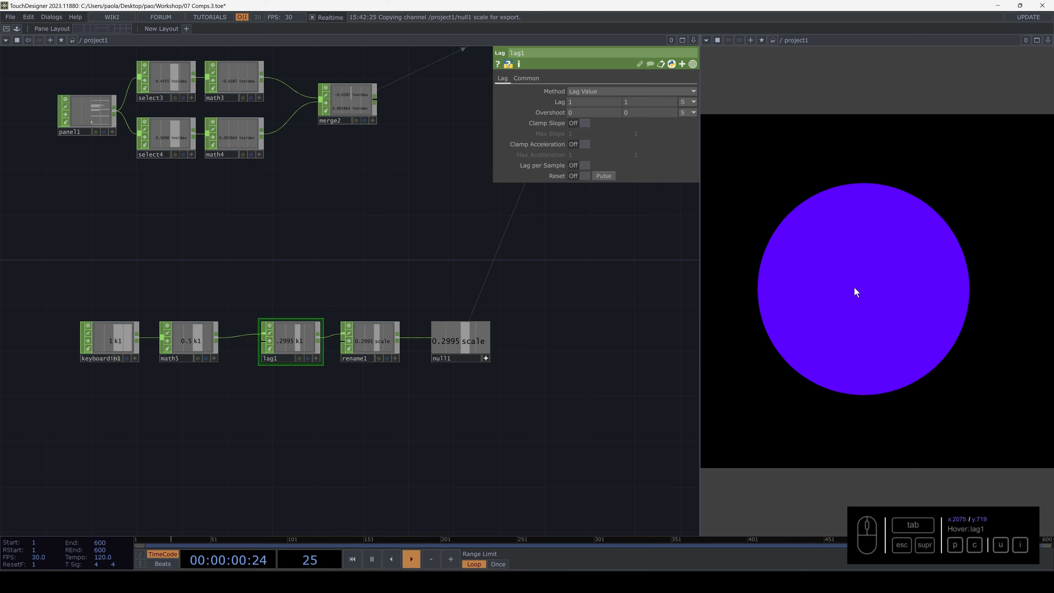
key(a)
key(a)
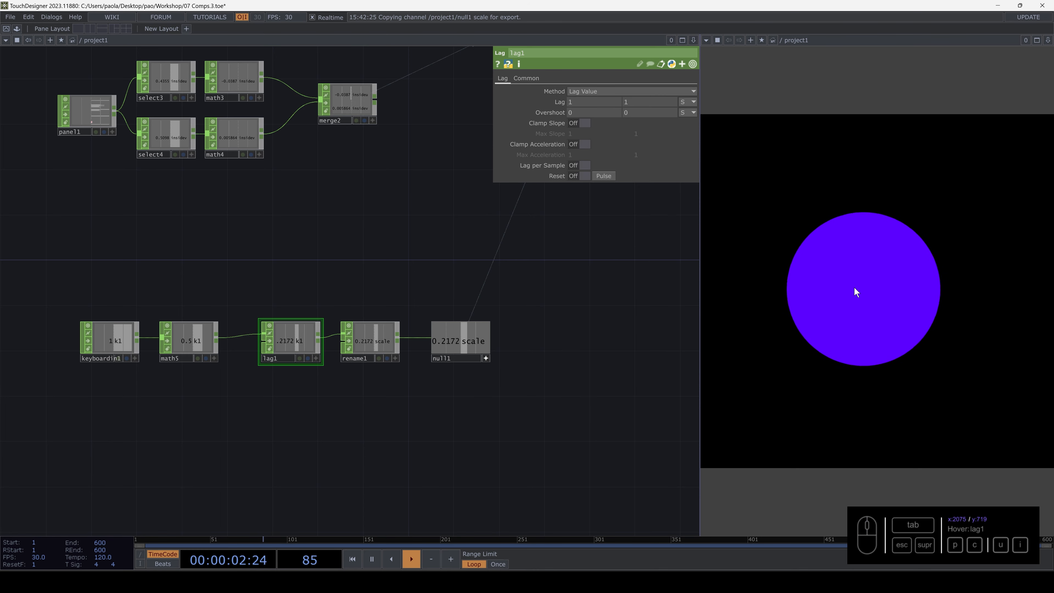
Set both Lag values of lag1 to 0.3.
click(576, 101)
text(0.)
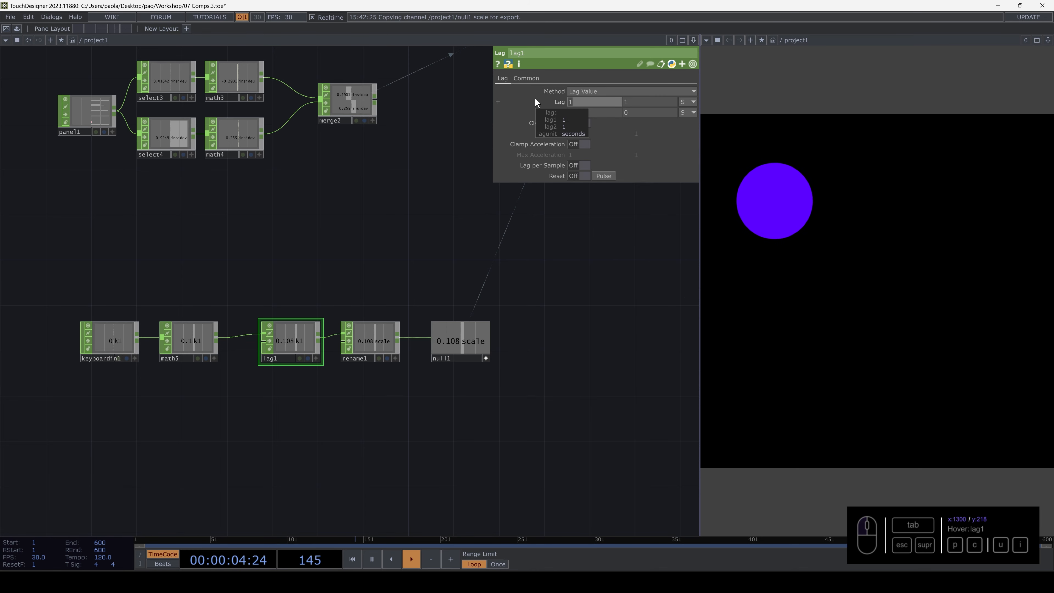
text(3)
key(Tab)
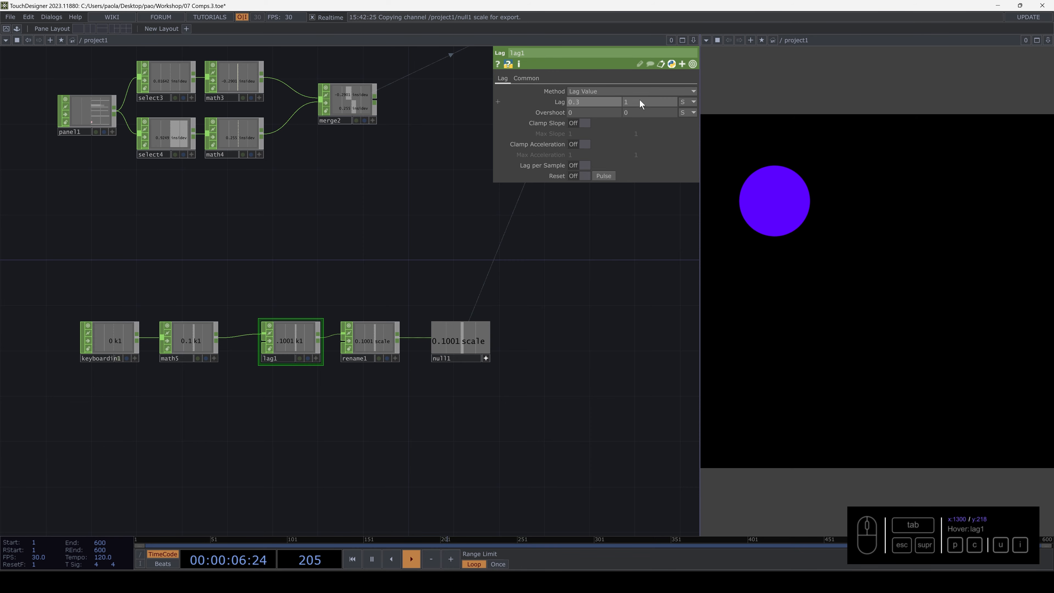
text(0)
key(Return)
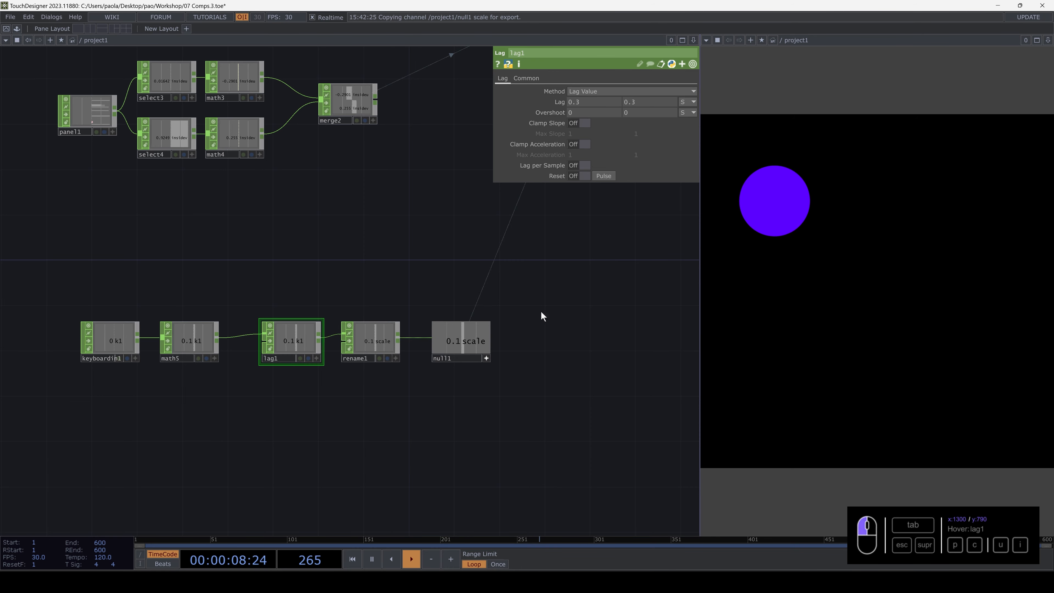
Test how the circle scales with the 0.3 lag by triggering the keyboard input repeatedly.
key(a)
key(a)
key(a)
key(a)
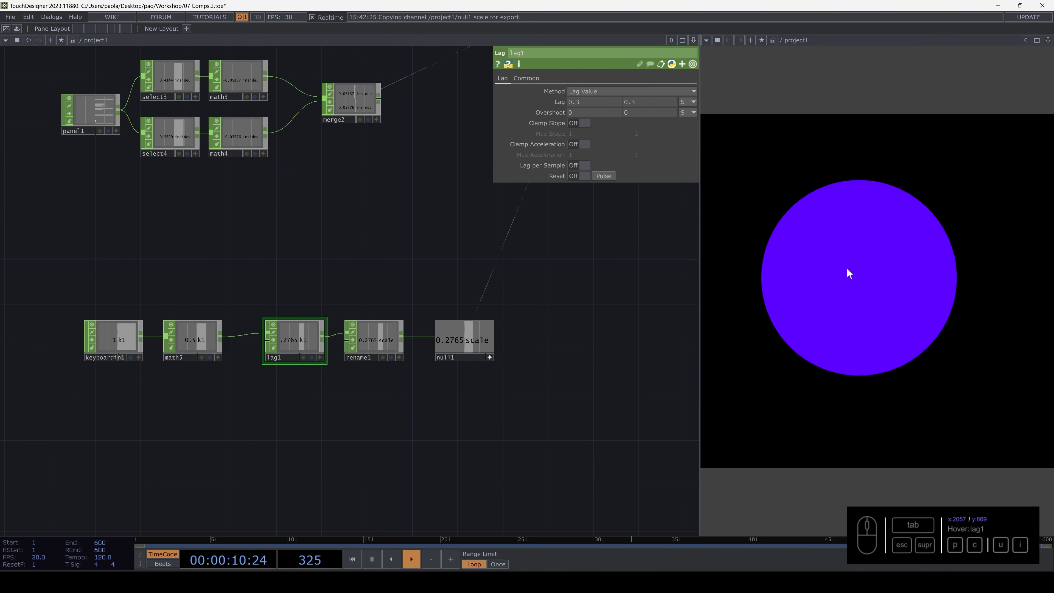
Move circle1 farther from the CHOP chains and out1 farther from circle1 to make room between them.
scroll(598, 342, down, 3)
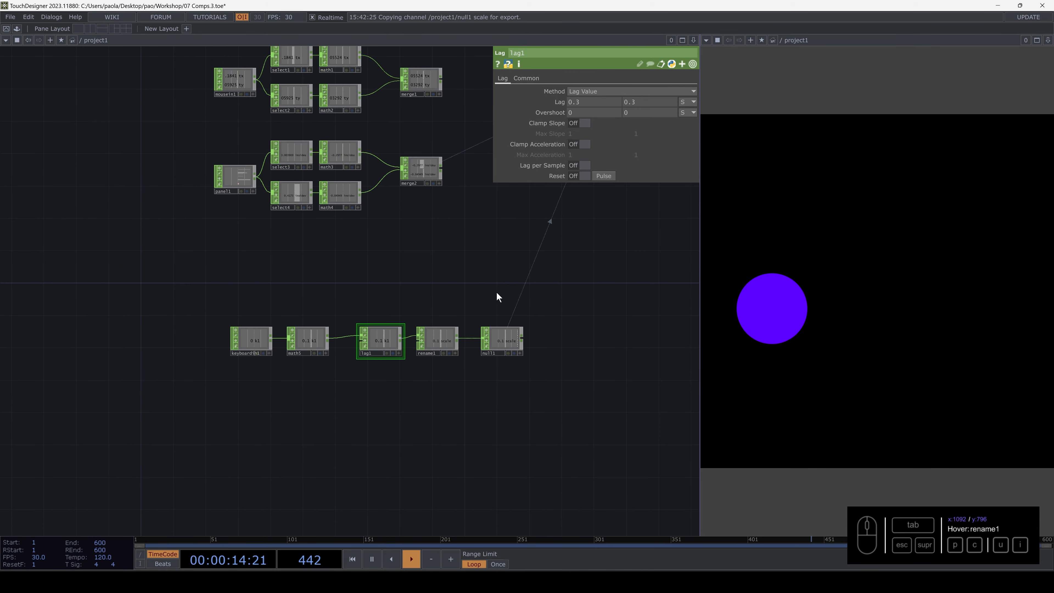
drag(496, 296, 173, 318)
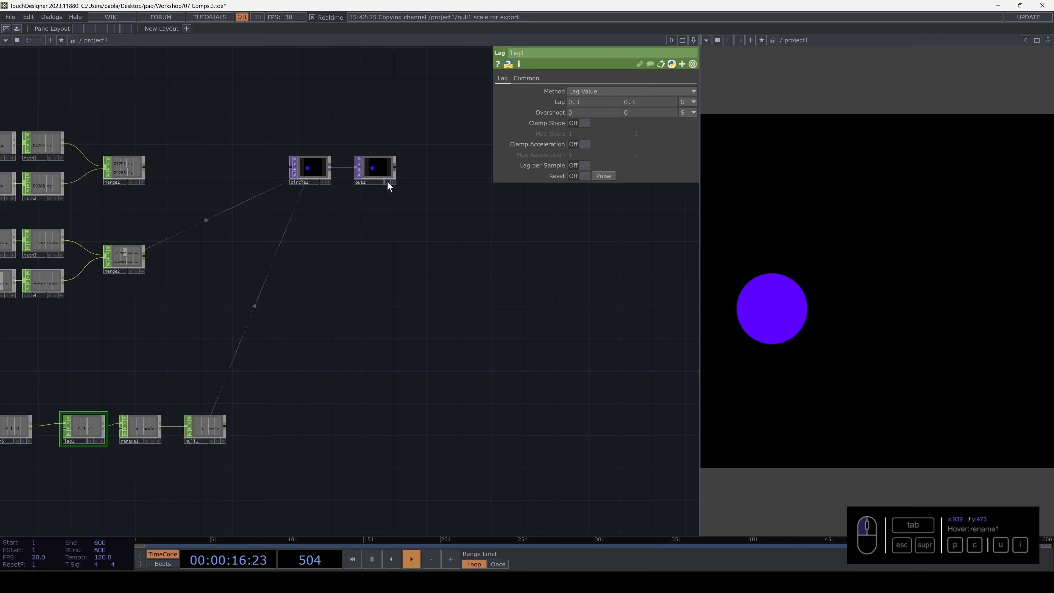
right_drag(439, 136, 306, 182)
drag(310, 172, 366, 172)
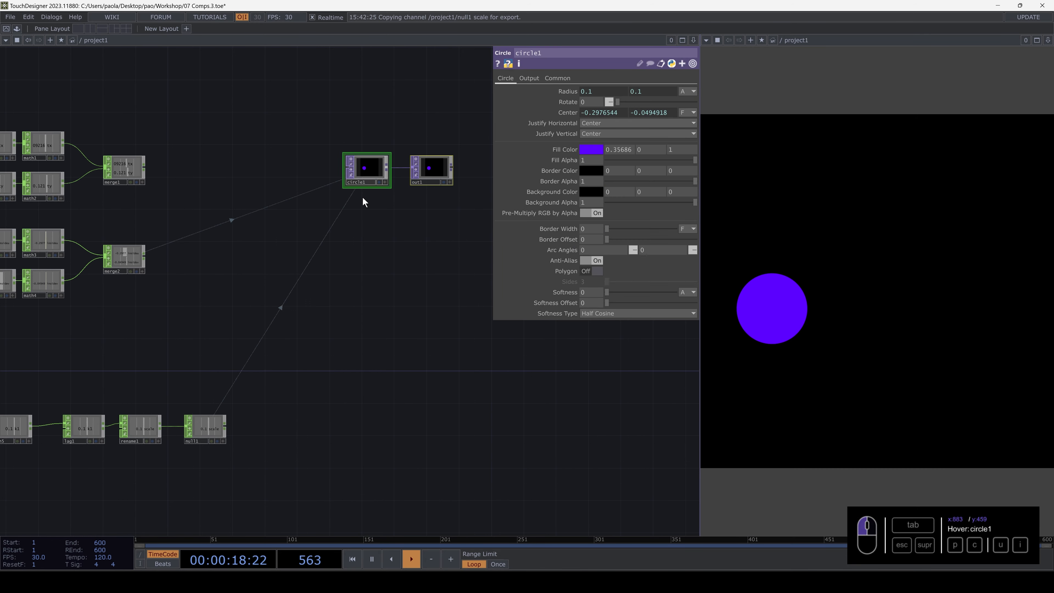
drag(439, 175, 479, 174)
drag(424, 206, 375, 225)
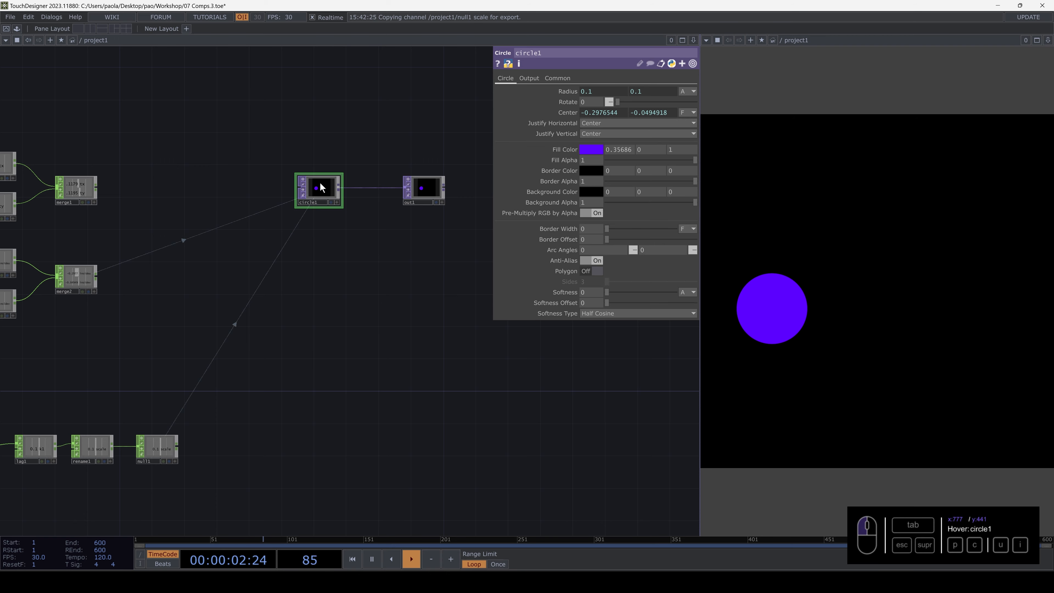
Duplicate circle1 directly below the original and set the copy's Fill Color to pink (1, 0, 0.55294).
key(ctrl+c)
key(ctrl+v)
scroll(323, 230, up, 3)
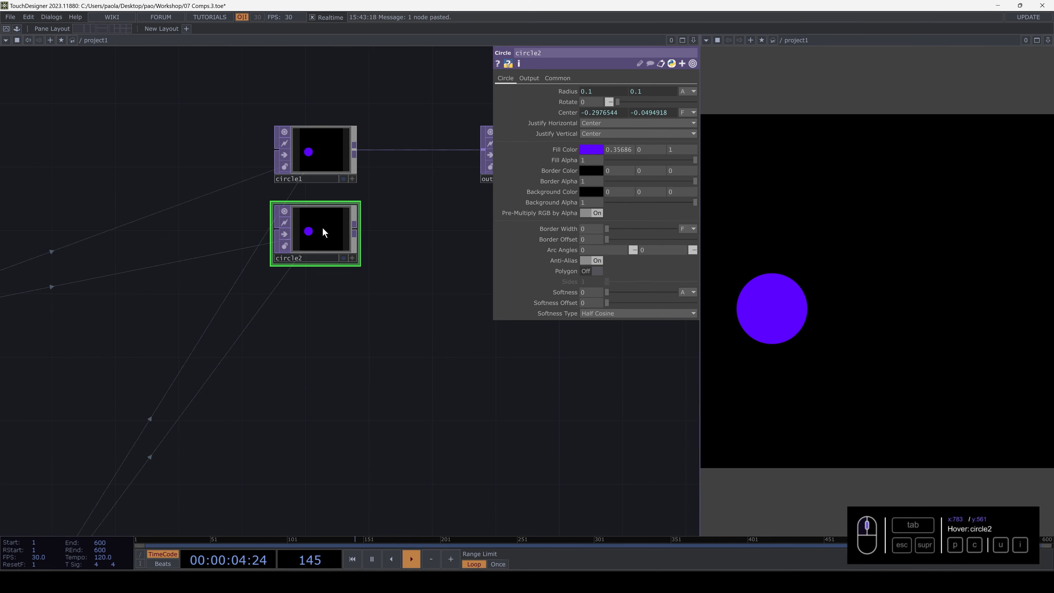
click(591, 150)
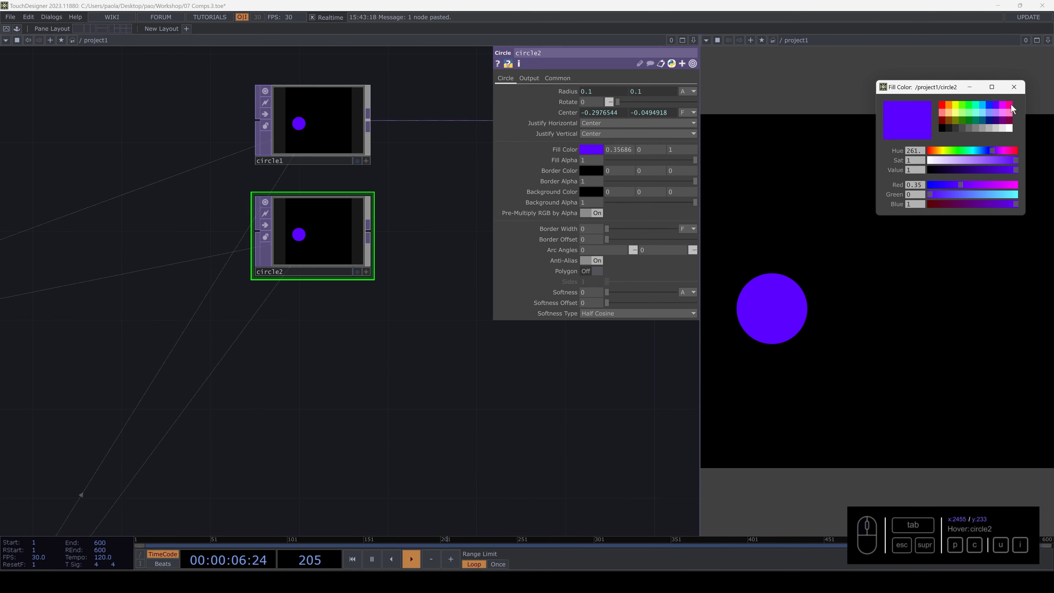
click(1011, 109)
click(1013, 87)
Insert a Switch TOP between circle1 and out1 and connect circle2 as its second input.
drag(431, 224, 208, 302)
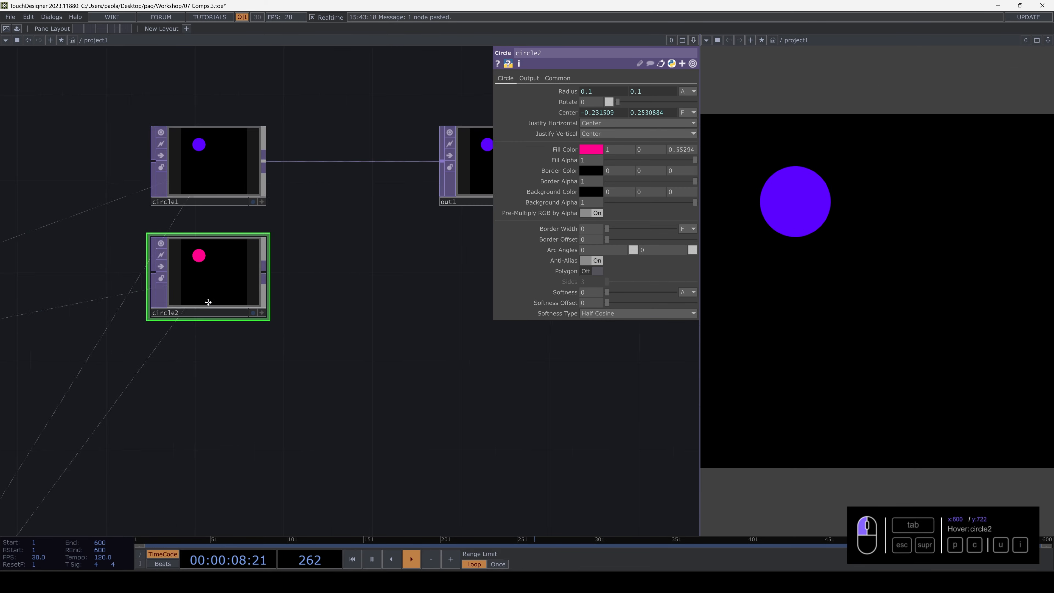
right_click(245, 215)
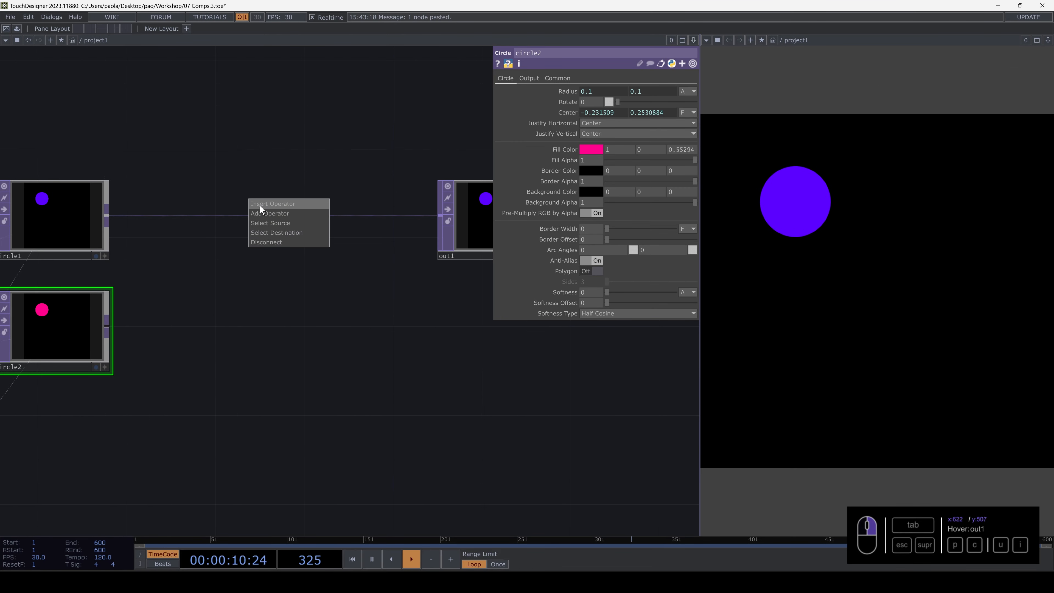
click(260, 204)
click(355, 168)
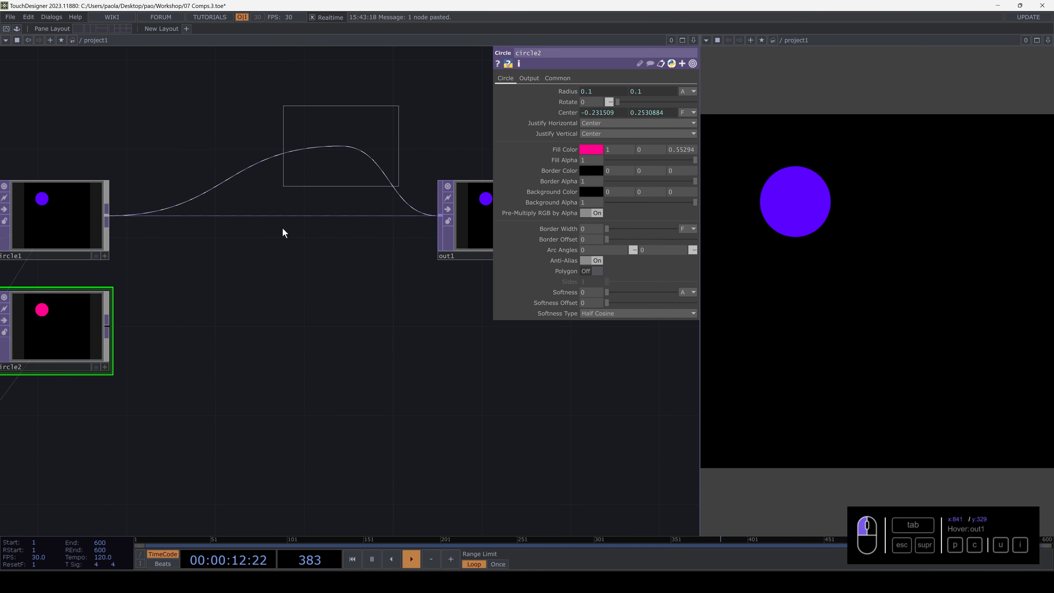
click(284, 226)
drag(107, 327, 232, 232)
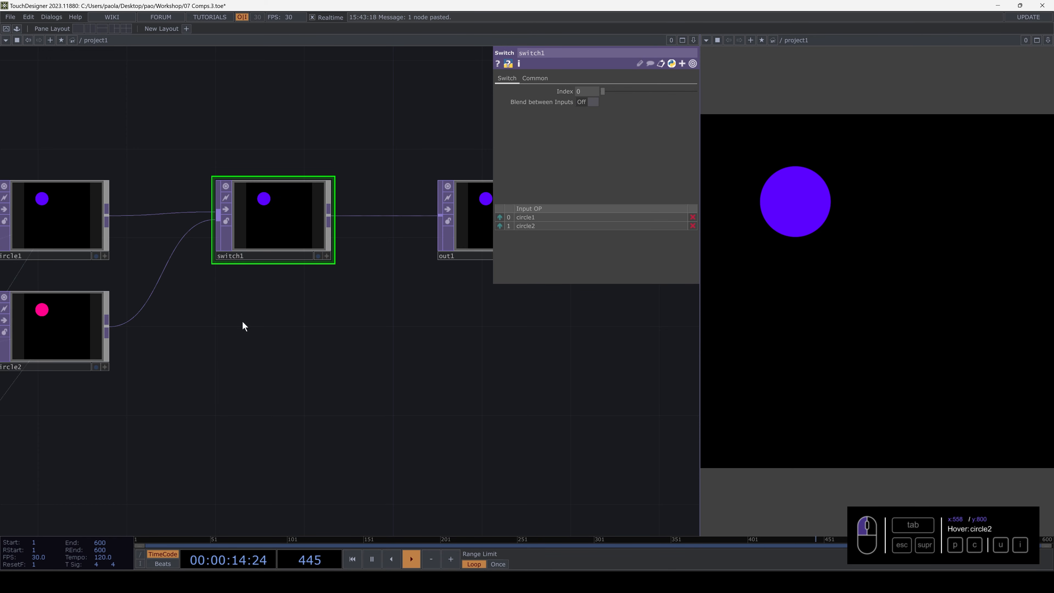
Turn on Blend between Inputs for switch1 and raise its Index to about 1.66.
mouse_move(605, 91)
mouse_down()
mouse_move(623, 95)
mouse_move(592, 95)
mouse_move(613, 92)
mouse_up()
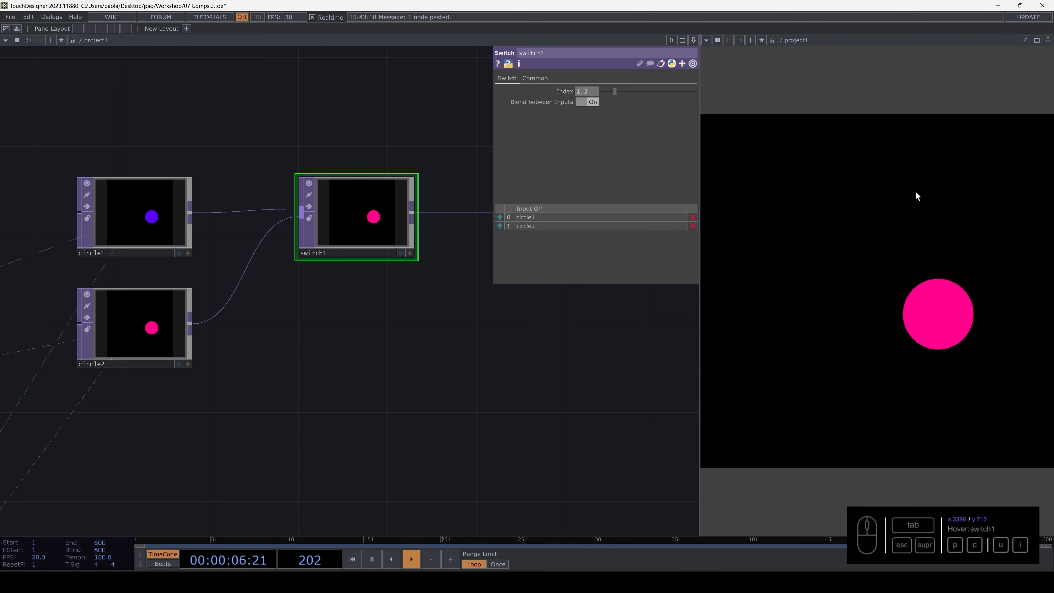
mouse_move(615, 91)
mouse_down()
mouse_move(600, 92)
mouse_move(619, 91)
mouse_up()
Duplicate keyboardin1 below the original and set the copy's Keys value to 2.
scroll(352, 340, down, 1)
scroll(352, 339, down, 3)
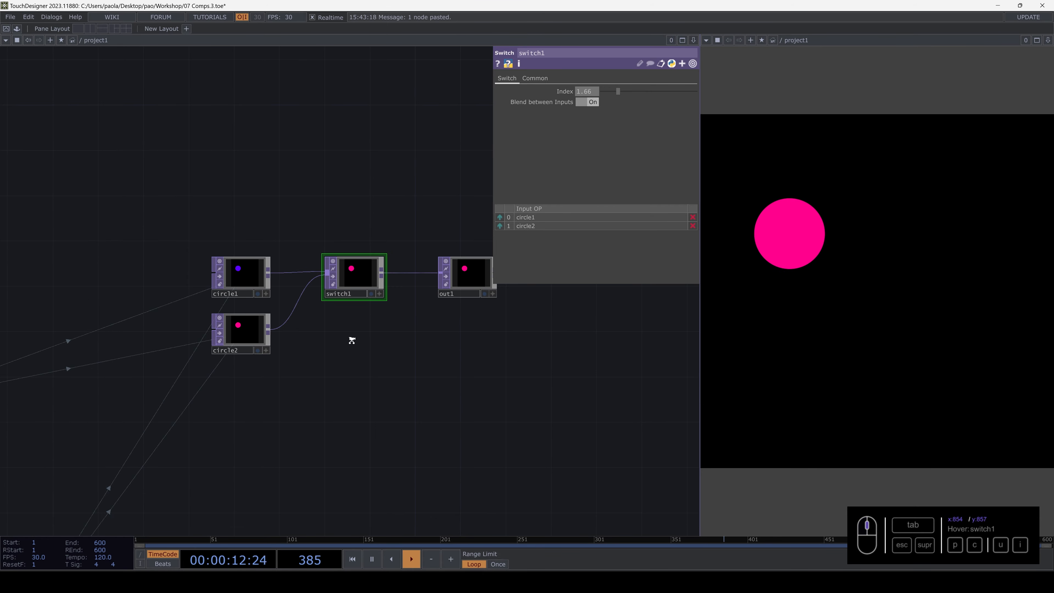
drag(320, 349, 433, 230)
drag(131, 373, 263, 323)
scroll(263, 323, up, 2)
click(171, 322)
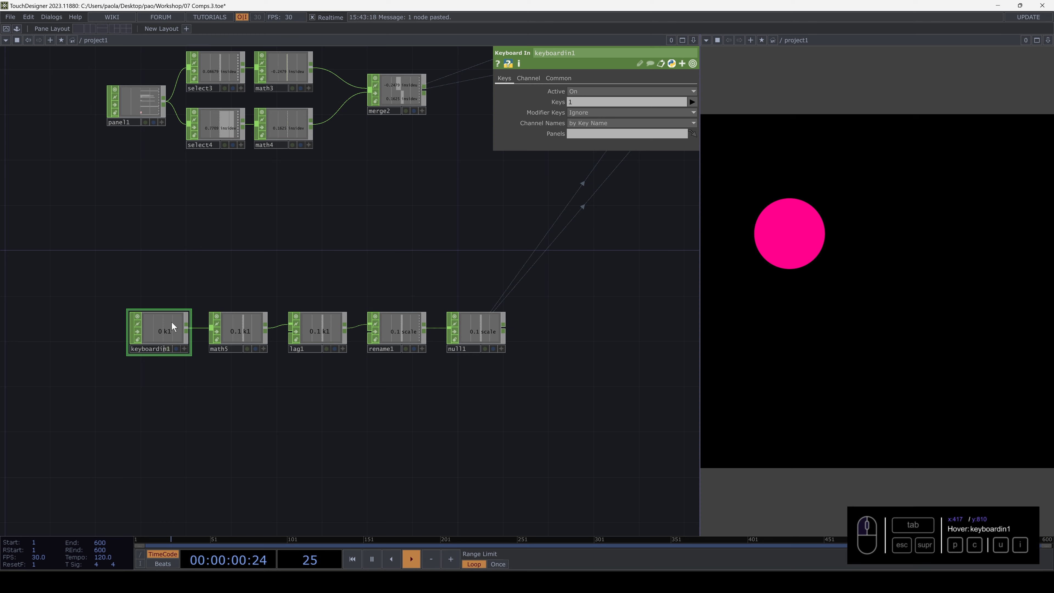
key(ctrl+c)
key(ctrl+v)
click(162, 394)
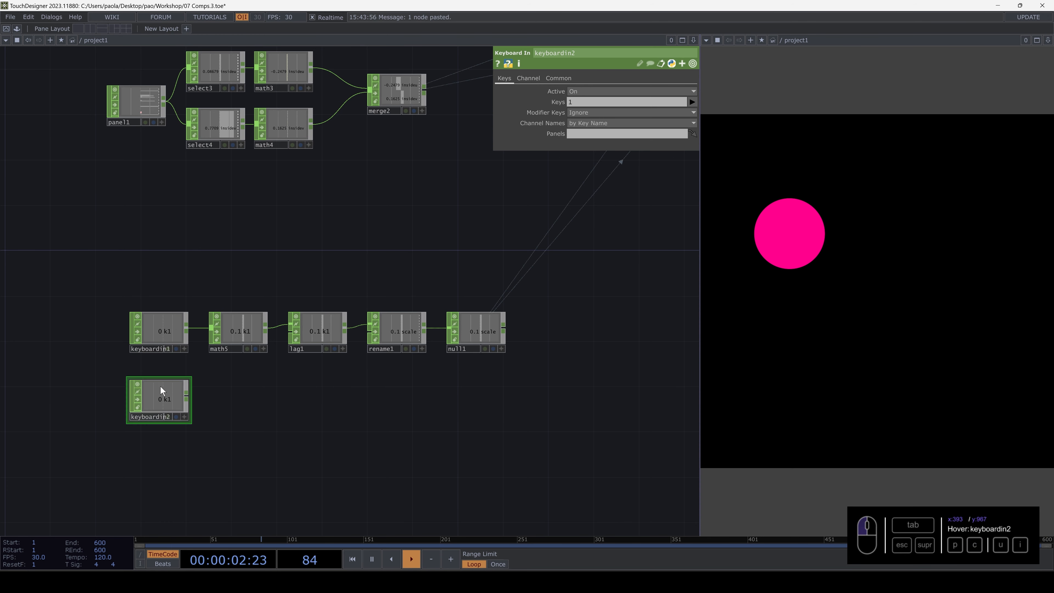
click(578, 103)
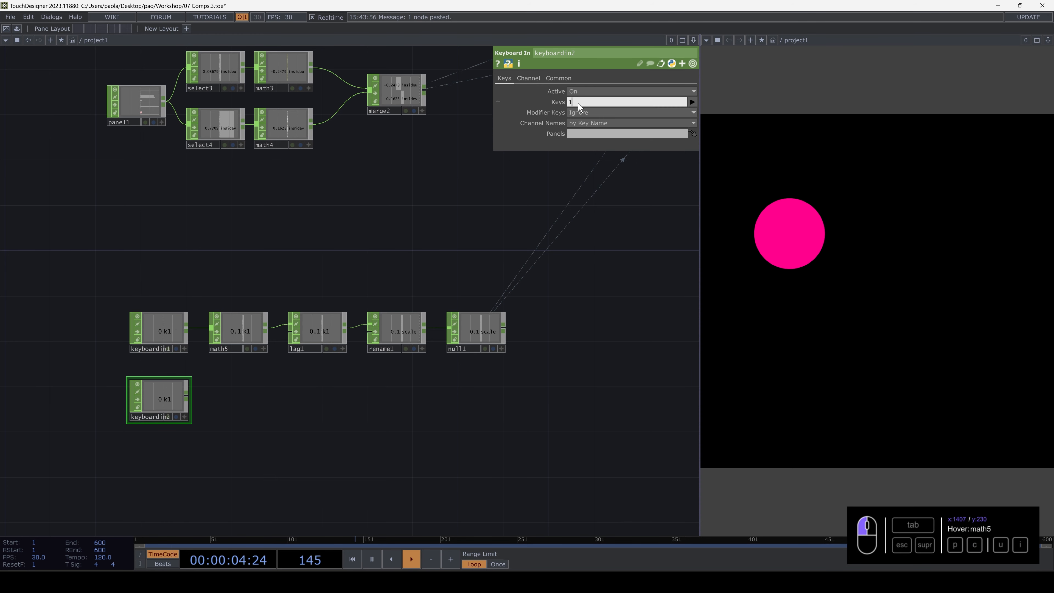
text(2)
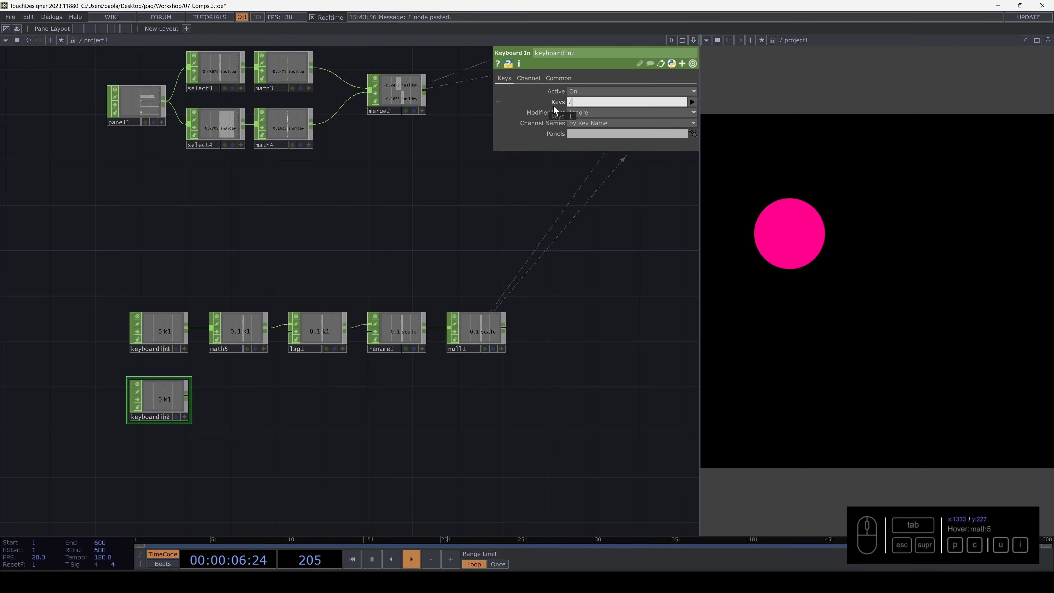
Extend keyboardin2's Keys value to 2 3 so it outputs both key channels.
text( 3)
key(Return)
scroll(153, 409, down, 1)
scroll(153, 411, up, 3)
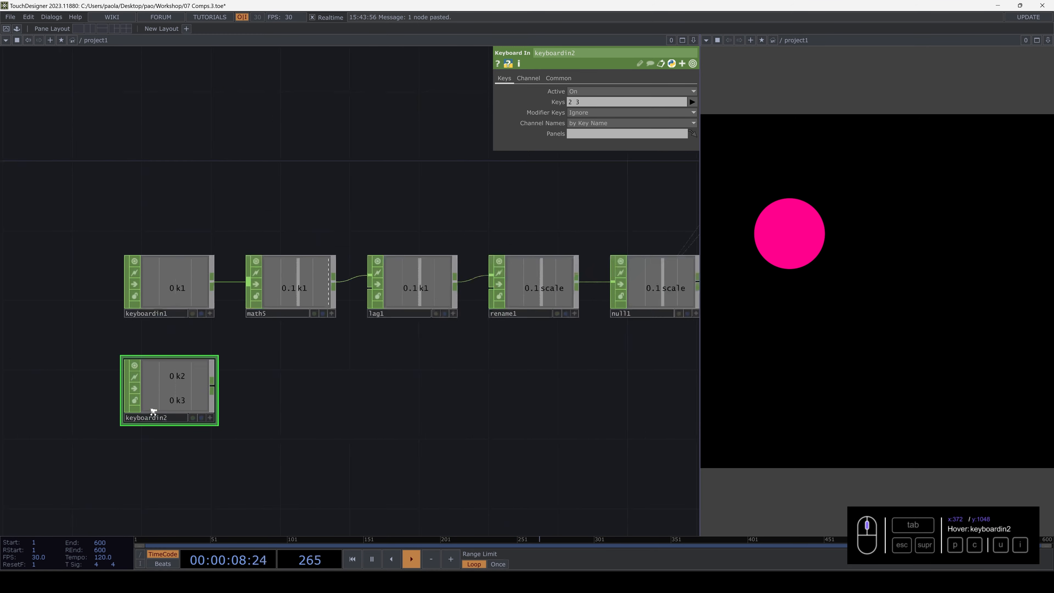
scroll(156, 409, up, 3)
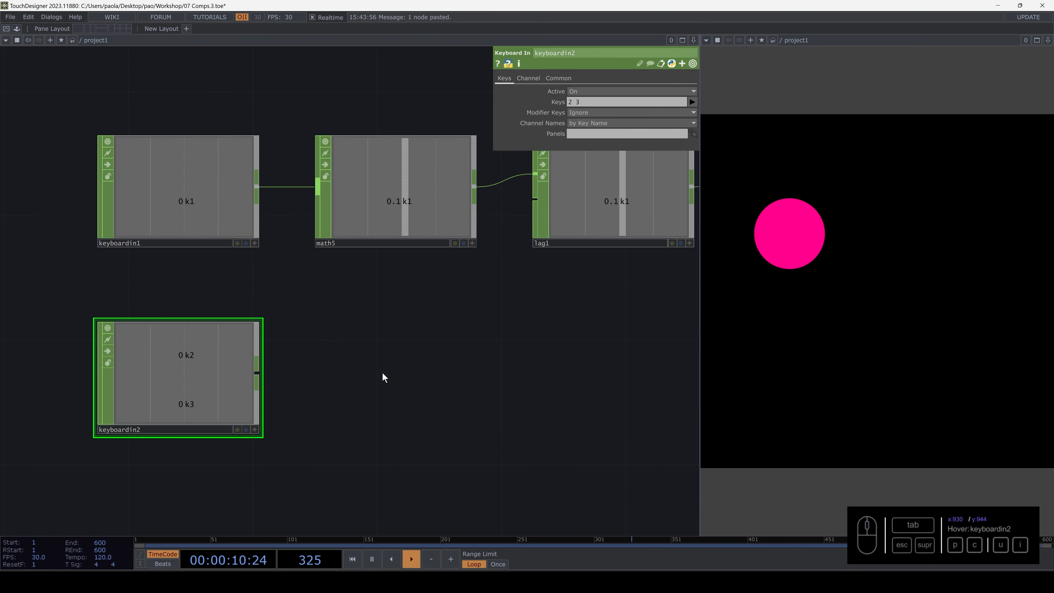
Test keyboardin2 by triggering its 2 and 3 inputs alternately and examine the k2 and k3 channels.
key(2)
key(3)
key(3)
scroll(367, 373, up, 5)
scroll(331, 395, down, 7)
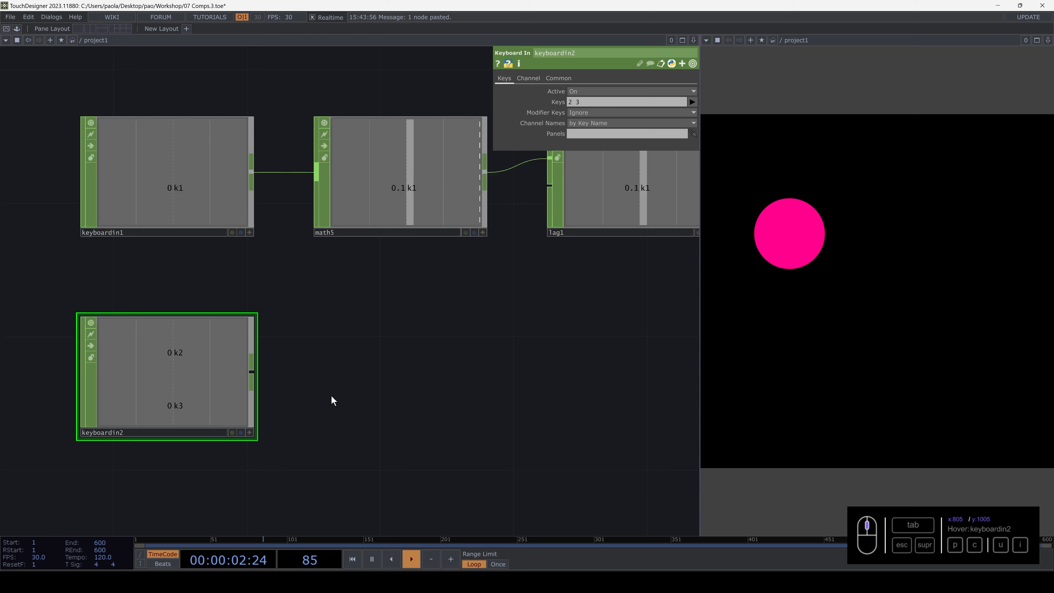
key(2)
key(3)
key(2)
key(3)
key(2)
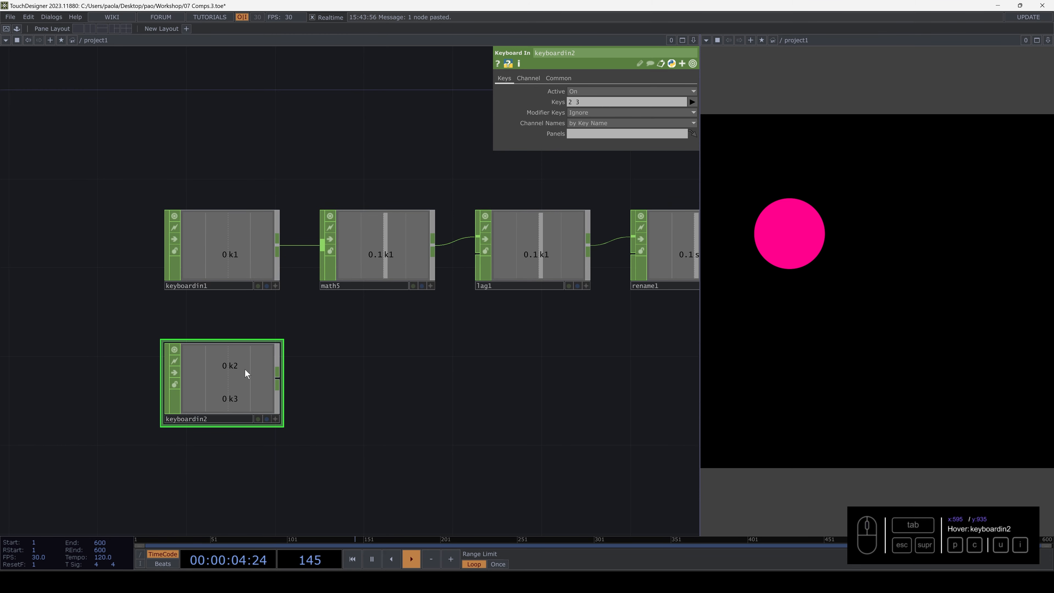
key(3)
key(2)
click(296, 374)
key(Tab)
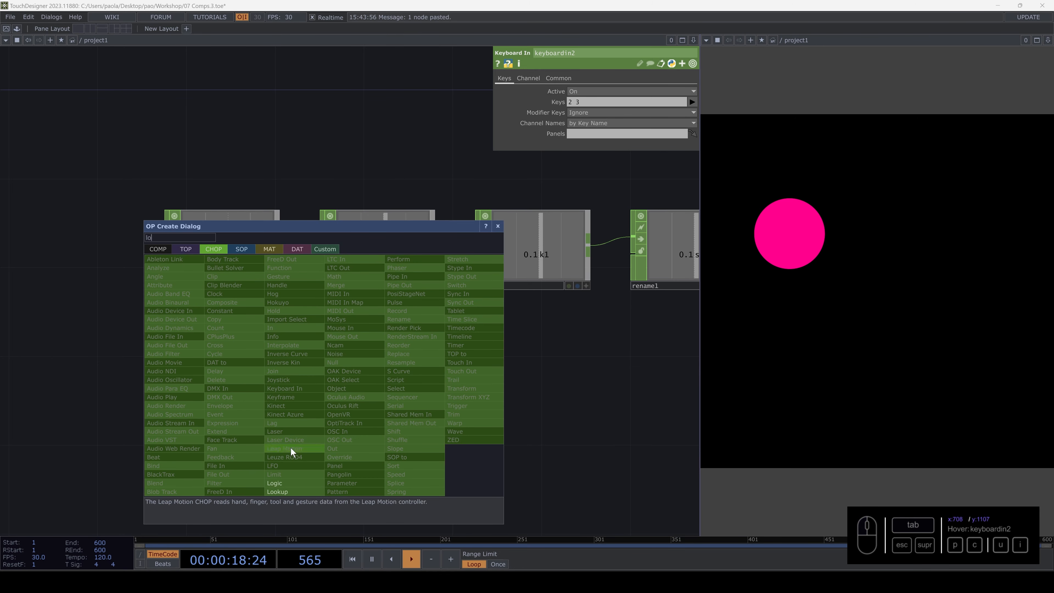
click(290, 483)
click(377, 378)
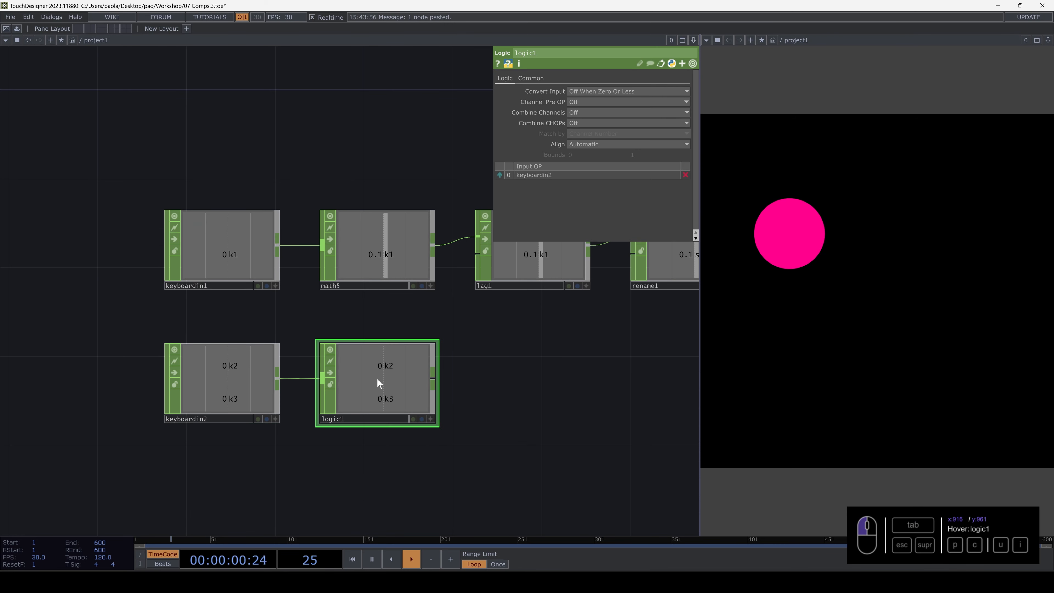
key(Delete)
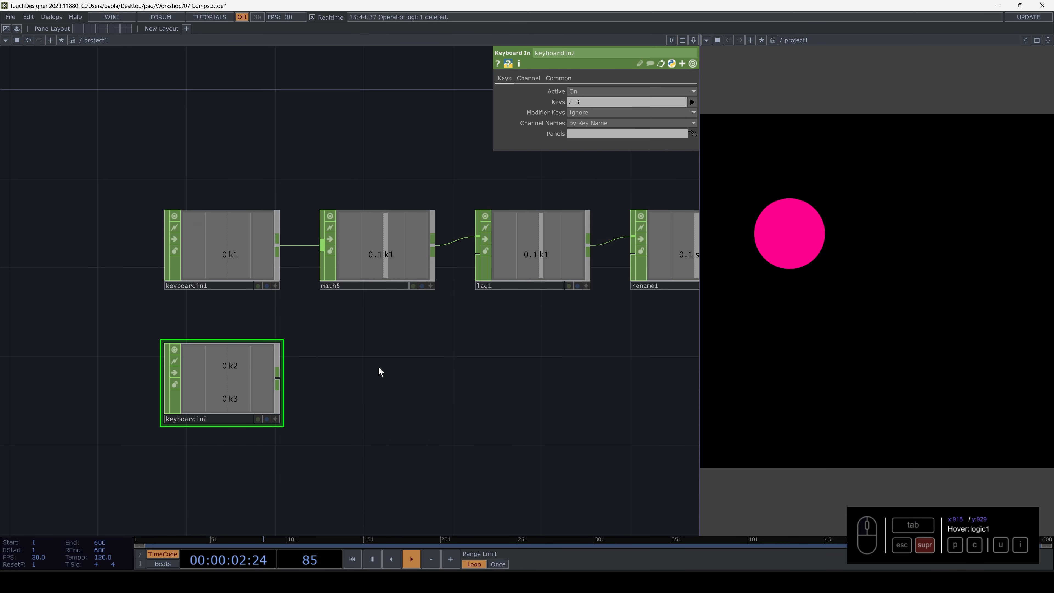
Test keyboardin2's k2 channel and connect a Logic CHOP to the output of keyboardin2, placed below math5.
key(2)
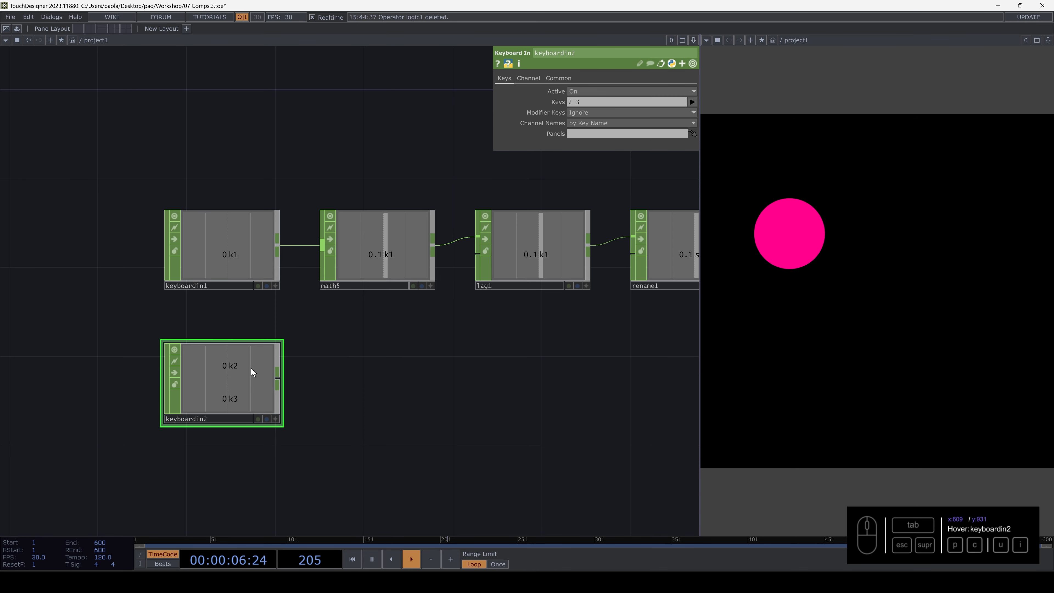
key(2)
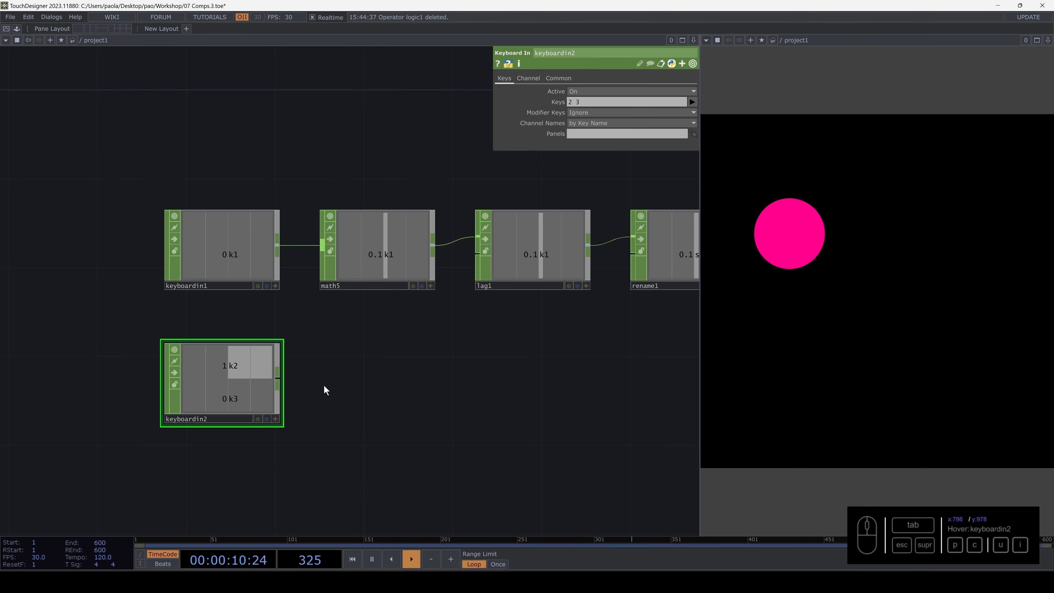
click(280, 380)
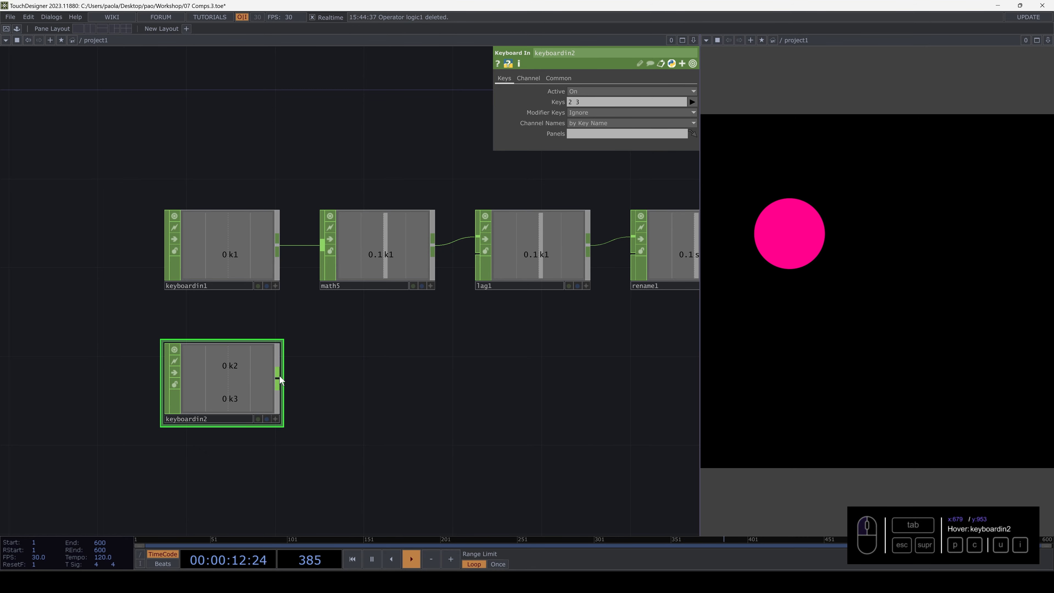
key(Tab)
text(lo)
click(309, 486)
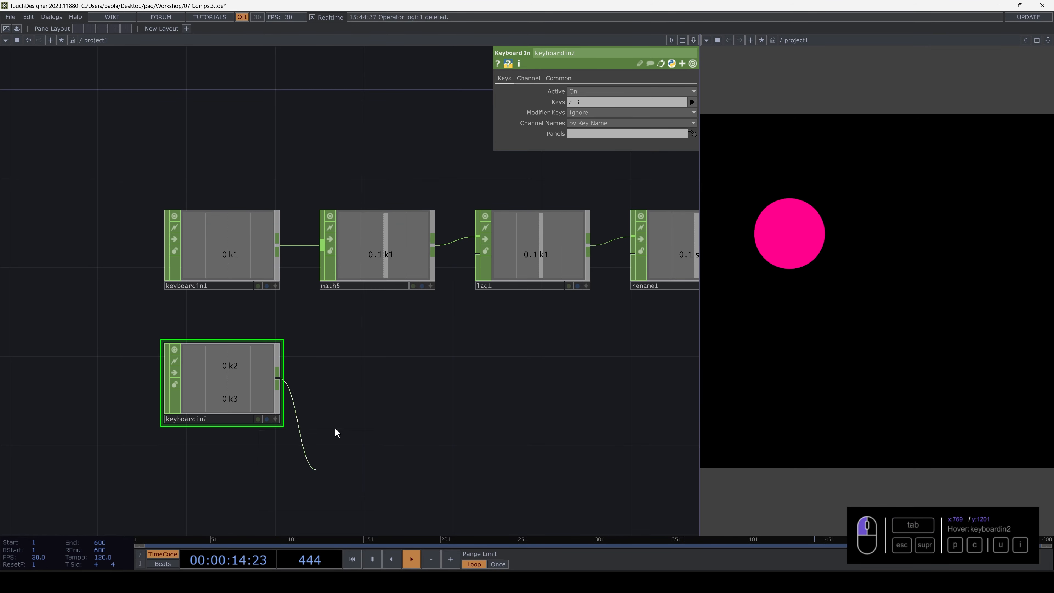
click(373, 357)
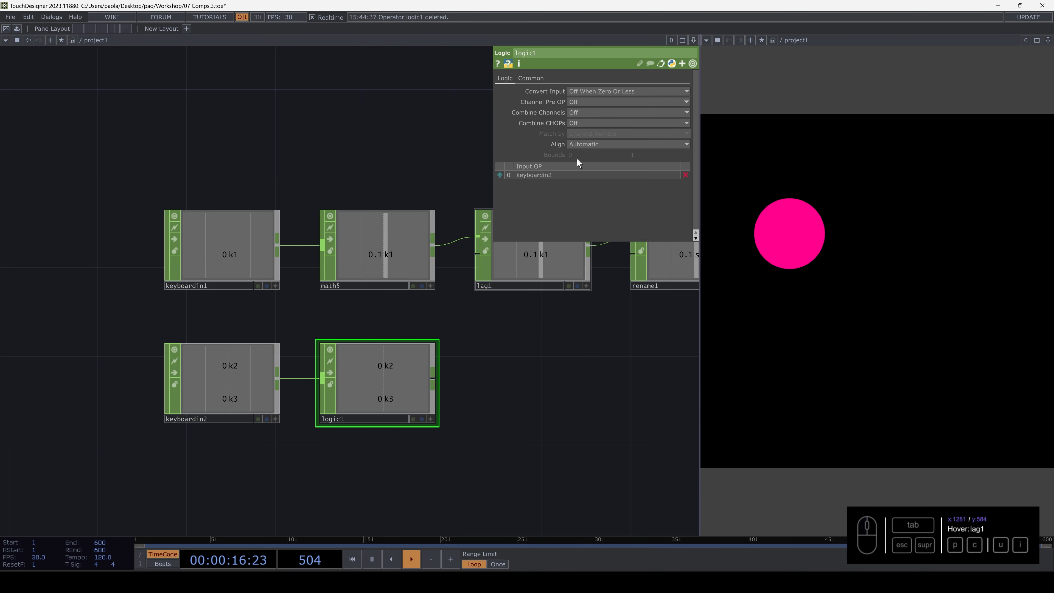
Set logic1's Channel Pre OP to Radio Button and test switching between its k2 and k3 channels.
click(592, 102)
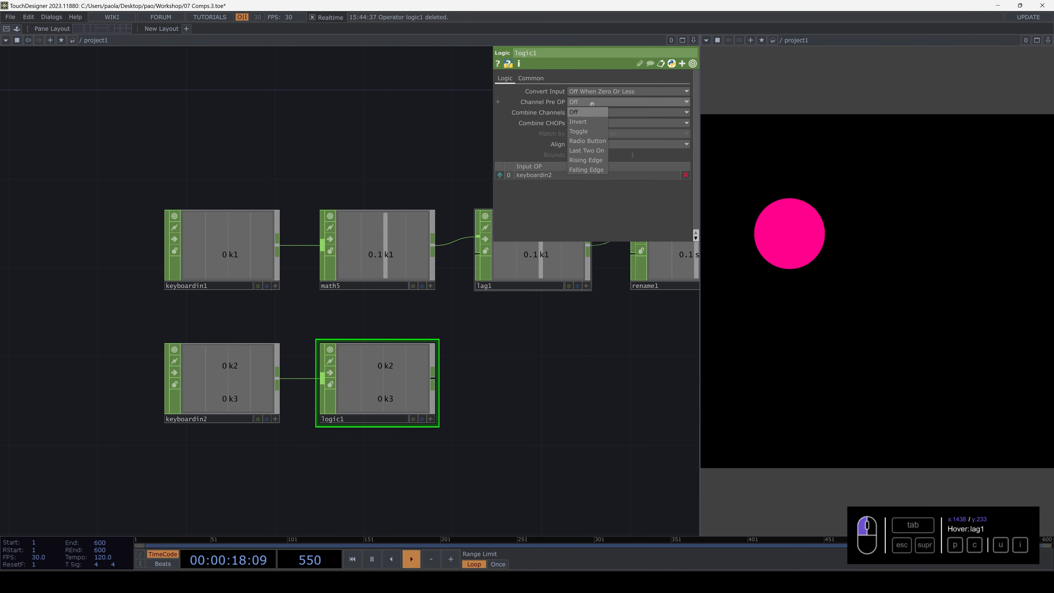
click(592, 141)
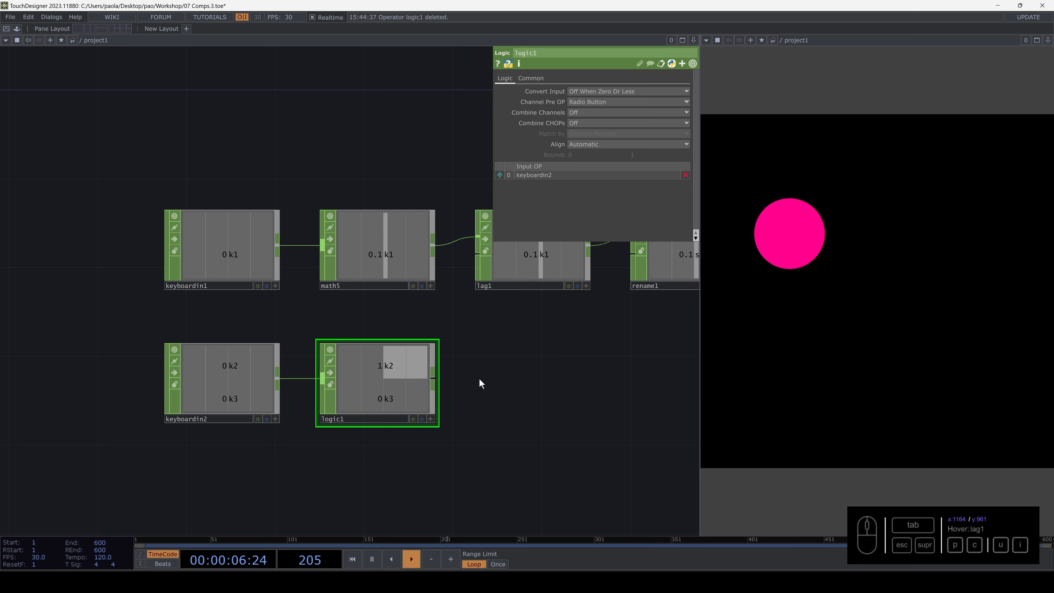
key(3)
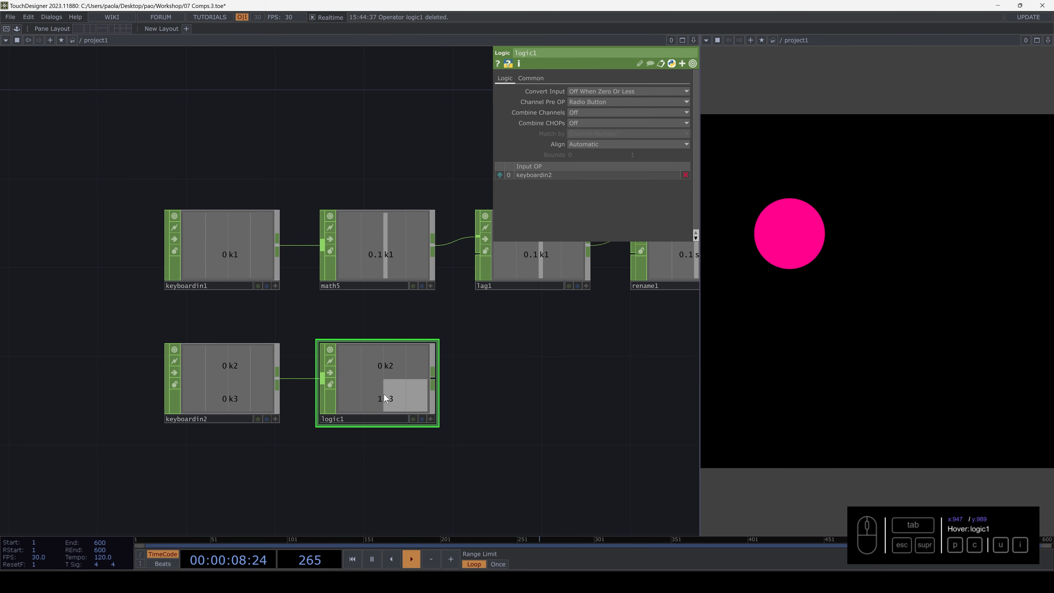
key(2)
key(3)
key(2)
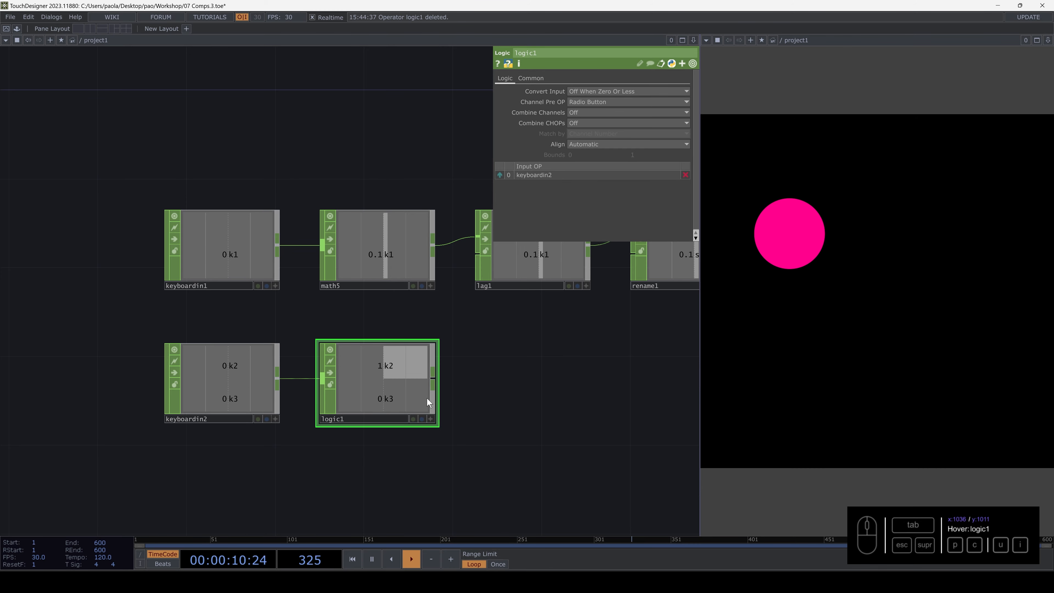
key(3)
Connect a Fan CHOP to the output of logic1, placed below lag1.
scroll(519, 392, down, 5)
drag(522, 383, 352, 395)
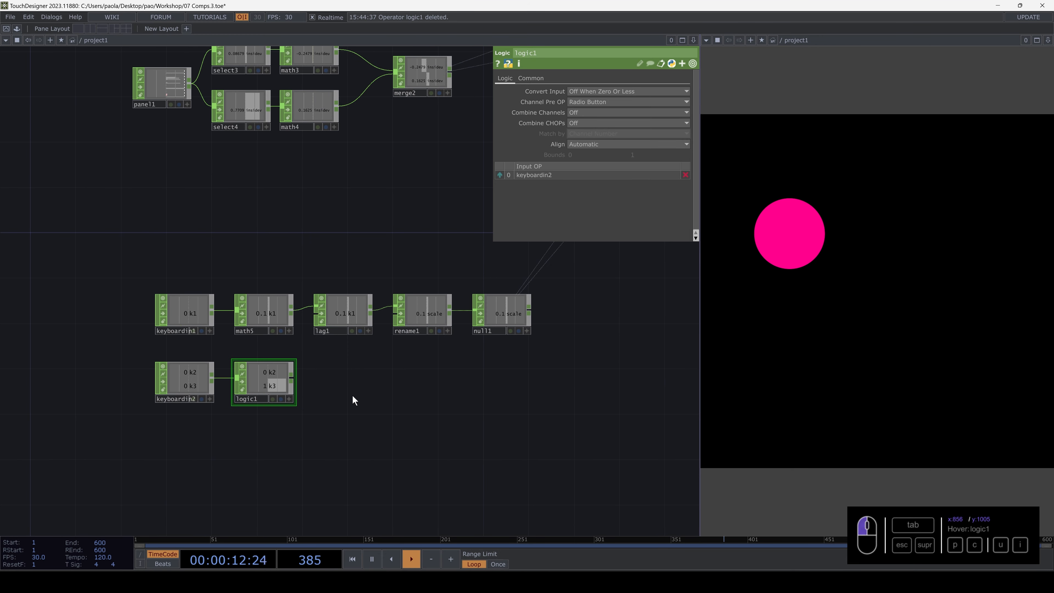
click(347, 373)
key(Tab)
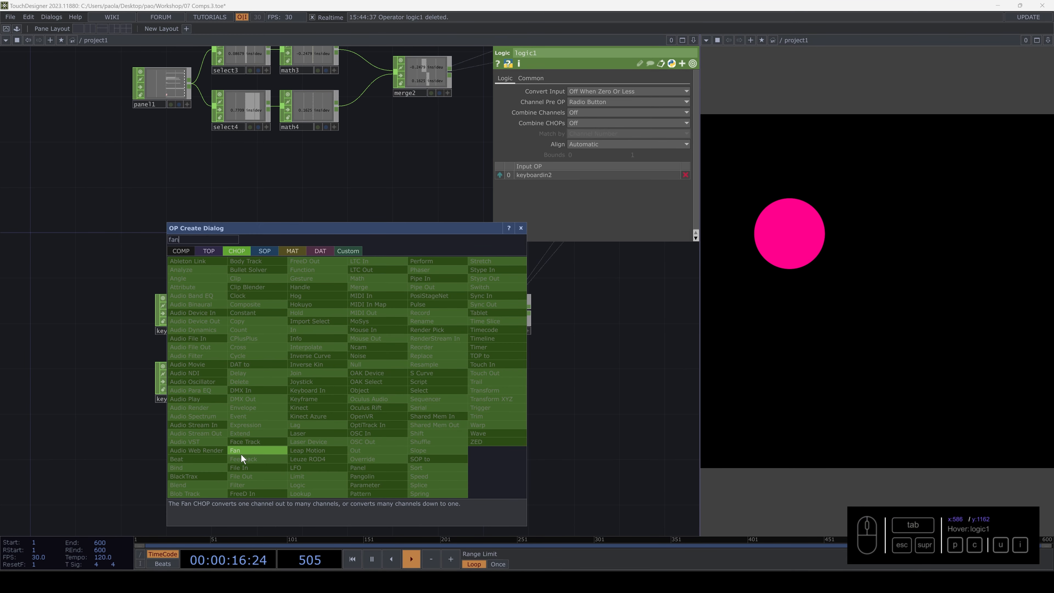
click(239, 451)
click(341, 377)
Set fan1's Operation to Fan In to merge the k2 and k3 channels into one.
scroll(331, 387, up, 5)
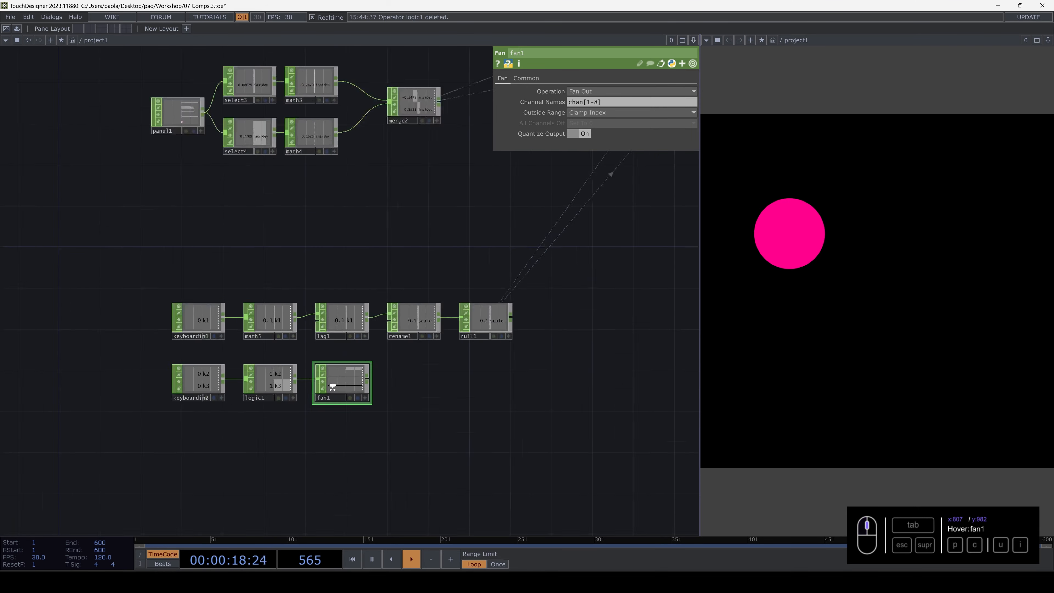
scroll(332, 387, up, 2)
click(595, 90)
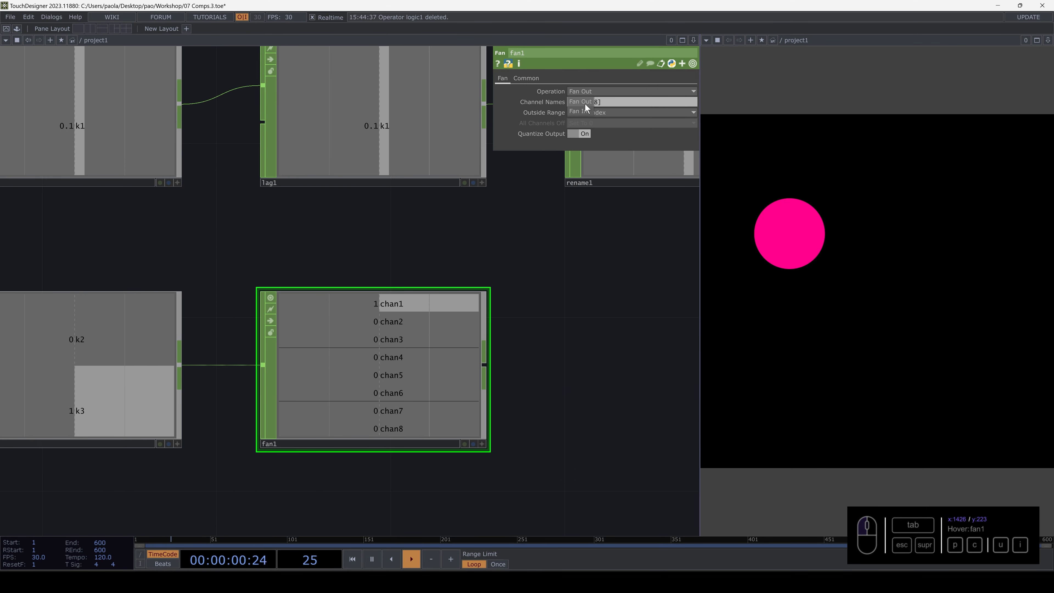
click(582, 110)
scroll(370, 388, down, 6)
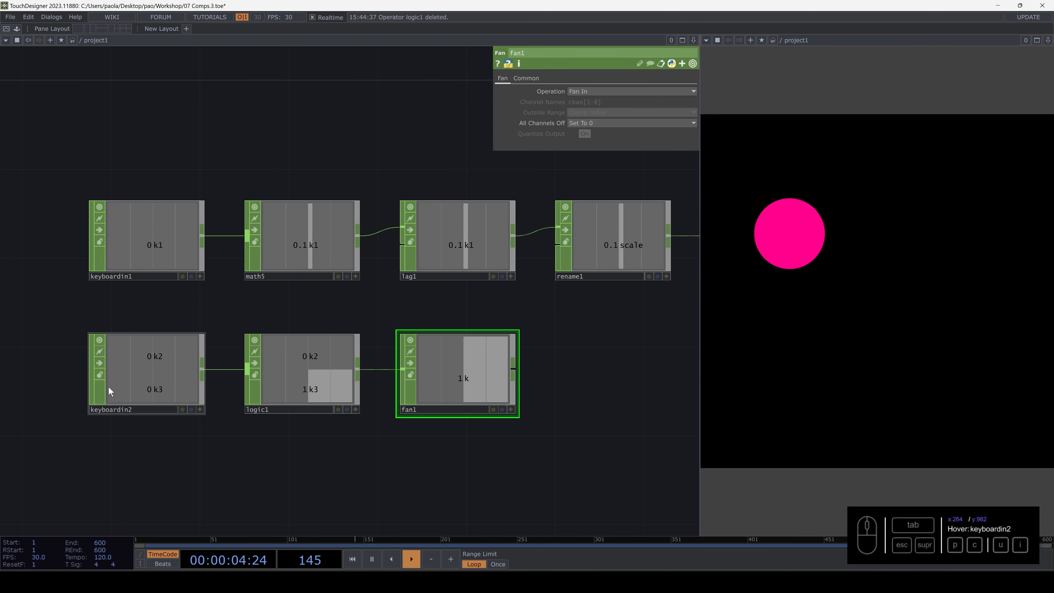
scroll(104, 382, up, 2)
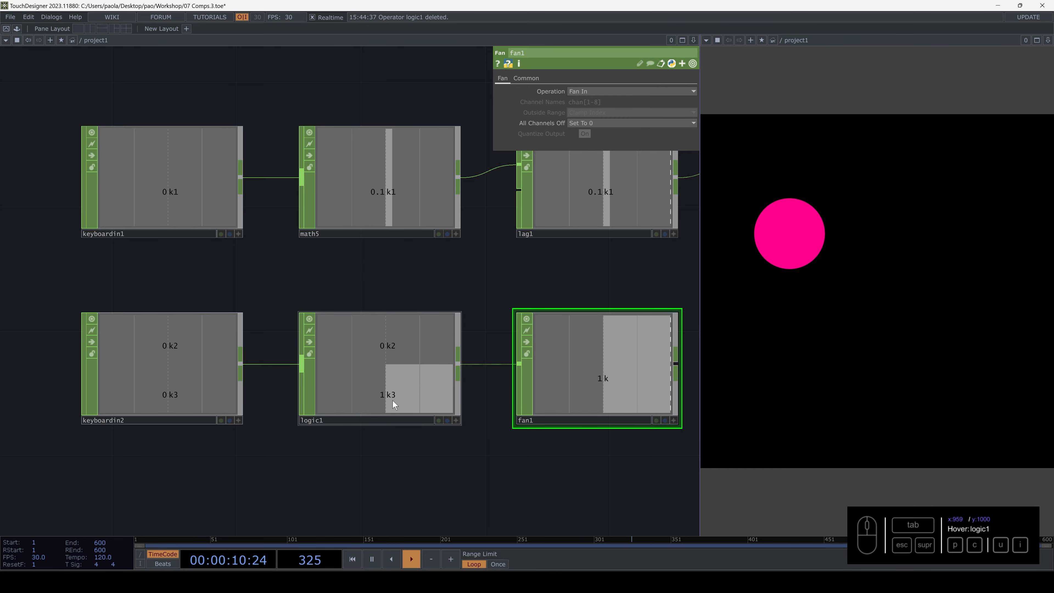
drag(471, 464, 357, 460)
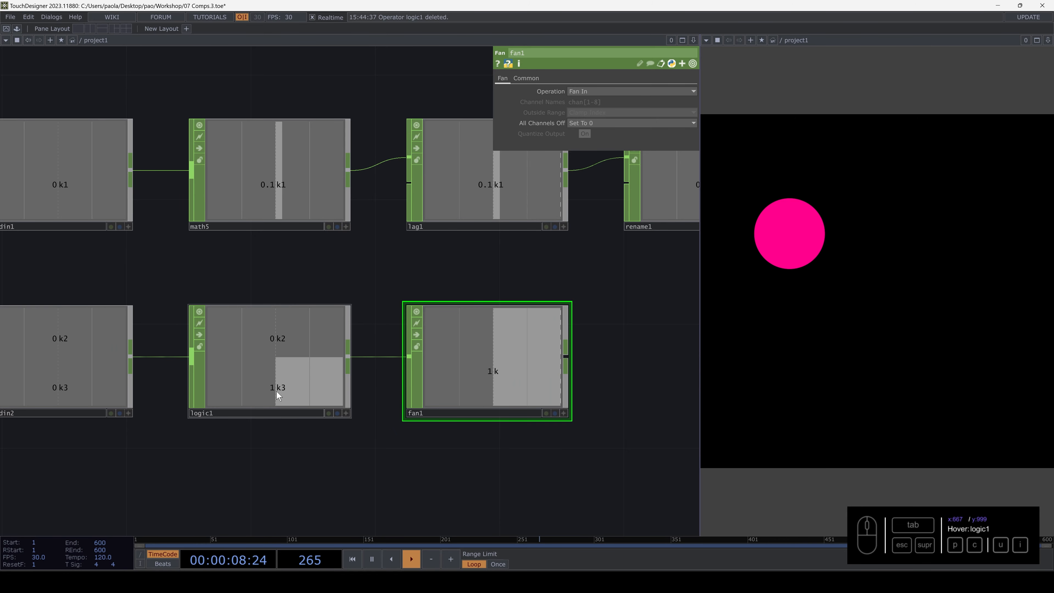
Connect a Null CHOP to the output of fan1, placed directly below null1.
scroll(443, 402, down, 10)
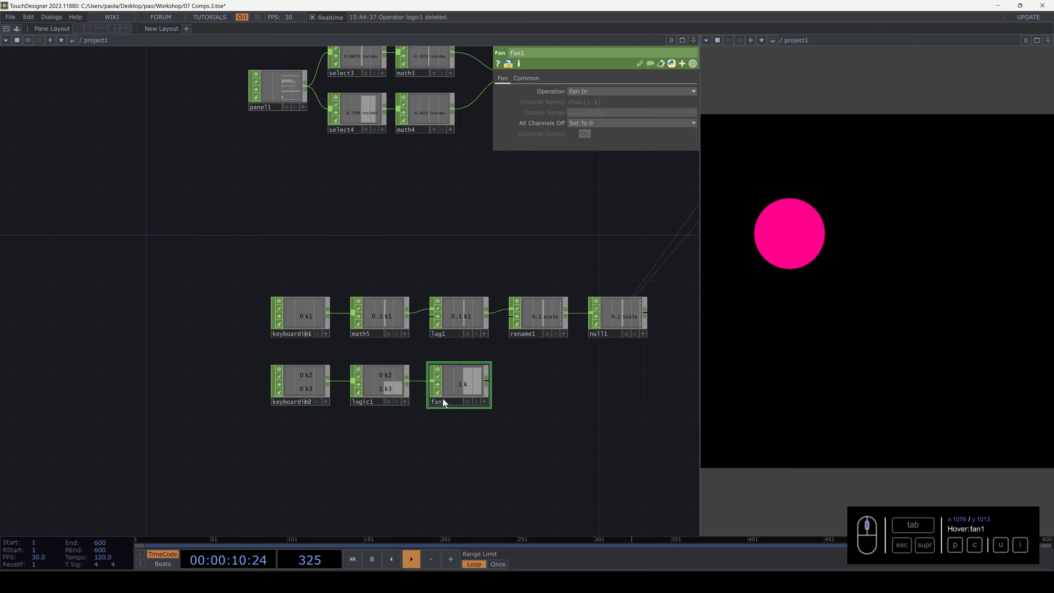
key(Tab)
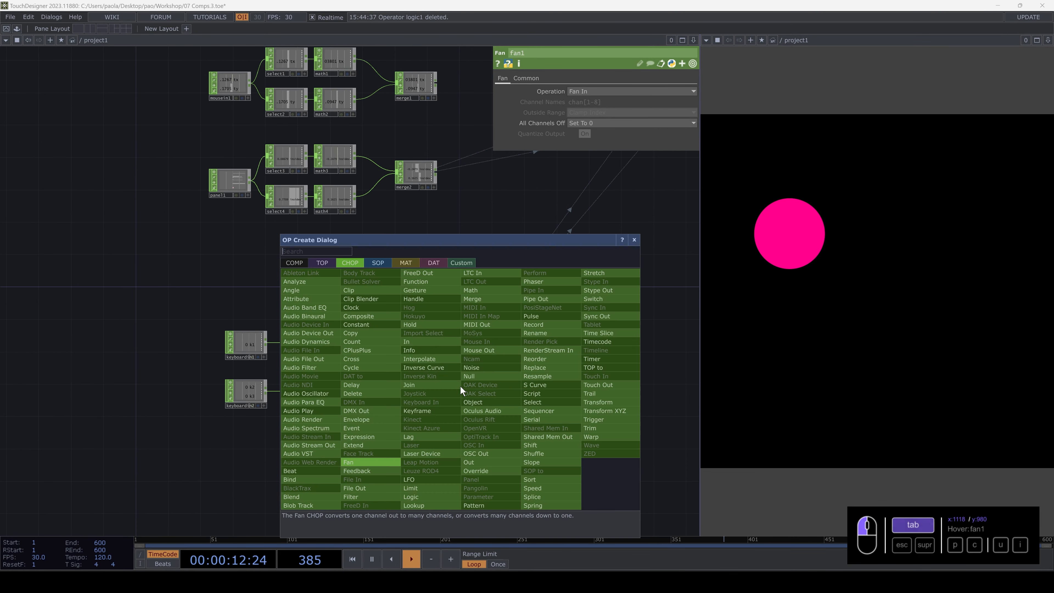
text(nul)
click(488, 376)
click(472, 392)
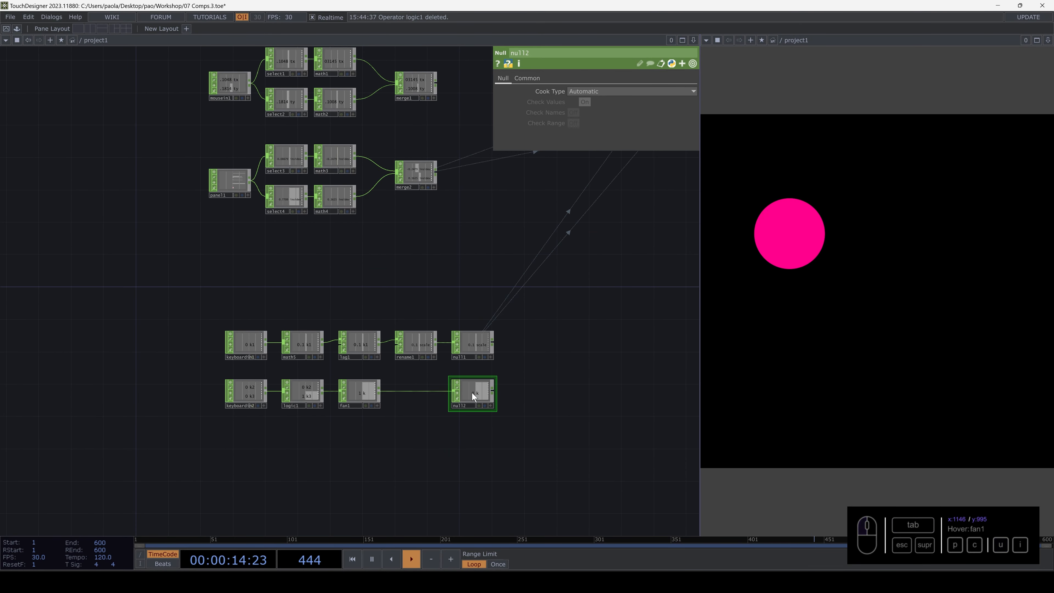
Drive switch1's Index with the k channel of null2.
drag(472, 392, 431, 203)
click(486, 131)
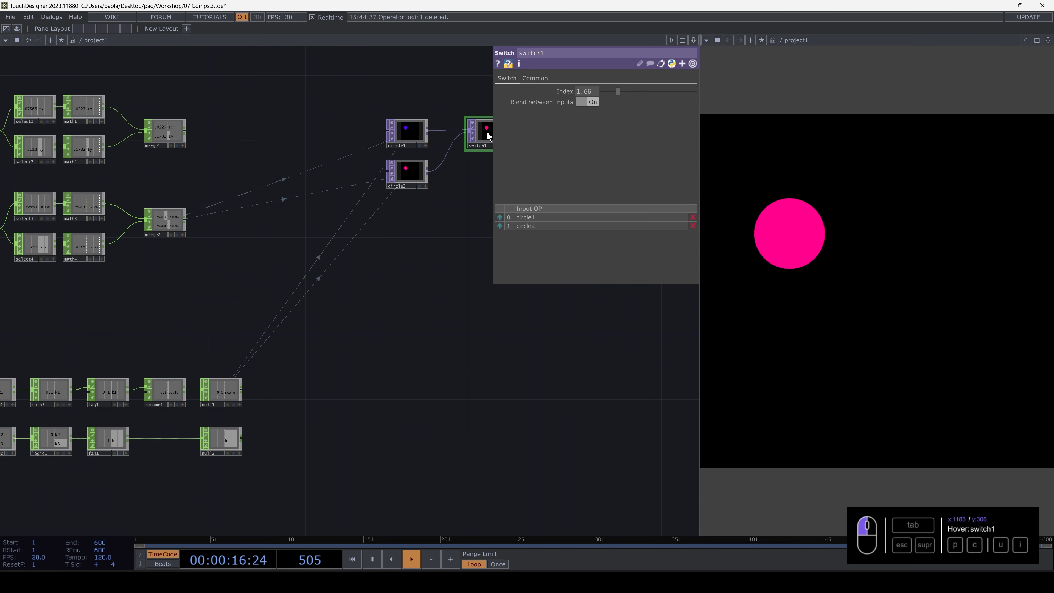
mouse_move(620, 91)
mouse_down()
mouse_move(603, 94)
mouse_move(612, 94)
mouse_up()
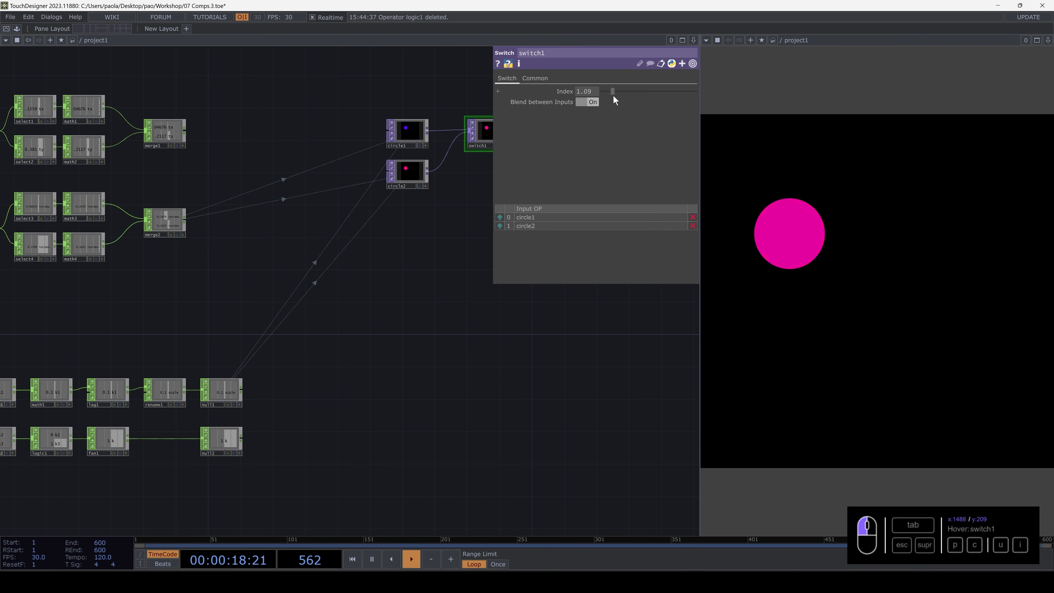
click(234, 453)
drag(238, 451, 586, 92)
click(595, 85)
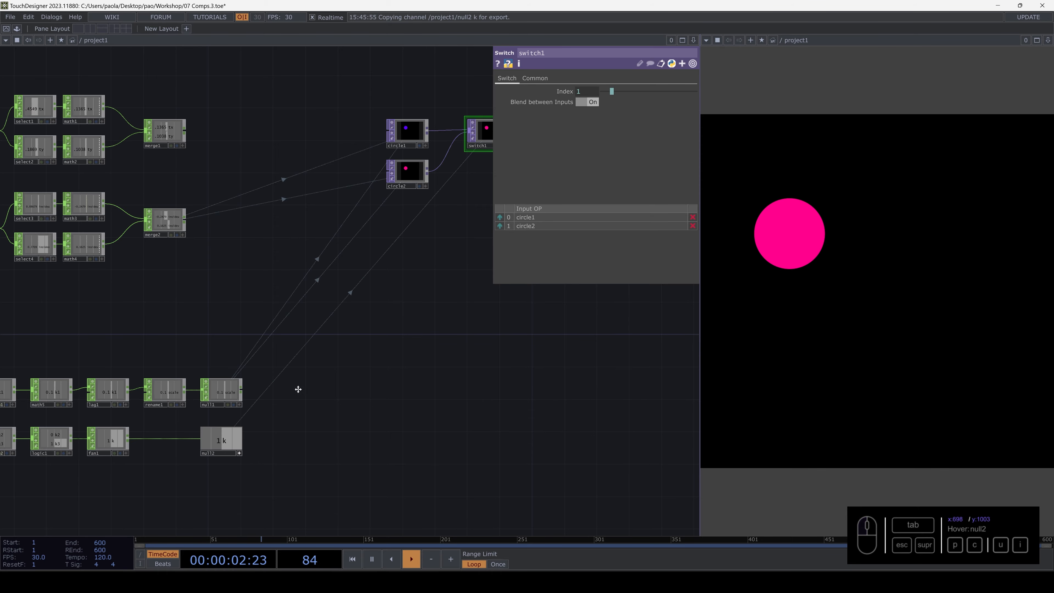
Test the colour switching by alternating the 2 and 3 inputs while examining the circle in the output view.
key(h)
scroll(324, 424, up, 3)
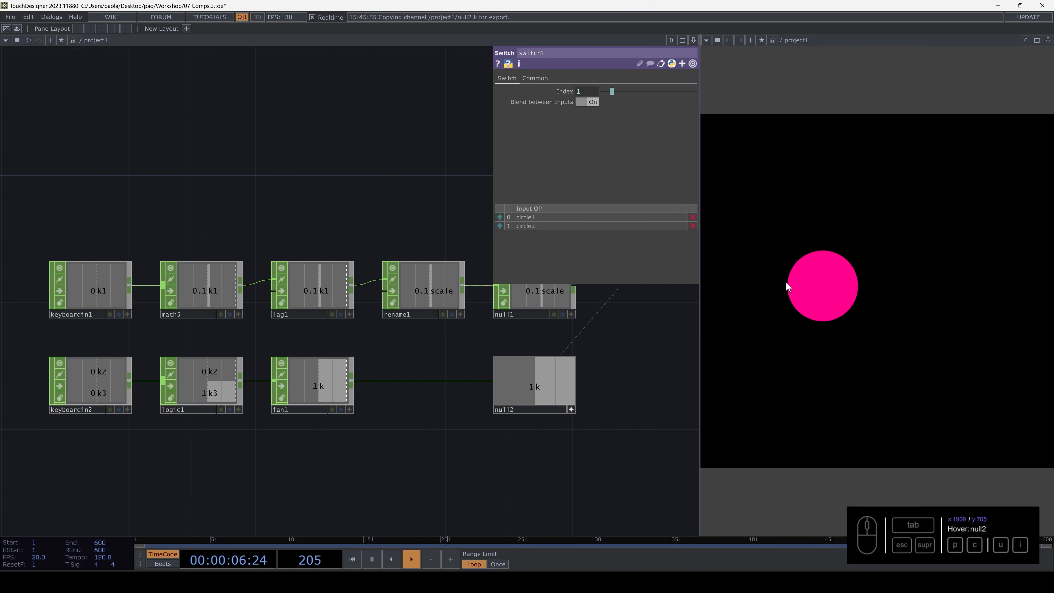
key(2)
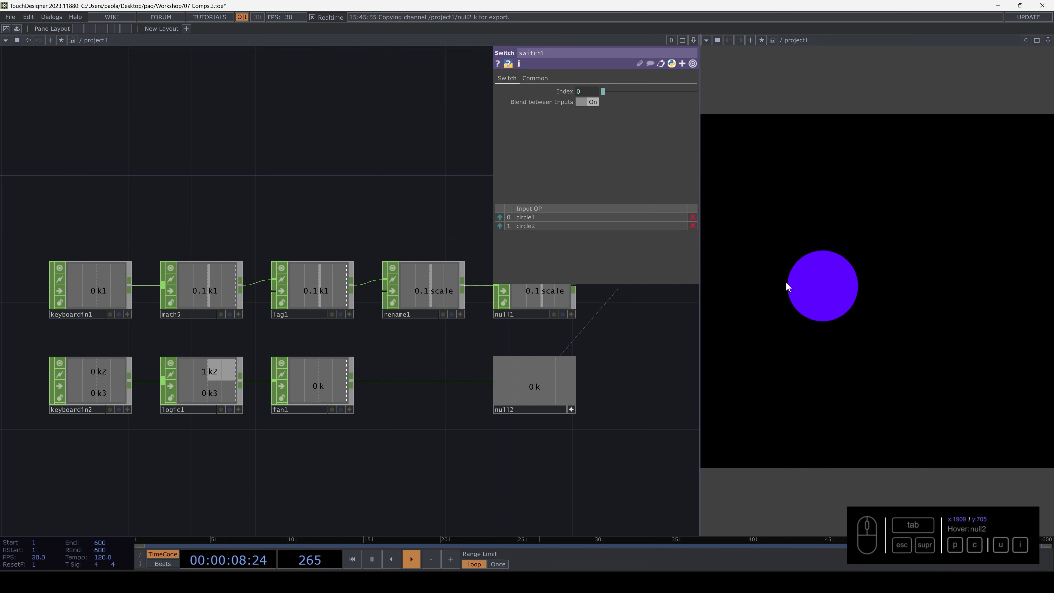
key(3)
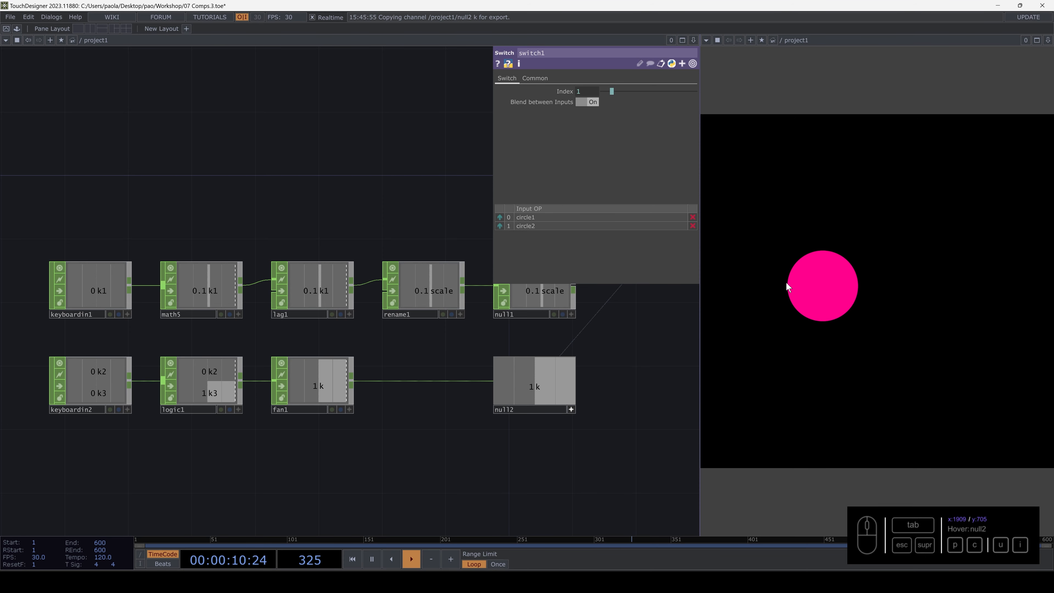
key(2)
key(3)
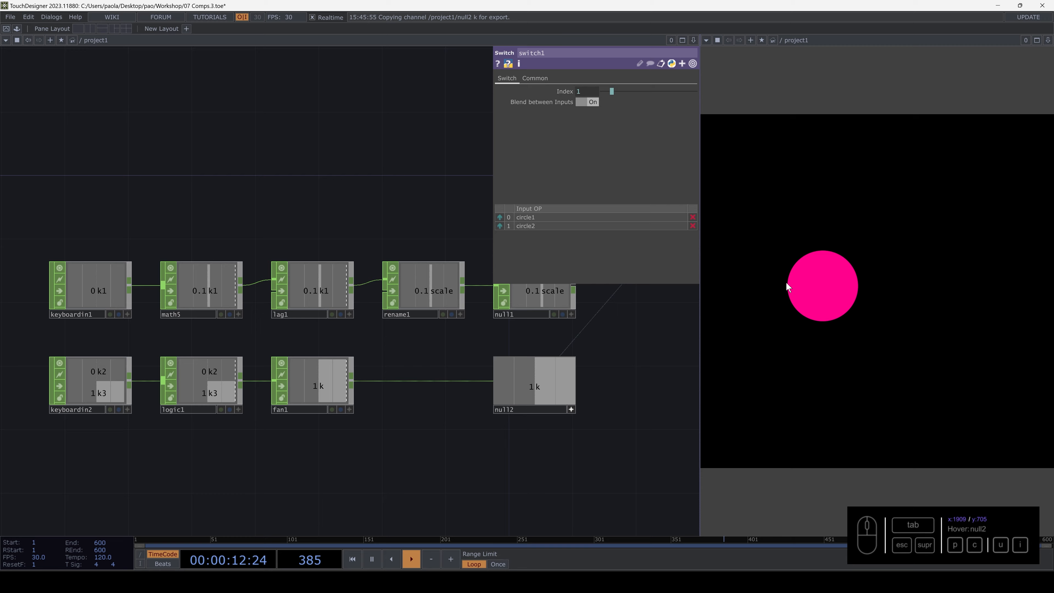
Insert a Lag CHOP into the connection between fan1 and null2.
right_click(398, 381)
click(416, 367)
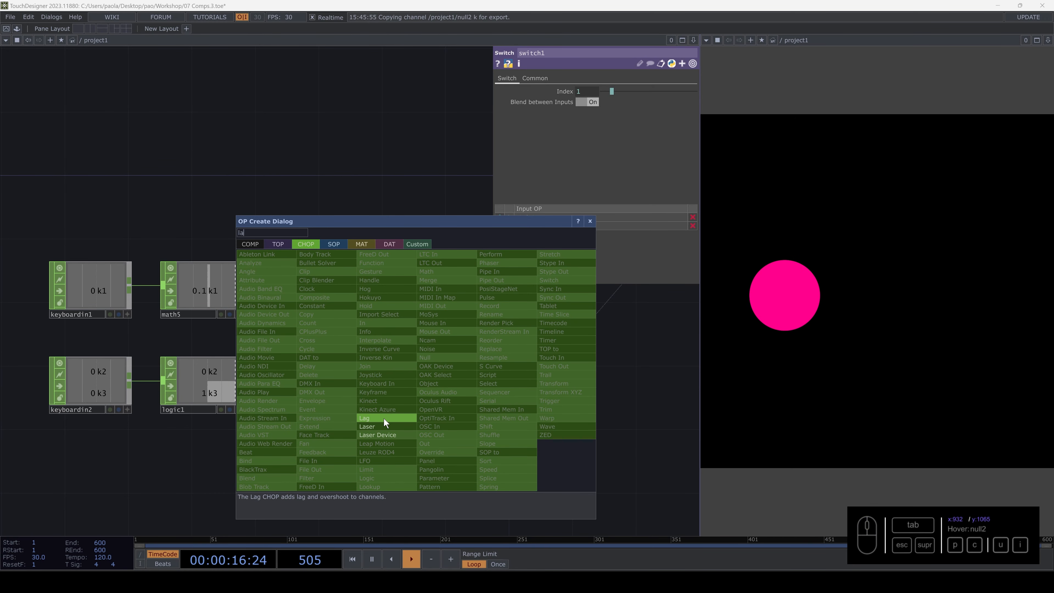
click(383, 418)
click(432, 377)
Set both Lag values of lag2 to 1 second.
click(596, 103)
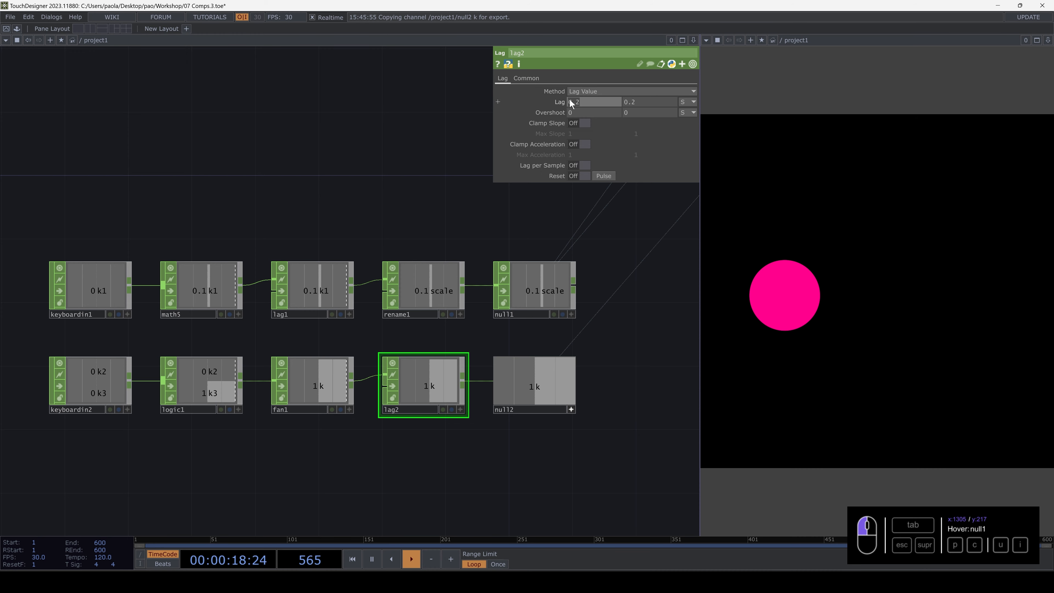
text(1)
key(Tab)
text(1)
key(Return)
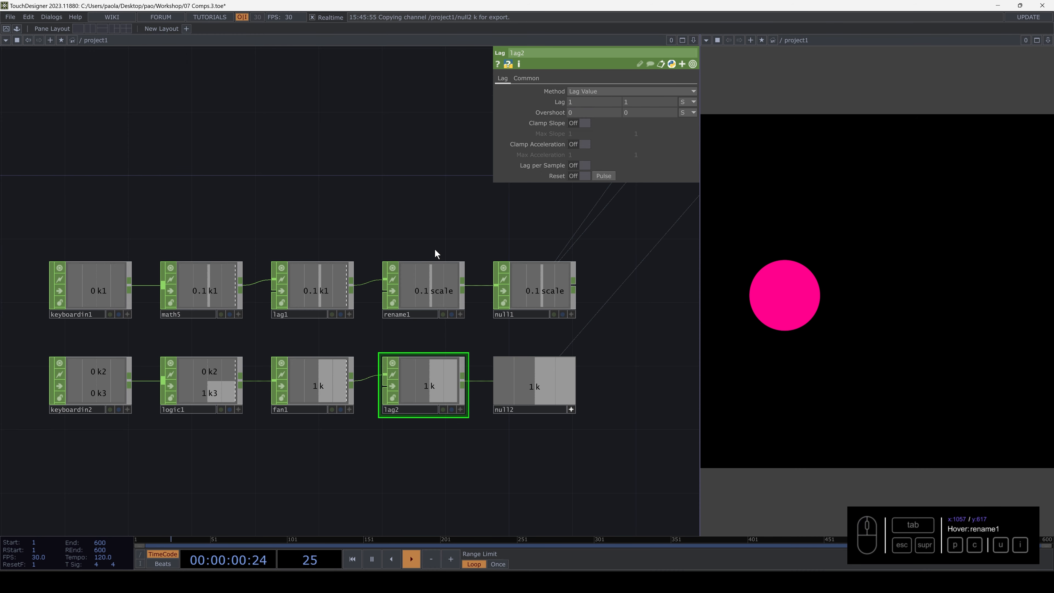
Test the lagged colour blend by alternating the 2 and 3 inputs while examining the output circle and switch1's Index.
key(2)
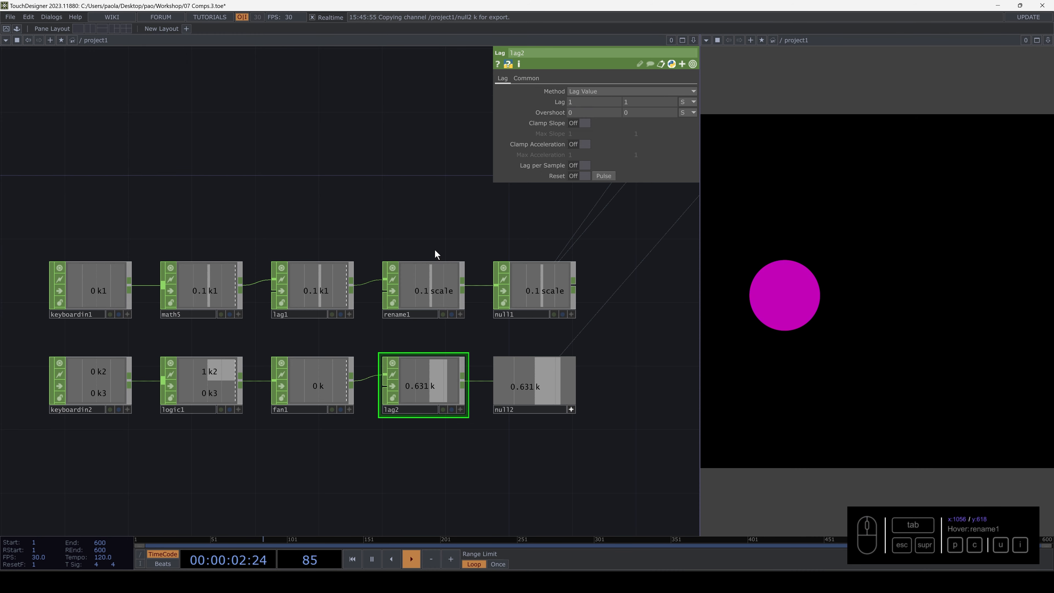
key(3)
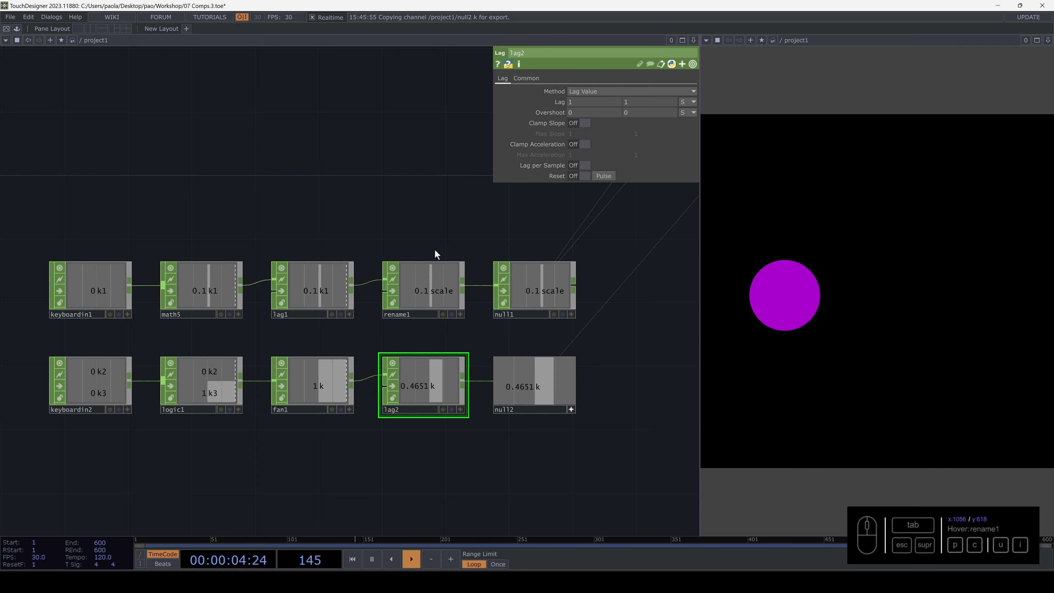
scroll(435, 250, down, 3)
scroll(478, 257, down, 2)
drag(527, 266, 478, 299)
click(456, 213)
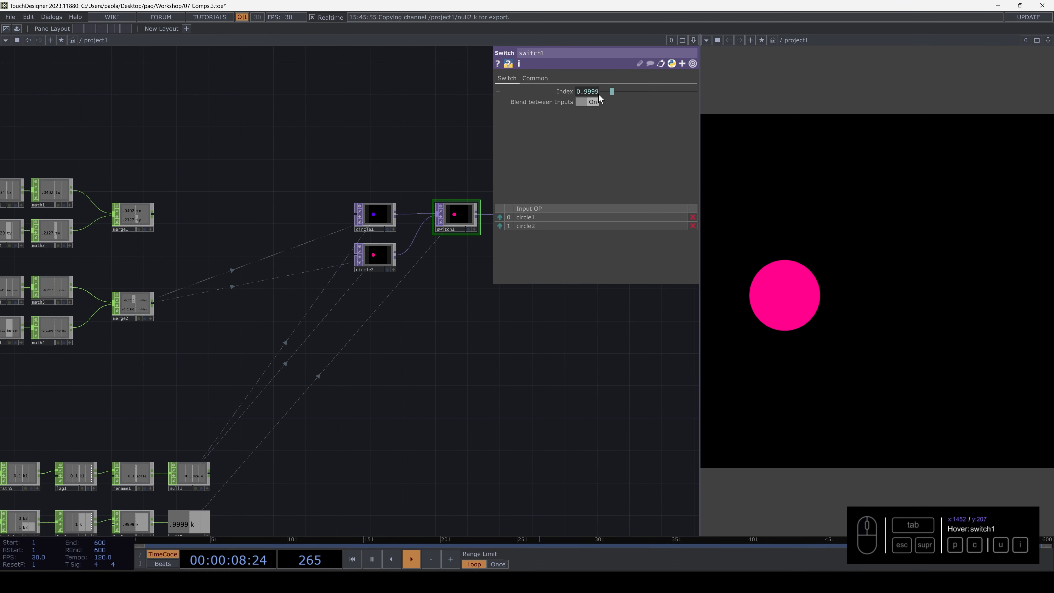
key(2)
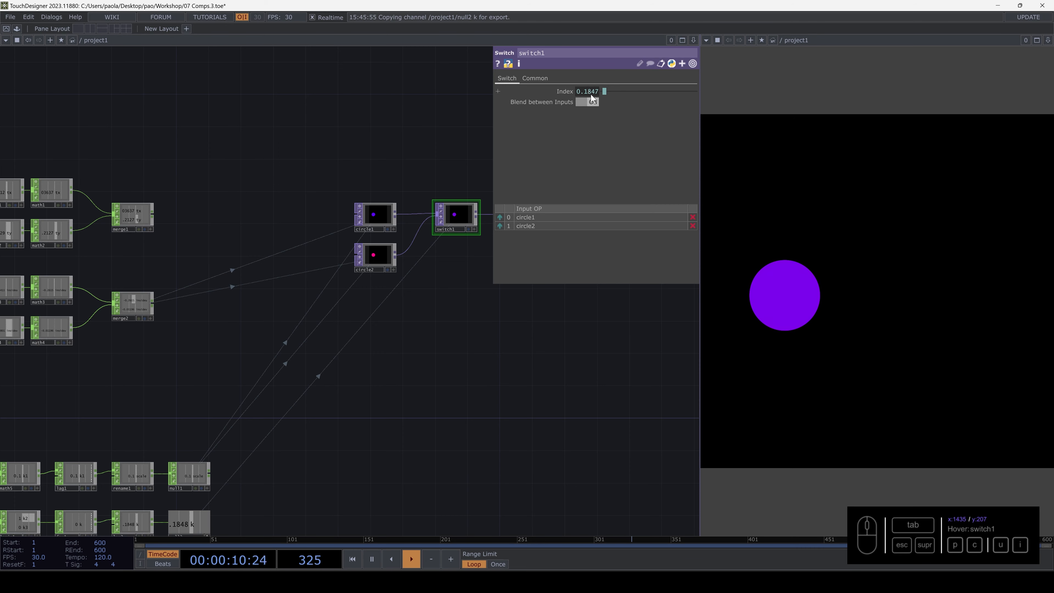
key(3)
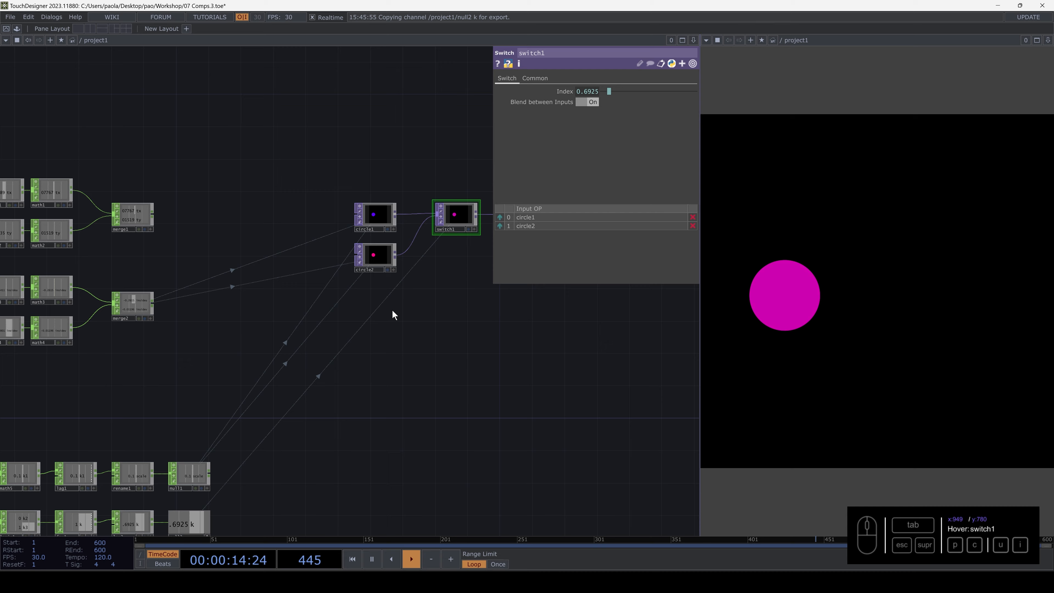
Duplicate circle2 and place the copy directly below it.
drag(400, 263, 284, 272)
click(277, 274)
key(ctrl+c)
key(ctrl+v)
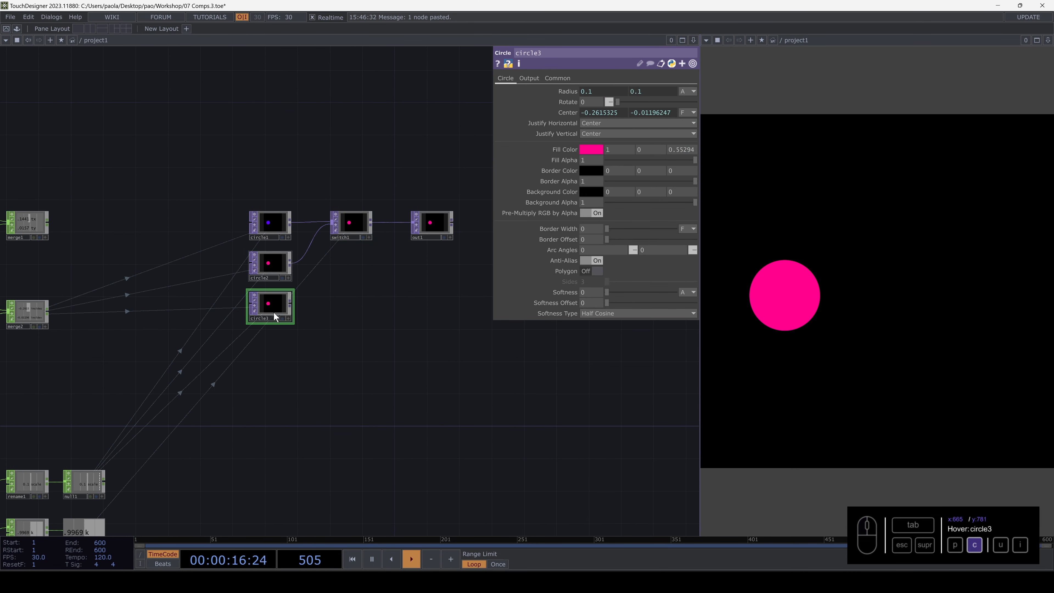
Change the Fill Color of circle3 to orange.
click(273, 309)
click(591, 149)
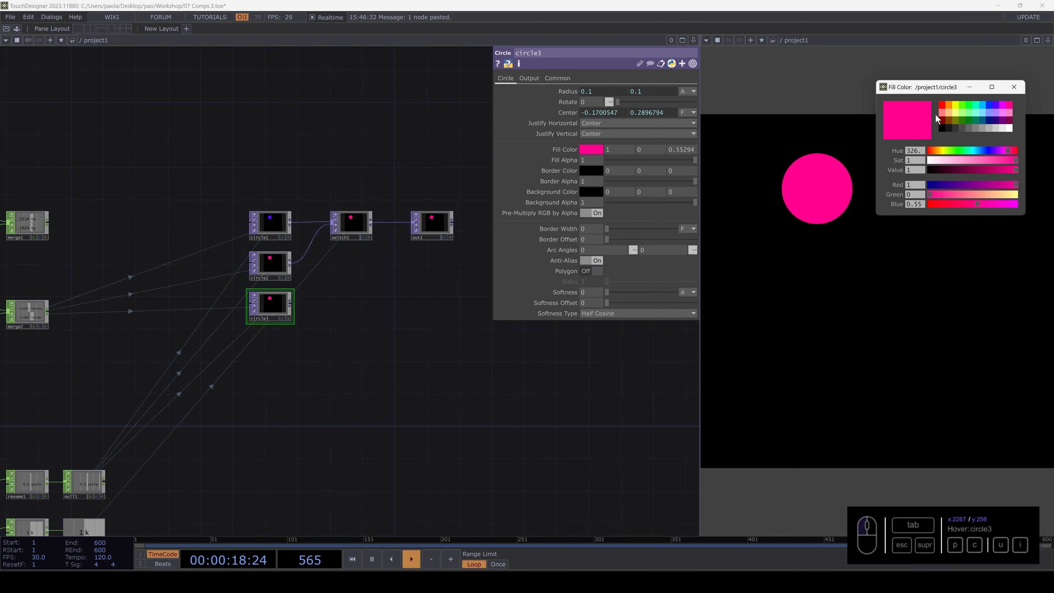
click(949, 107)
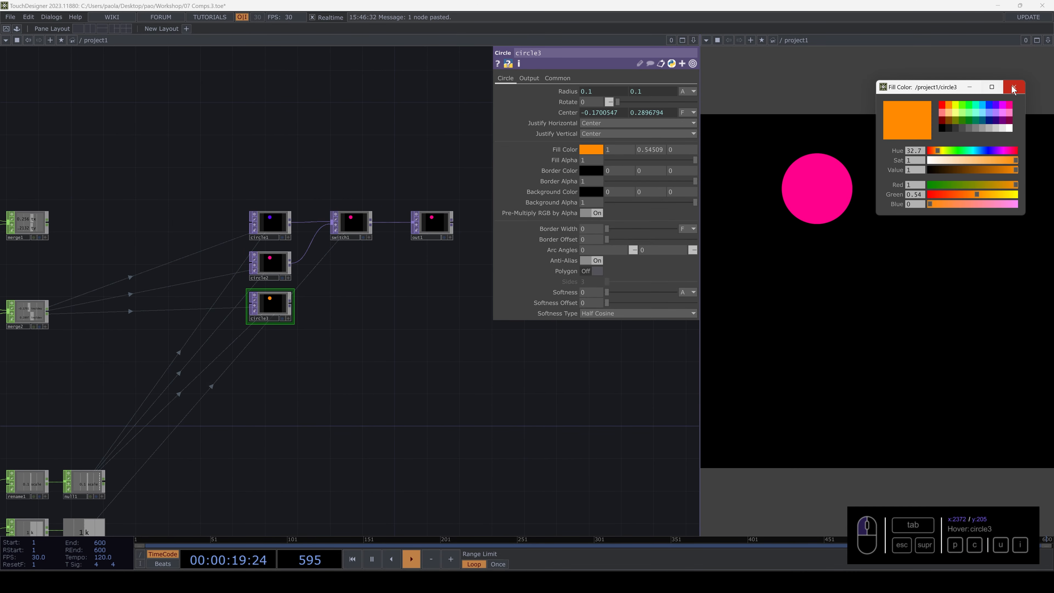
Detach circle3's Radius from its driving channel and set both radius values to 0.4.
click(567, 91)
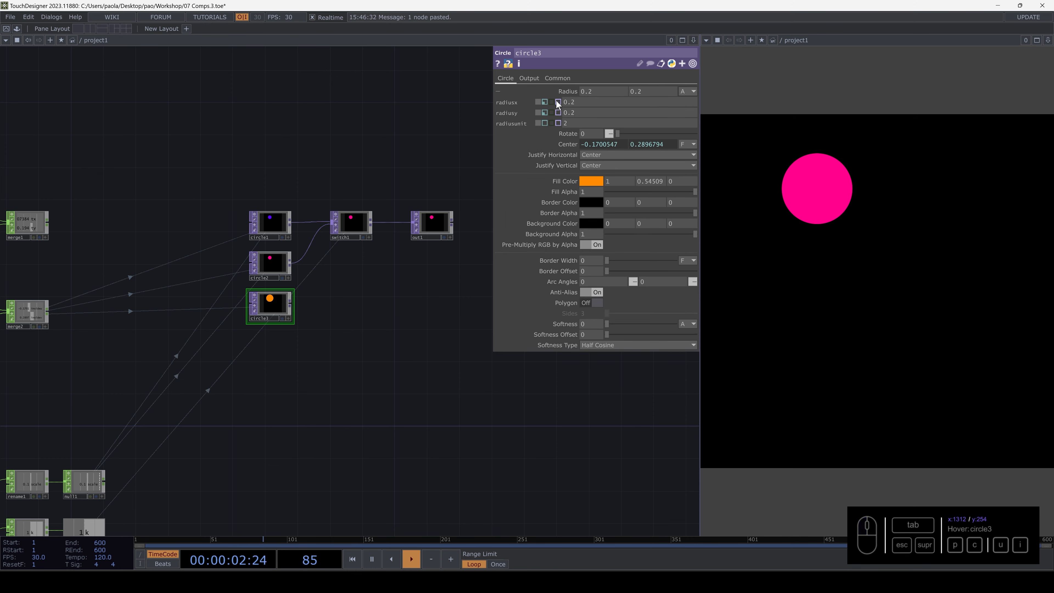
click(563, 91)
middle_drag(568, 92, 569, 79)
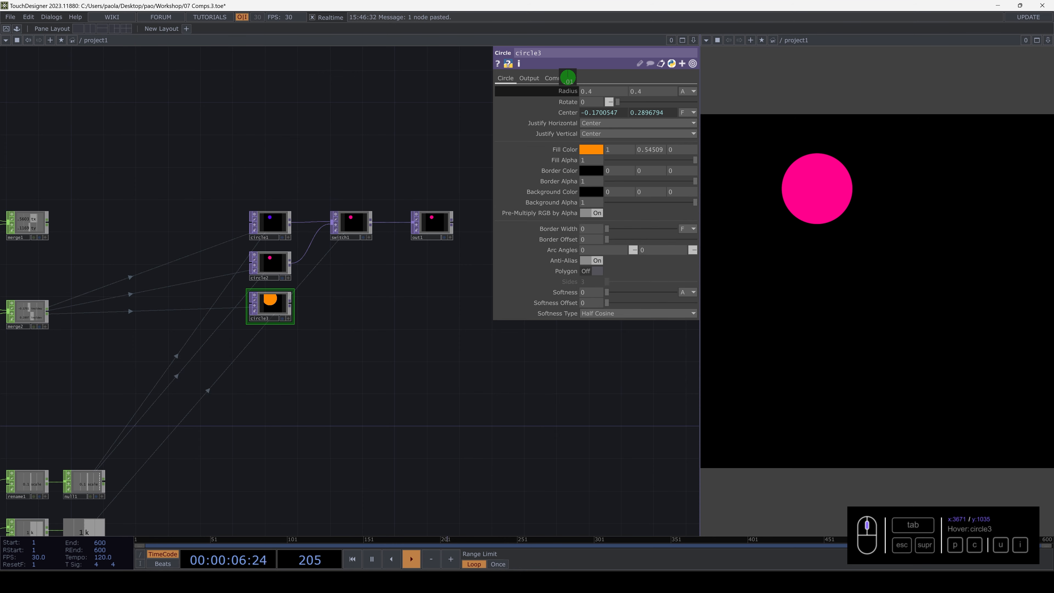
Detach circle2's Radius from its driving channel and use a constant 0.2 for both radius values.
click(286, 266)
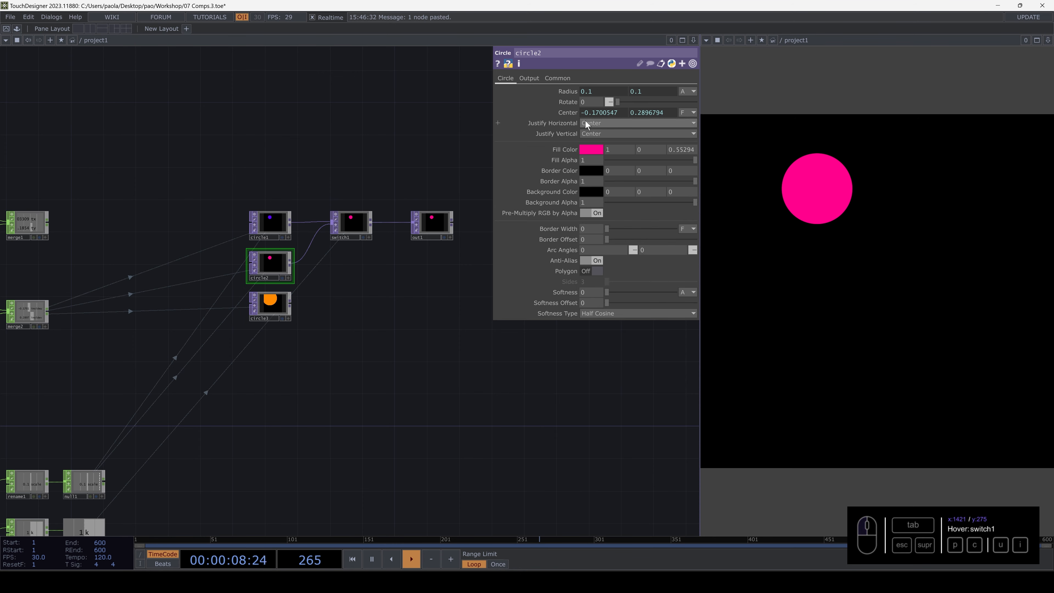
click(568, 92)
click(537, 106)
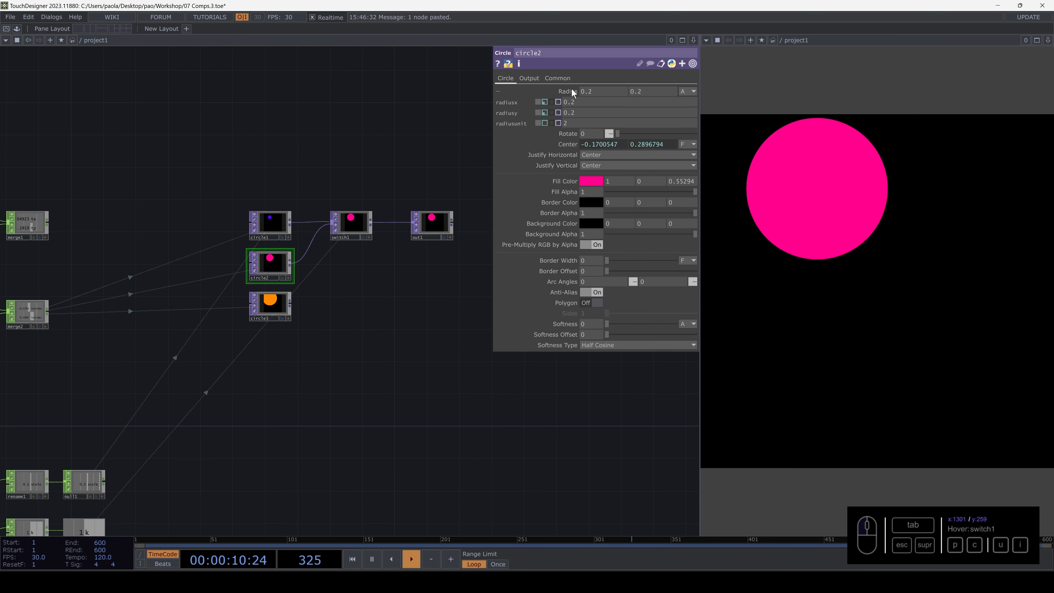
drag(357, 321, 296, 296)
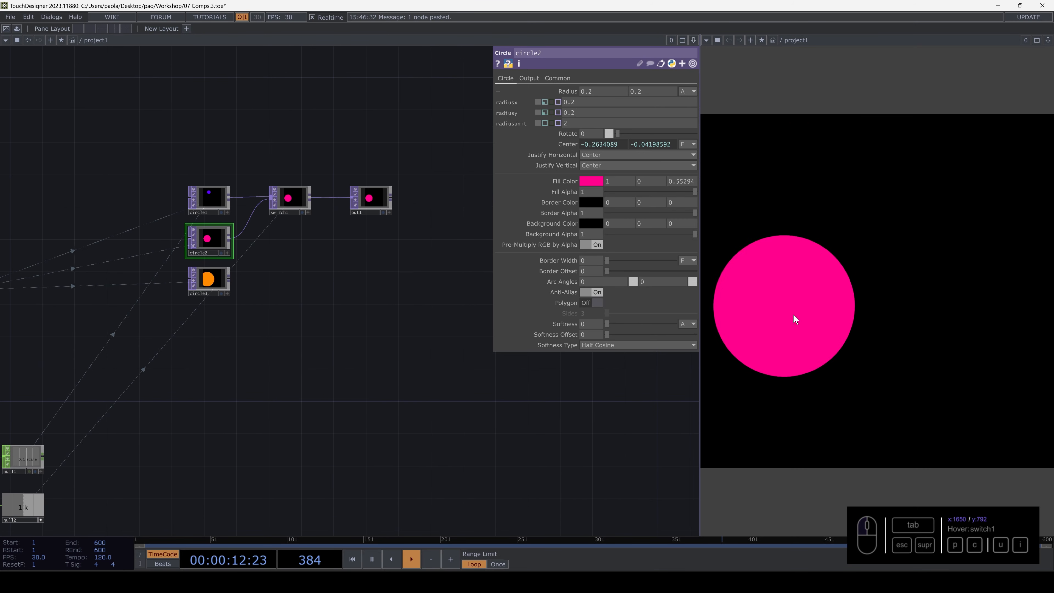
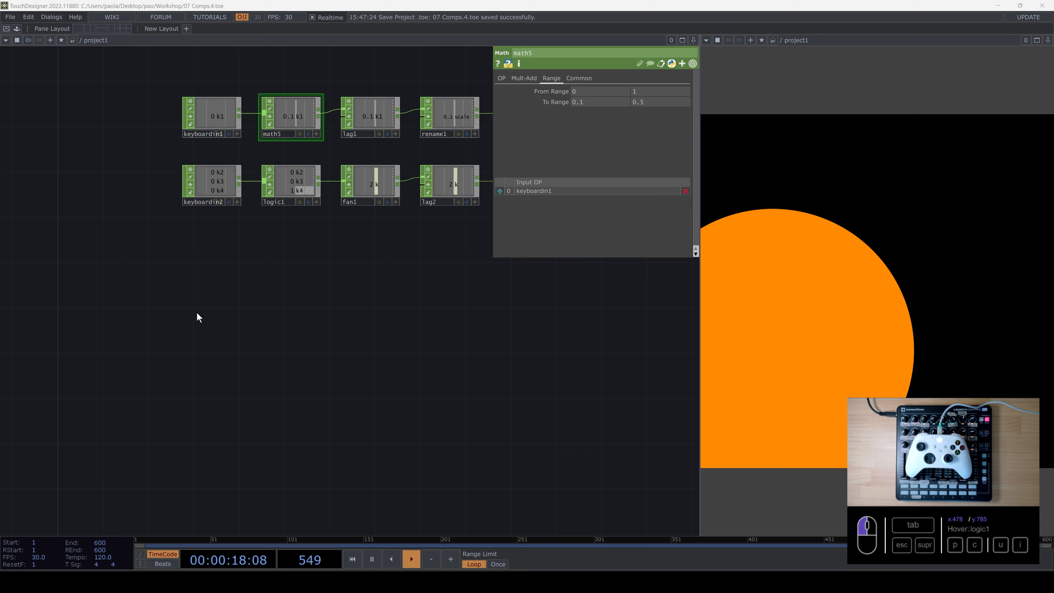
Add a Joystick CHOP below the keyboard chains and examine its list of controller channels.
key(Tab)
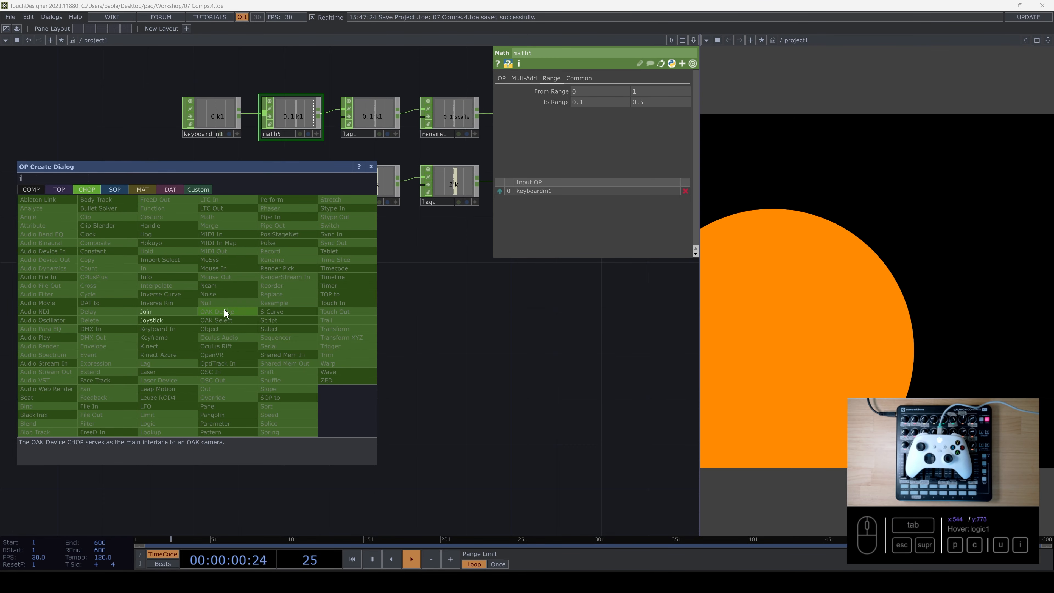
click(152, 314)
click(156, 318)
scroll(210, 308, up, 6)
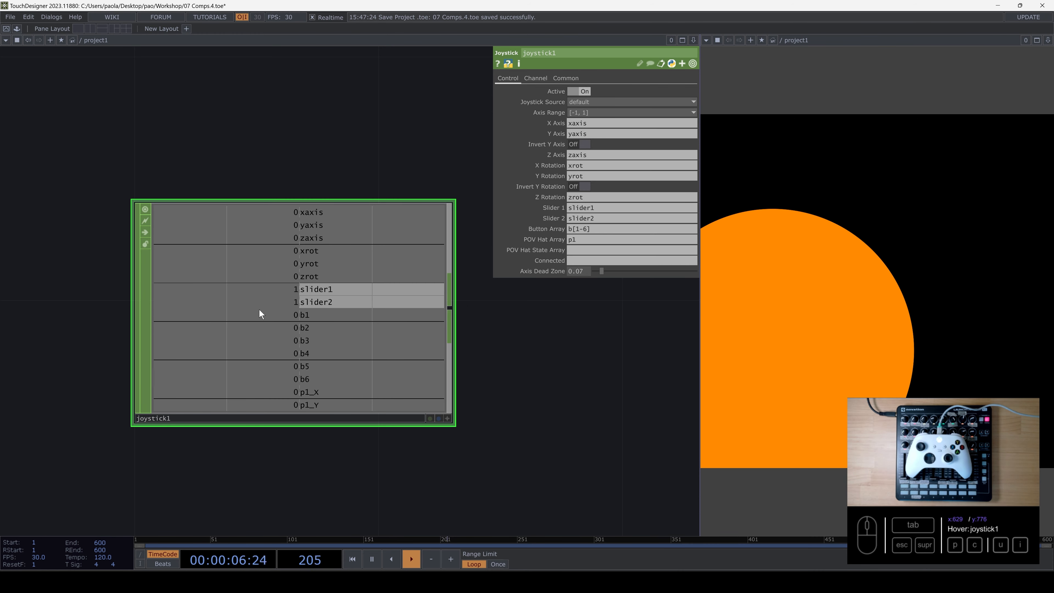
drag(377, 241, 269, 234)
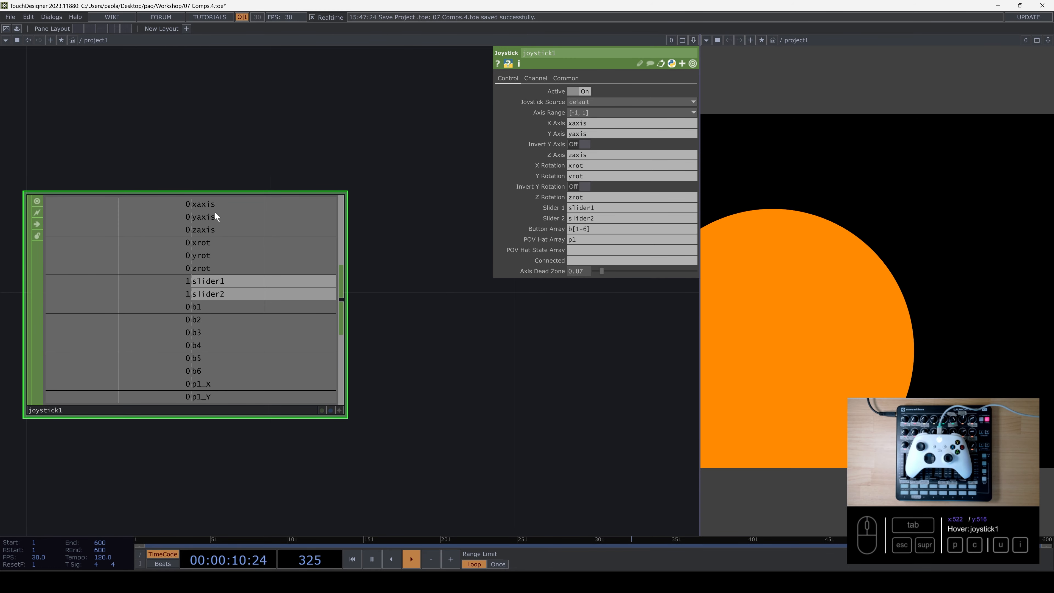
Connect a Select CHOP to the output of joystick1, placed directly beside it.
scroll(317, 289, down, 5)
drag(324, 289, 256, 295)
click(256, 294)
key(Tab)
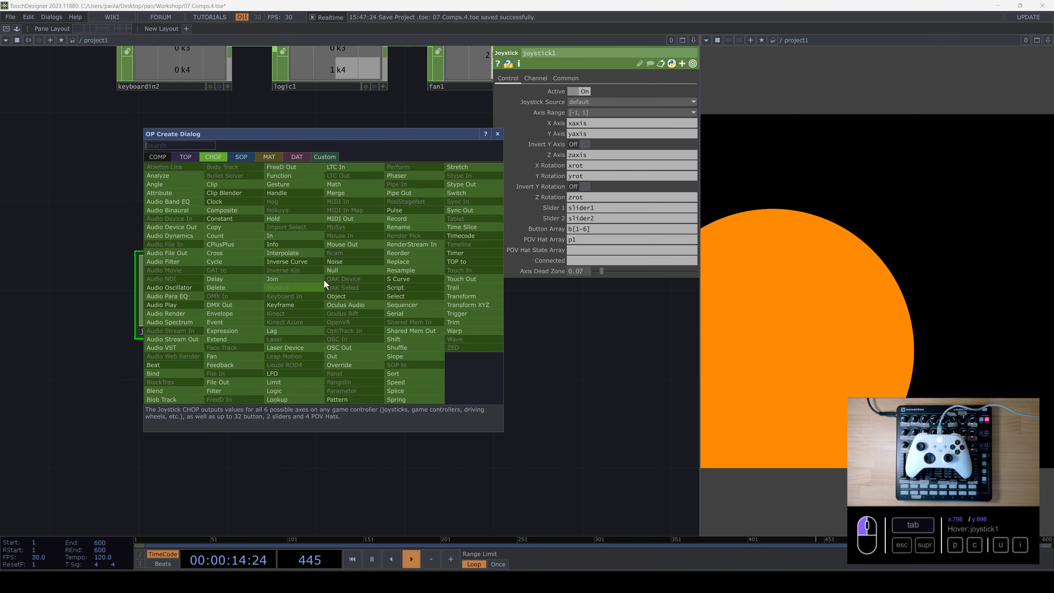
text(se)
click(409, 297)
click(334, 291)
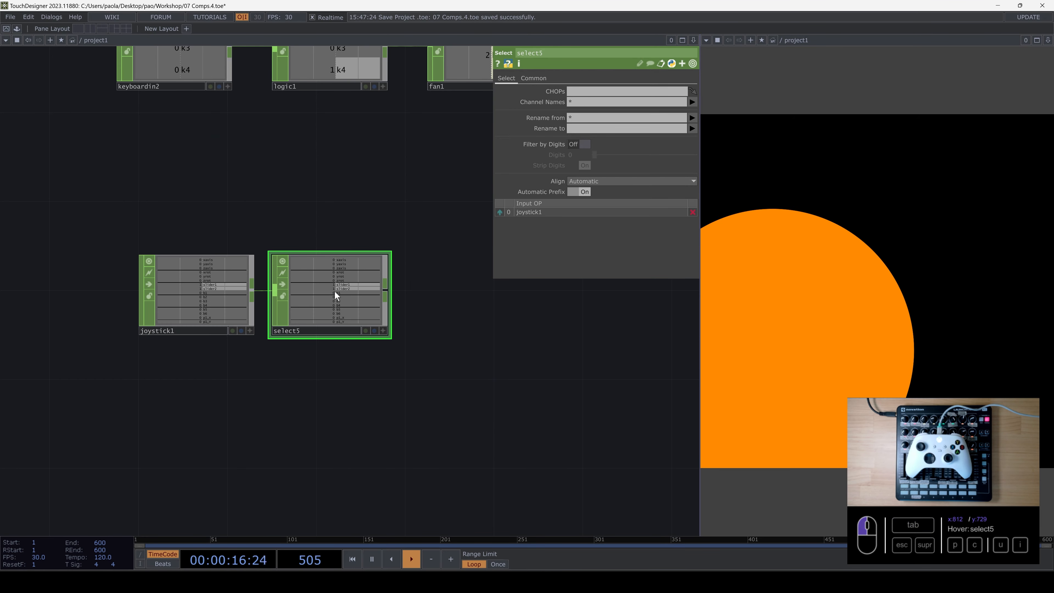
Limit select5's Channel Names to xaxis and yaxis.
scroll(335, 291, up, 3)
scroll(332, 290, up, 1)
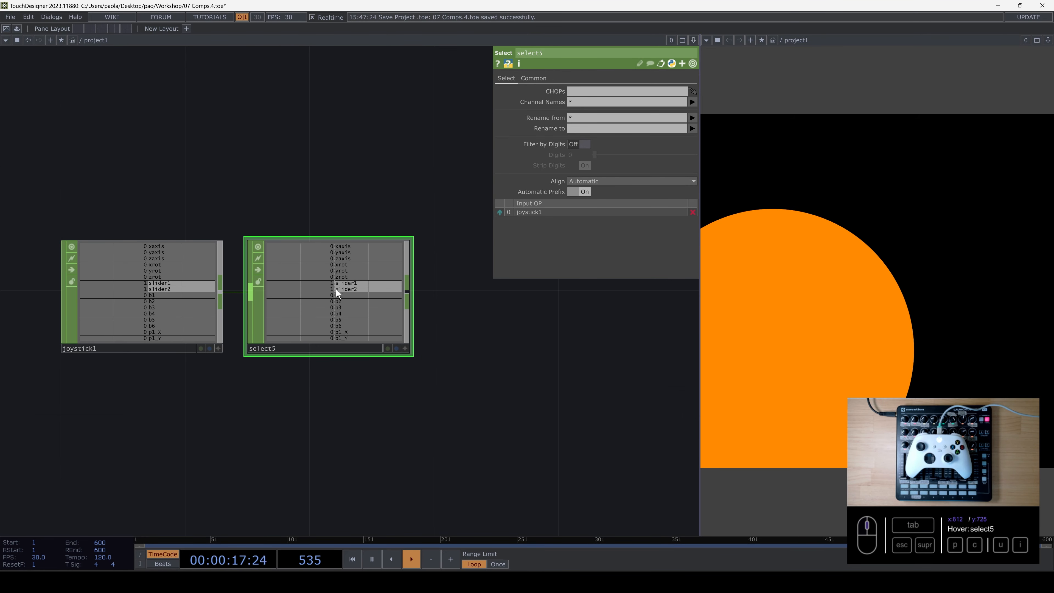
click(693, 102)
click(697, 119)
click(691, 103)
click(698, 126)
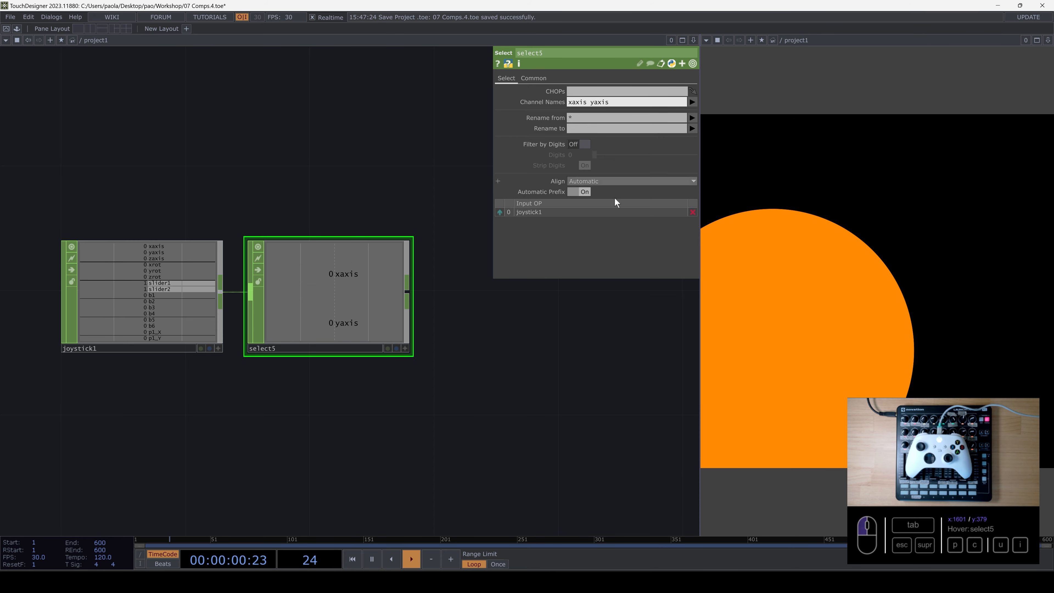
drag(481, 329, 430, 326)
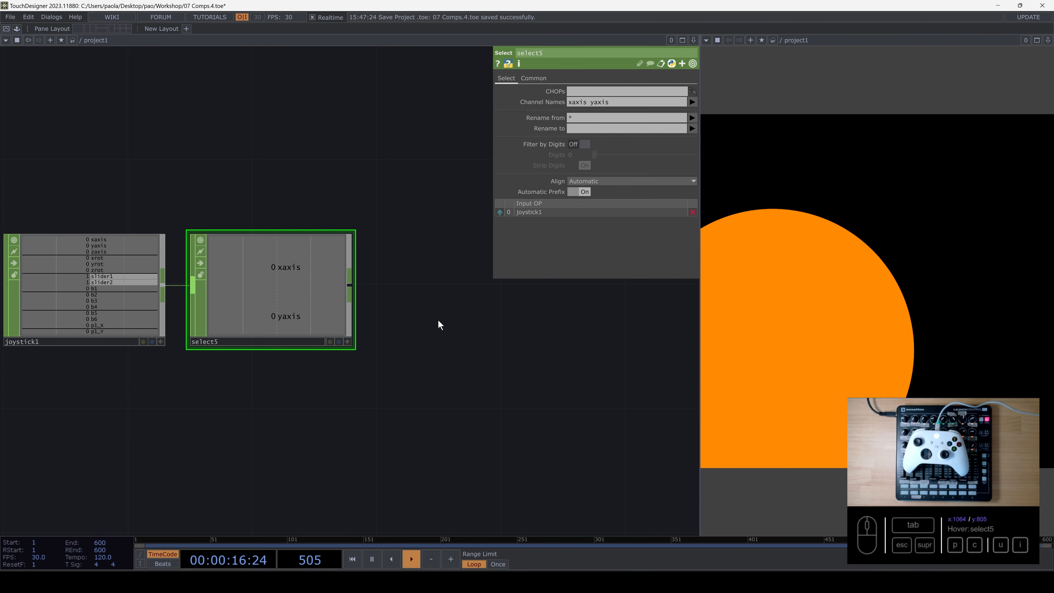
click(349, 285)
key(Tab)
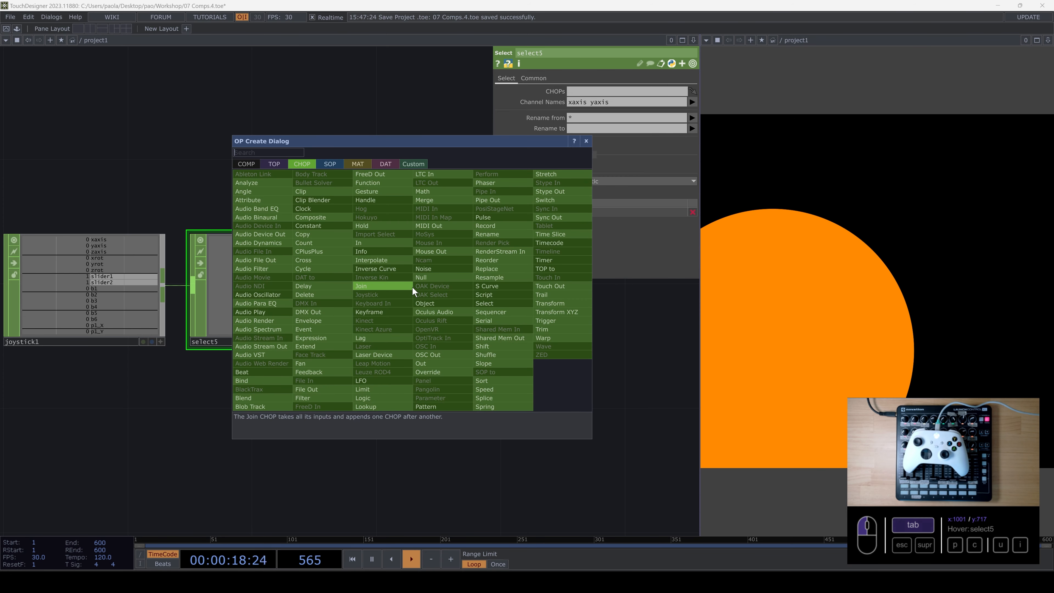
text(ra)
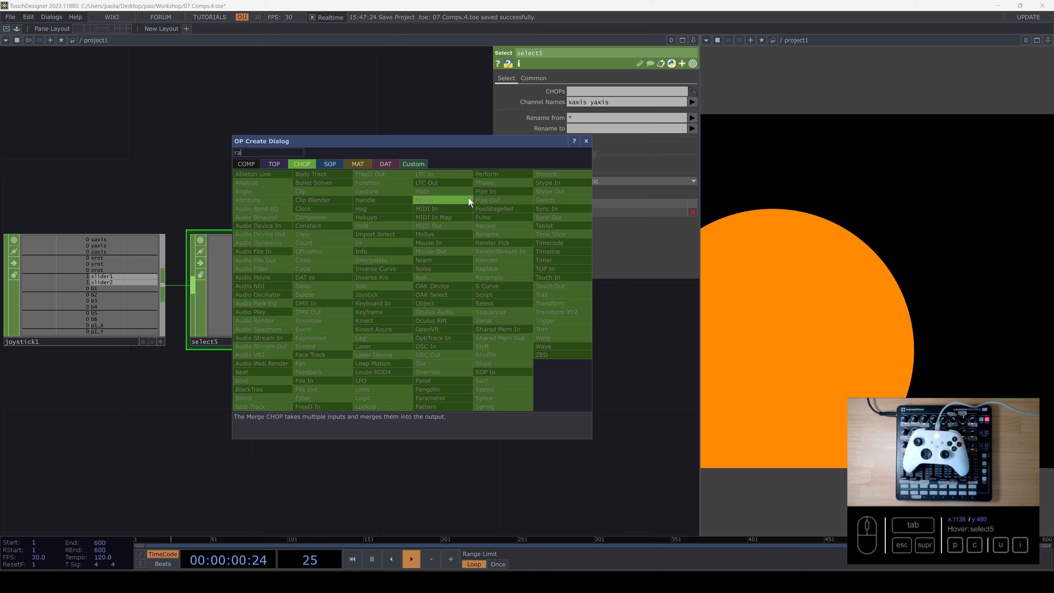
click(440, 201)
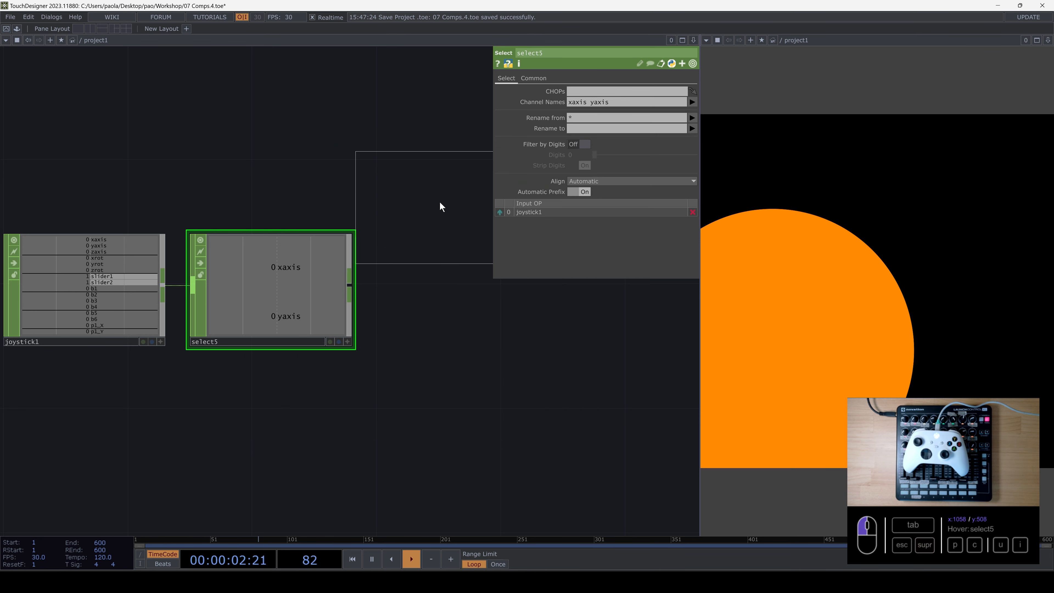
key(Escape)
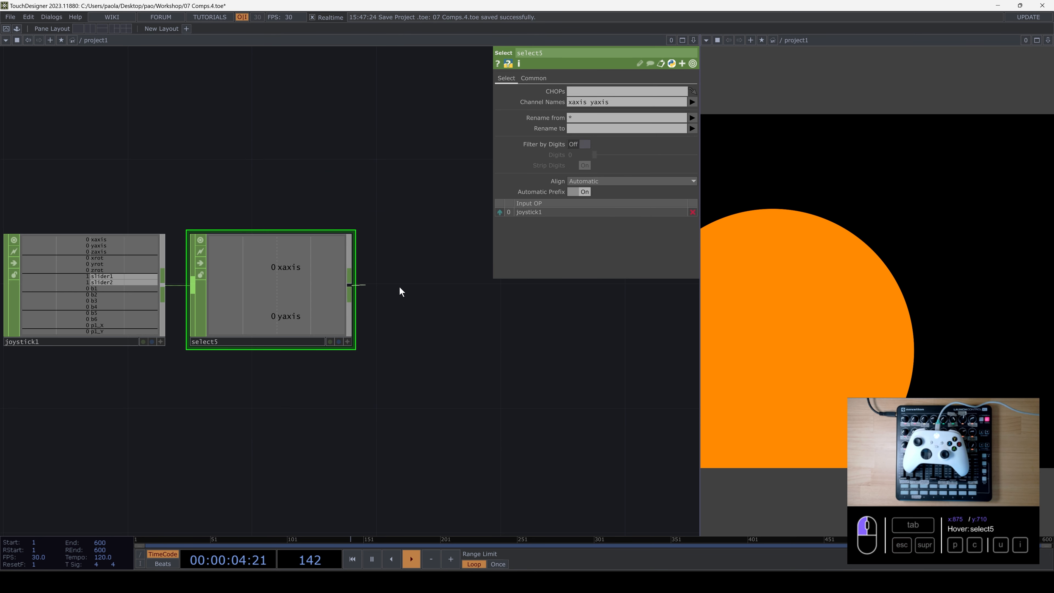
Connect a Math CHOP to the output of select5, placed directly beside it.
key(Tab)
text(m)
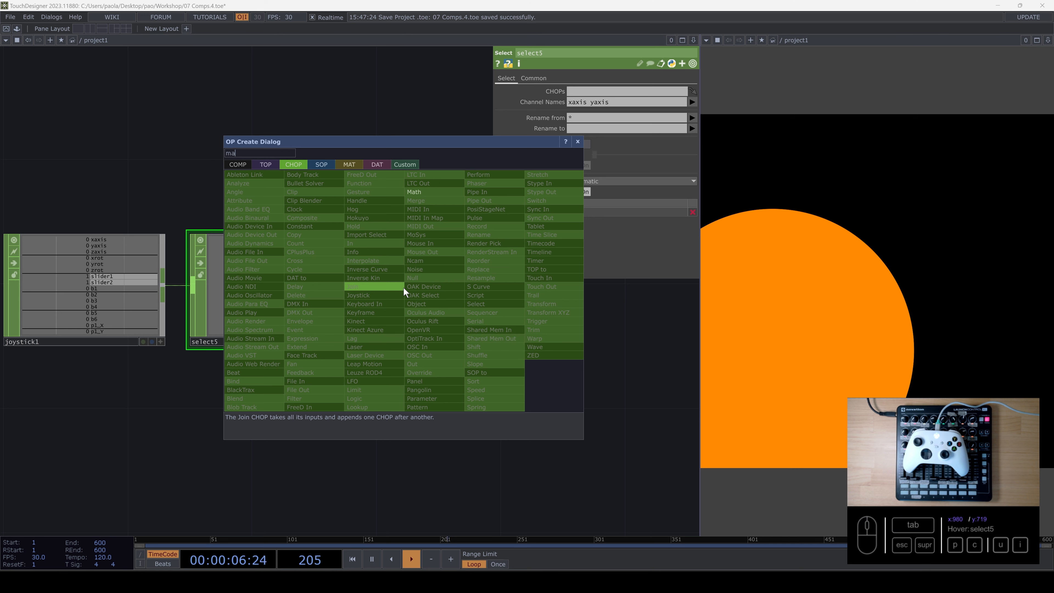
click(432, 193)
click(474, 286)
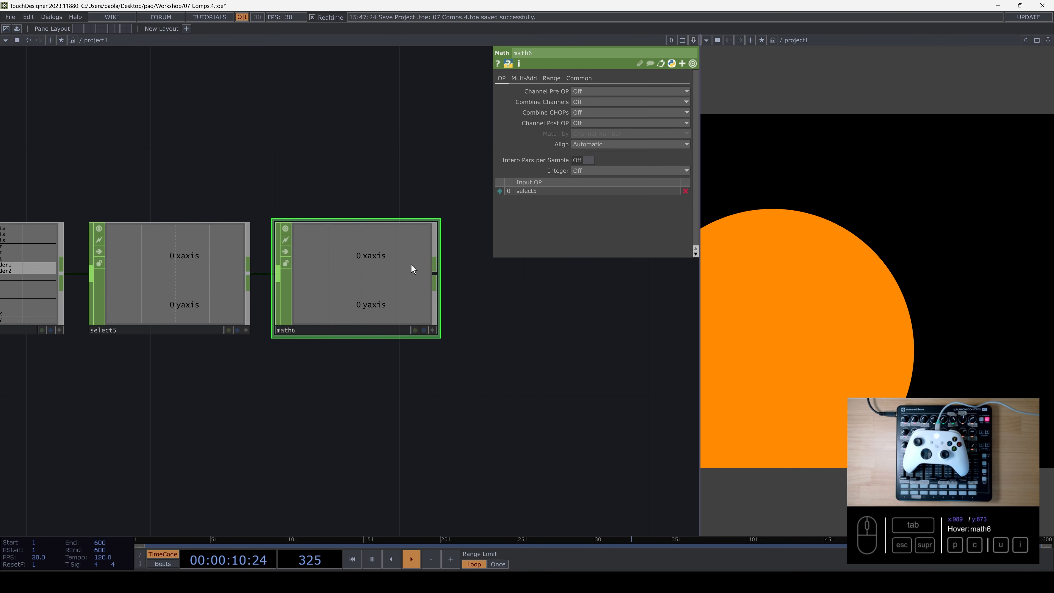
Remap math6 from a From Range of -1 to 1 to a To Range of -0.3 to 0.3.
click(552, 79)
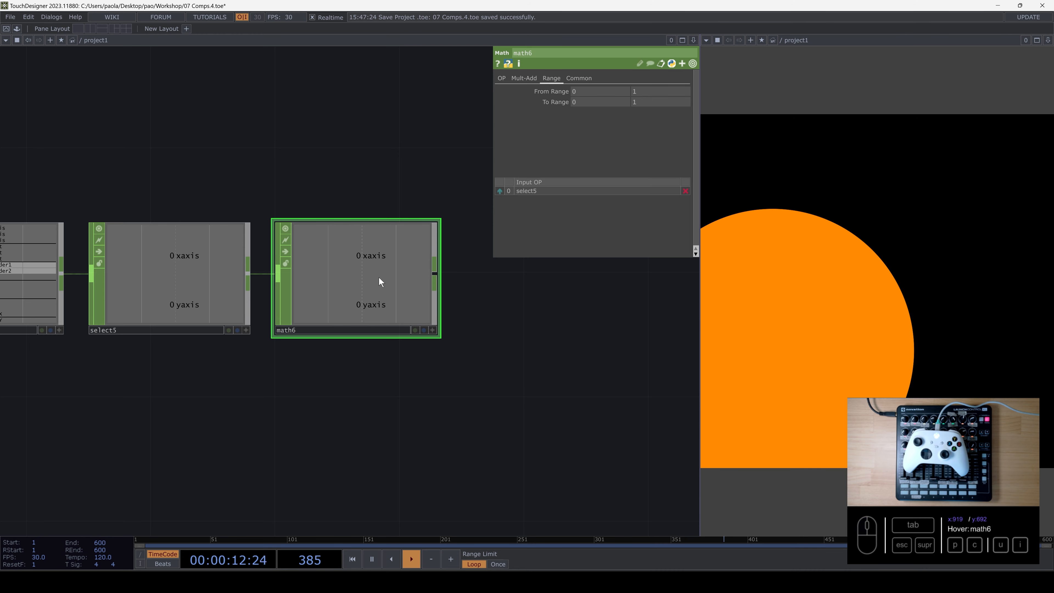
click(602, 88)
text(-1)
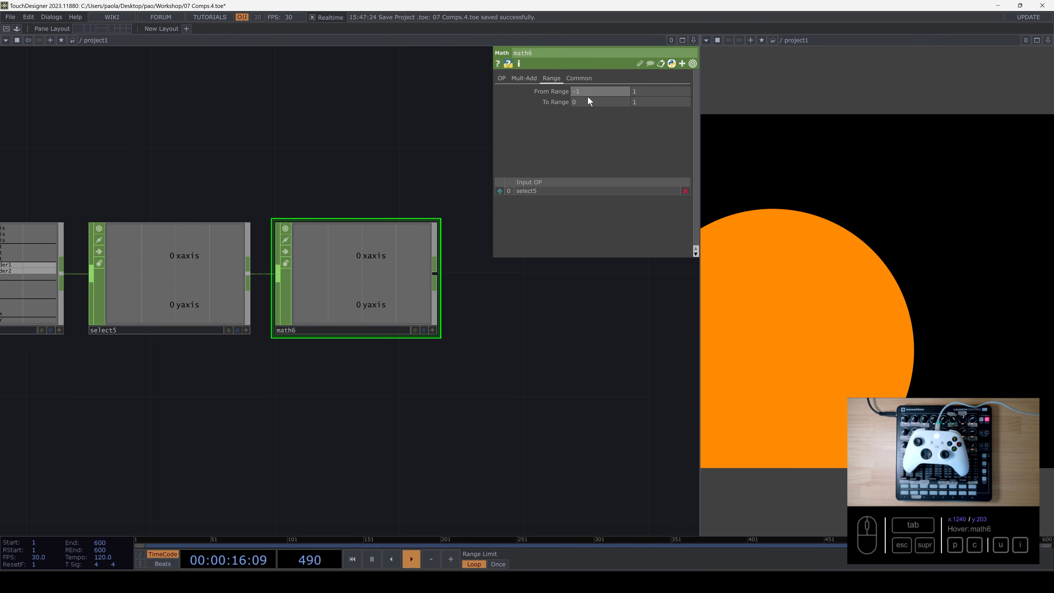
click(535, 101)
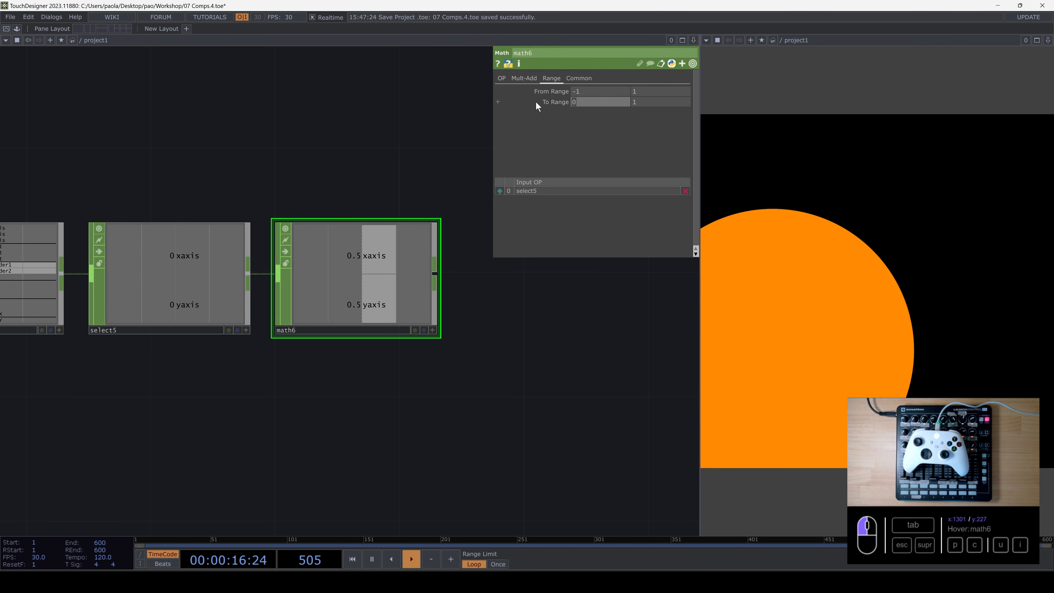
text(-)
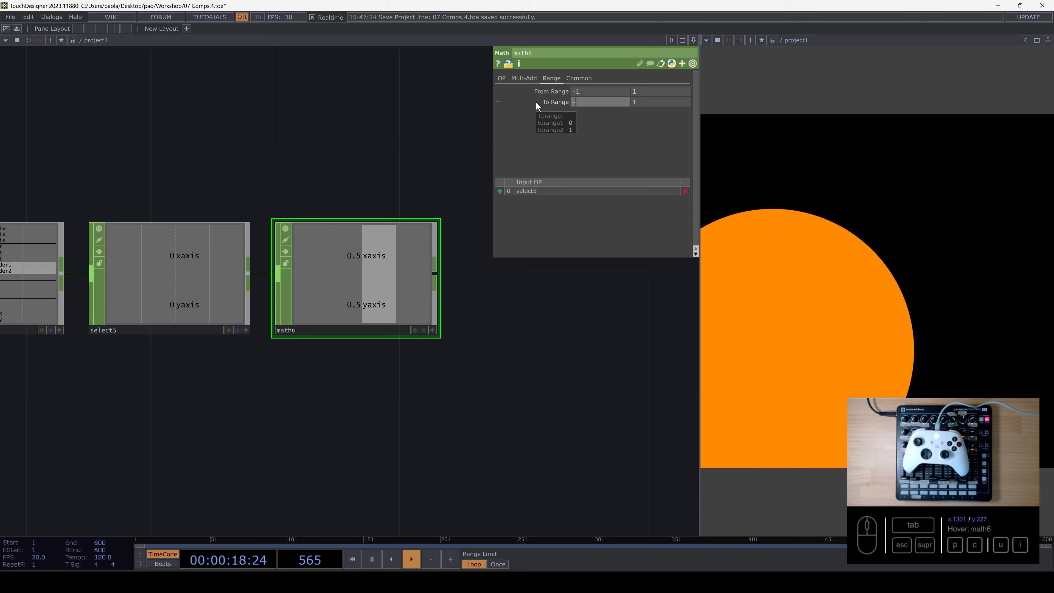
text(.3)
key(Tab)
text(0.)
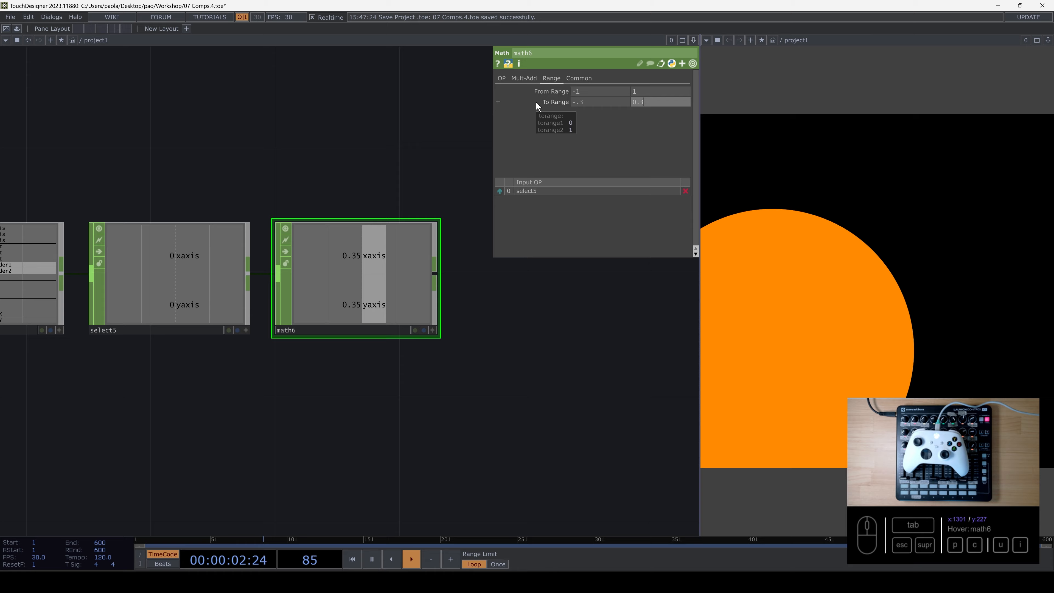
text(3)
key(Return)
Connect a Null CHOP to the output of math6, placed beneath the null of the second keyboard chain.
scroll(522, 363, up, 3)
scroll(522, 363, down, 3)
scroll(522, 364, down, 5)
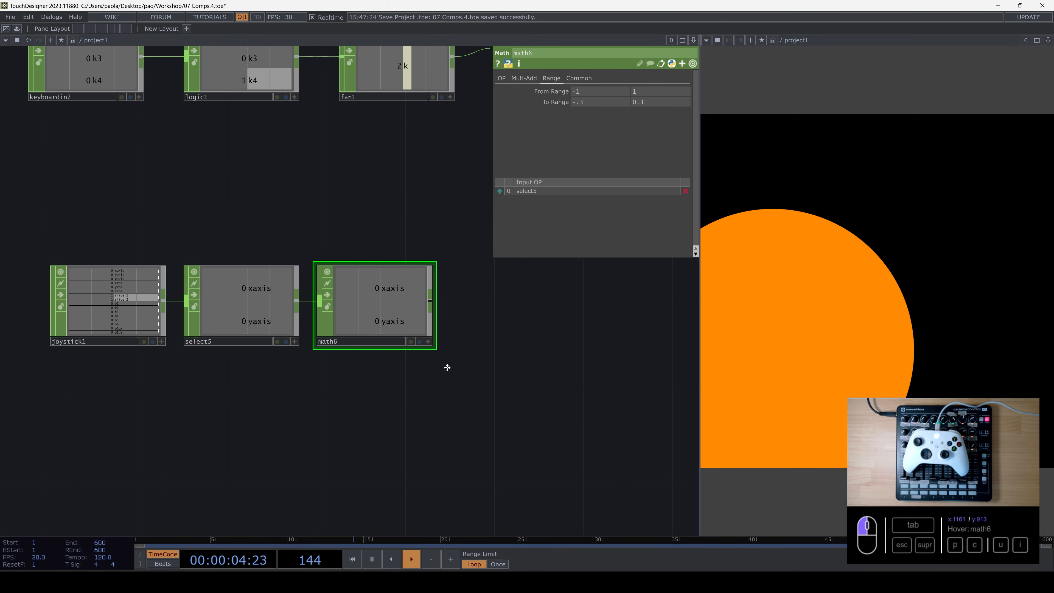
drag(305, 360, 330, 378)
key(Tab)
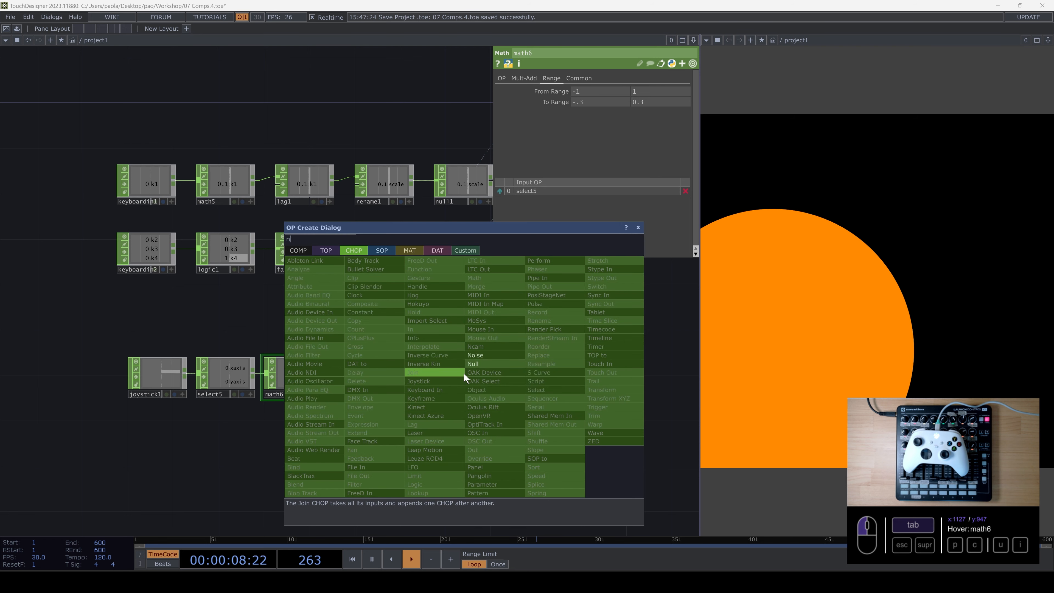
click(479, 365)
click(480, 365)
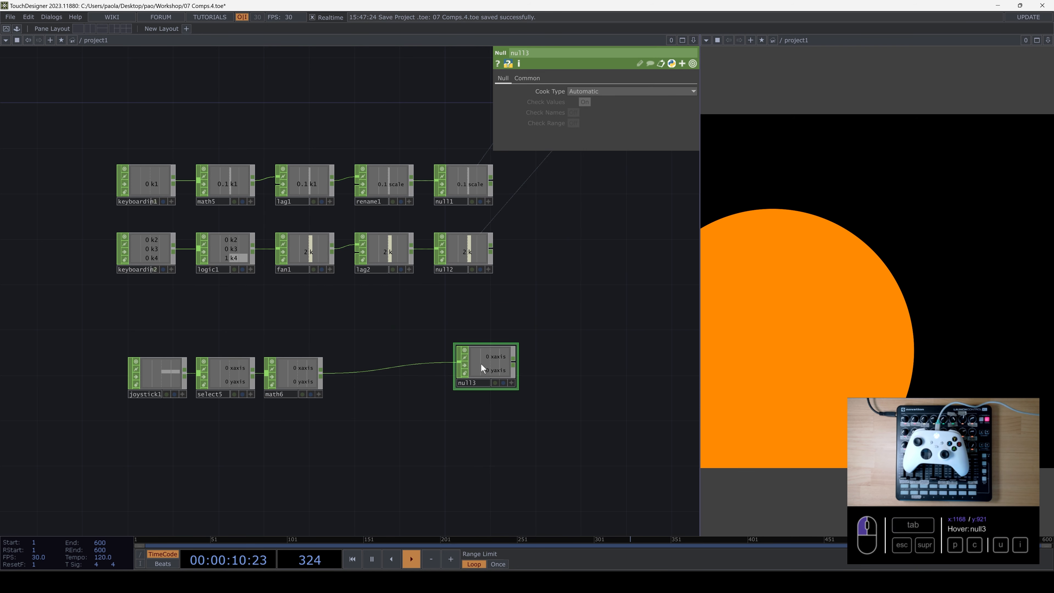
Export null3's xaxis and yaxis channels to the X and Y values of circle1's Center.
drag(488, 324, 415, 358)
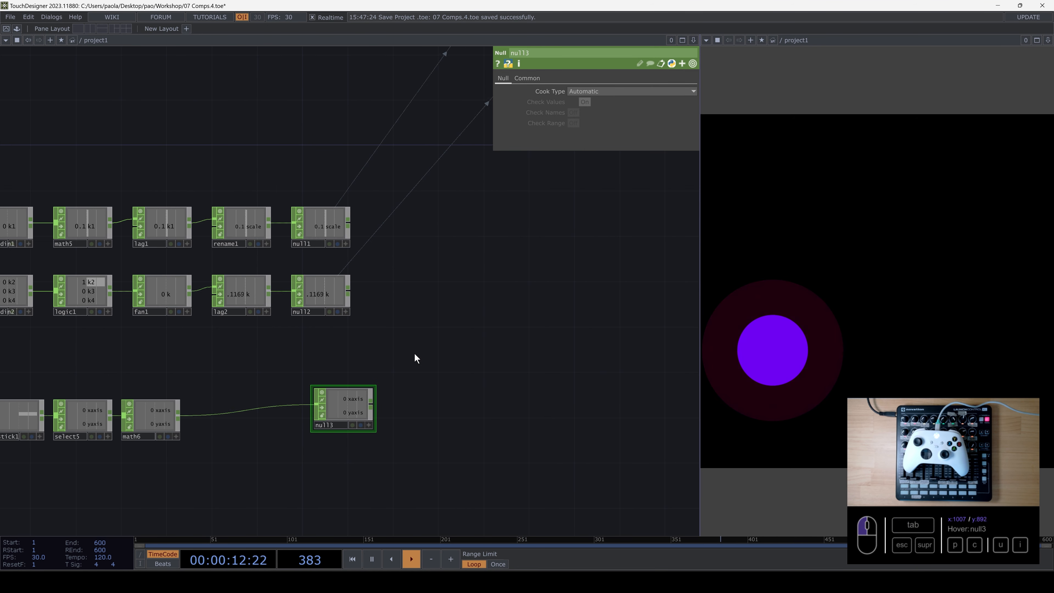
drag(535, 333, 440, 380)
scroll(486, 363, down, 3)
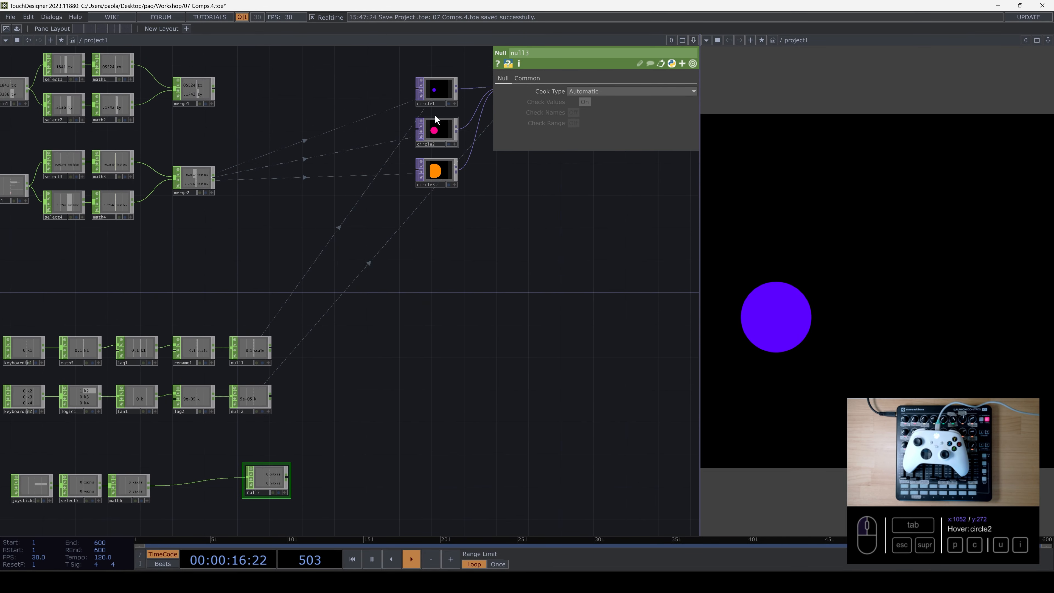
click(441, 90)
scroll(323, 411, down, 5)
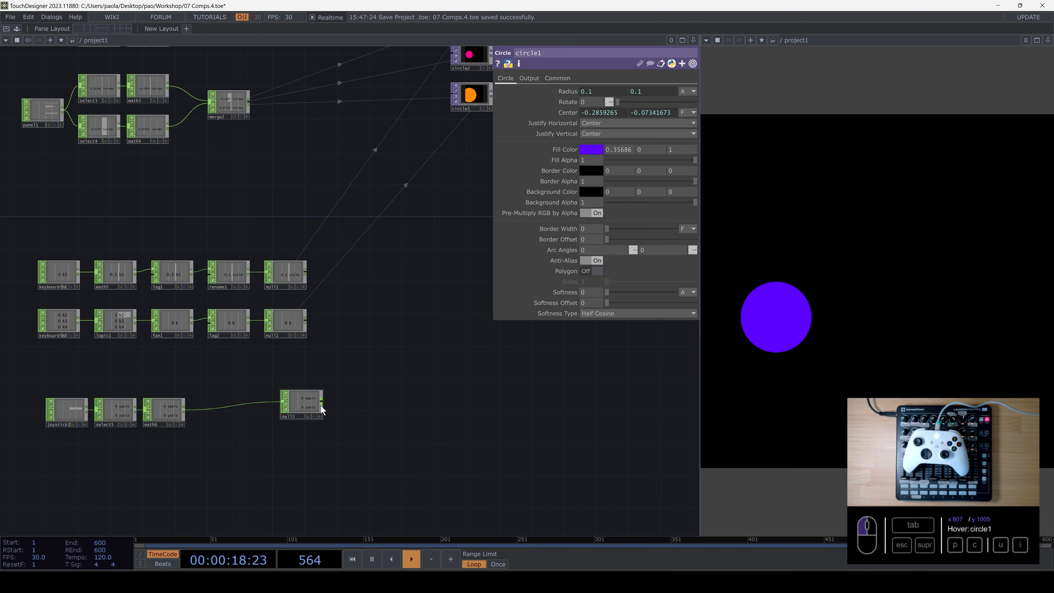
scroll(309, 409, up, 7)
click(313, 409)
drag(303, 381, 303, 381)
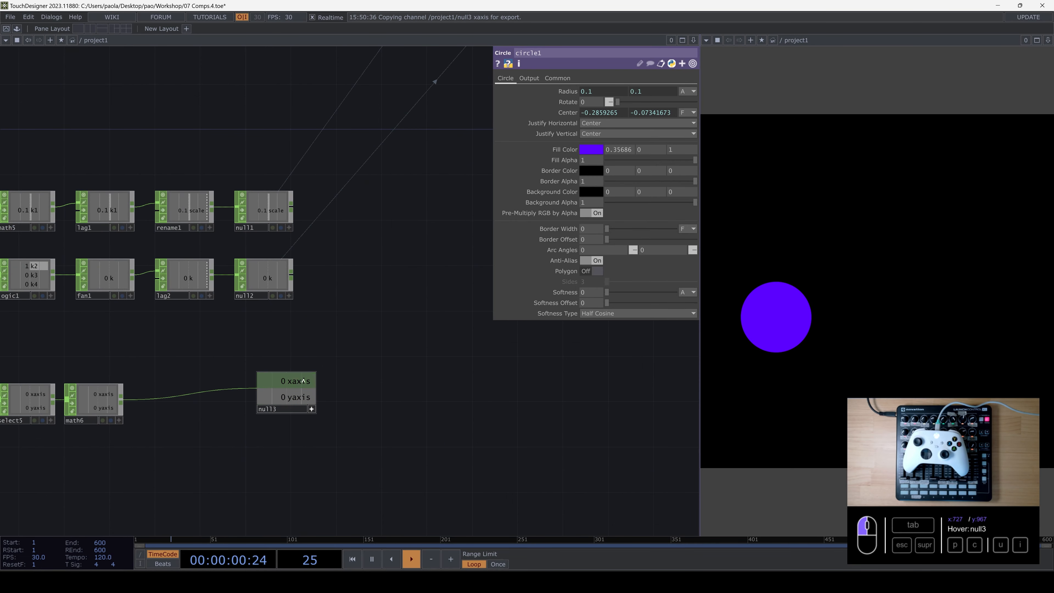
drag(580, 125, 597, 113)
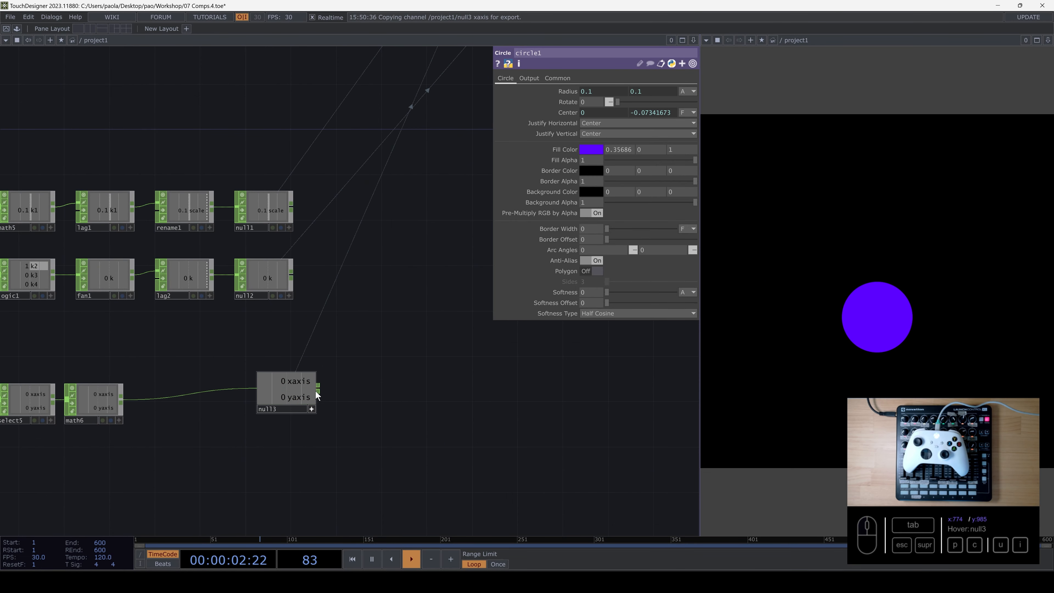
drag(313, 397, 654, 109)
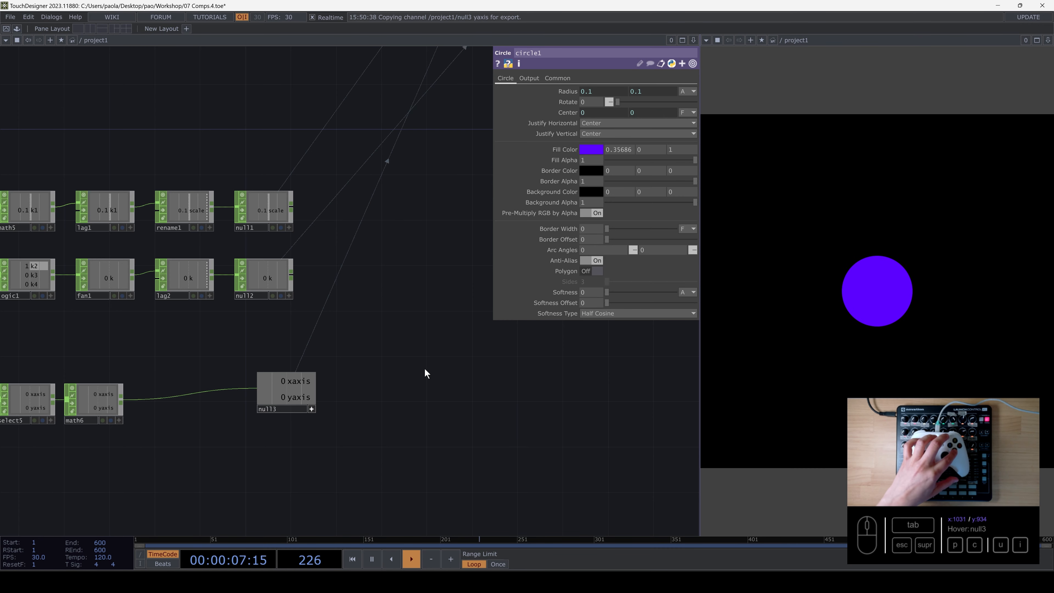
Branch a second Select CHOP off joystick1, placed below select5, and limit its Channel Names to b1.
drag(486, 324, 517, 304)
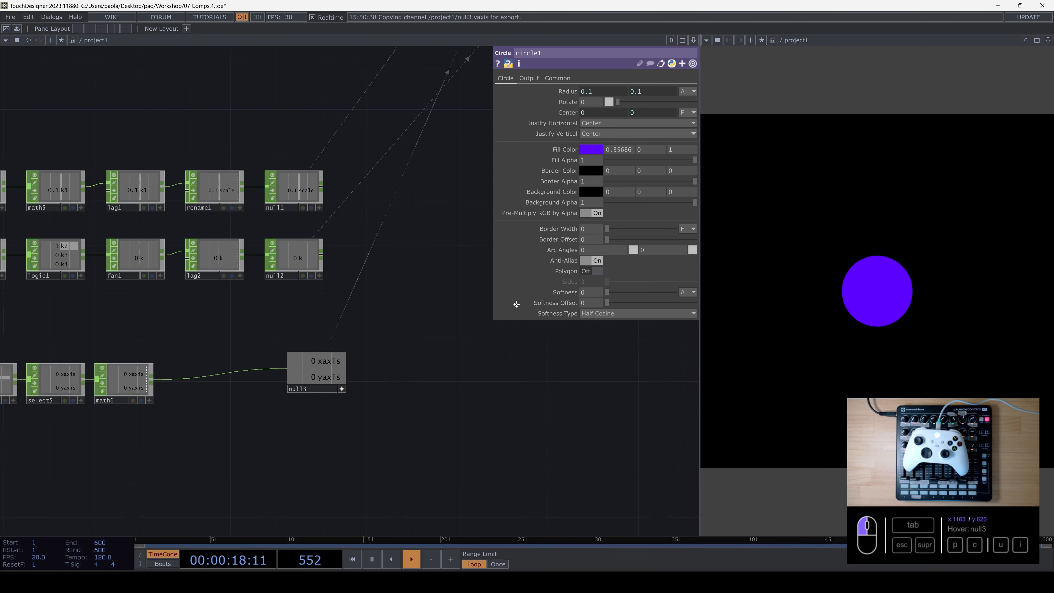
scroll(172, 316, up, 3)
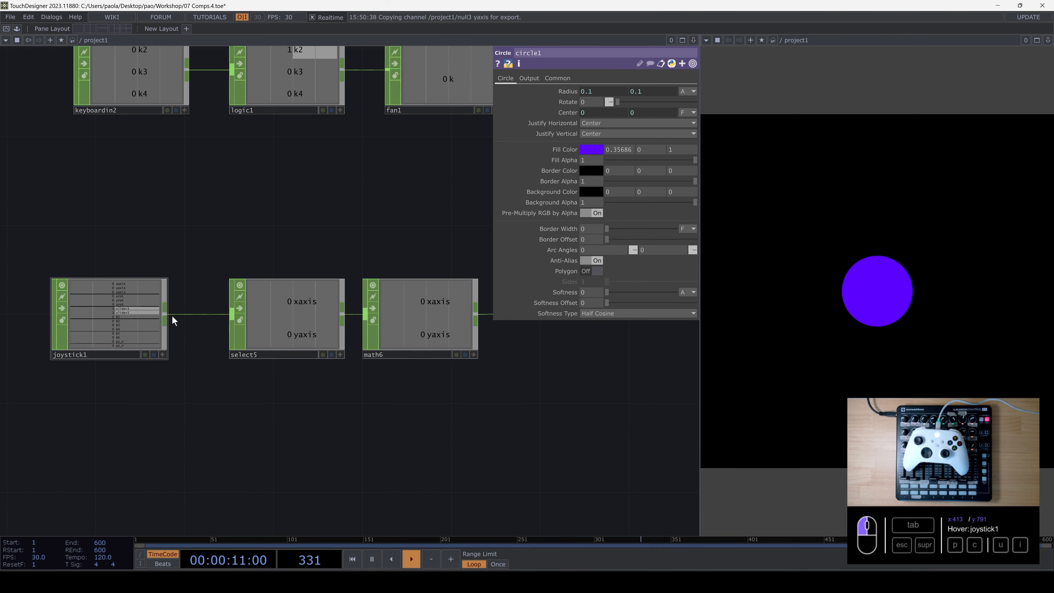
click(166, 320)
key(Tab)
text(se)
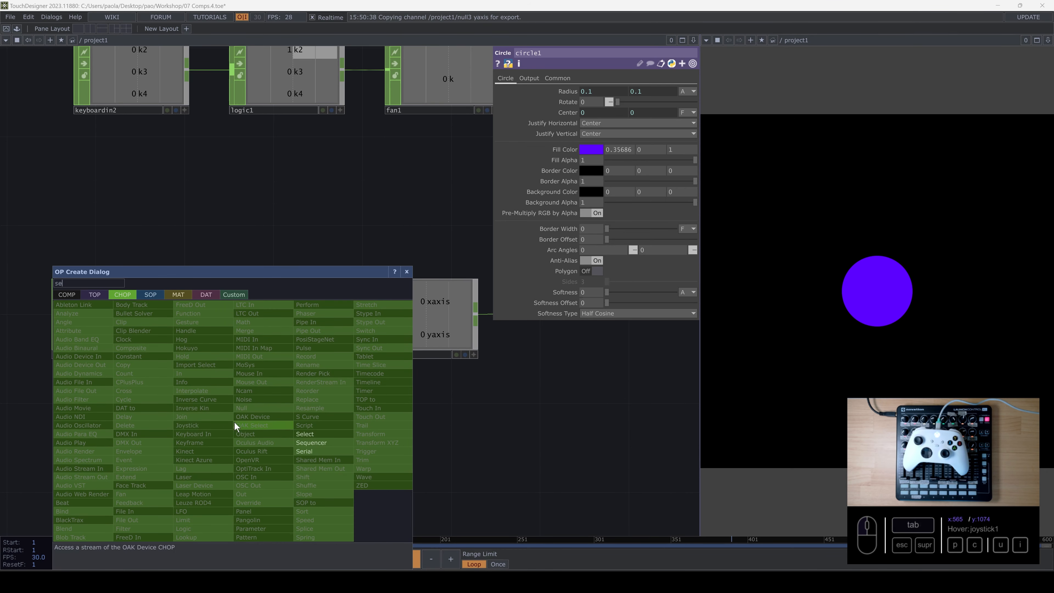
click(307, 434)
click(286, 430)
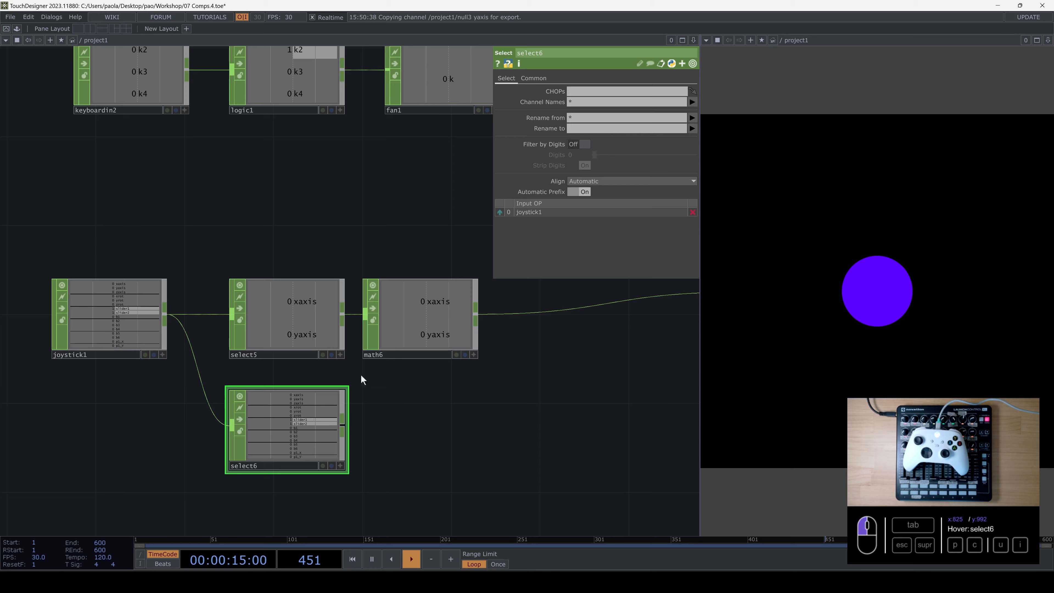
click(691, 102)
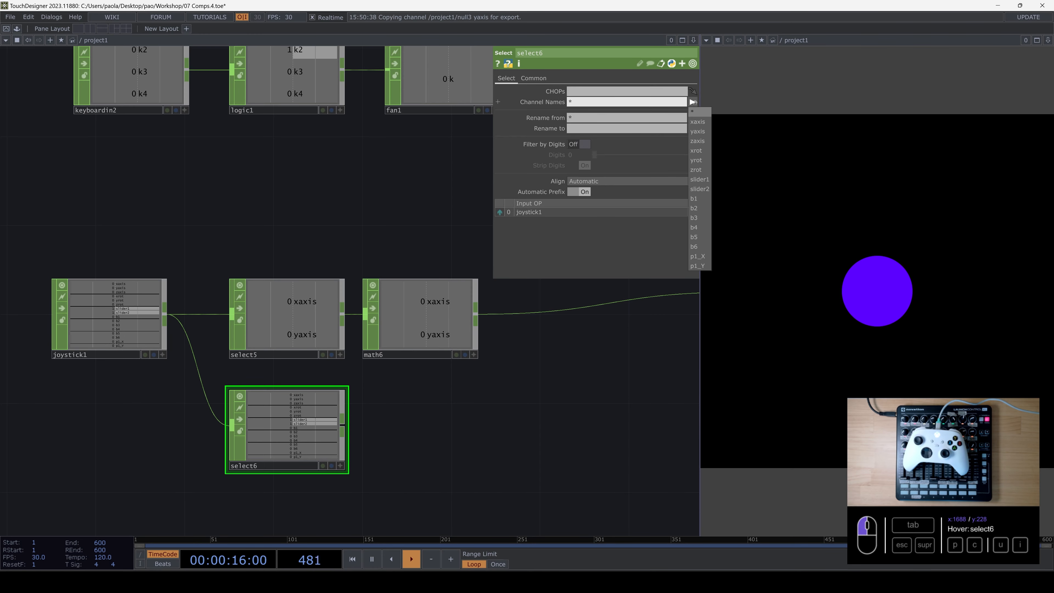
click(694, 198)
Connect a Math CHOP to the output of select6, placed directly beside it.
click(343, 424)
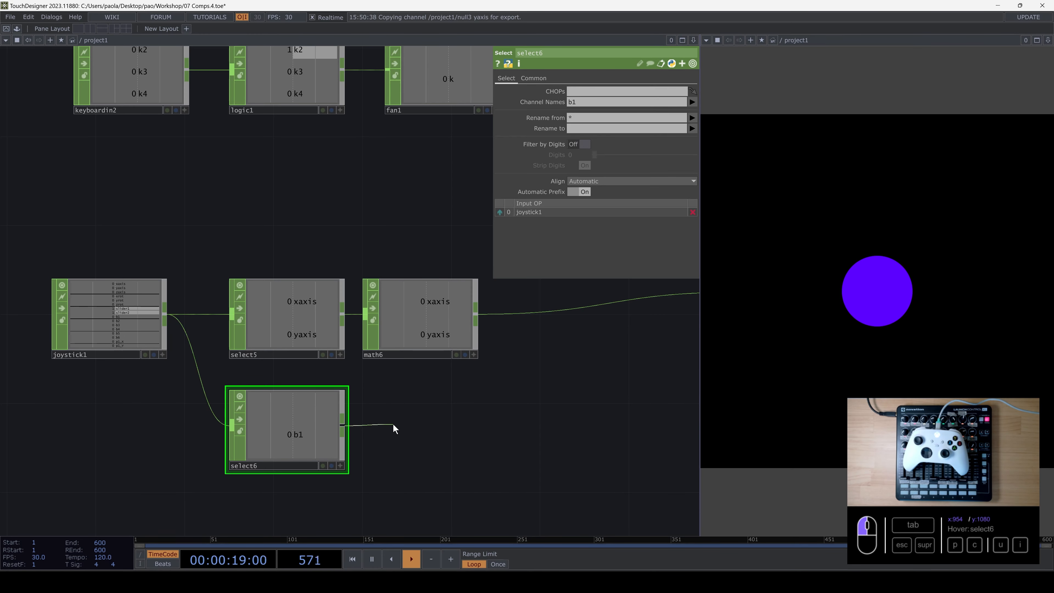
click(393, 425)
text(mat)
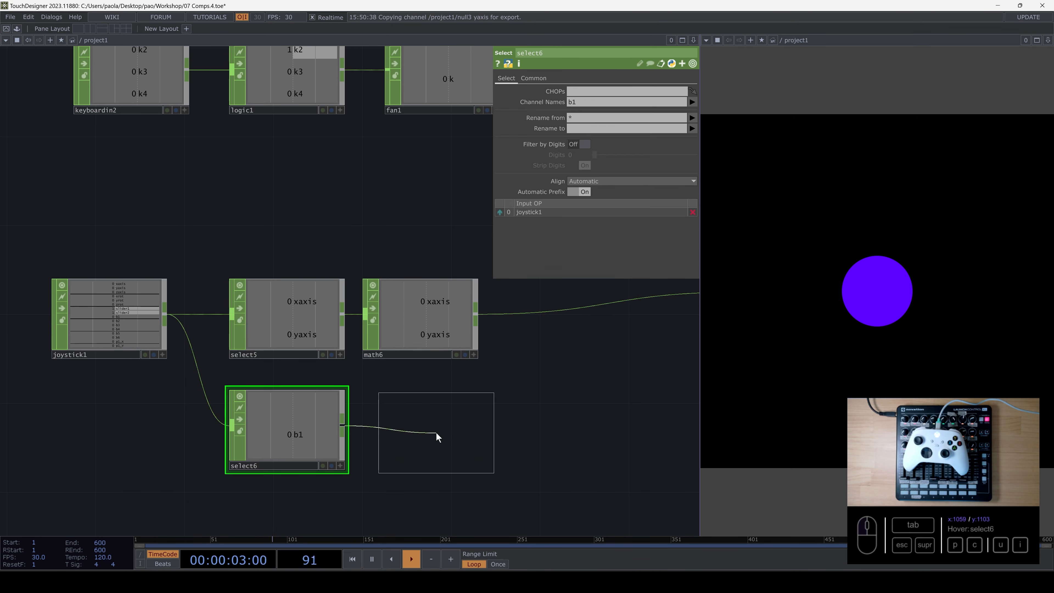
click(445, 427)
Set math7's To Range to 0.1 and 0.4.
click(559, 79)
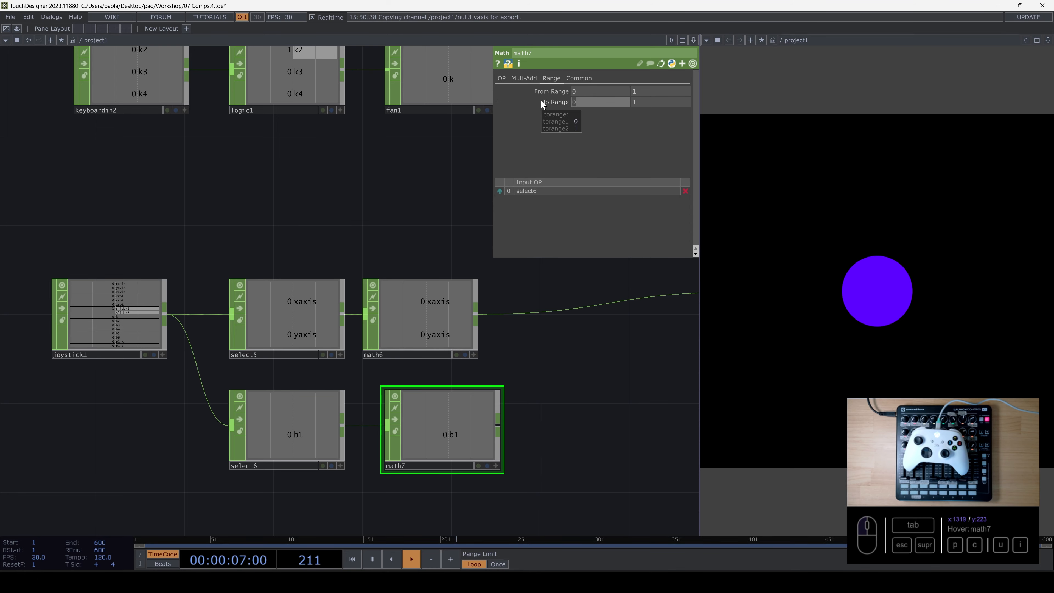
text(.1)
key(Tab)
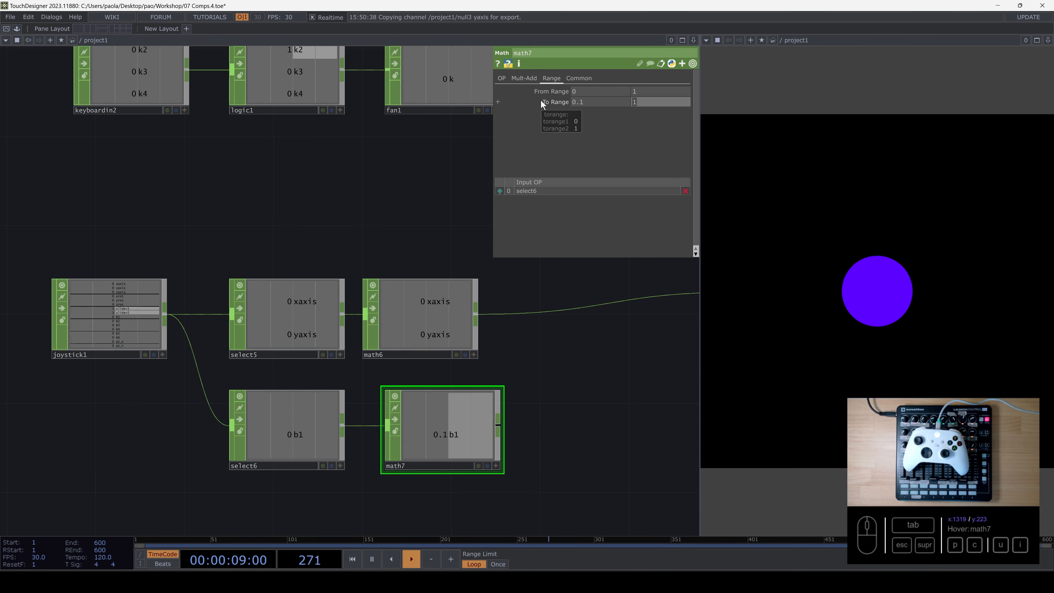
text(0.4)
key(Return)
Connect a Lag CHOP to the output of math7, placed directly beside it.
scroll(591, 410, down, 4)
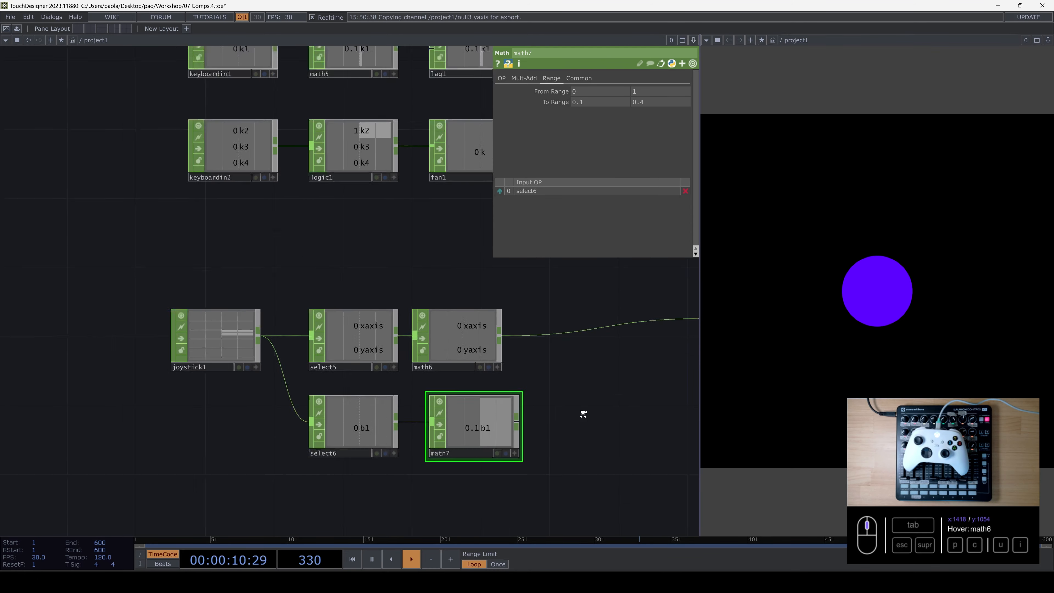
drag(597, 417, 500, 413)
key(Tab)
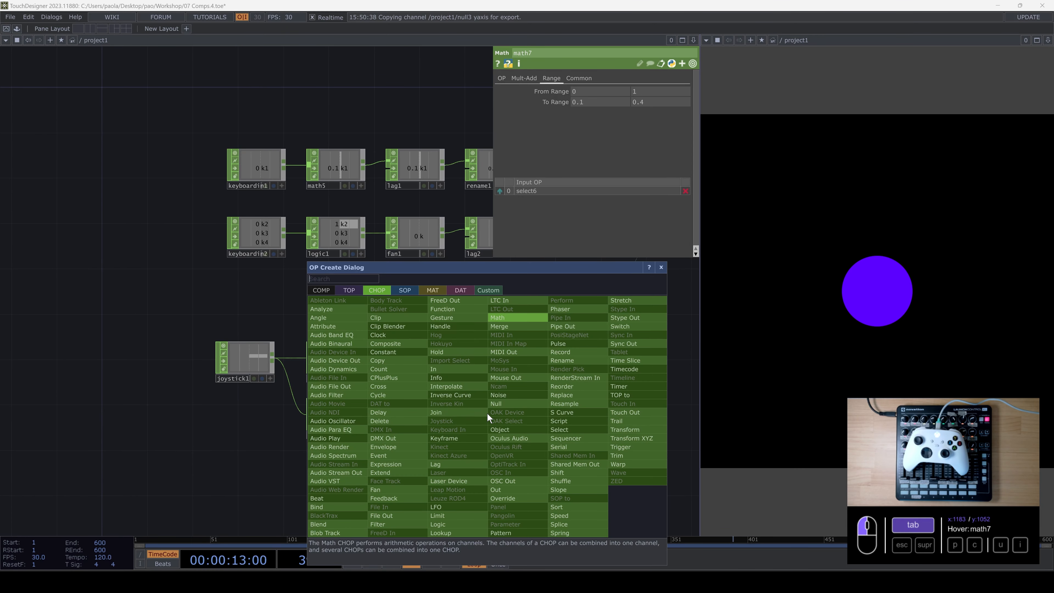
text(lag)
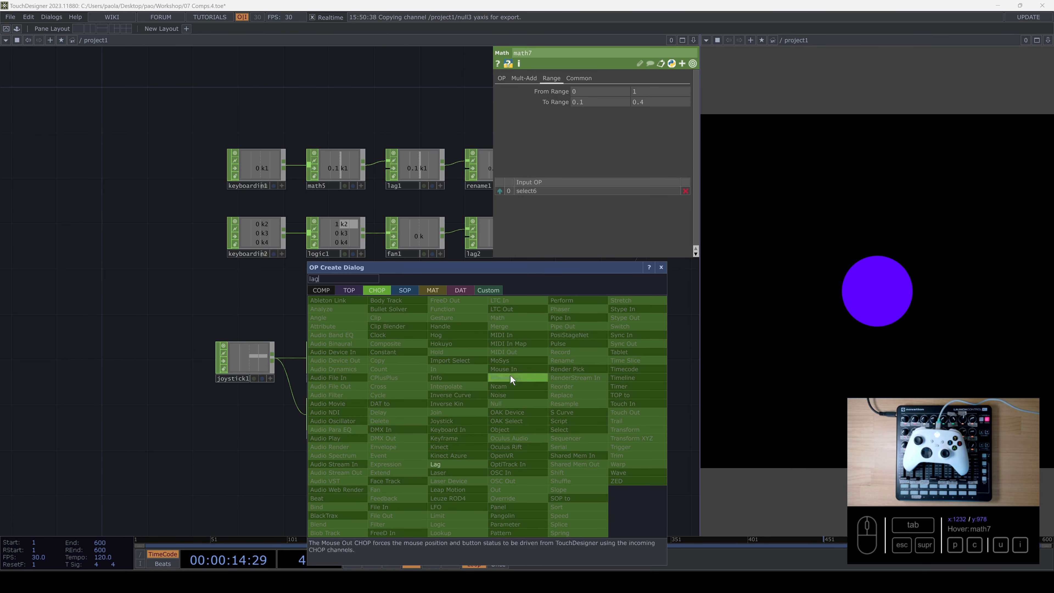
click(452, 463)
click(498, 417)
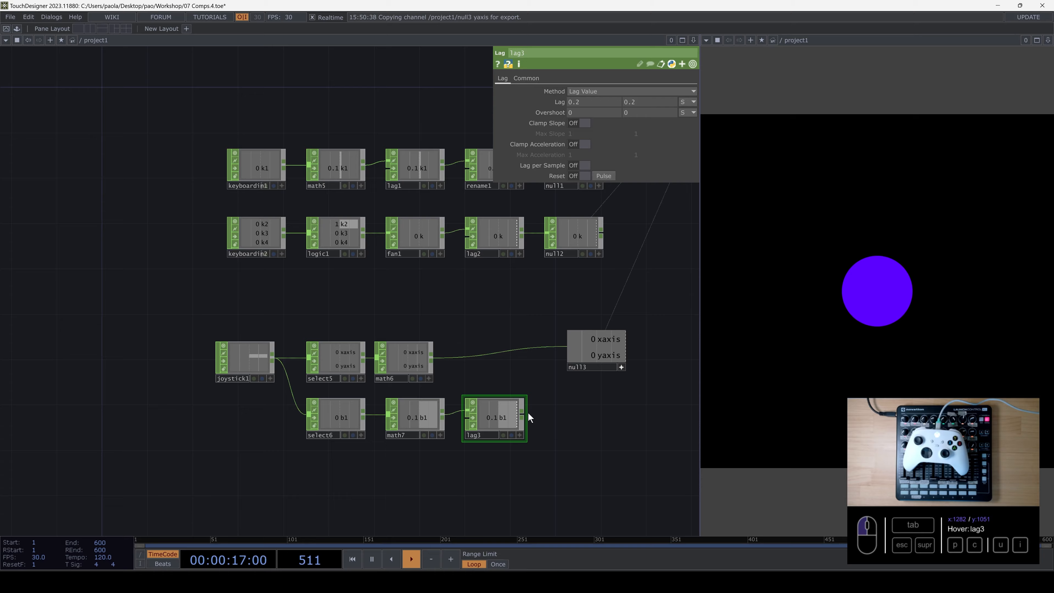
End the b1 chain with a Null CHOP connected to lag3, placed below null3.
key(Tab)
text(n)
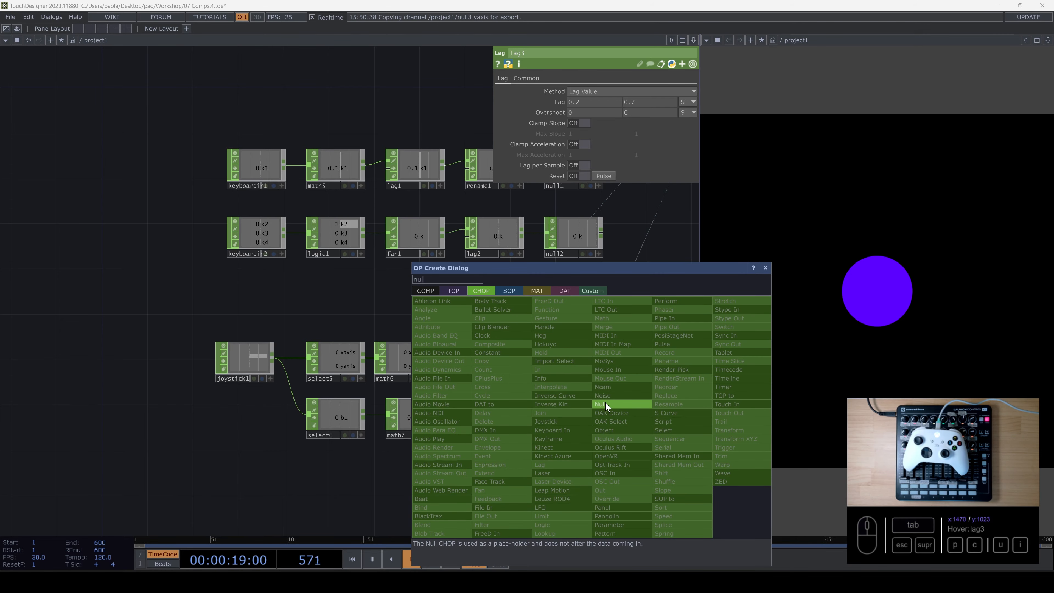
click(602, 404)
click(598, 414)
Export null4's b1 channel to circle1's Radius.
scroll(645, 379, down, 5)
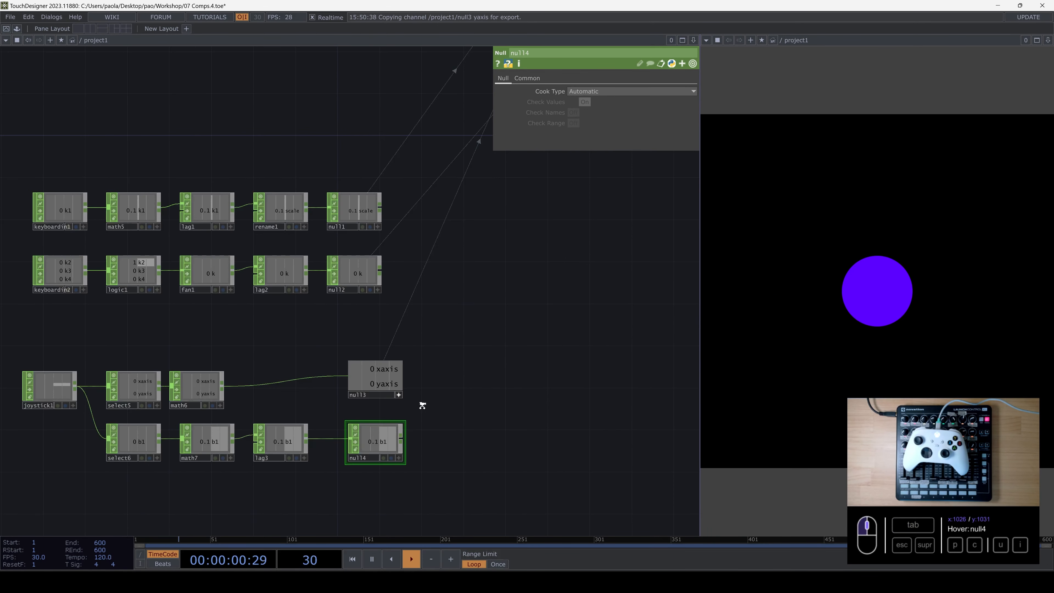
click(423, 146)
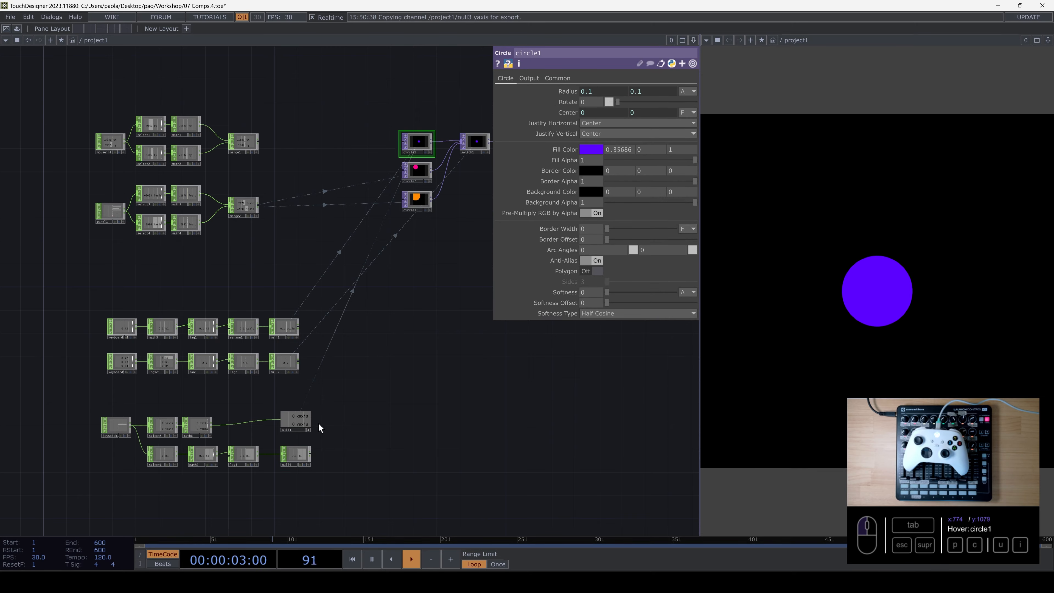
scroll(307, 432, up, 5)
drag(320, 507, 572, 87)
click(572, 86)
Add a MIDI In CHOP in the empty area below the joystick chains.
scroll(399, 369, down, 5)
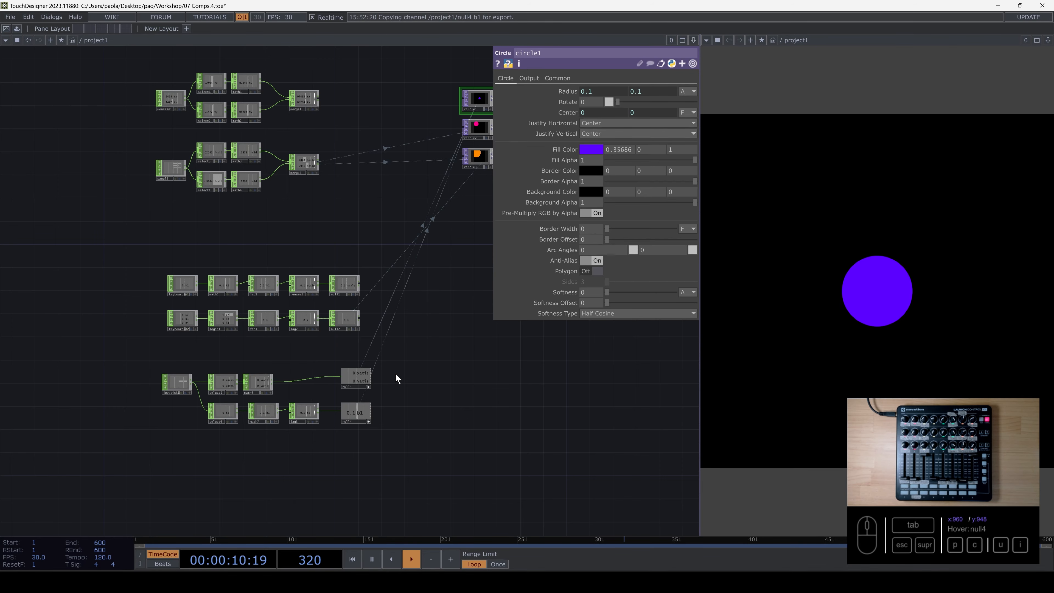
drag(383, 453, 501, 405)
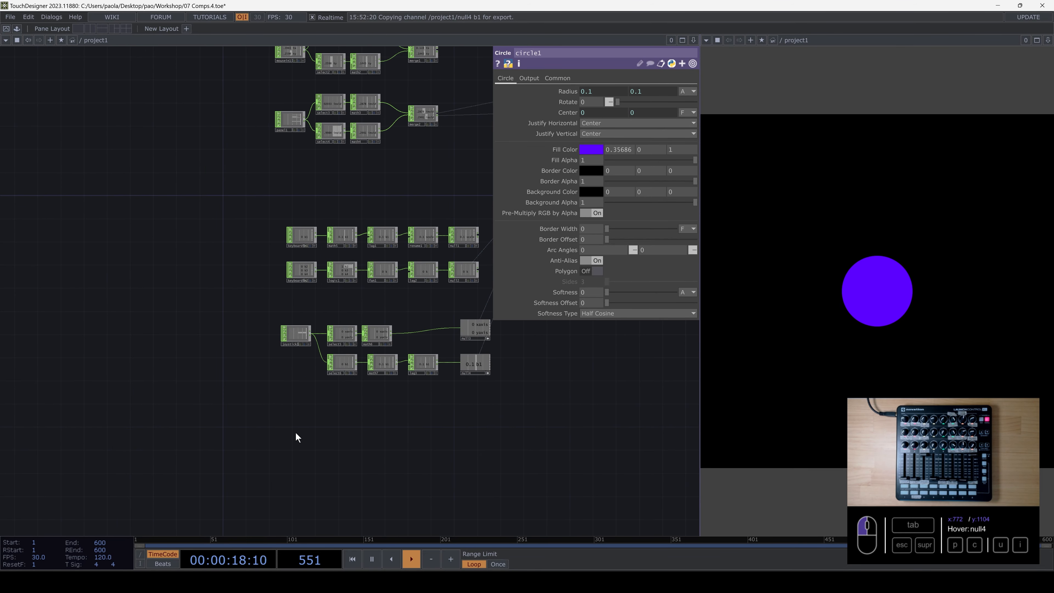
scroll(269, 423, down, 6)
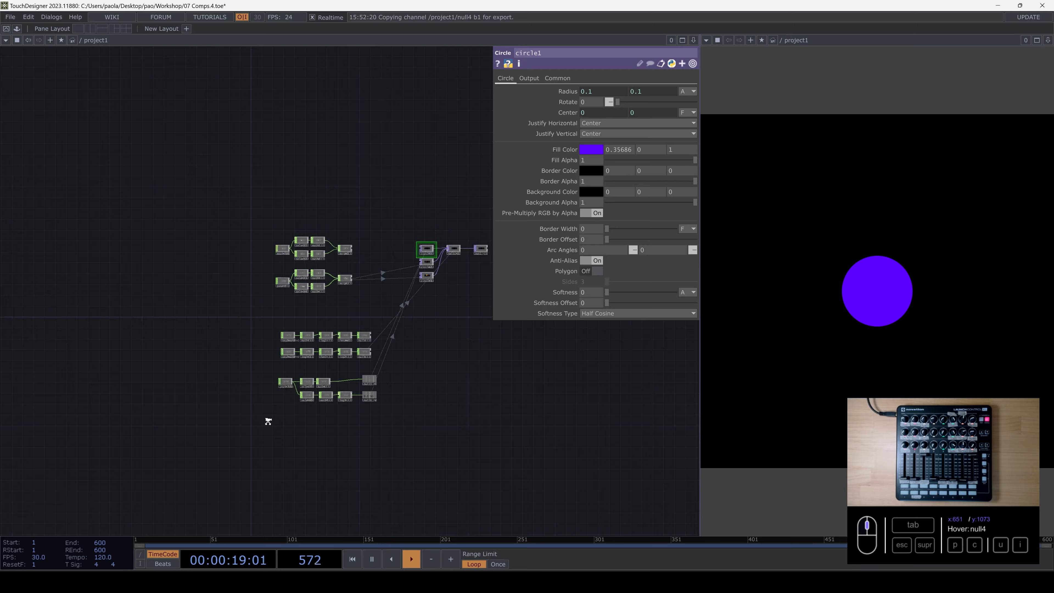
scroll(269, 424, up, 7)
scroll(269, 423, up, 1)
key(Tab)
text(mi)
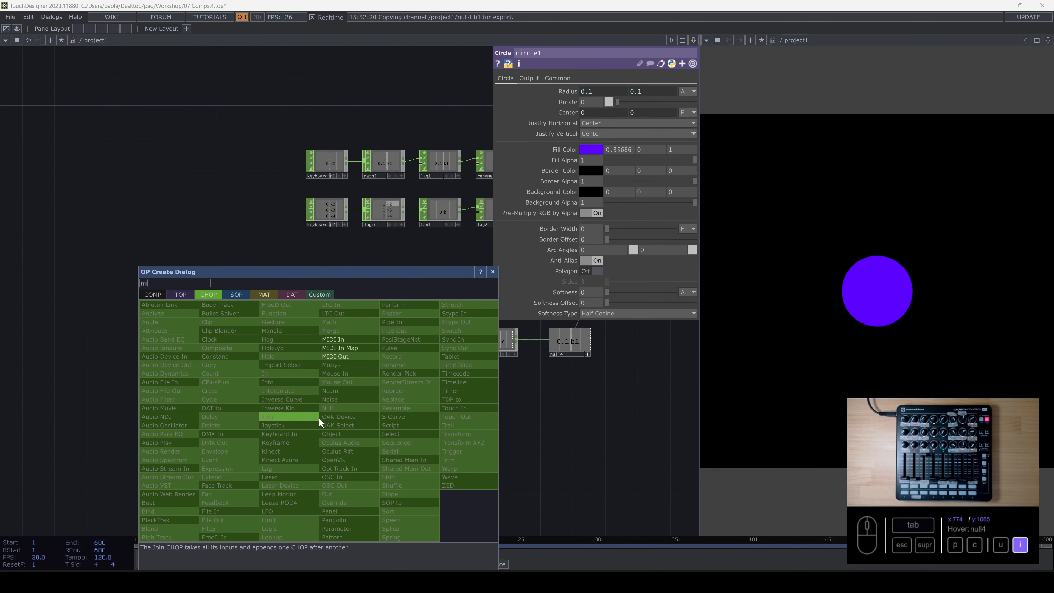
click(353, 341)
click(320, 415)
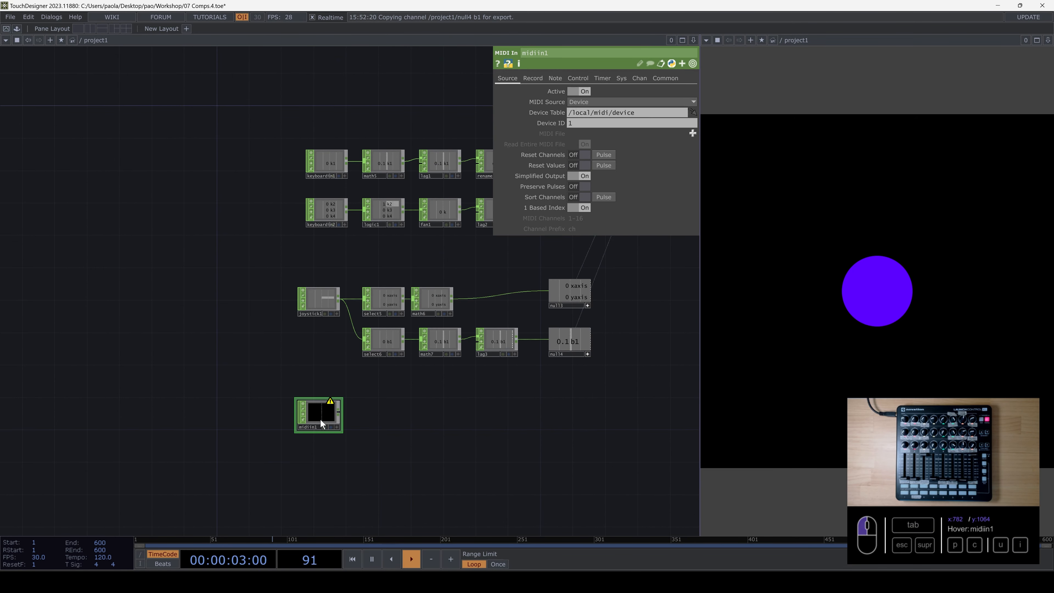
Delete the MIDI In CHOP that shows a warning below the joystick chains.
scroll(320, 419, up, 1)
scroll(321, 419, up, 5)
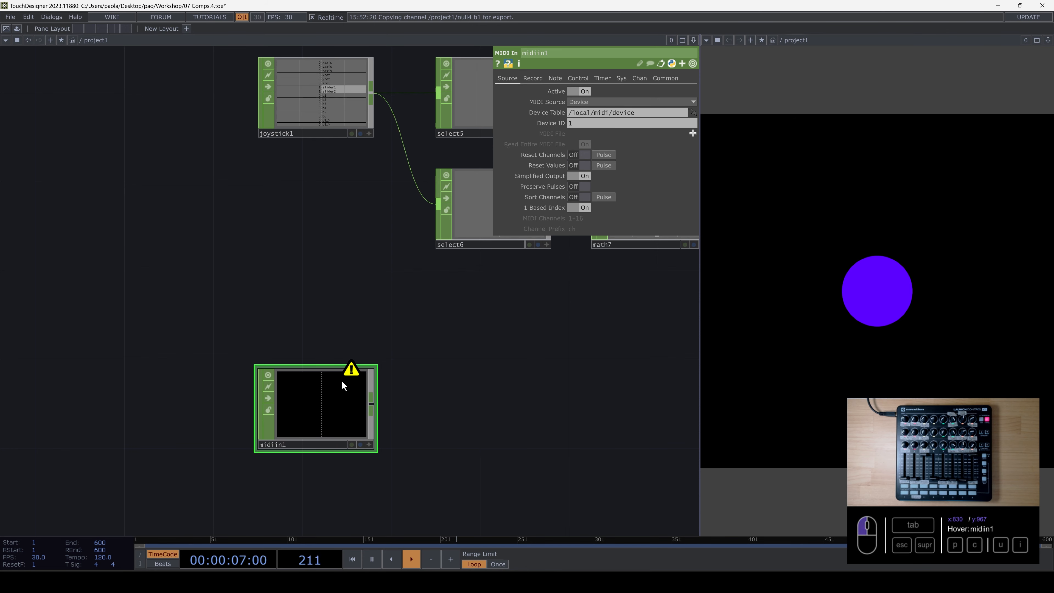
key(Delete)
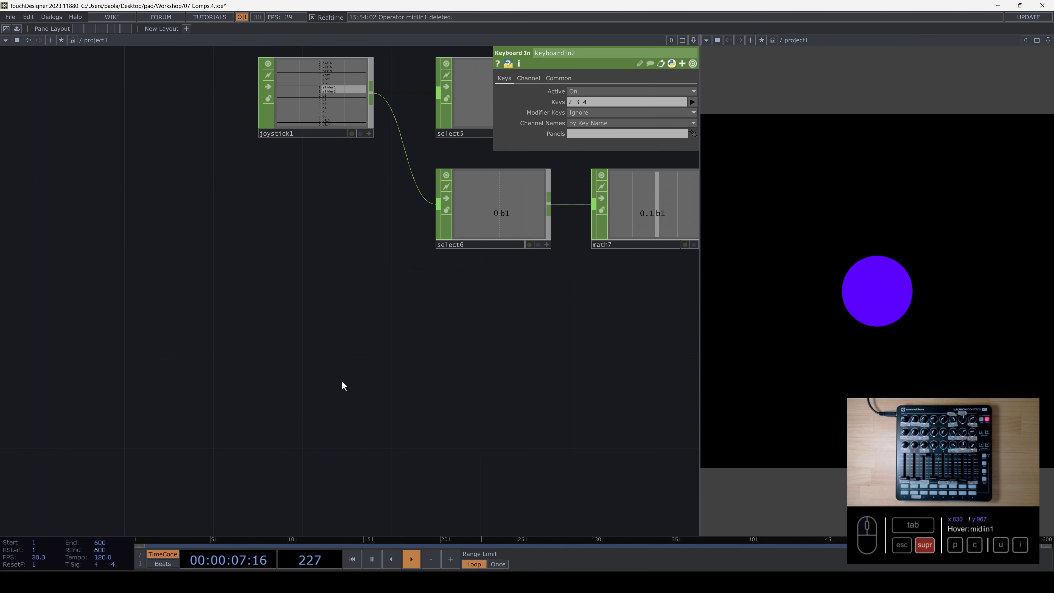
Create a MIDI device mapping with Launch Control XL as its In Device, and close the MIDI Mapper.
click(57, 17)
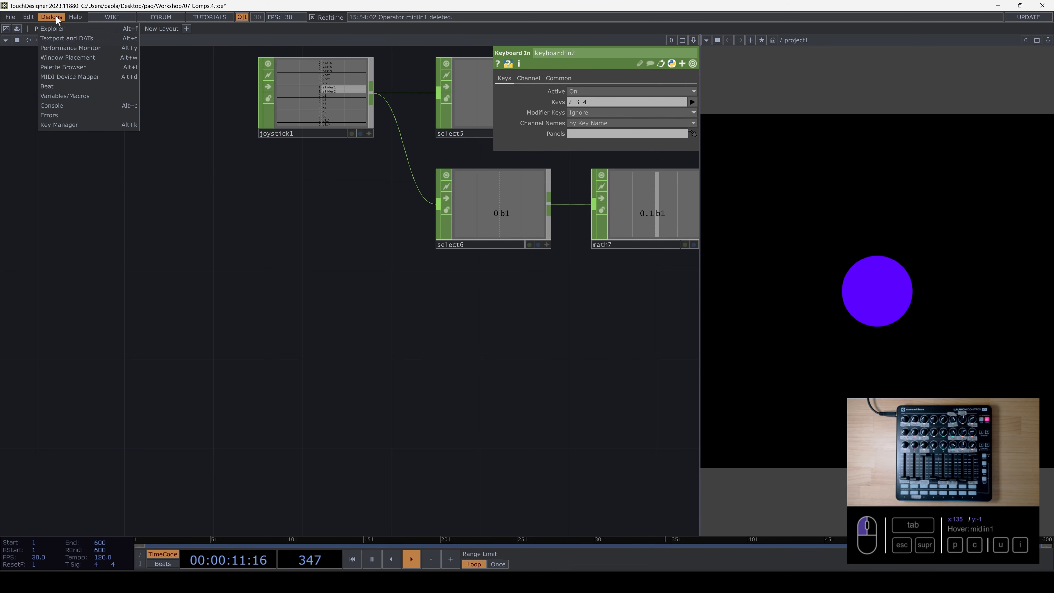
click(65, 75)
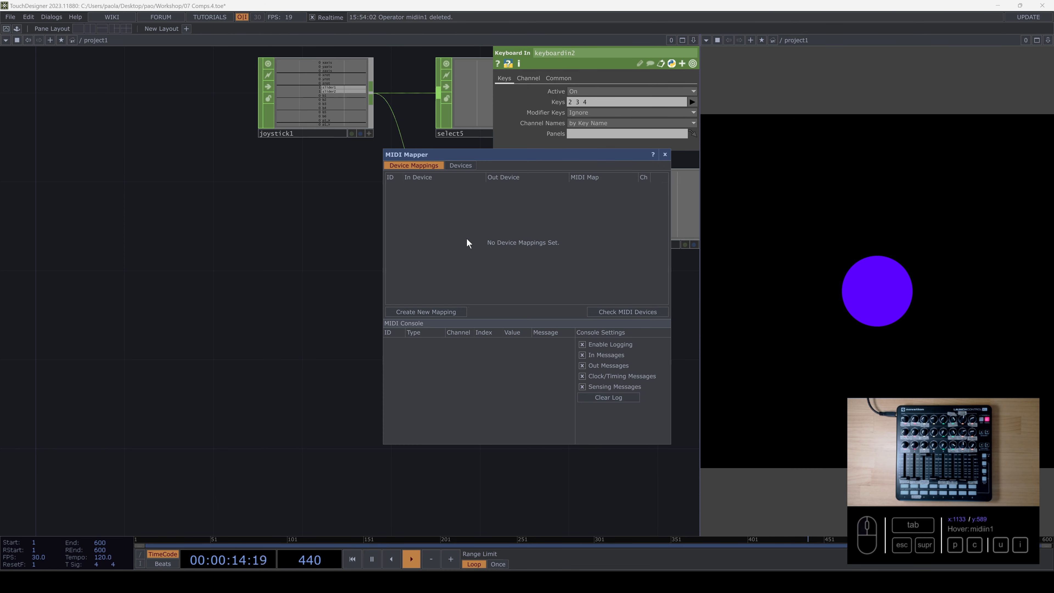
click(420, 311)
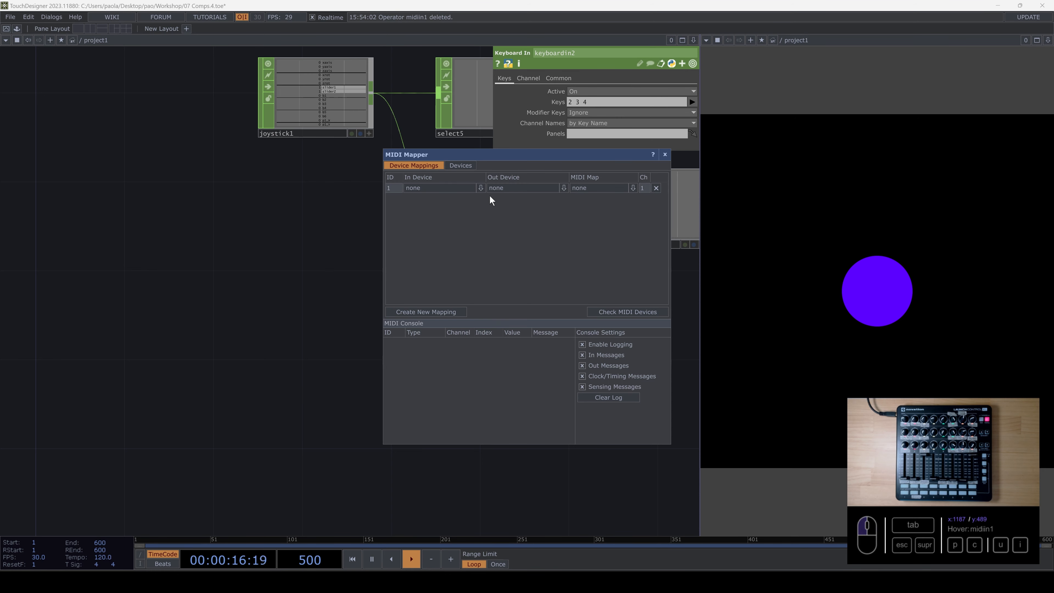
click(478, 188)
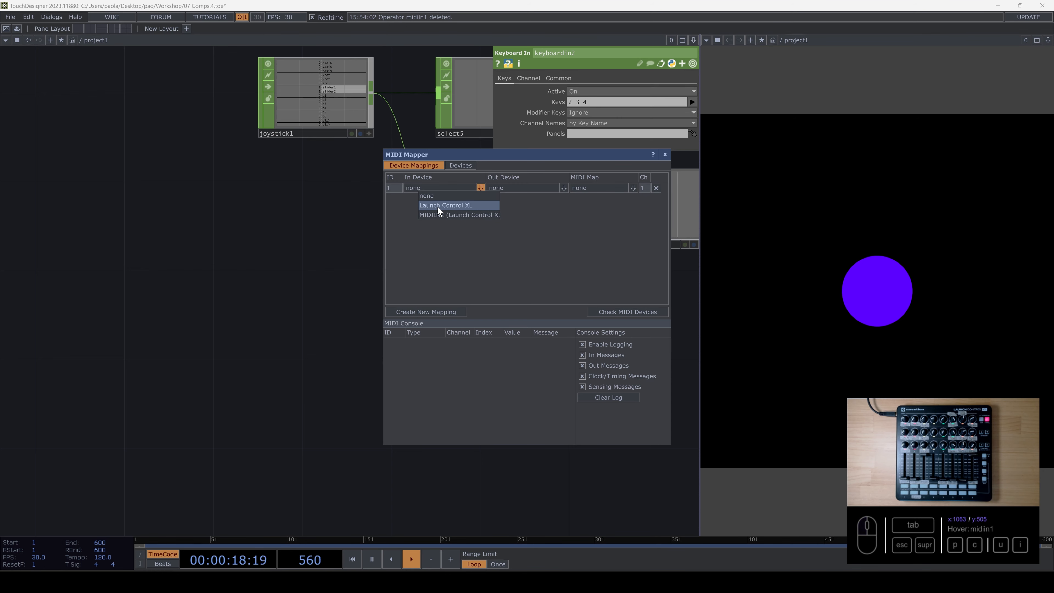
click(452, 205)
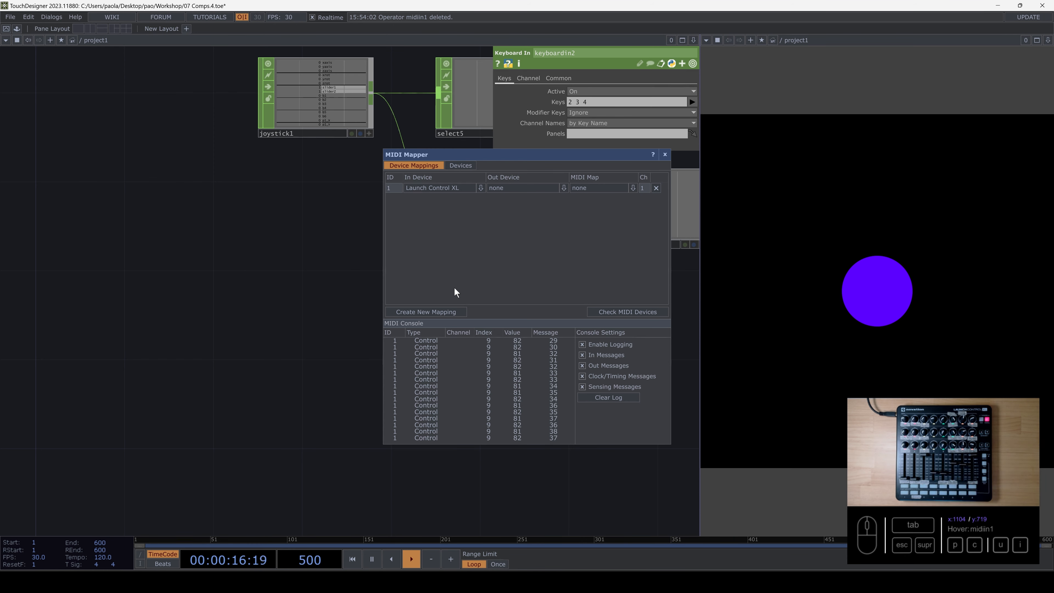
click(665, 154)
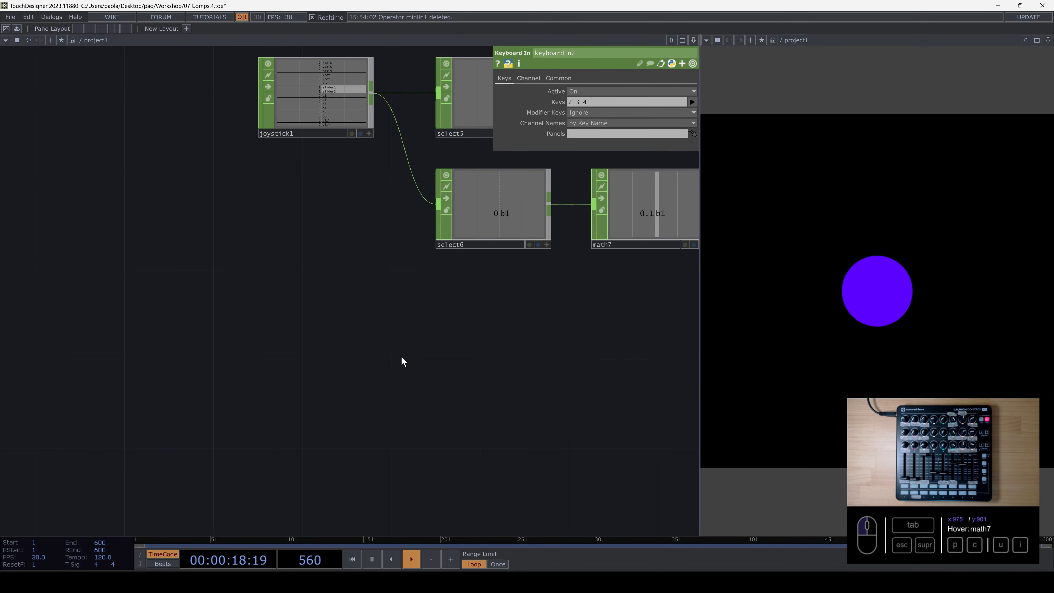
Add a new MIDI In CHOP in the empty area below joystick1.
drag(387, 378, 358, 356)
key(Tab)
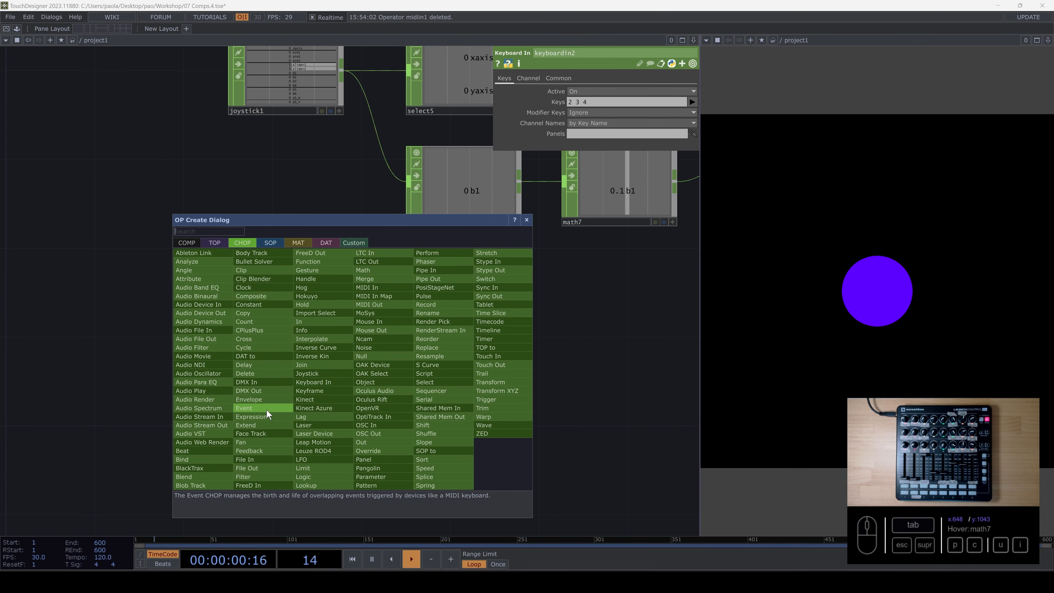
text(mid)
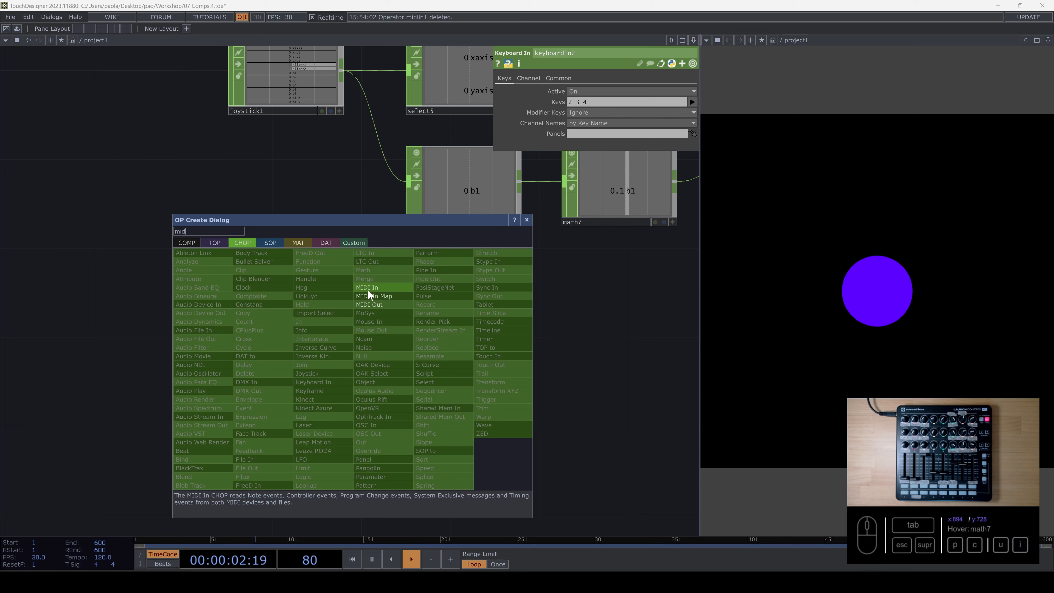
click(368, 291)
click(270, 422)
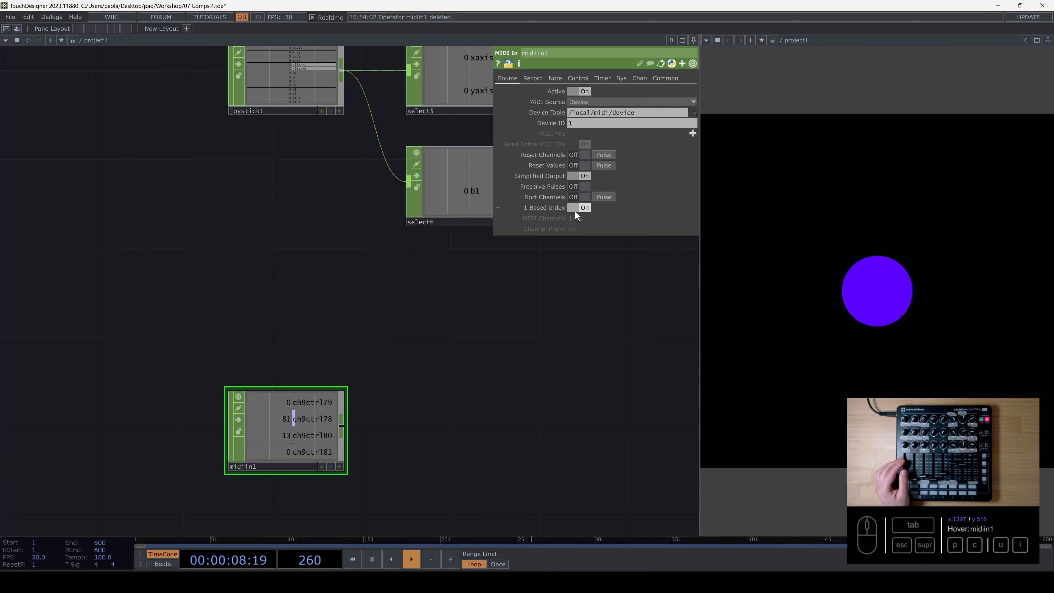
Reset the captured channels of midiin1.
click(605, 154)
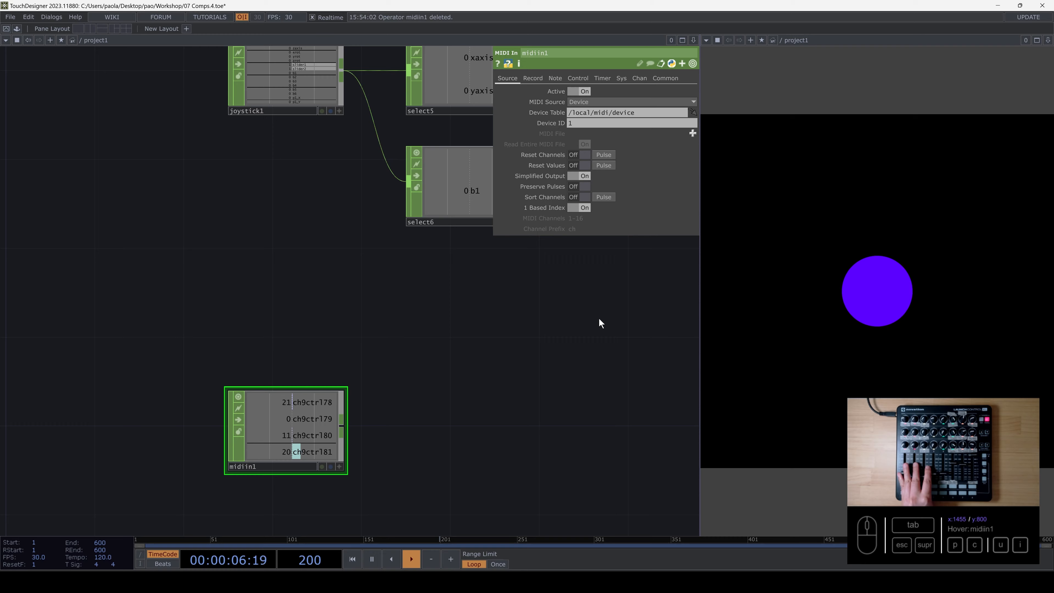
scroll(404, 457, up, 4)
scroll(404, 453, down, 4)
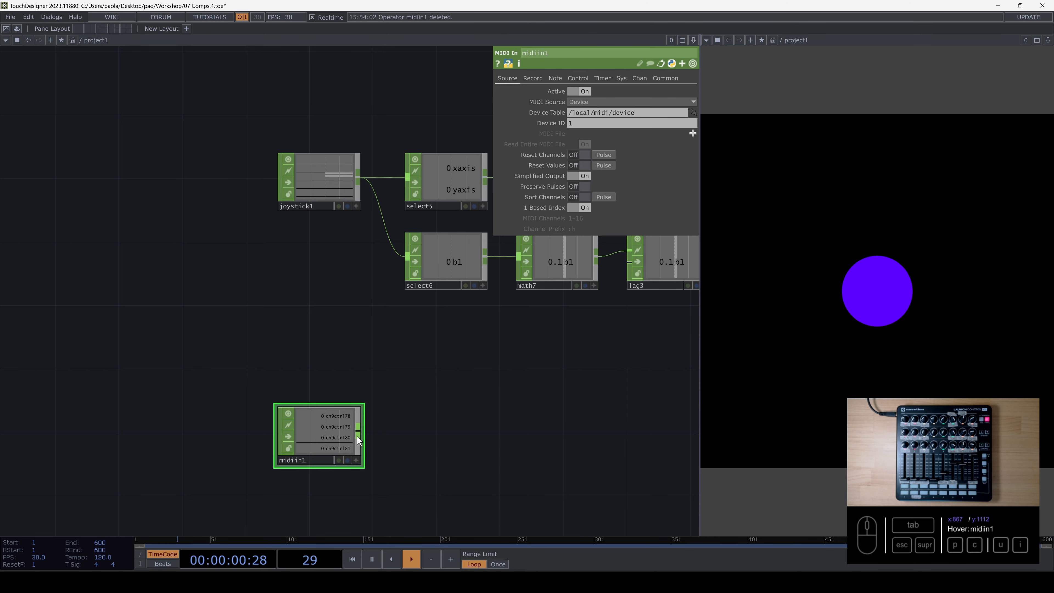
Connect a Select CHOP to midiin1's output and have it select the channel ch9ctrl78.
key(Tab)
text(se)
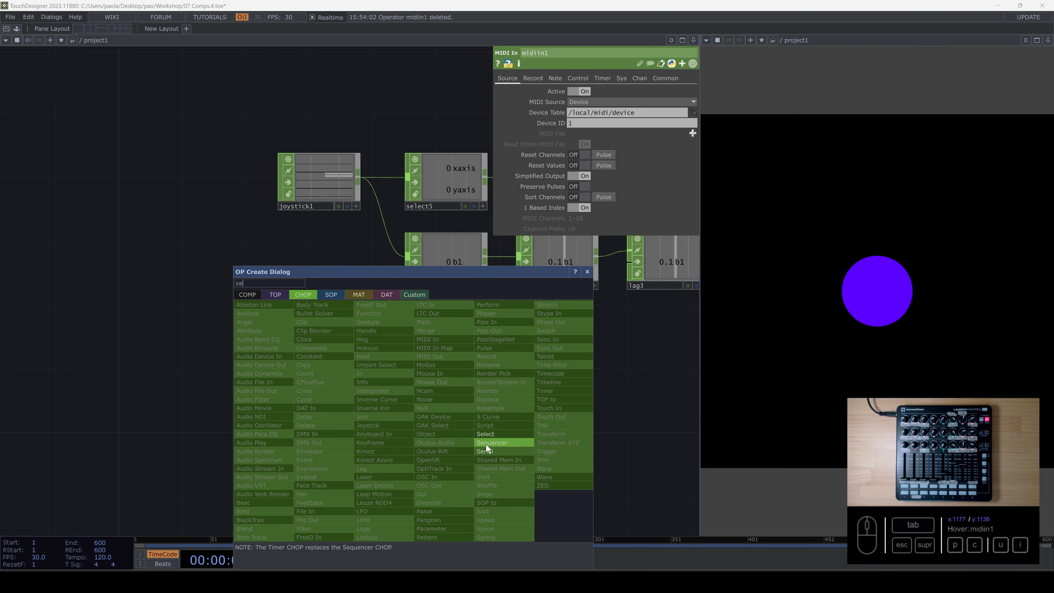
click(490, 434)
click(430, 434)
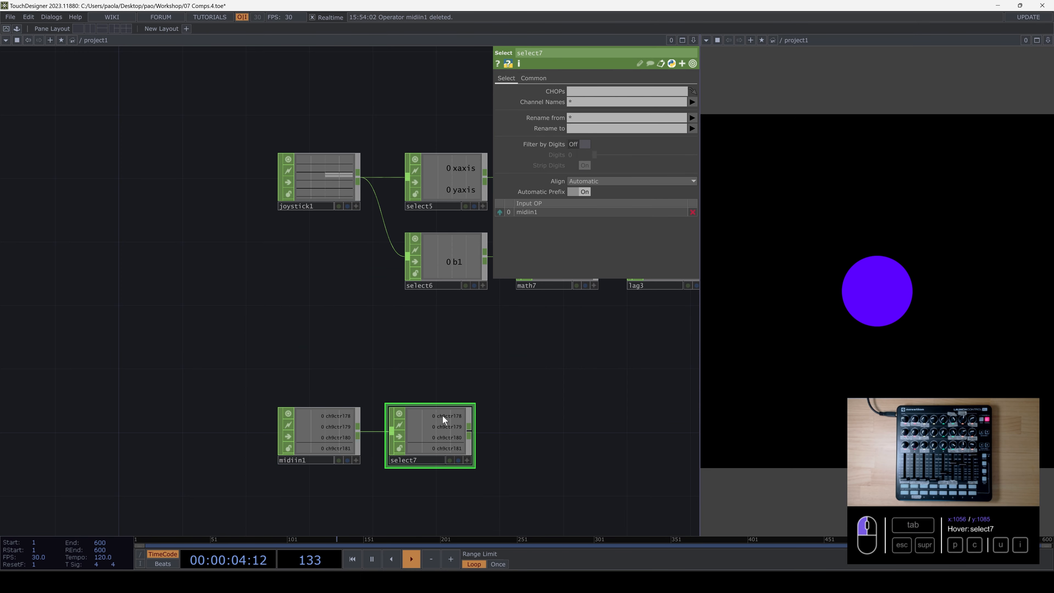
click(693, 103)
click(691, 123)
Connect a Math CHOP to the output of select7, placed directly beside it.
drag(488, 432, 331, 405)
key(Tab)
text(m)
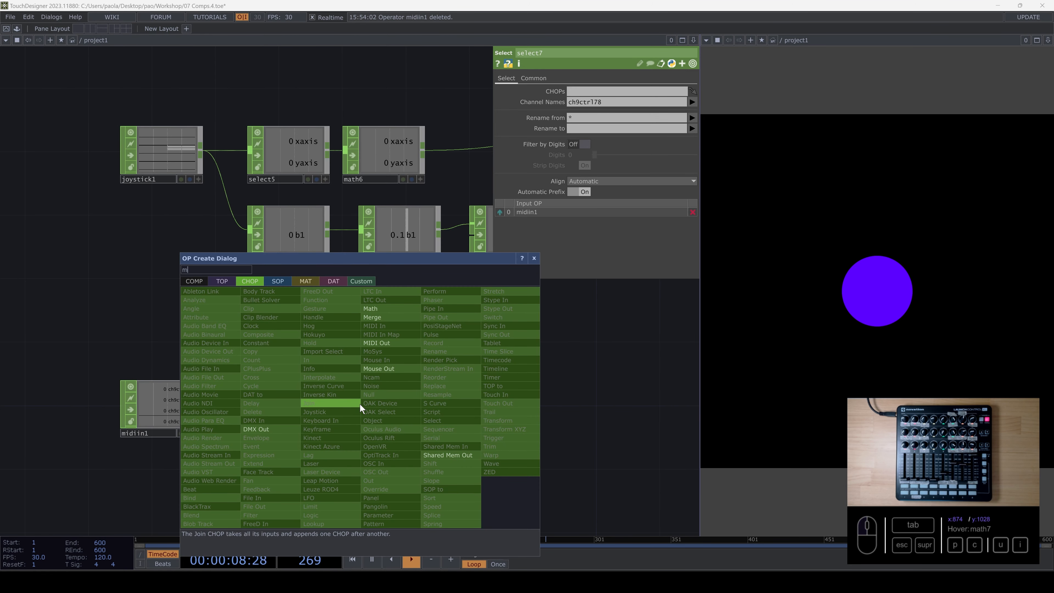
text(sa)
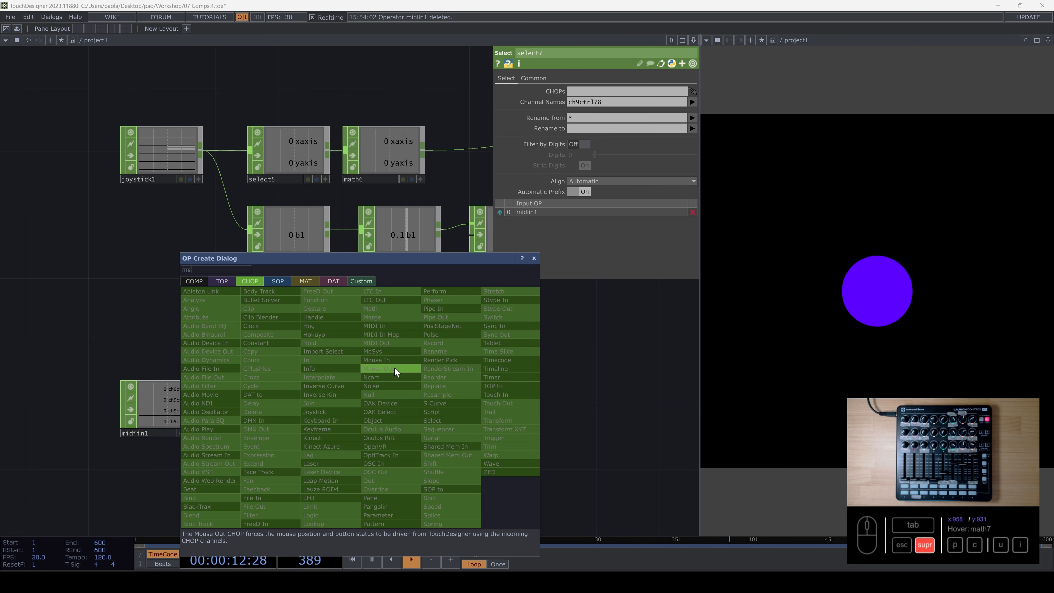
click(374, 307)
click(388, 408)
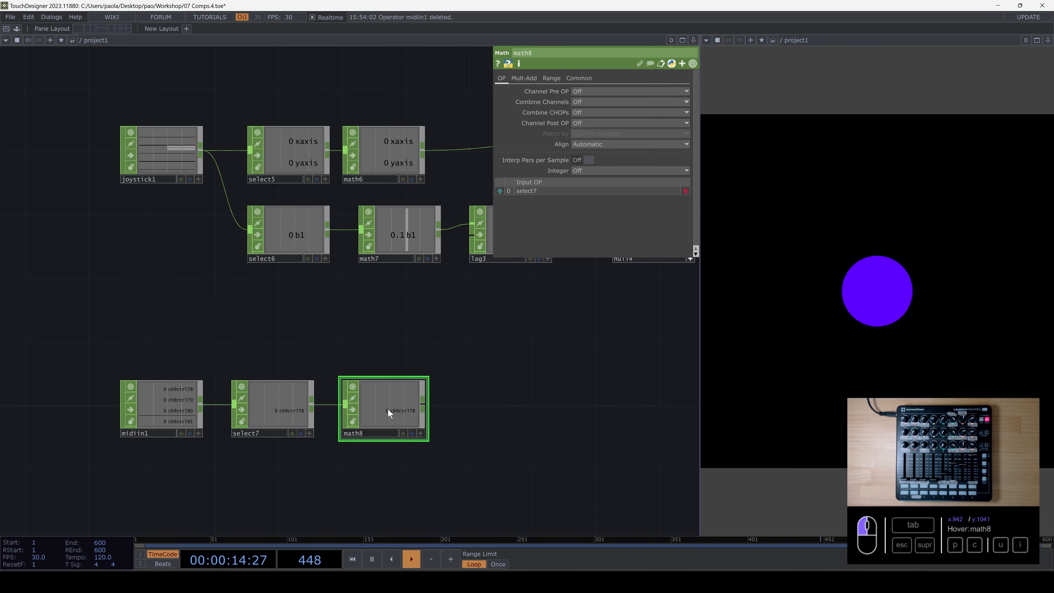
Remap math8's values from the range 0–127 to the range 0.1–0.4.
click(551, 78)
drag(650, 91, 618, 92)
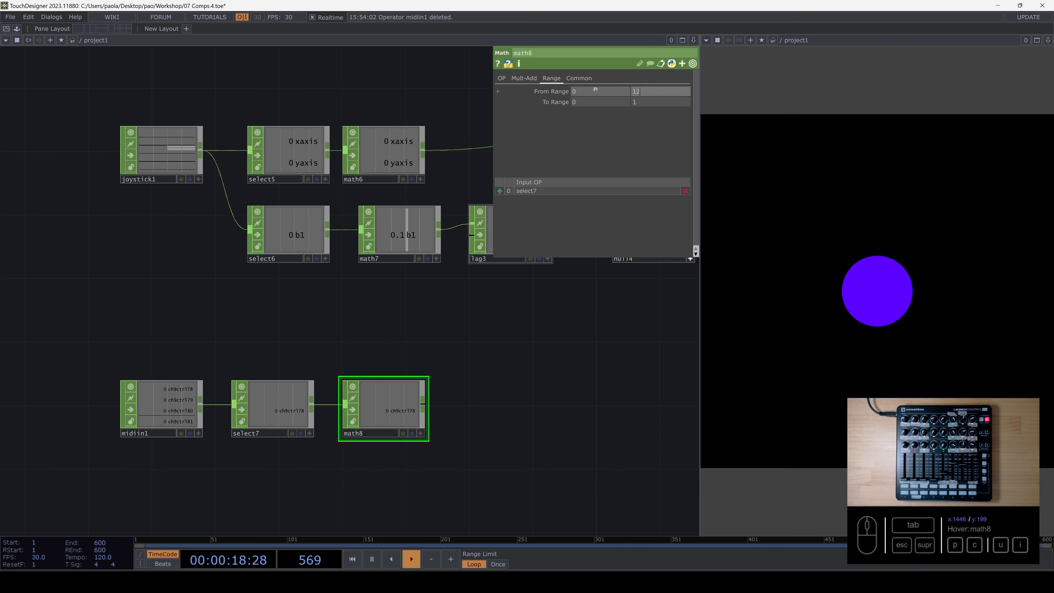
drag(616, 106, 536, 104)
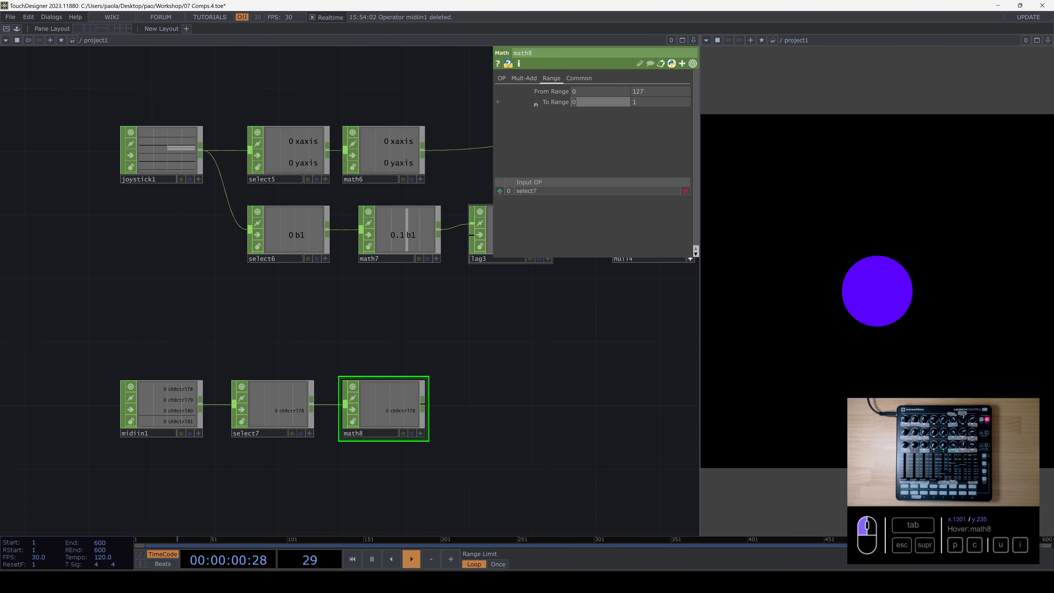
text(.1)
key(Tab)
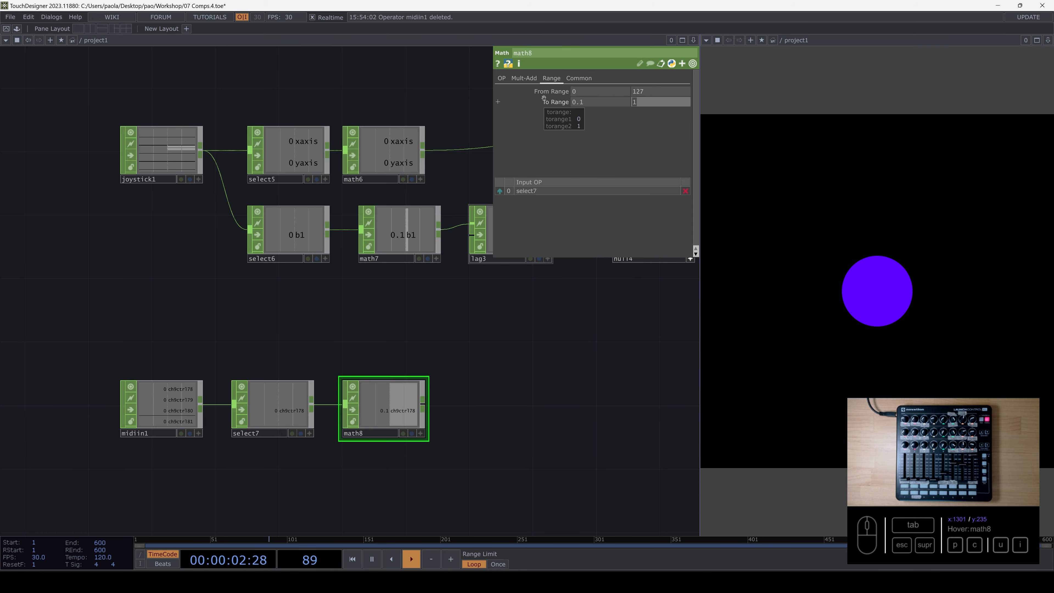
text(0.4)
key(Return)
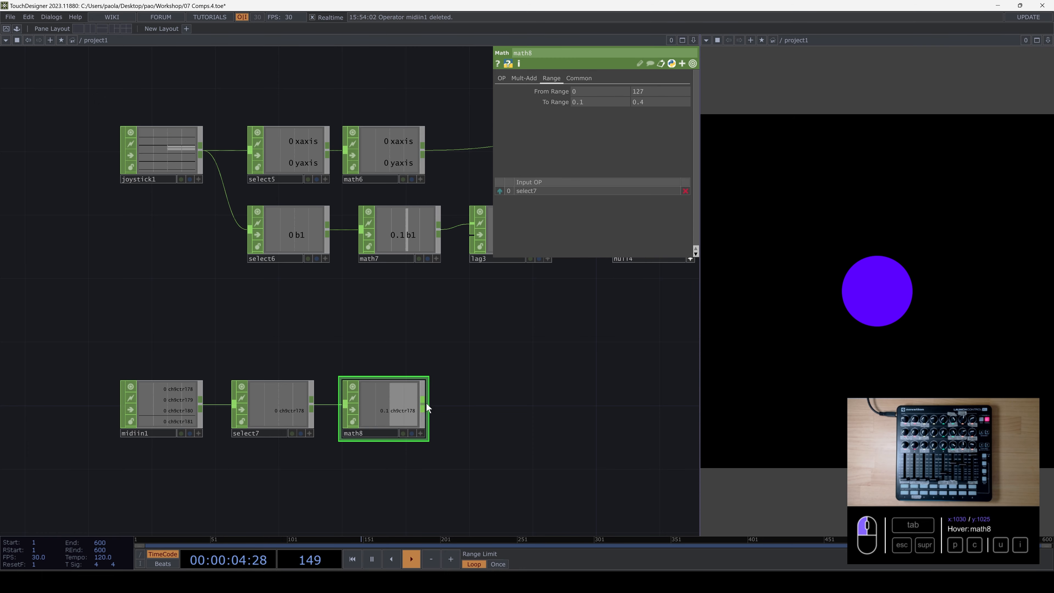
Connect a Null CHOP to the output of math8, placed directly beside it.
drag(424, 403, 526, 405)
text(nul)
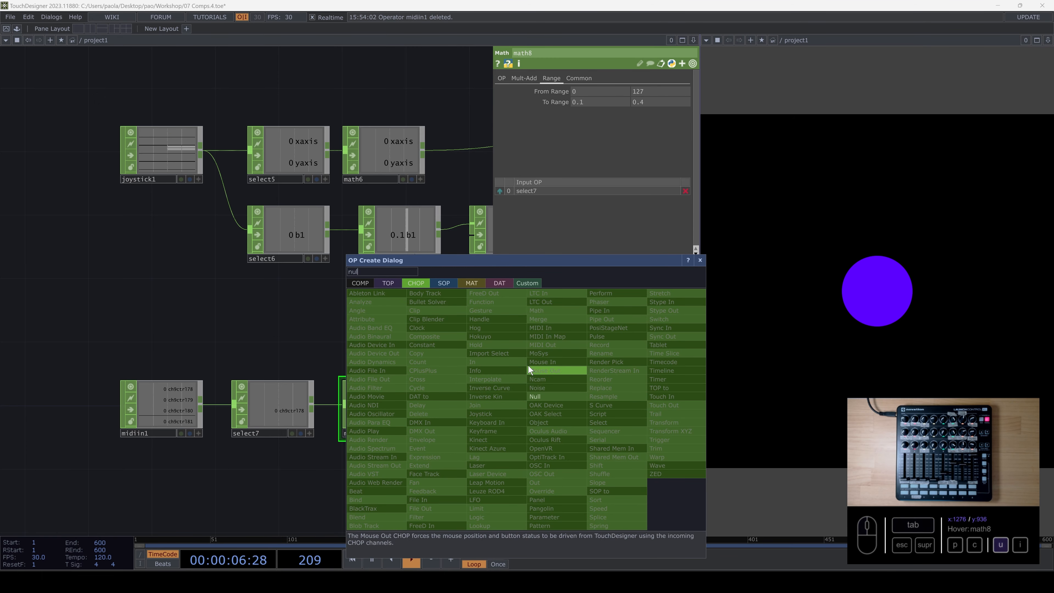
click(543, 396)
click(484, 409)
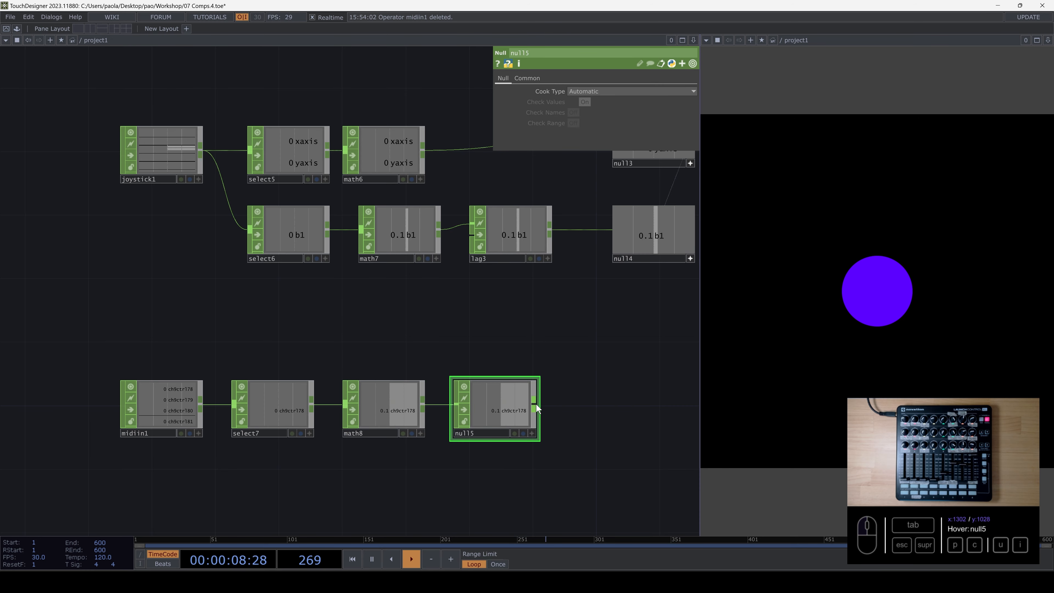
Connect a Merge CHOP to the output of null5 at the end of the MIDI chain.
drag(547, 403, 471, 402)
drag(459, 402, 586, 403)
click(621, 316)
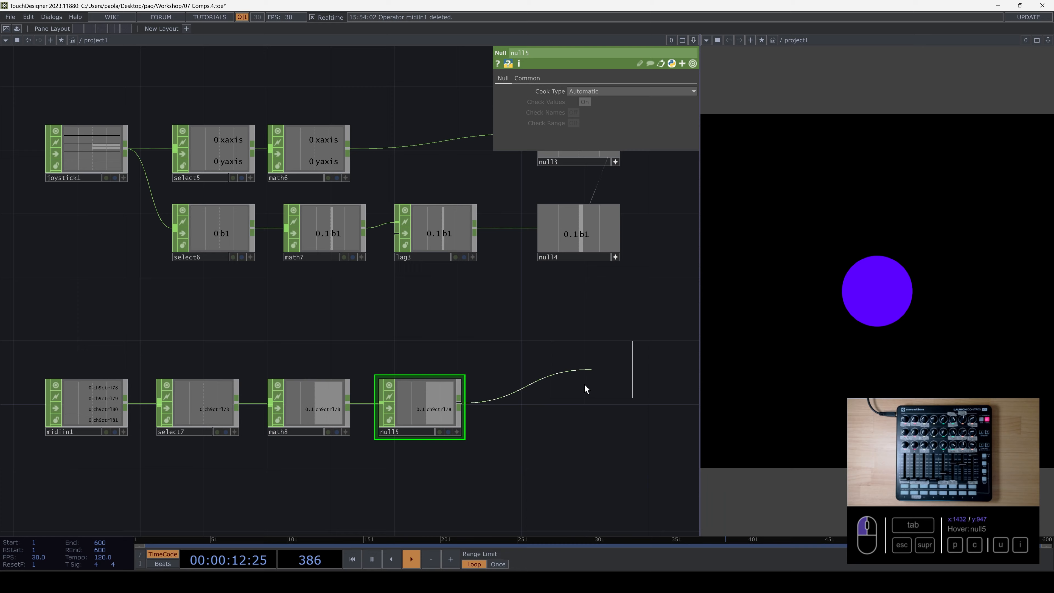
click(586, 389)
drag(568, 389, 517, 404)
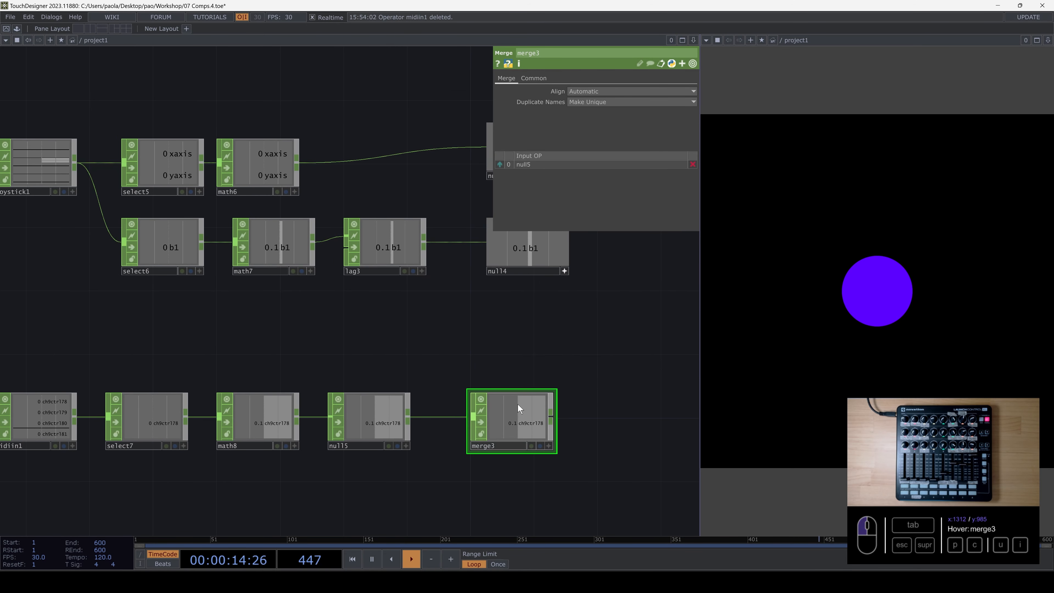
Move merge3 further along the chain and insert a Rename CHOP between null5 and merge3.
scroll(510, 419, up, 2)
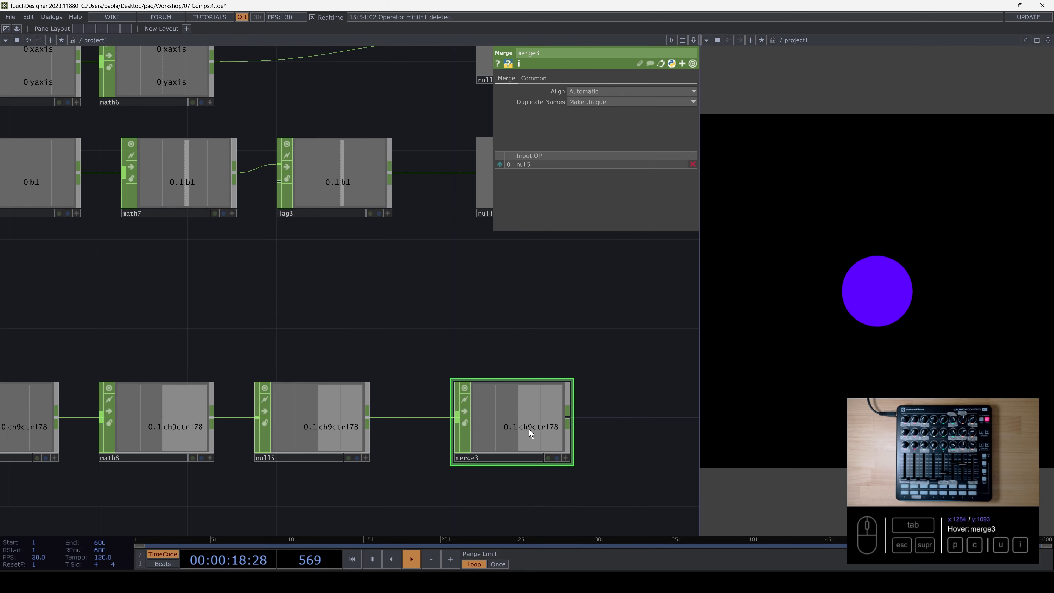
scroll(529, 429, down, 3)
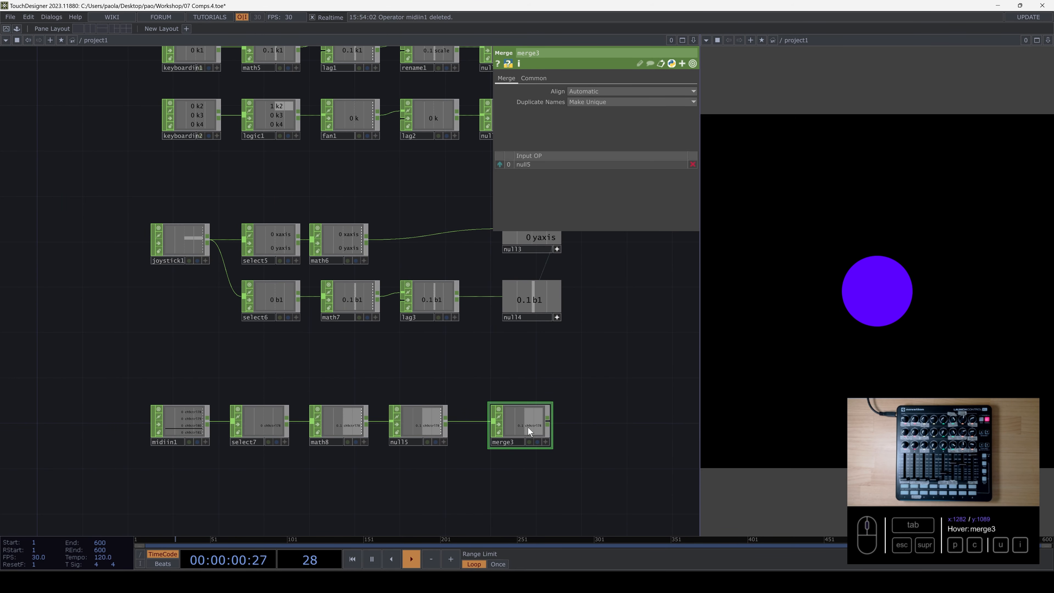
scroll(528, 427, up, 2)
scroll(527, 426, down, 2)
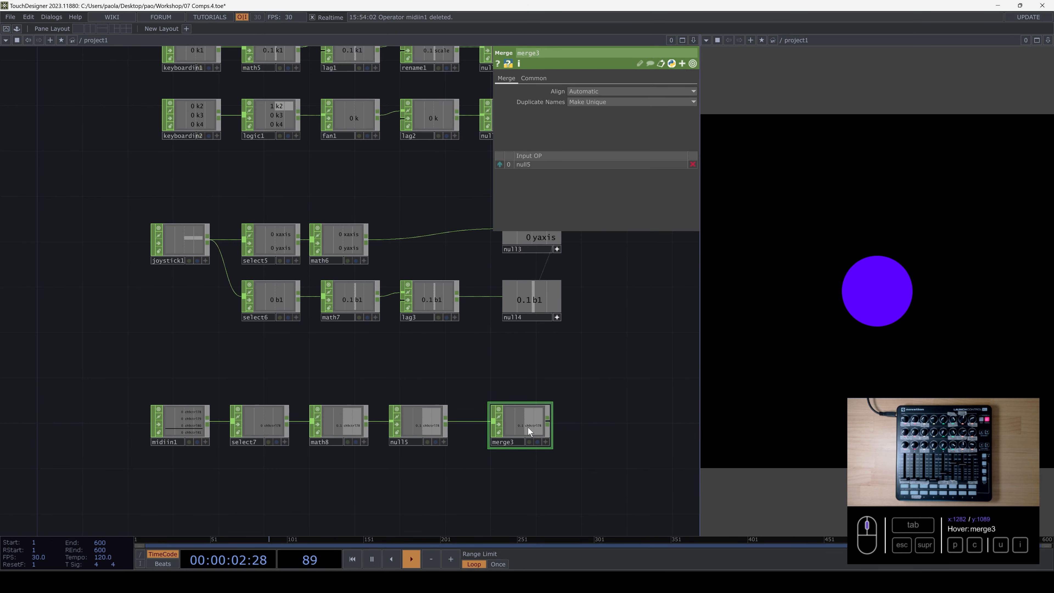
drag(528, 427, 592, 424)
right_click(491, 421)
click(502, 412)
text(r)
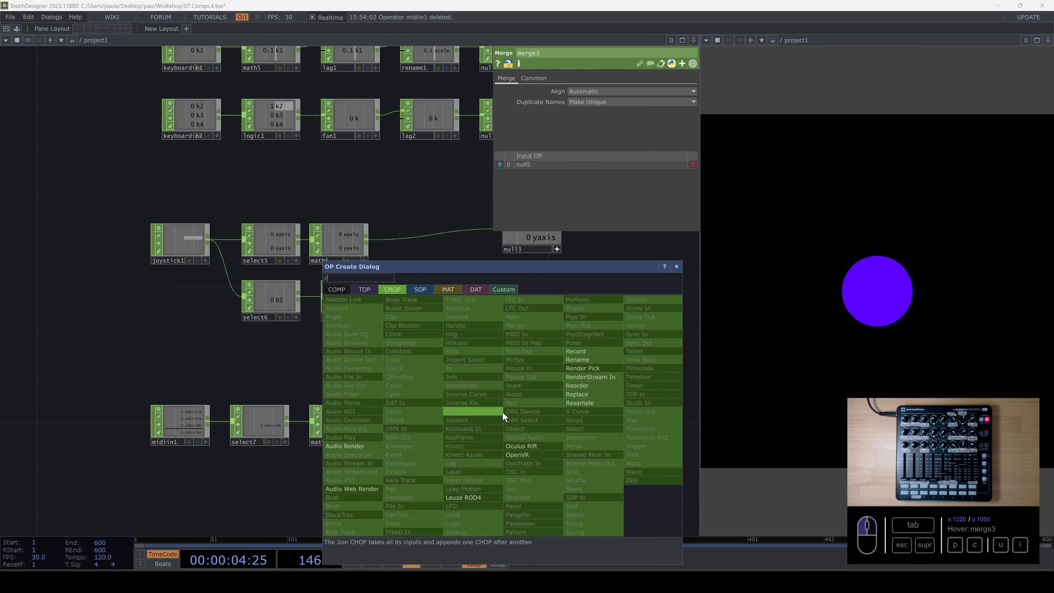
text(e)
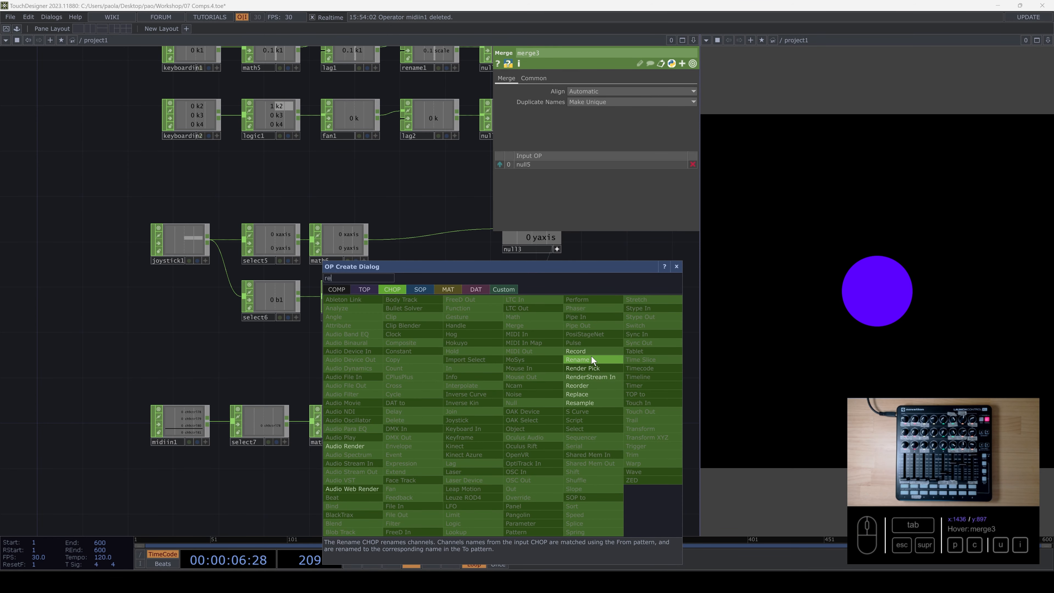
click(592, 361)
click(499, 425)
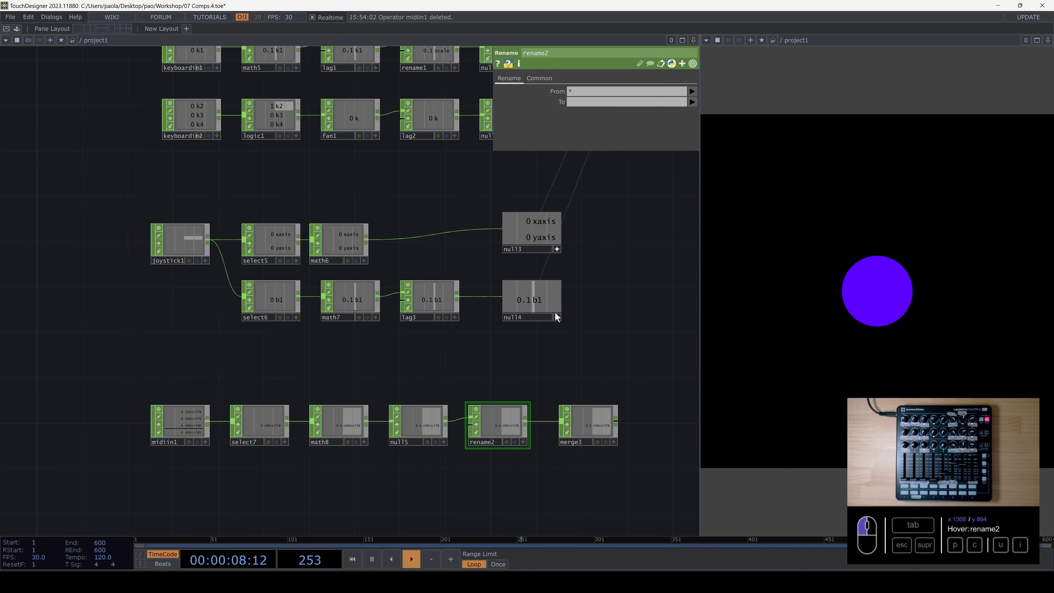
Make rename2 rename the MIDI channel to scale.
click(586, 102)
text(scale)
click(584, 327)
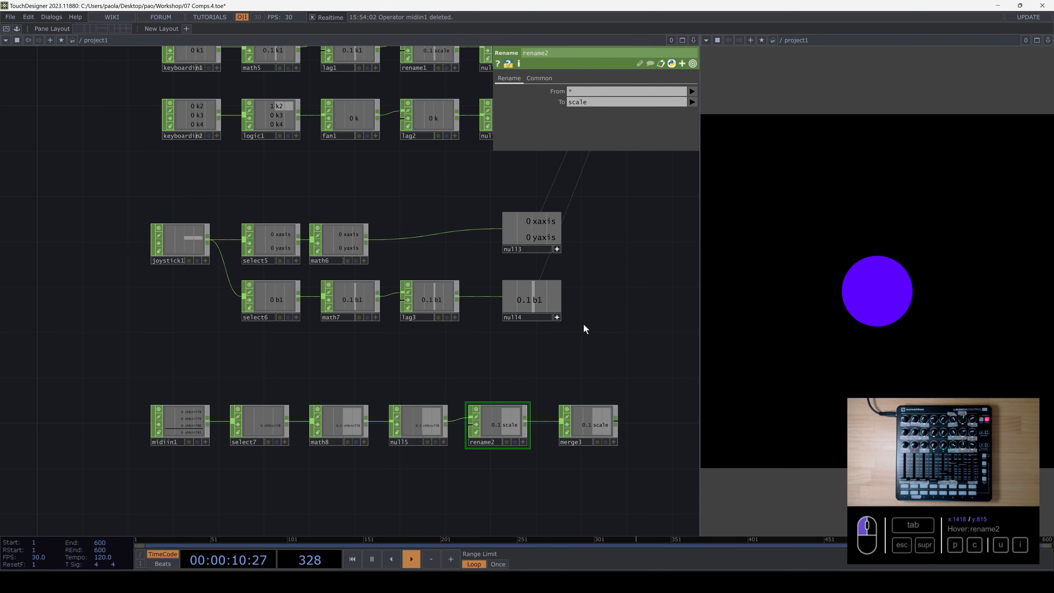
Export the scale channel of merge3 to both Radius values of circle1.
scroll(435, 345, down, 6)
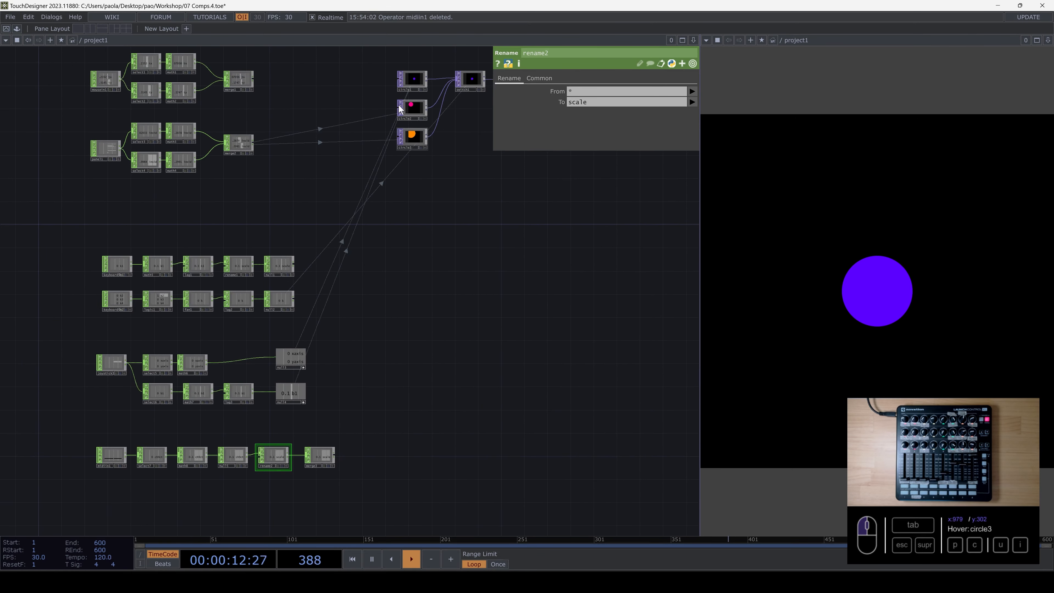
click(413, 82)
scroll(319, 451, up, 5)
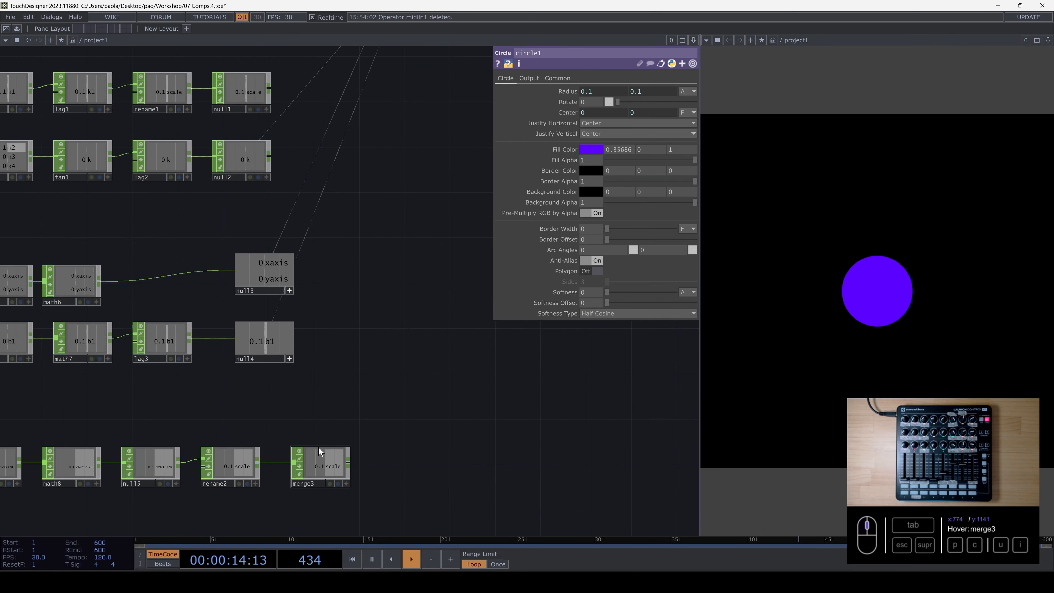
click(348, 487)
drag(332, 467, 572, 87)
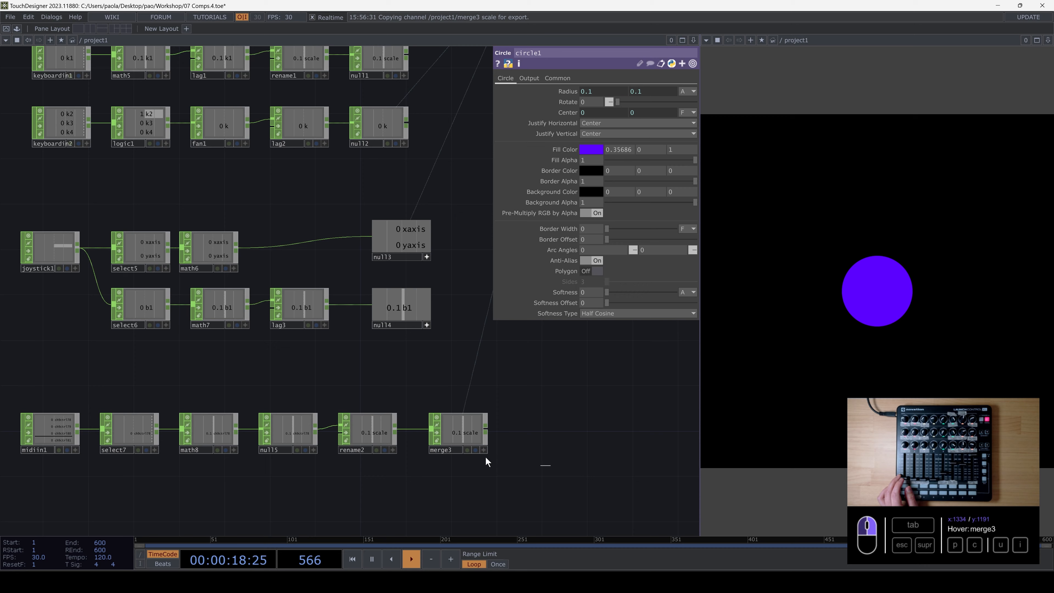
Move null5, rename2 and merge3 further along the chain and insert a Lag CHOP between math8 and null5.
drag(550, 467, 260, 407)
drag(290, 439, 401, 438)
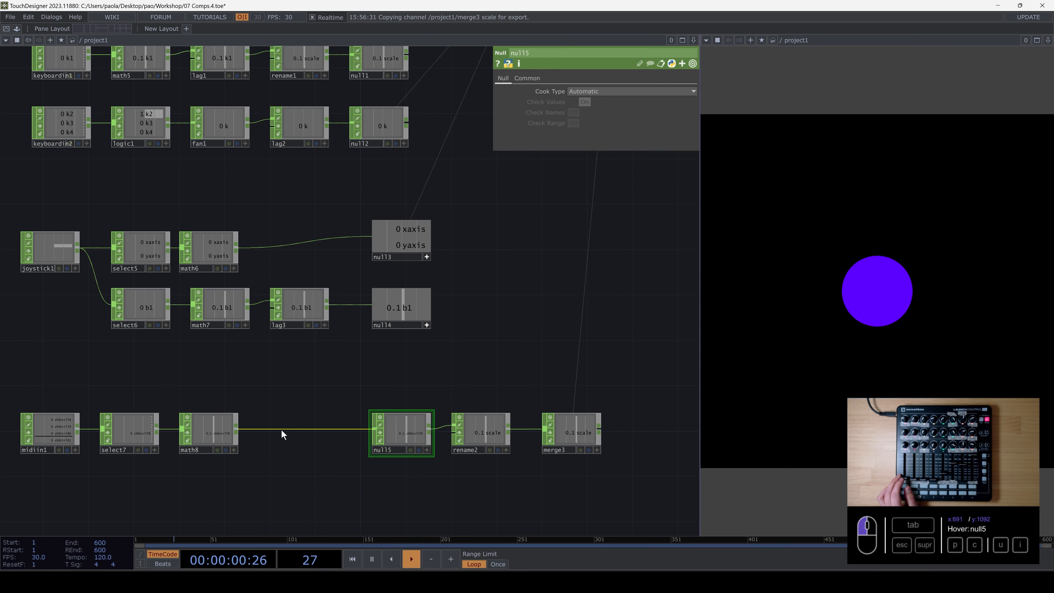
right_click(278, 431)
click(299, 422)
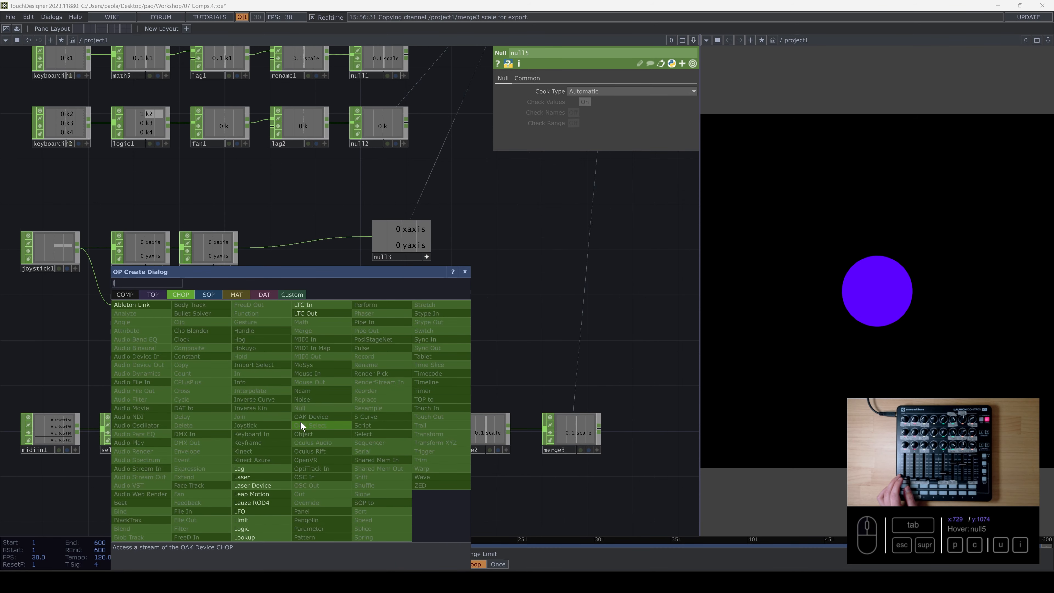
click(263, 468)
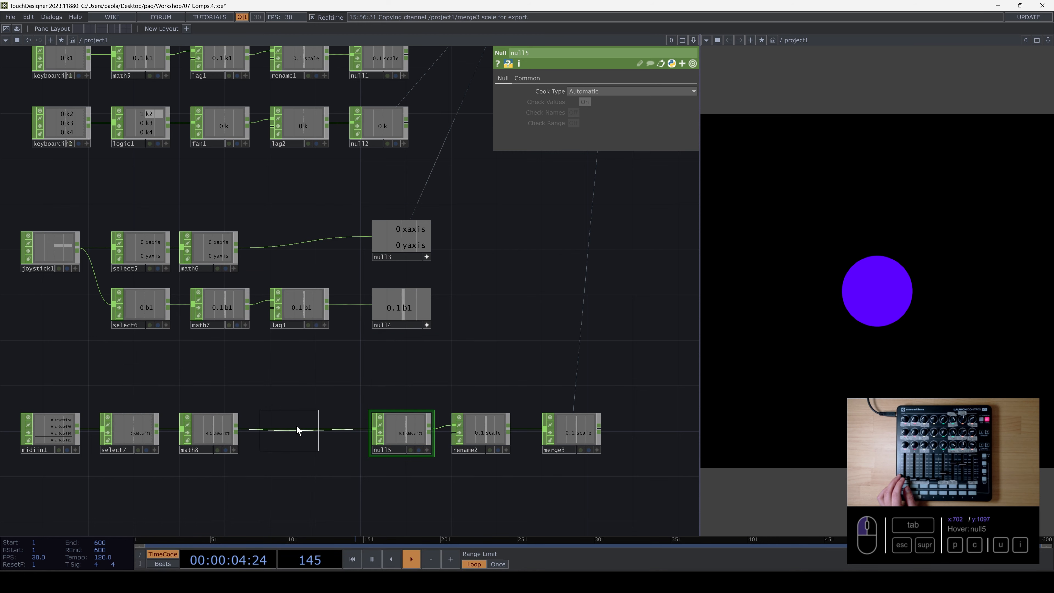
click(304, 432)
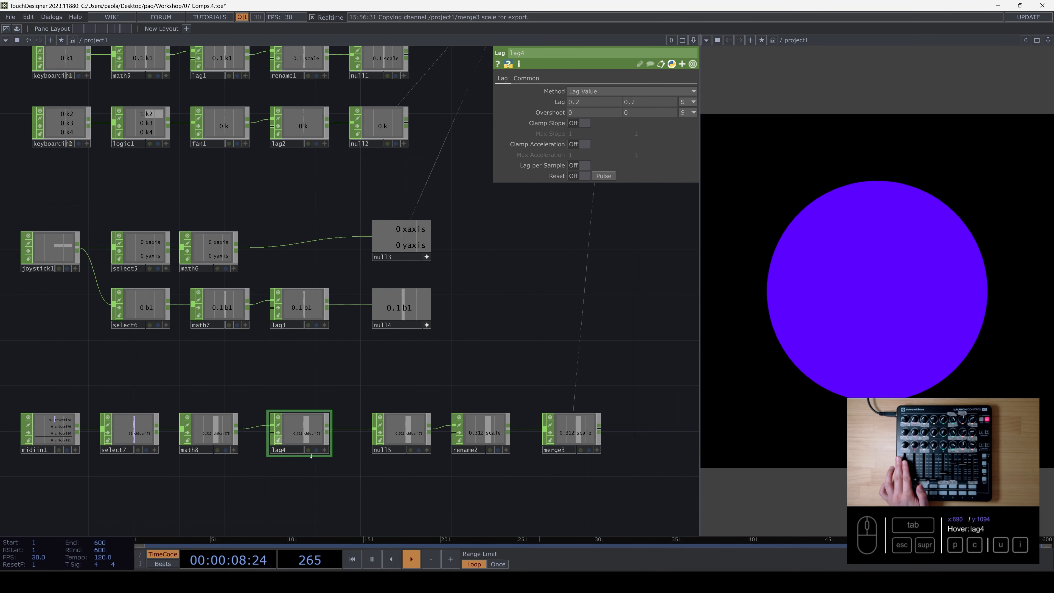
Set both Lag values of lag4 to 1 second.
click(593, 102)
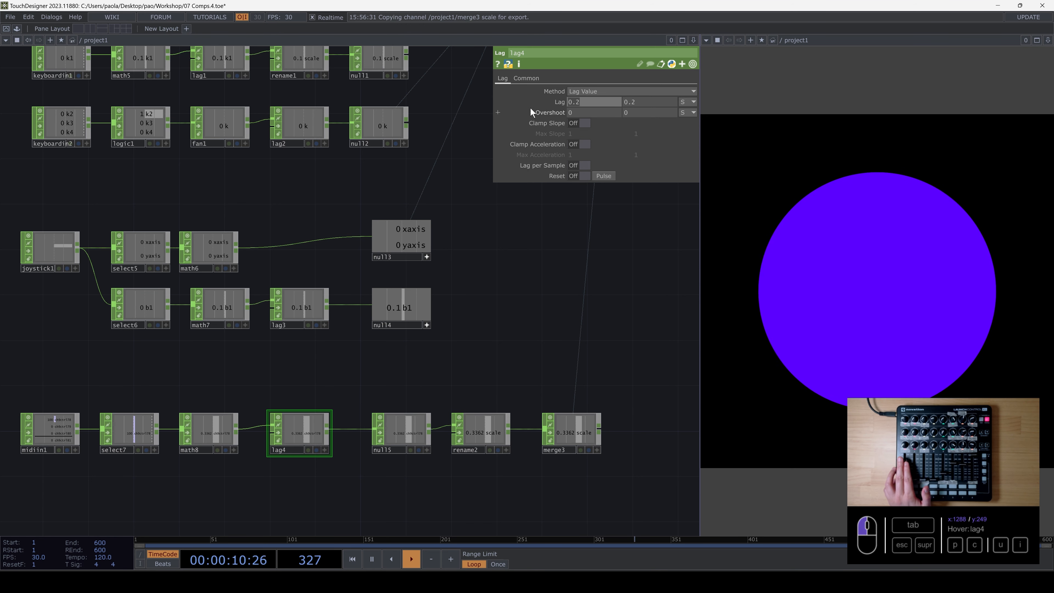
text(1)
key(Tab)
text(1)
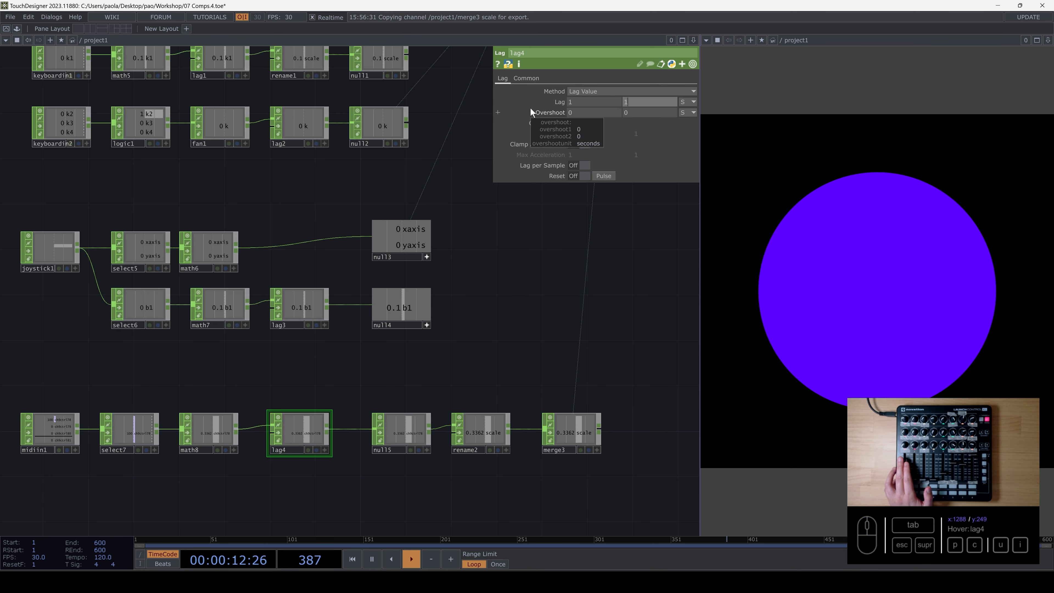
key(Return)
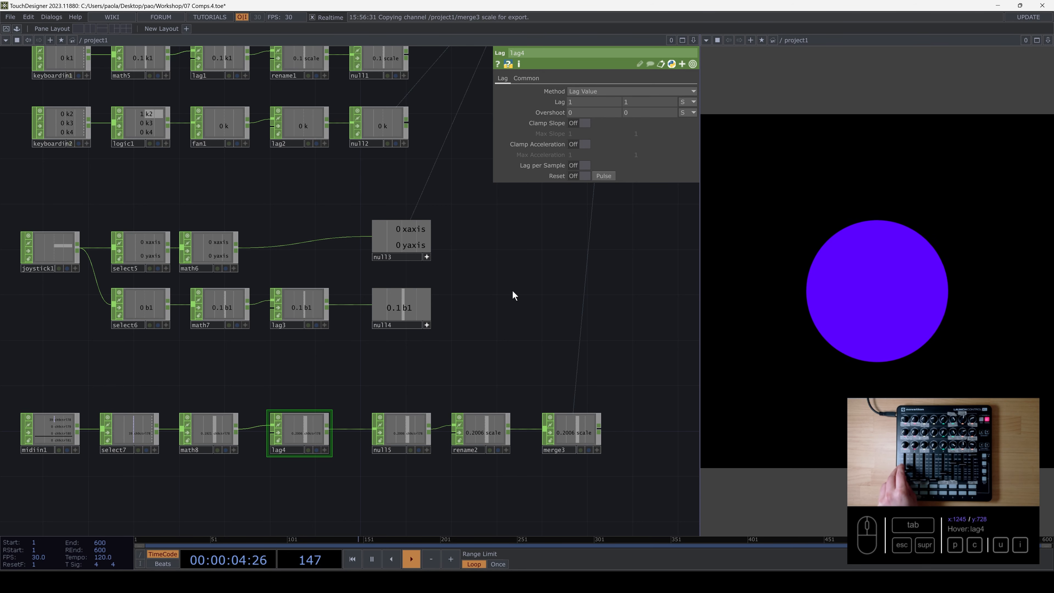
Branch a Select CHOP off the midiin1 output and place it directly below select7.
drag(391, 353, 357, 289)
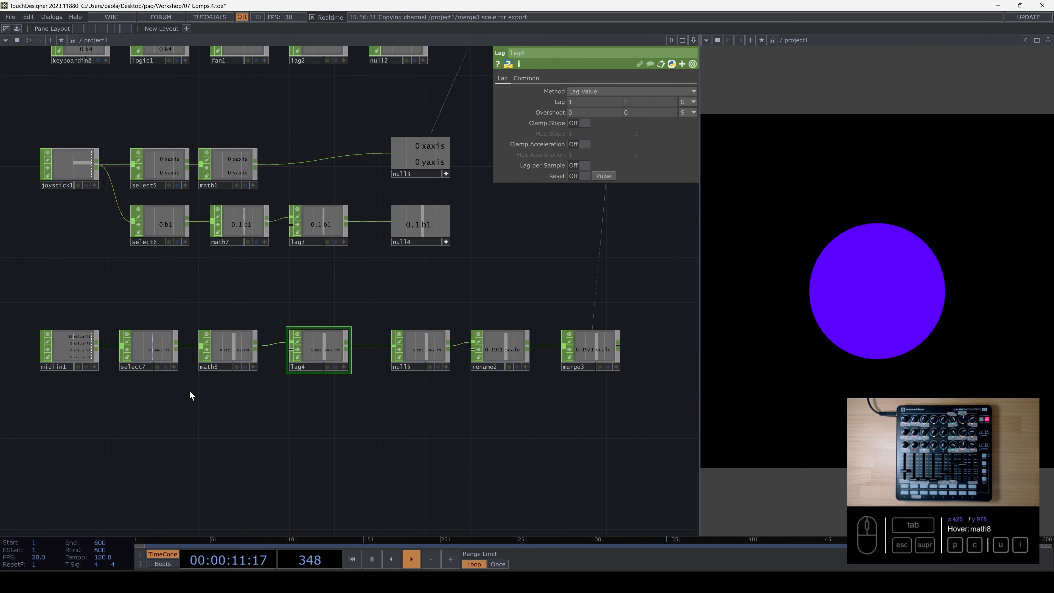
scroll(189, 372, down, 4)
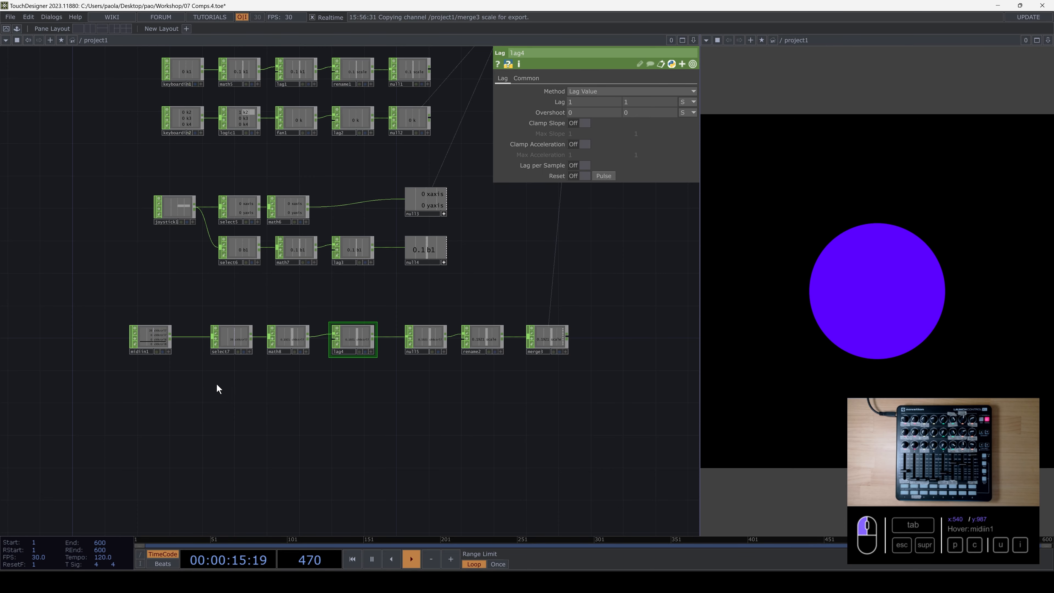
click(172, 338)
key(Tab)
text(se)
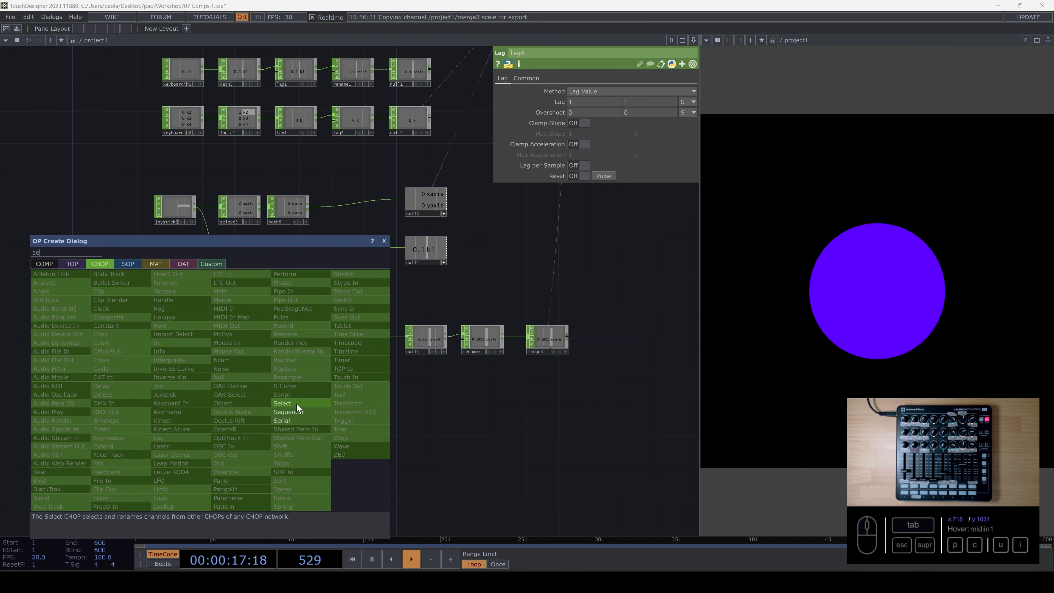
click(296, 403)
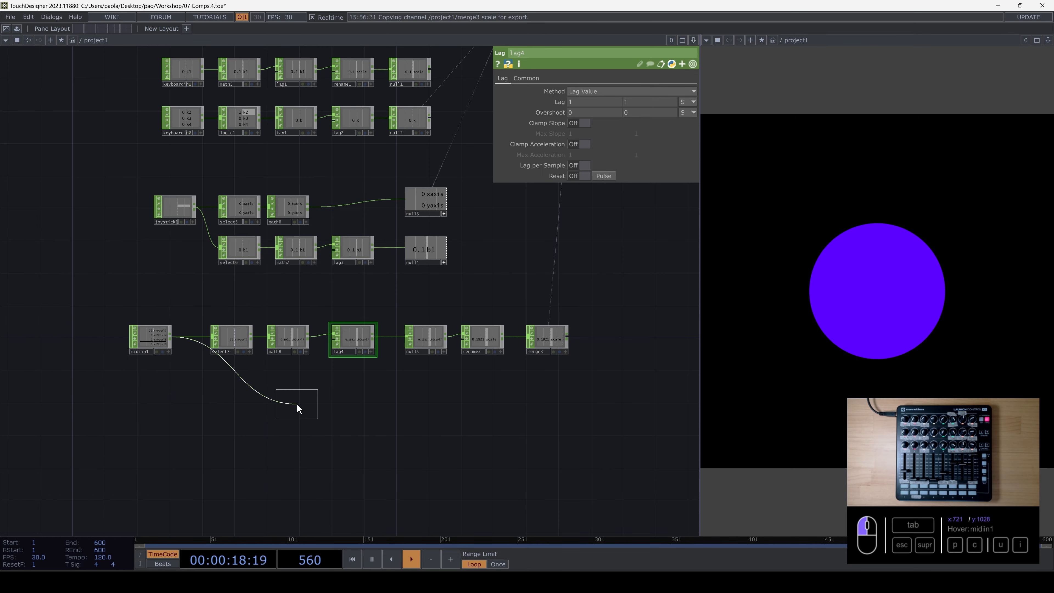
click(231, 386)
Make select8 pick the channels ch9ctrl79, ch9ctrl80 and ch9ctrl81.
click(692, 102)
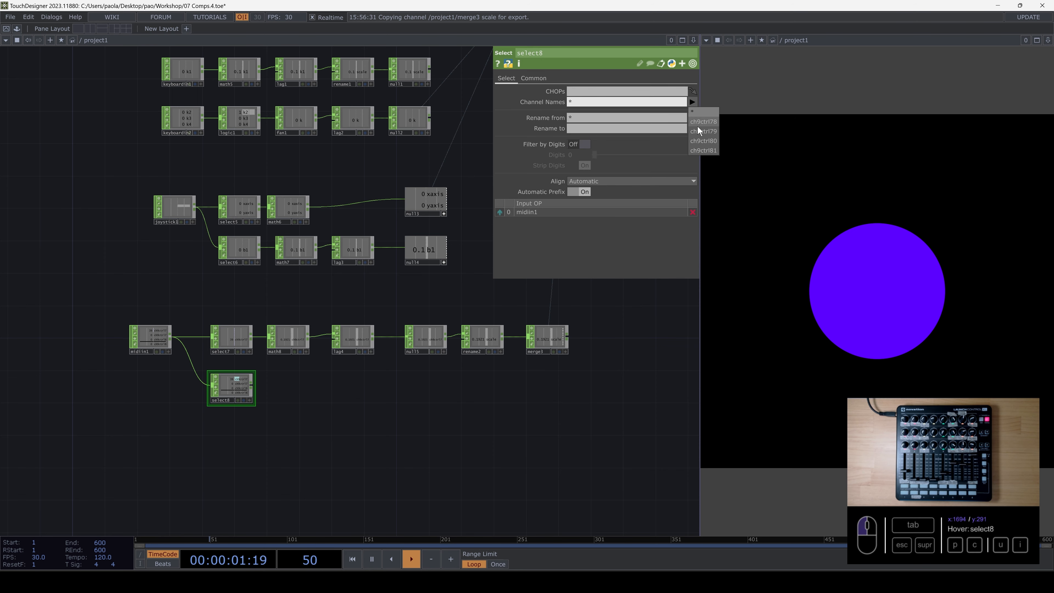
click(698, 126)
click(692, 117)
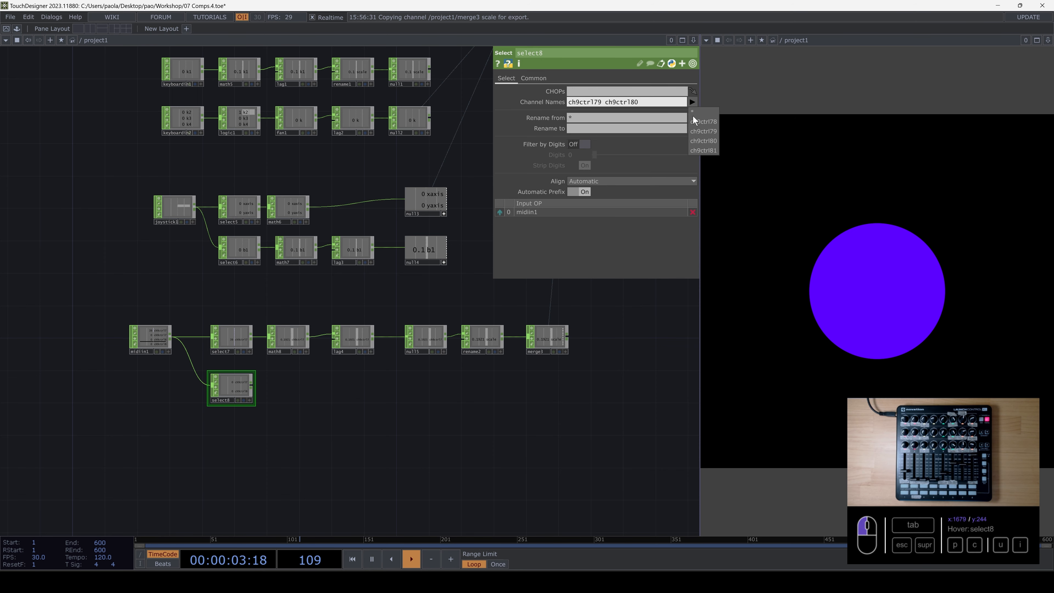
click(703, 151)
Connect a Math CHOP to the output of select8 and set its From Range to 0 to 127.
scroll(274, 401, up, 5)
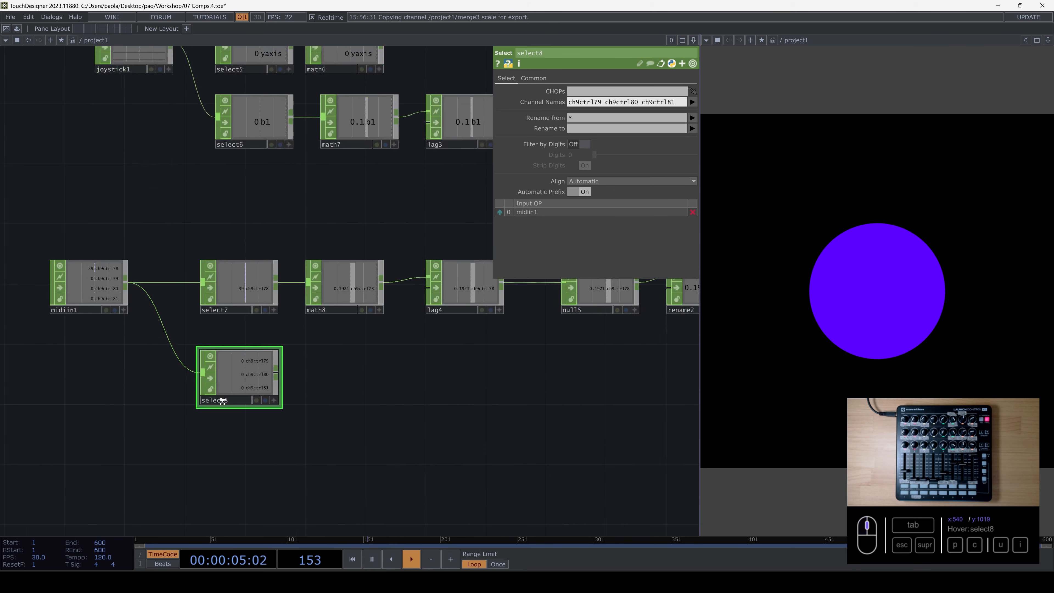
click(281, 371)
key(Tab)
text(mst)
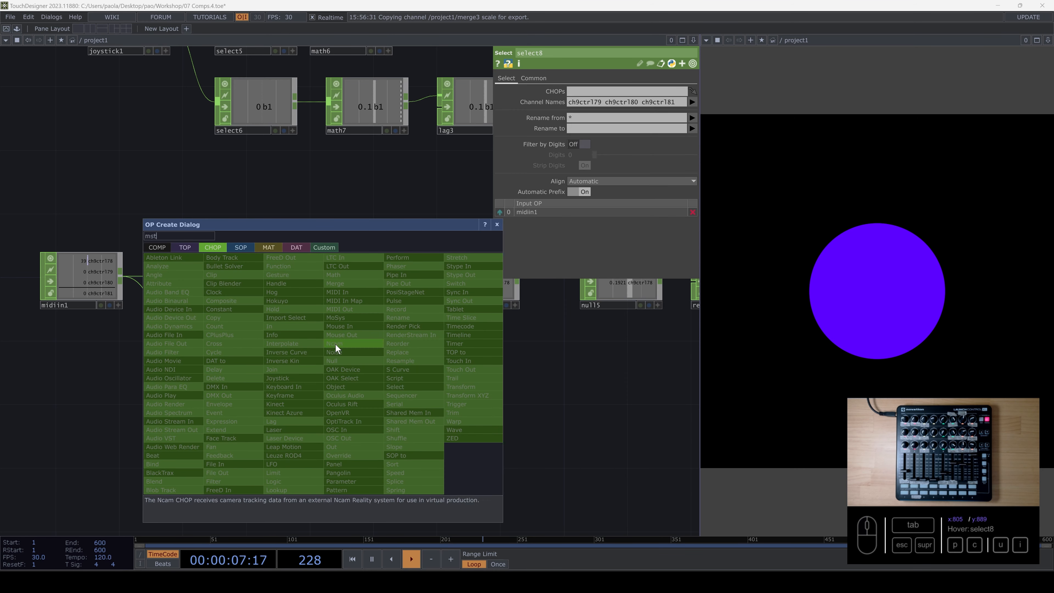
click(347, 275)
click(350, 376)
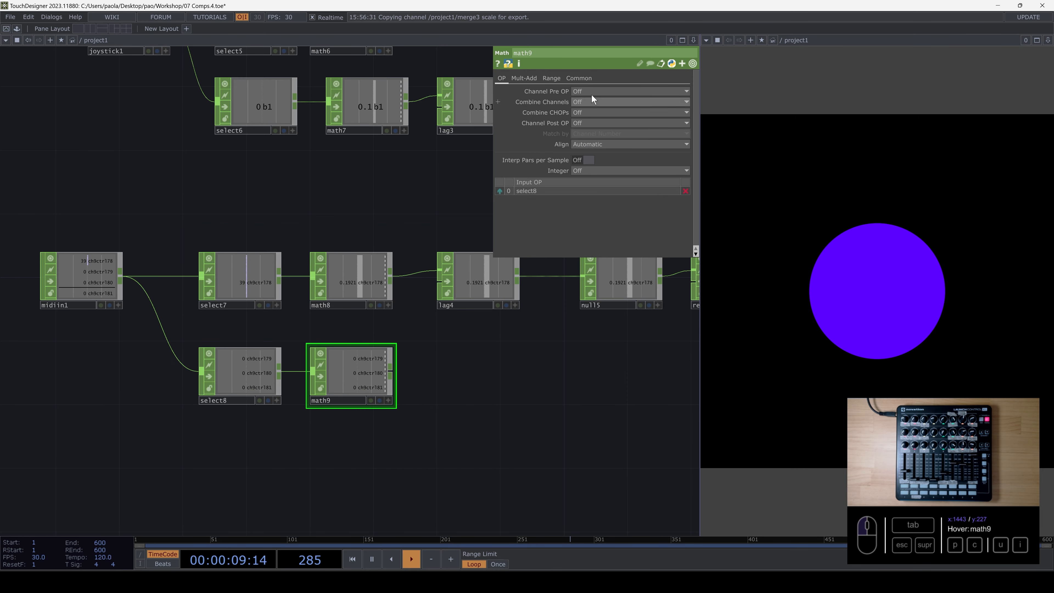
click(552, 78)
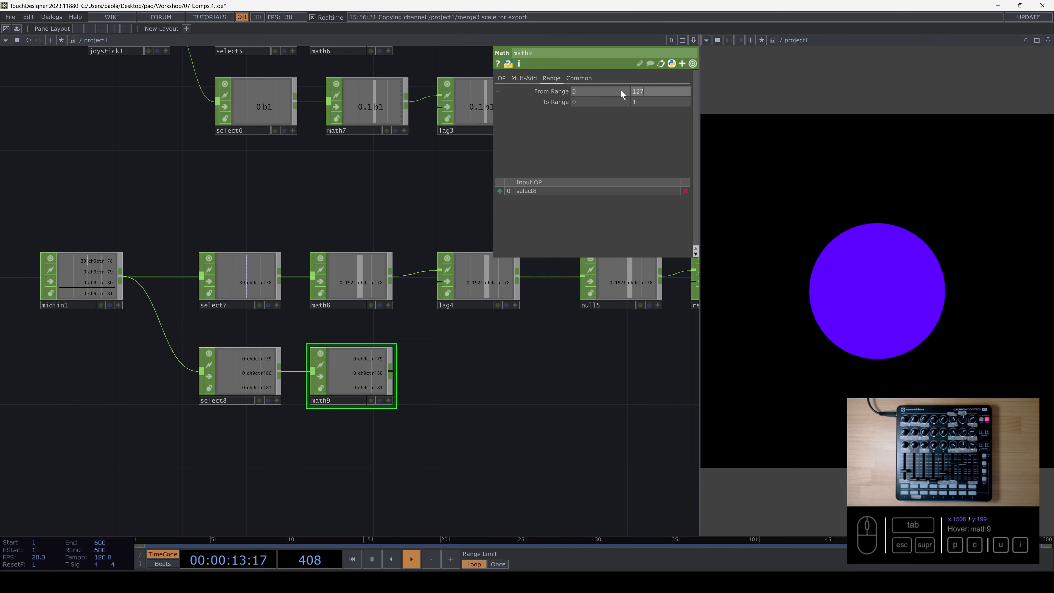
key(Return)
Connect a Rename CHOP to the output of math9, placed below lag4.
drag(466, 405, 310, 408)
key(Tab)
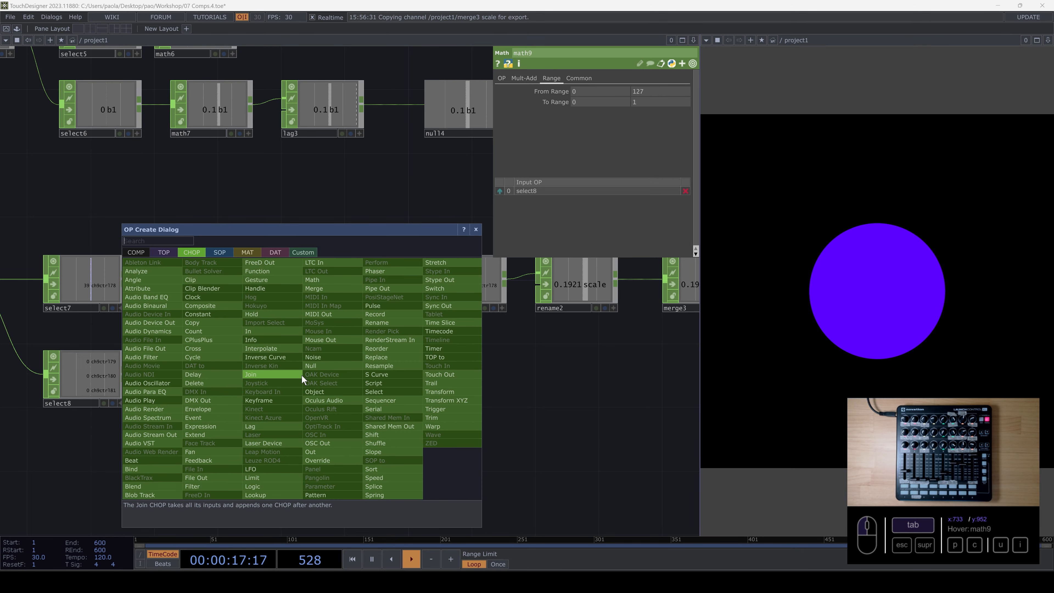
text(ra)
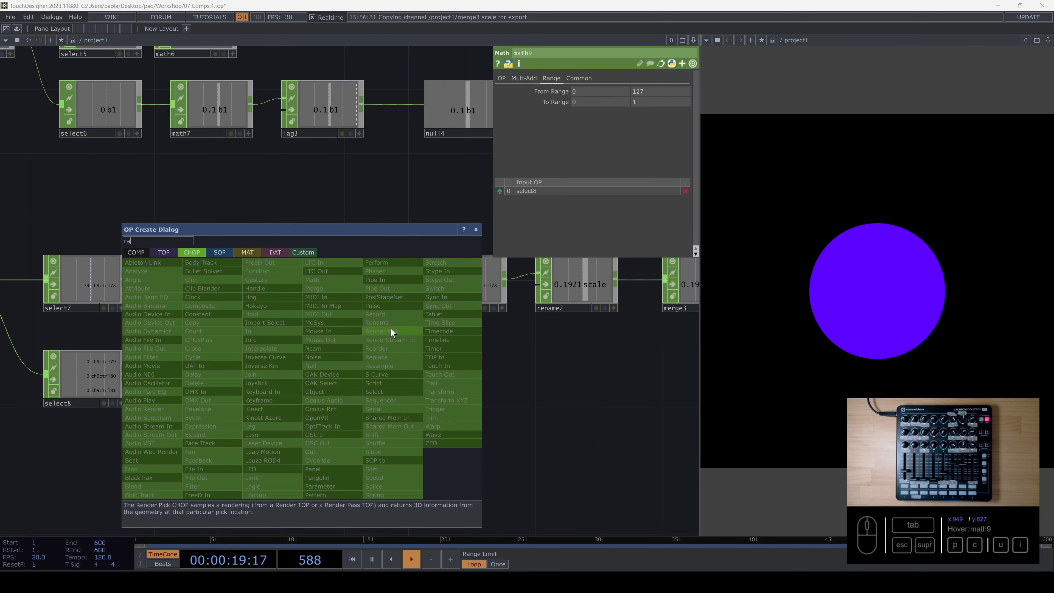
key(BackSpace)
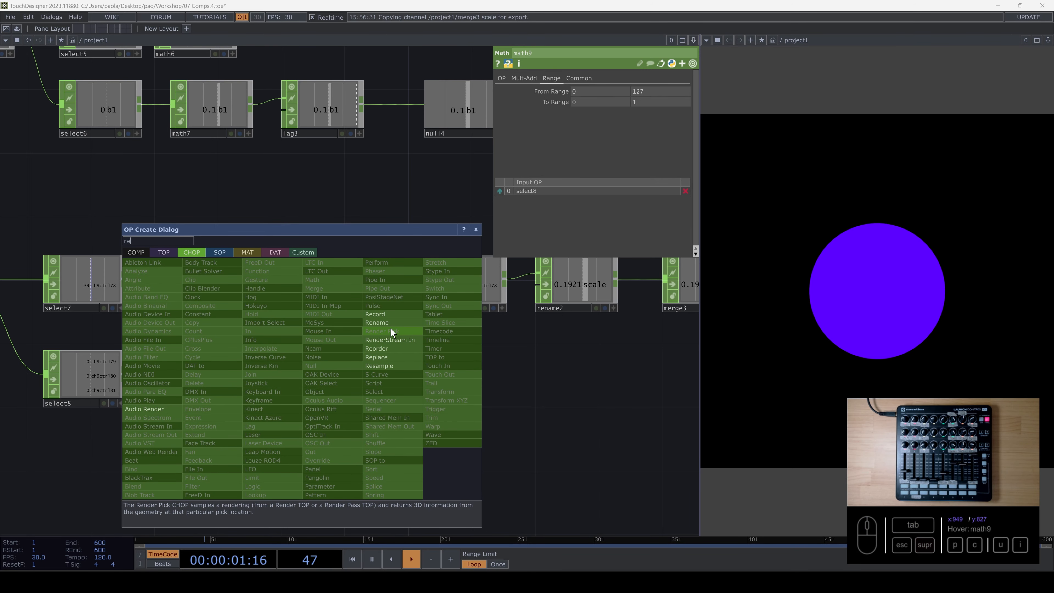
click(376, 322)
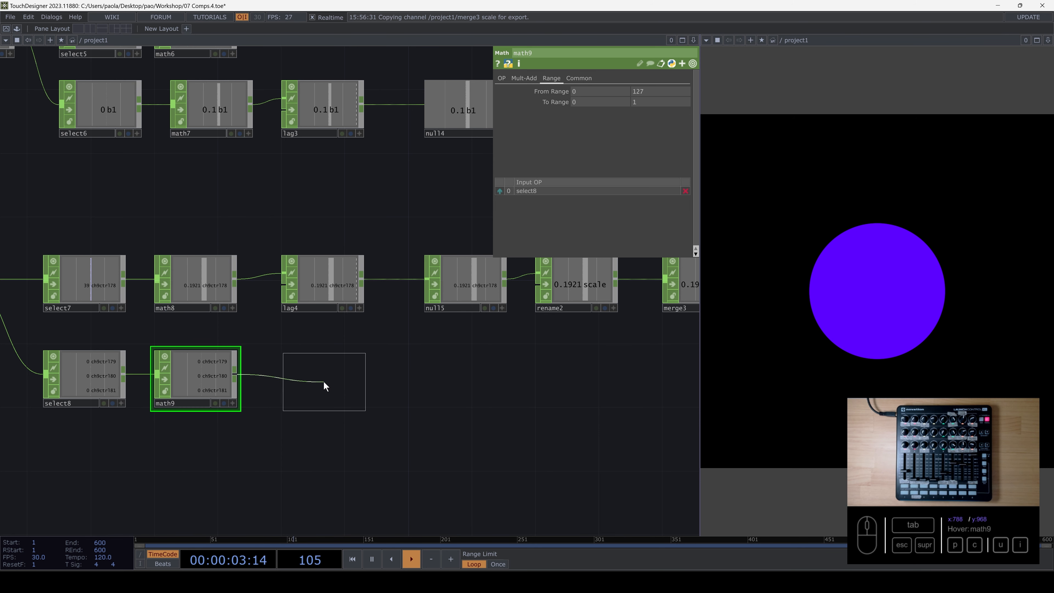
click(324, 381)
Make rename3 rename its three channels to r g b.
click(585, 103)
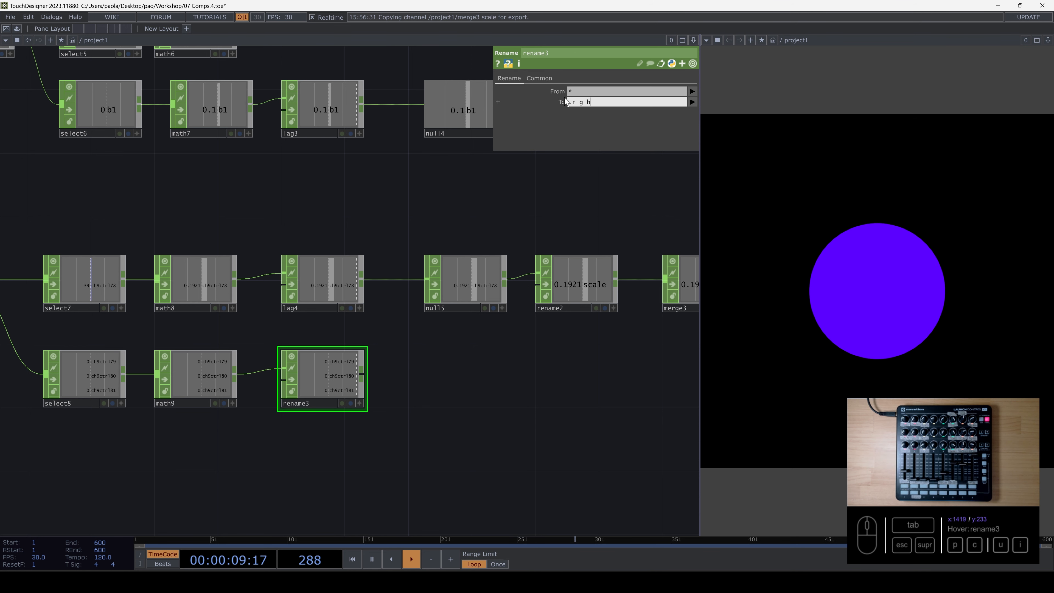
key(BackSpace)
key(Return)
Wire rename3 into merge3 as an additional input, with merge3 placed between the two MIDI rows.
drag(458, 372, 270, 368)
drag(180, 372, 365, 385)
scroll(572, 360, up, 2)
scroll(466, 324, down, 4)
scroll(360, 181, down, 4)
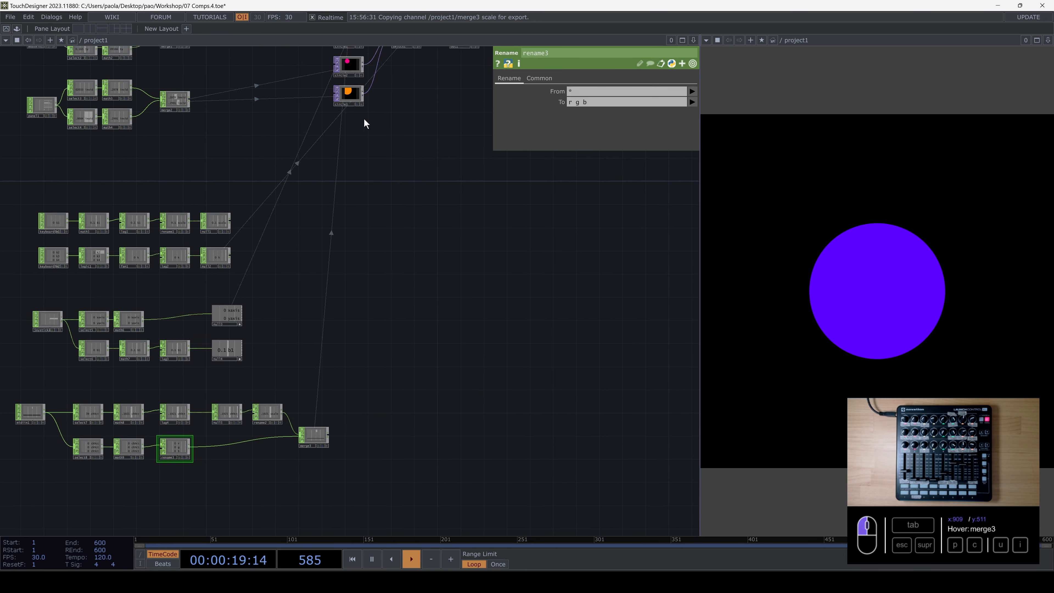
Export the r, g and b channels of merge3 to the red, green and blue Fill Color values of circle1.
click(347, 54)
scroll(321, 413, up, 5)
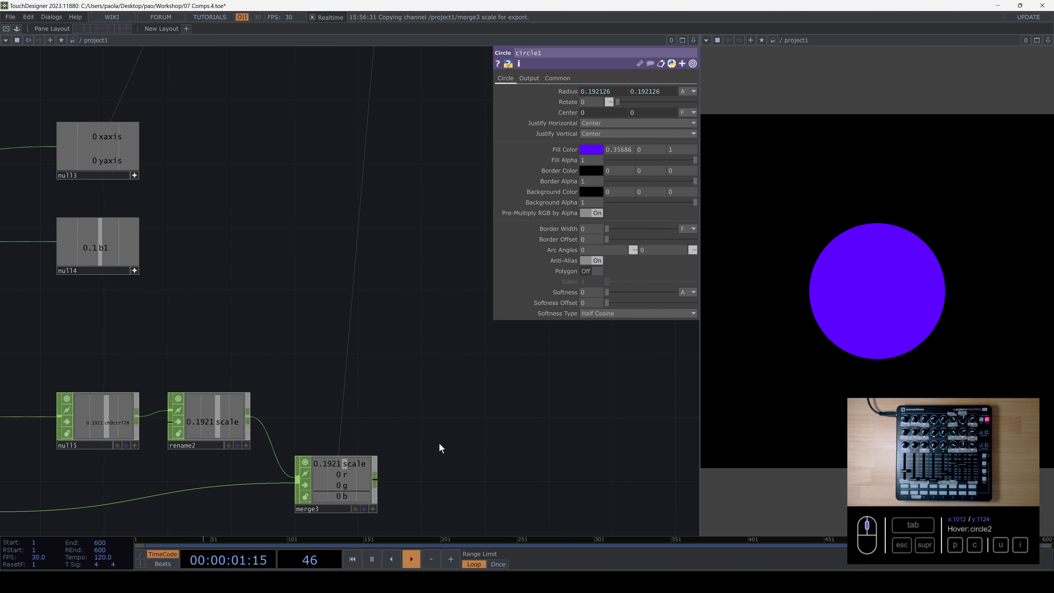
drag(333, 398, 618, 150)
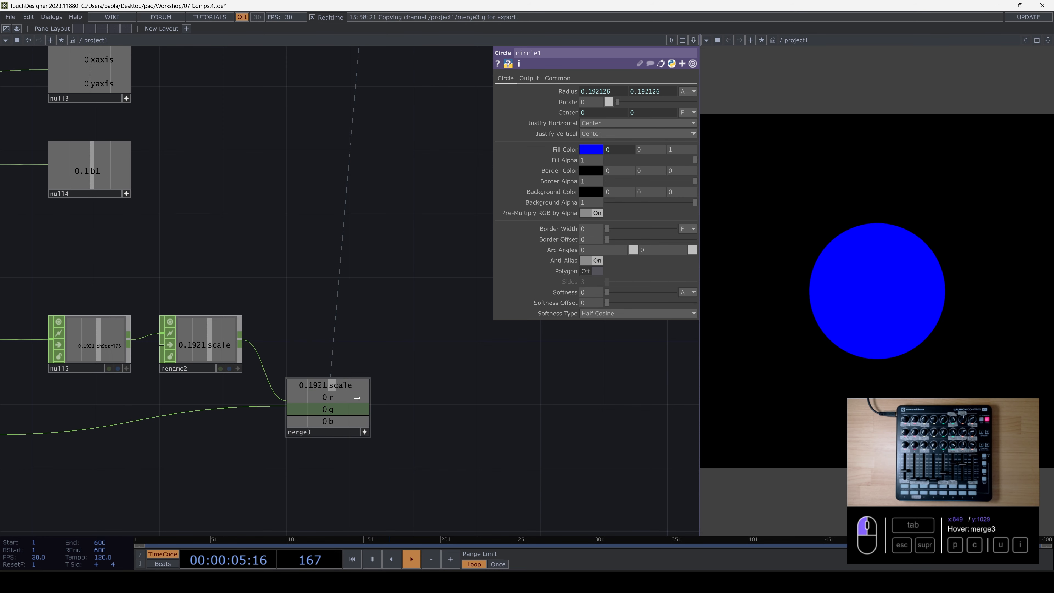
drag(357, 398, 651, 151)
click(660, 151)
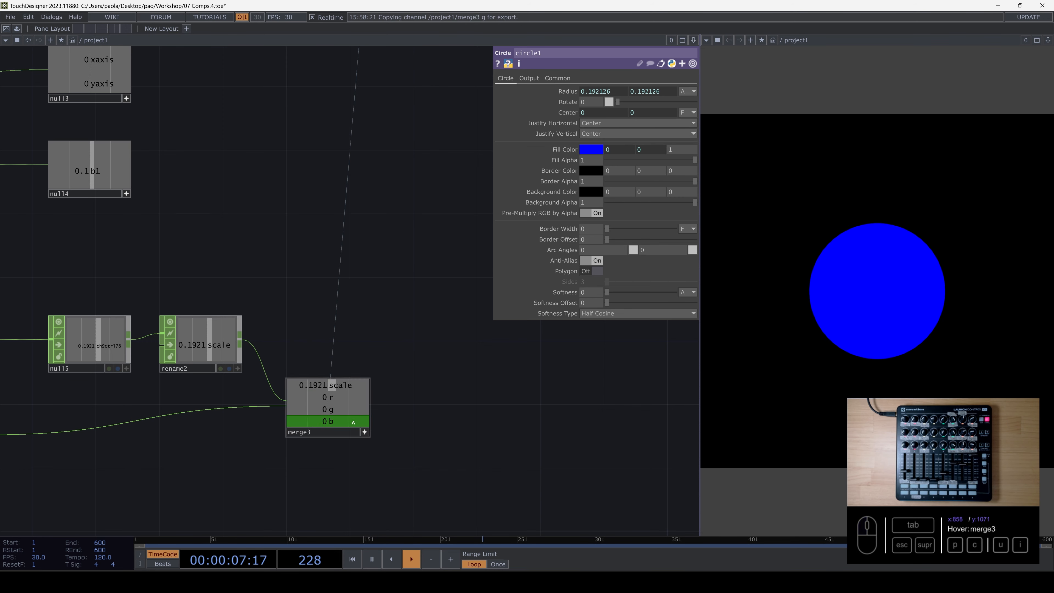
drag(353, 422, 680, 148)
click(684, 158)
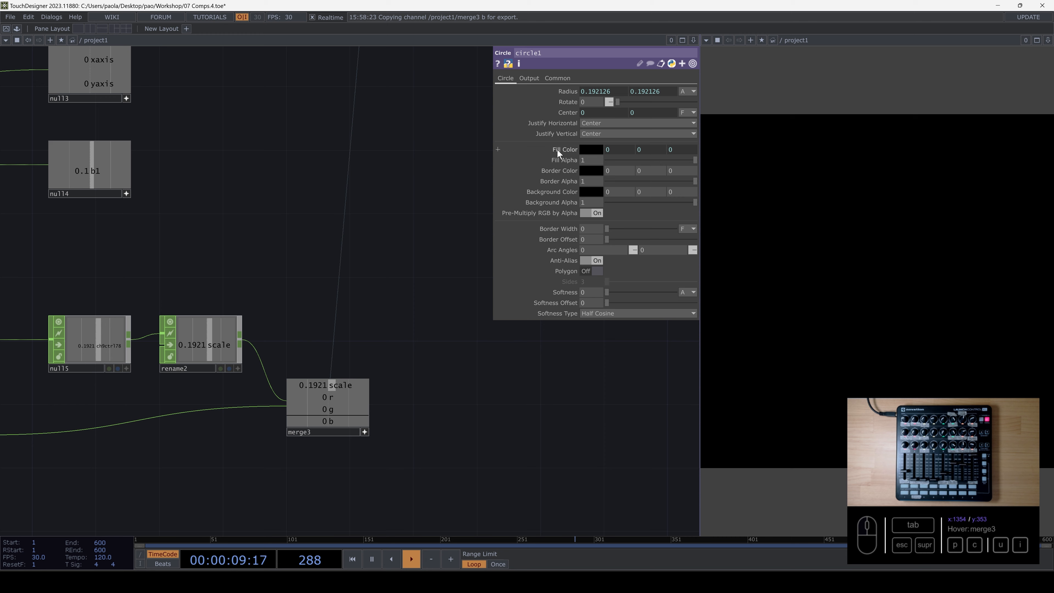
click(557, 149)
click(557, 148)
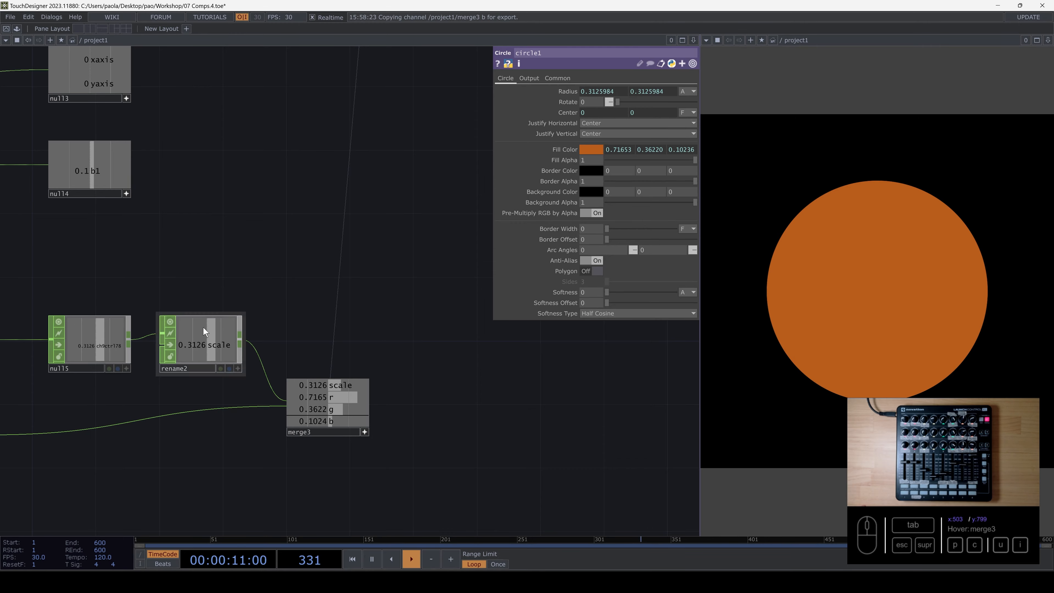
Add a Select CHOP below select8 and wire the output of midiin1 into it.
drag(134, 470, 548, 423)
drag(223, 473, 469, 460)
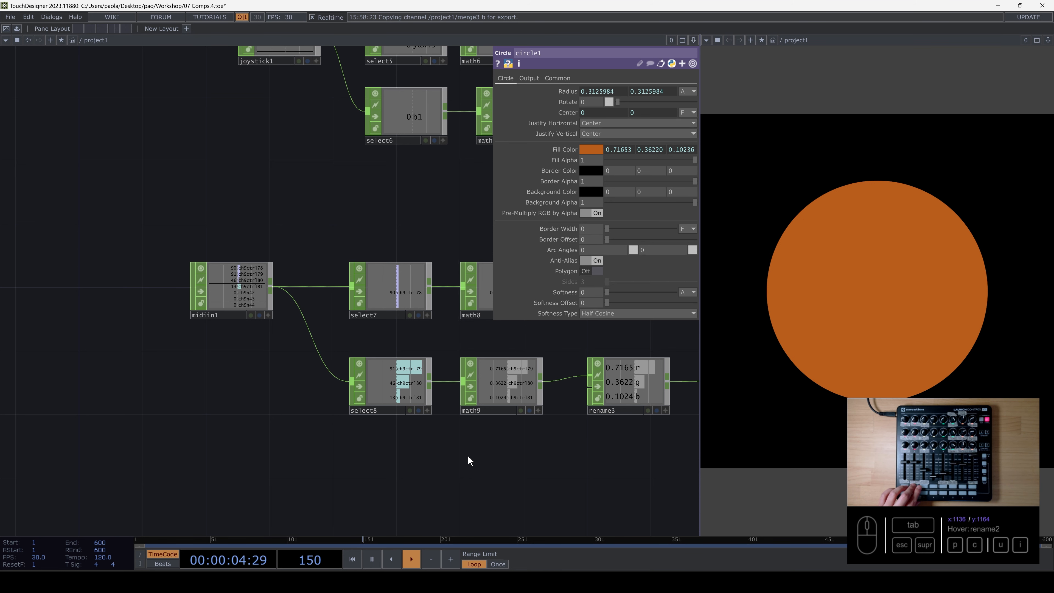
drag(400, 469, 329, 451)
drag(234, 357, 264, 295)
key(Tab)
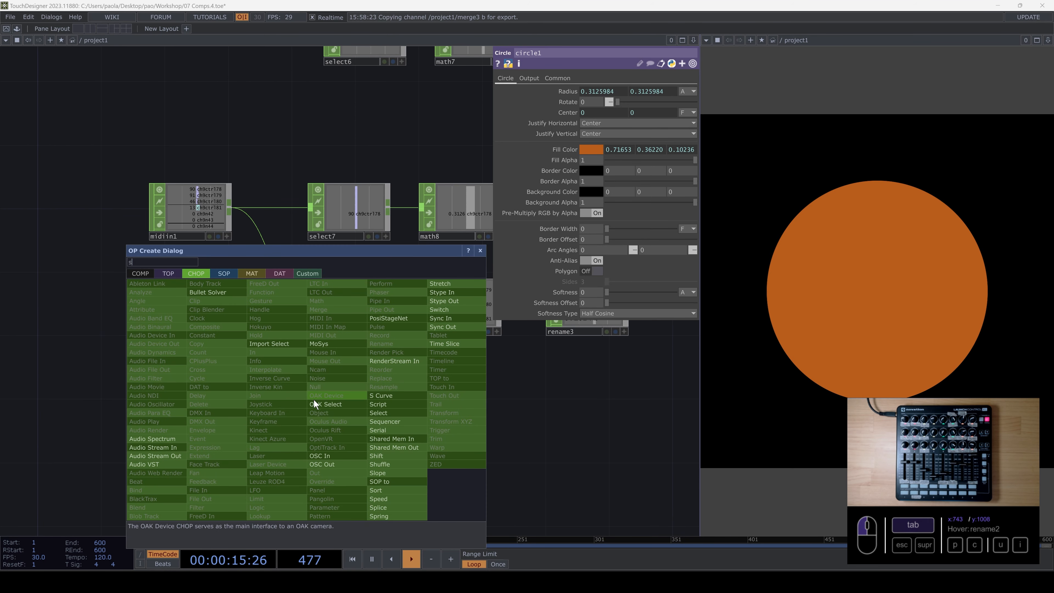
click(381, 412)
click(357, 392)
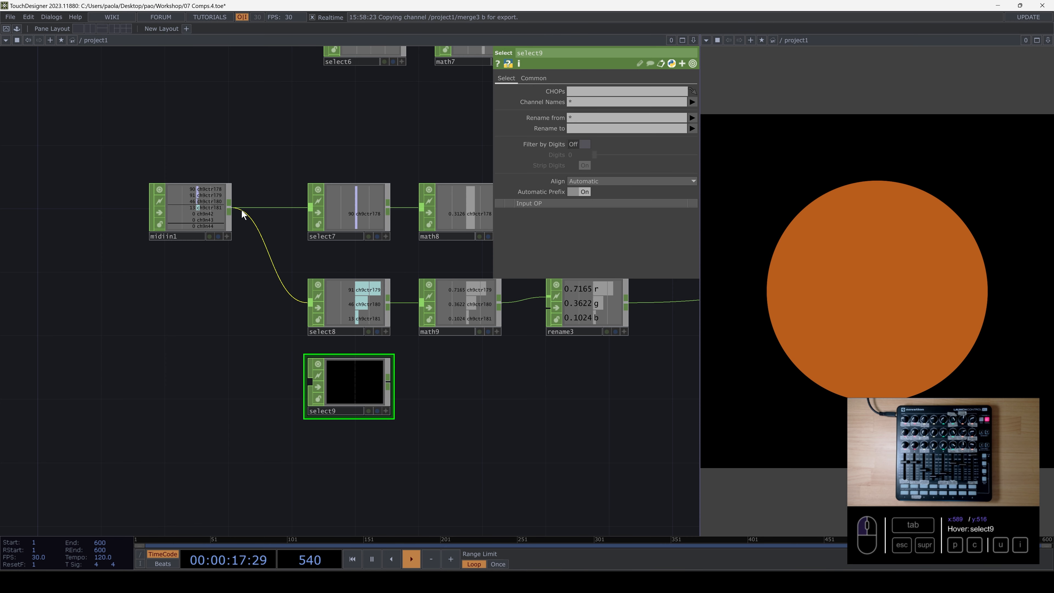
click(254, 236)
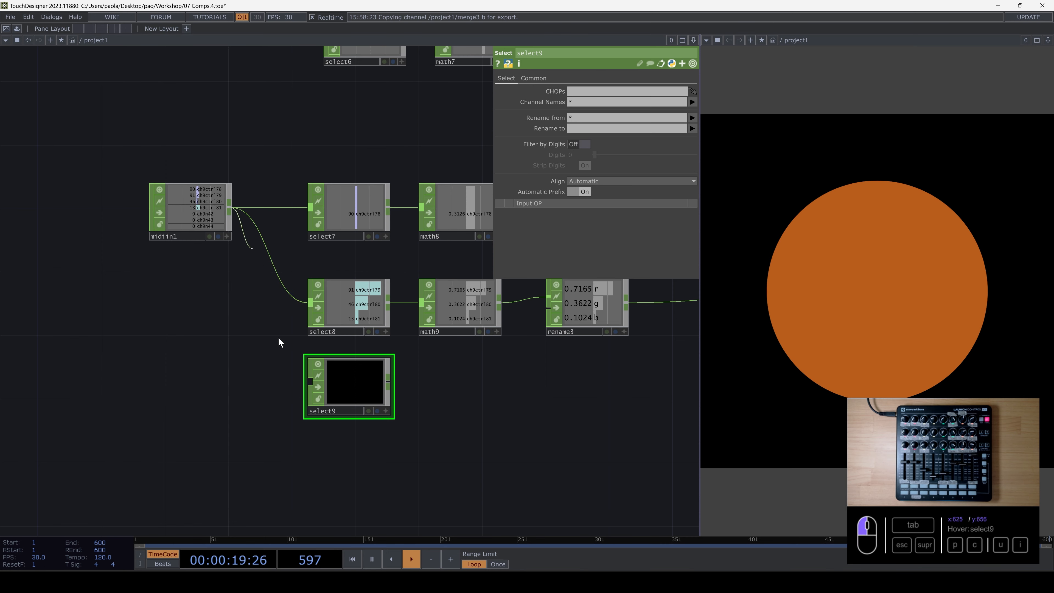
drag(229, 210, 310, 381)
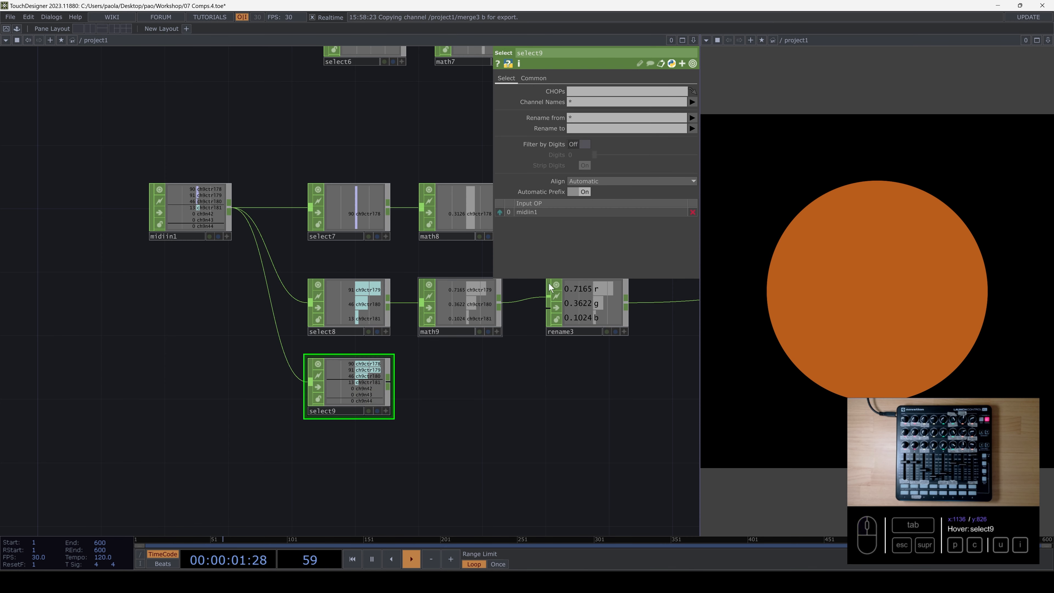
Restrict select9 to the button channels ch9n42, ch9n43 and ch9n44.
click(692, 102)
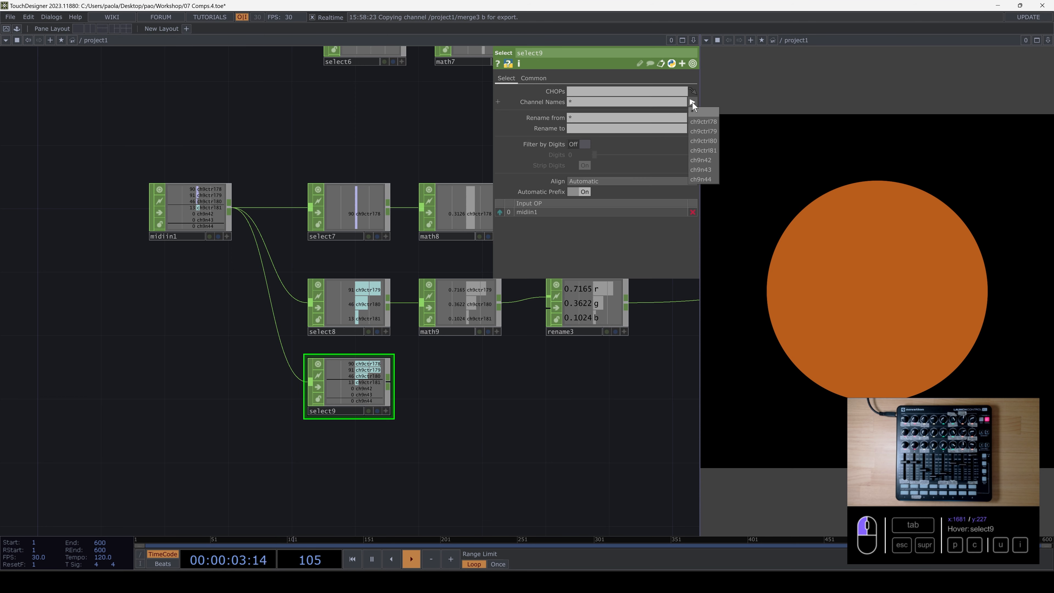
click(697, 160)
click(701, 170)
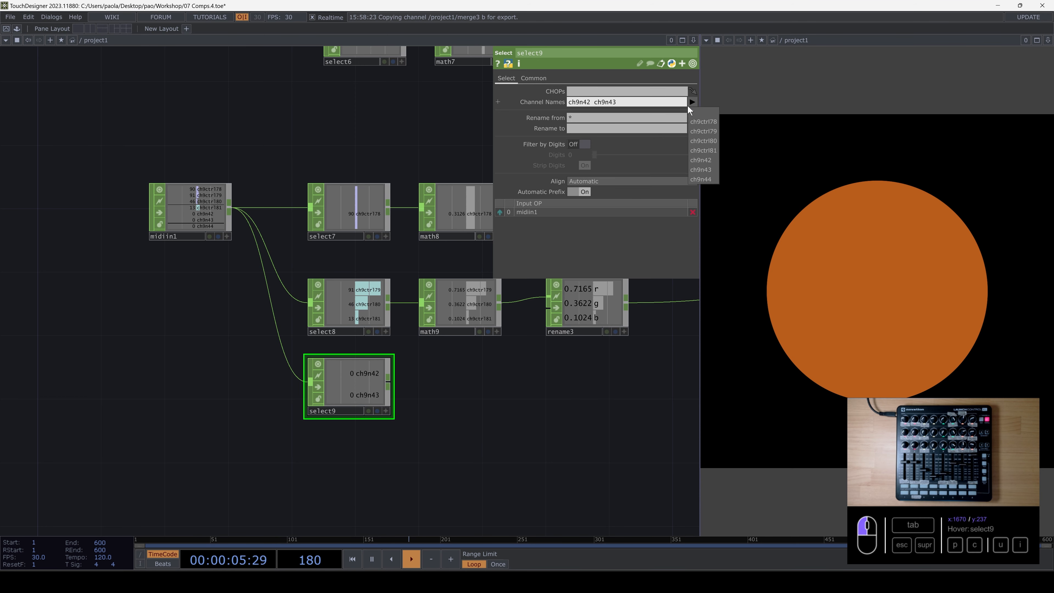
click(696, 101)
click(701, 179)
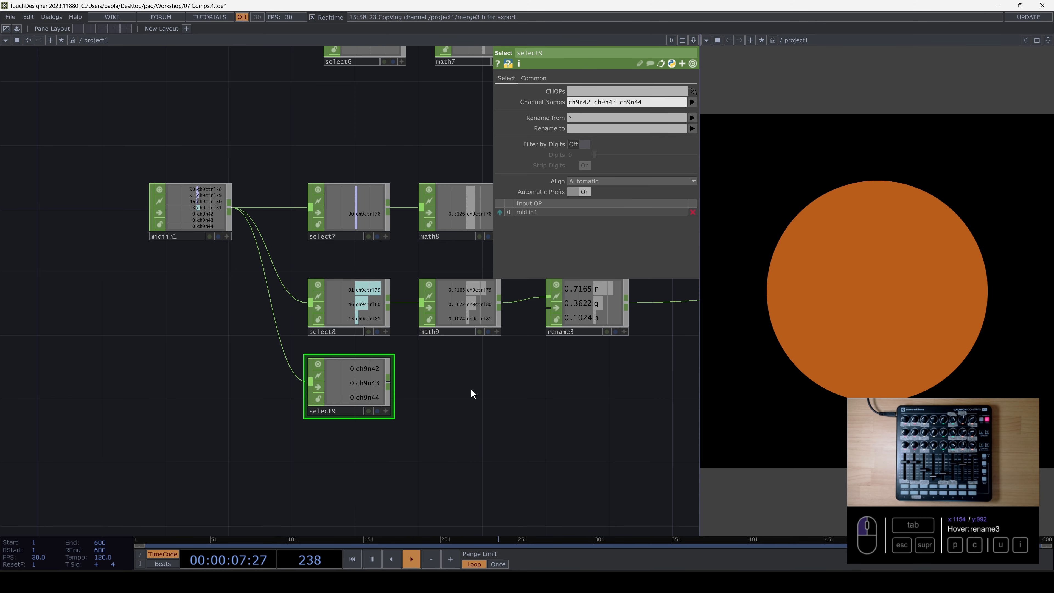
Connect a Logic CHOP to the output of select9 and set its Channel Pre OP to Radio Button.
drag(471, 395, 299, 353)
key(Tab)
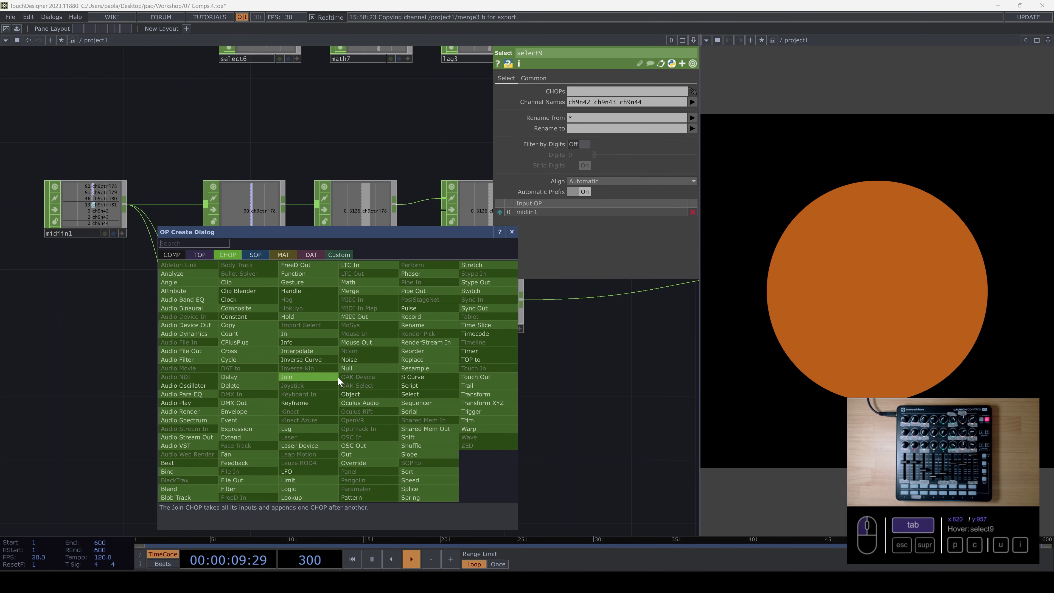
text(lo)
click(328, 489)
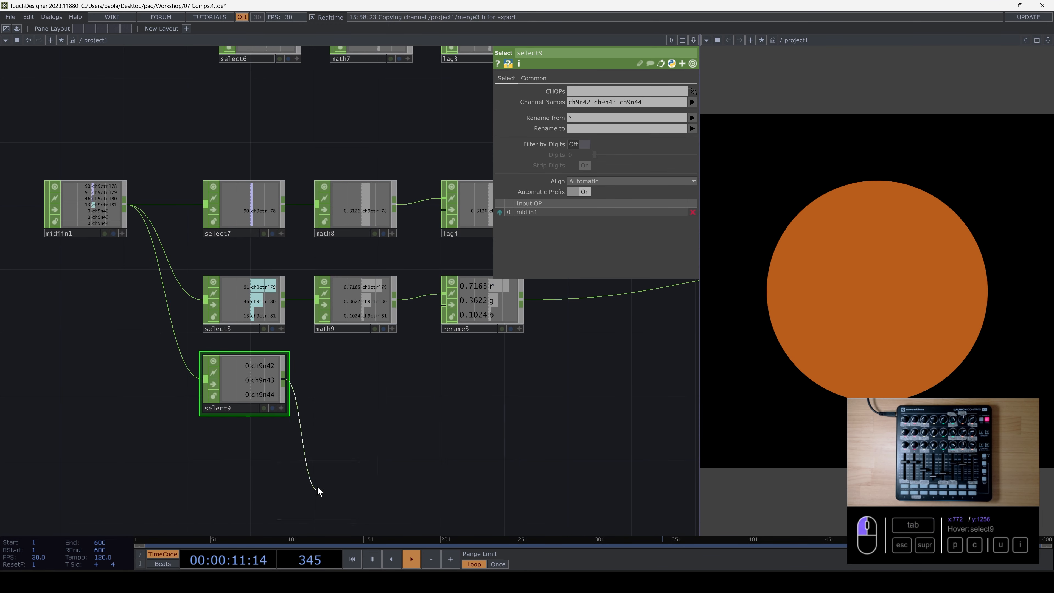
click(354, 386)
click(582, 103)
click(589, 138)
Connect a Fan CHOP to the output of logic2 and set its Operation to Fan In.
key(Tab)
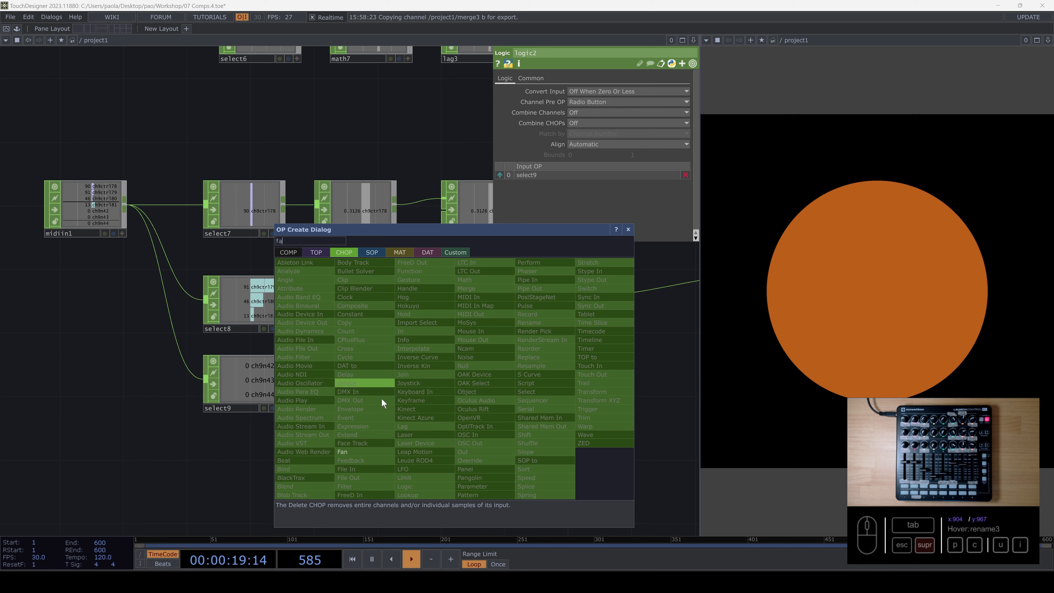
click(368, 449)
click(480, 385)
middle_drag(480, 385, 340, 399)
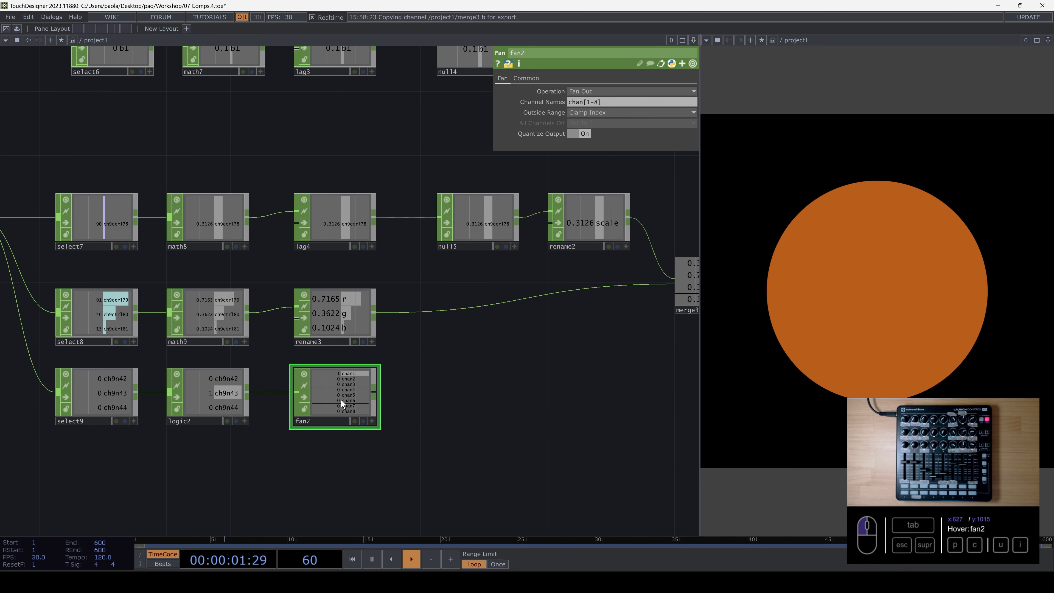
click(583, 90)
click(586, 111)
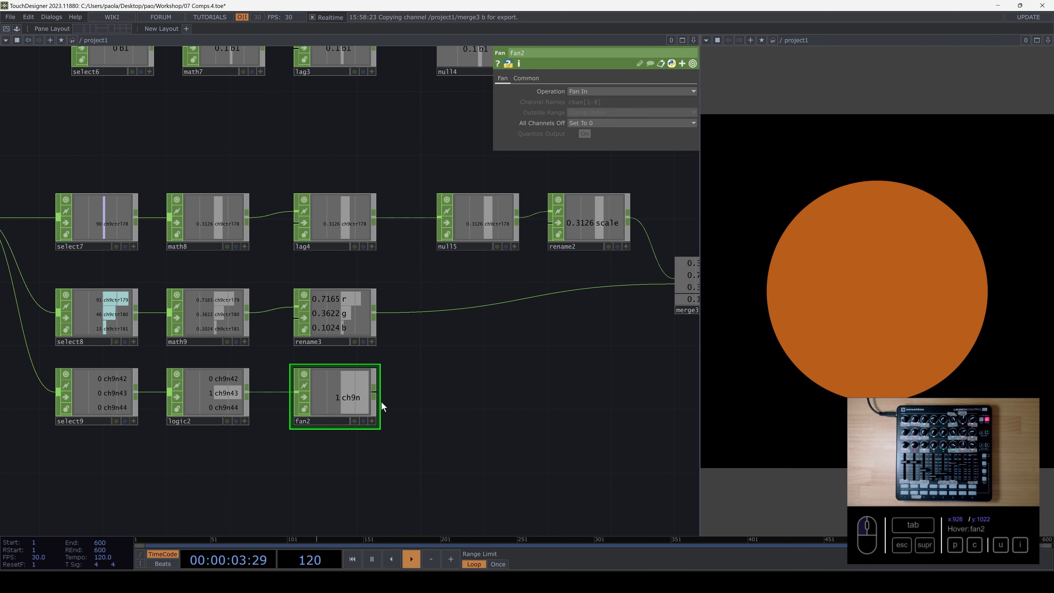
Connect a Rename CHOP to the output of fan2 and make it rename the channel to switch.
key(Tab)
text(re)
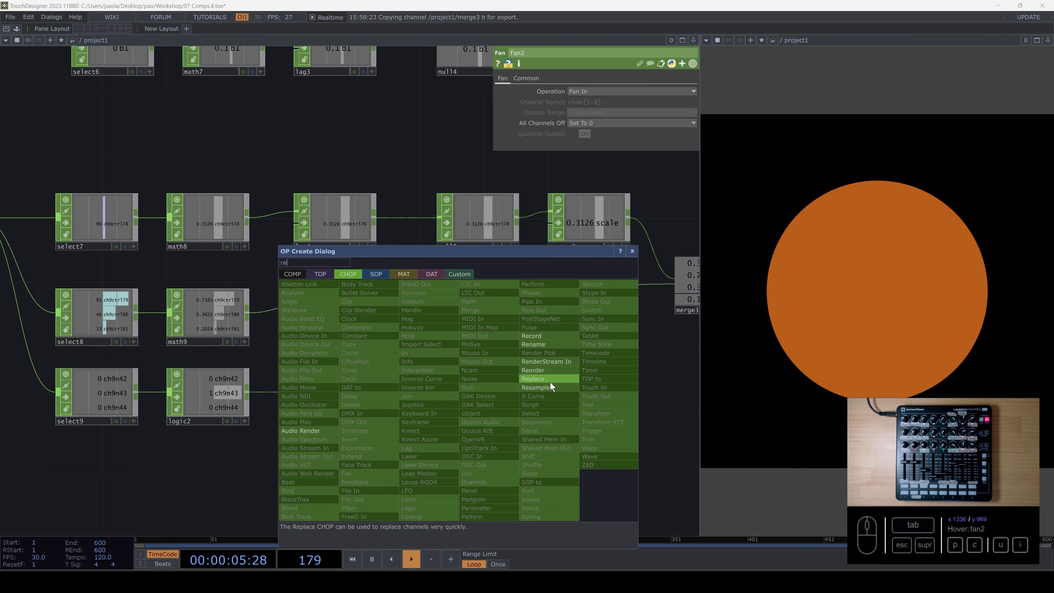
key(Return)
click(478, 393)
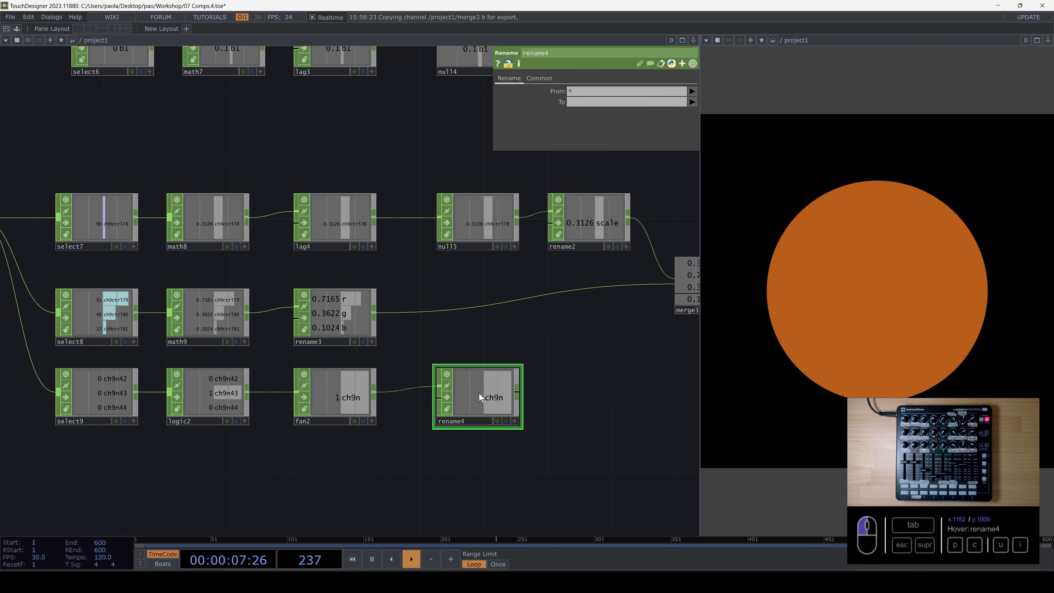
click(580, 102)
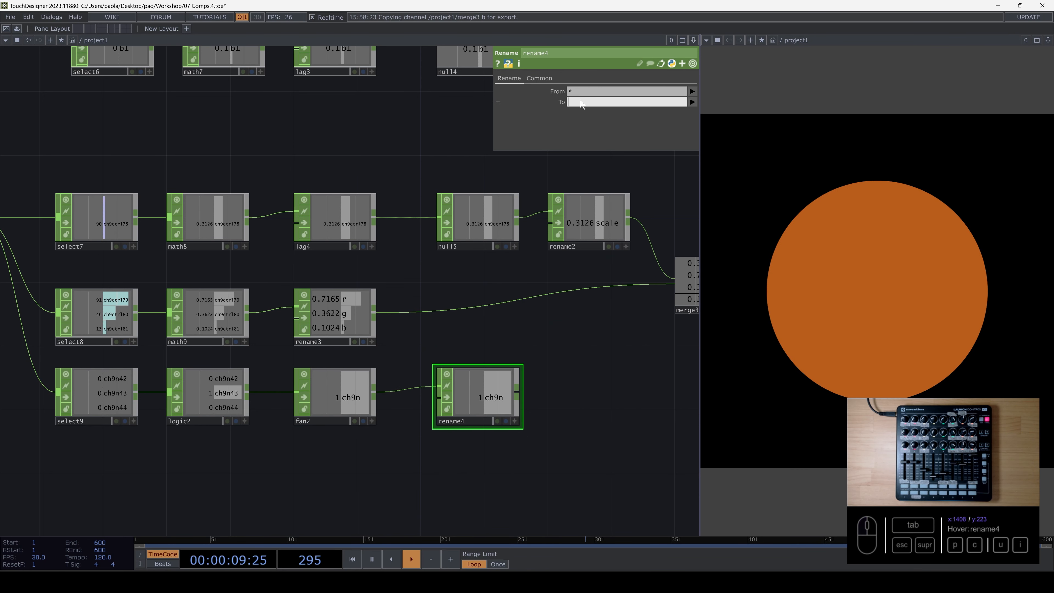
text(itch)
key(Return)
text(sw)
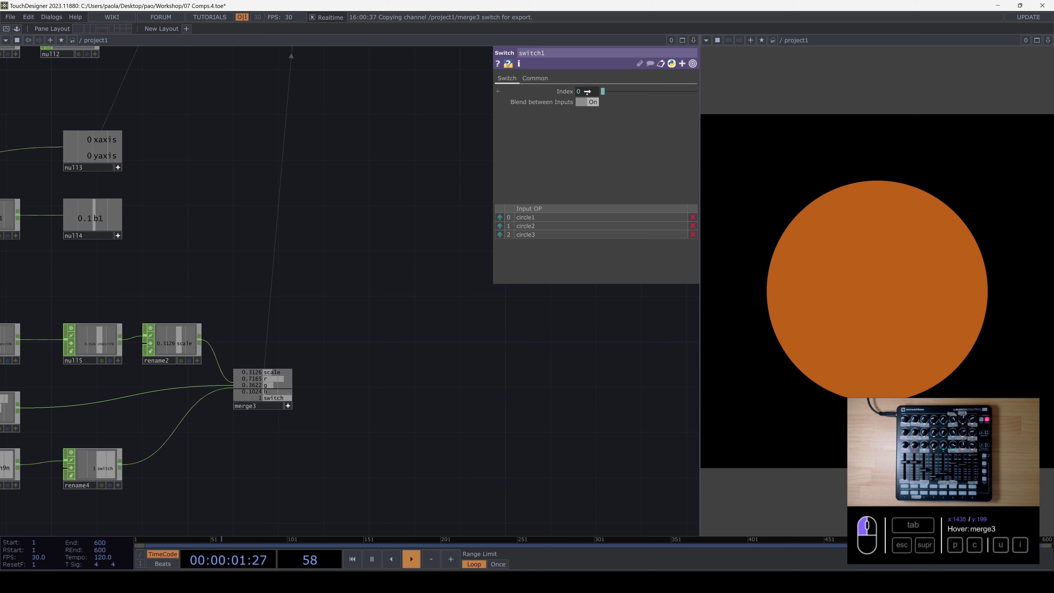
Export the switch channel of merge3 to the Index parameter of switch1.
drag(587, 92, 590, 85)
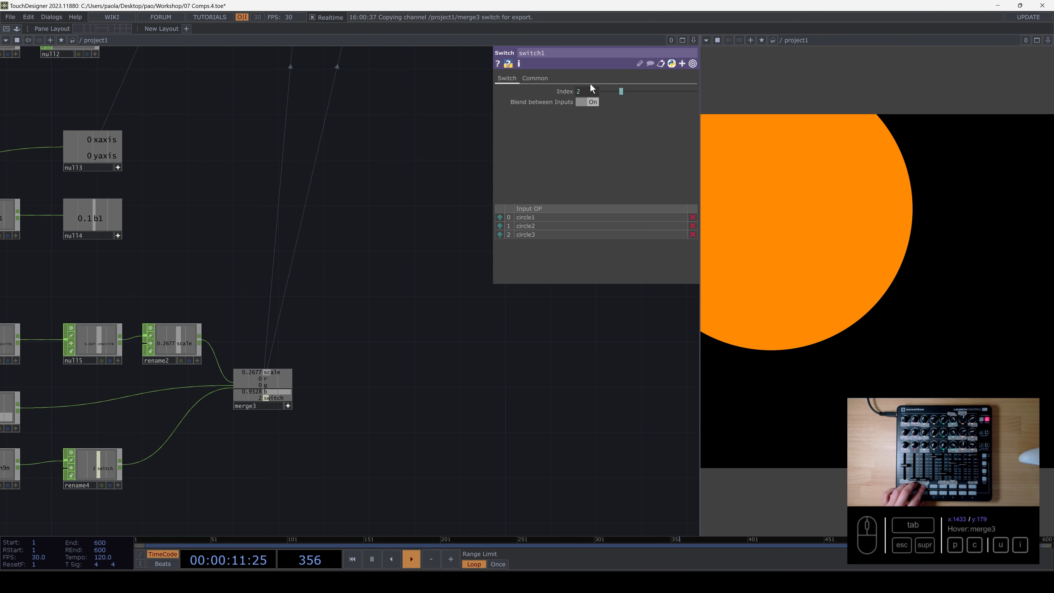
Move rename4 farther from fan2 and insert a Lag CHOP on the wire between them.
drag(208, 457, 366, 422)
drag(245, 436, 347, 434)
right_click(234, 430)
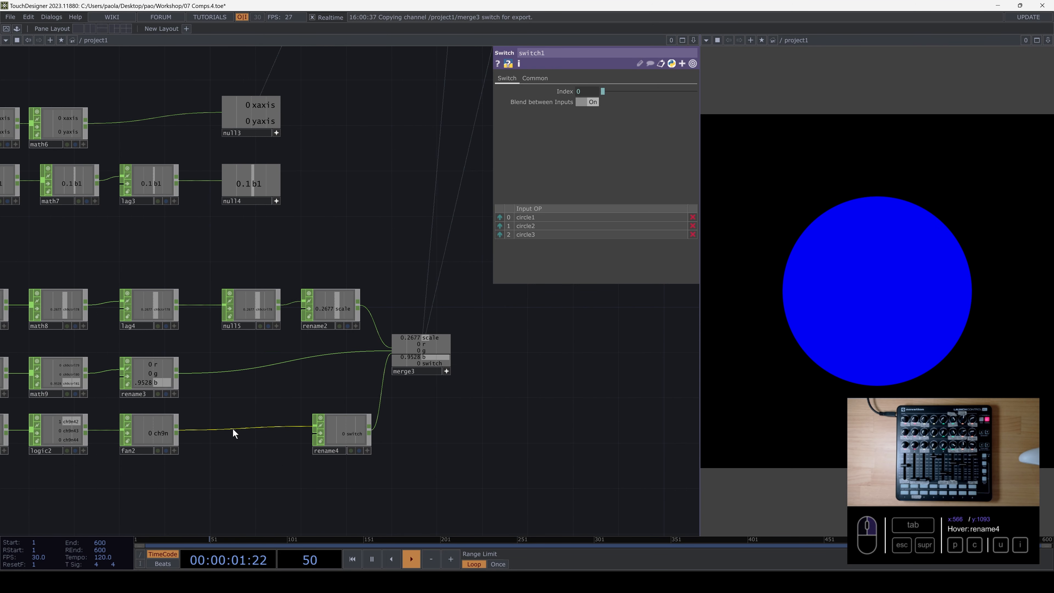
right_click(232, 429)
click(252, 415)
text(lag)
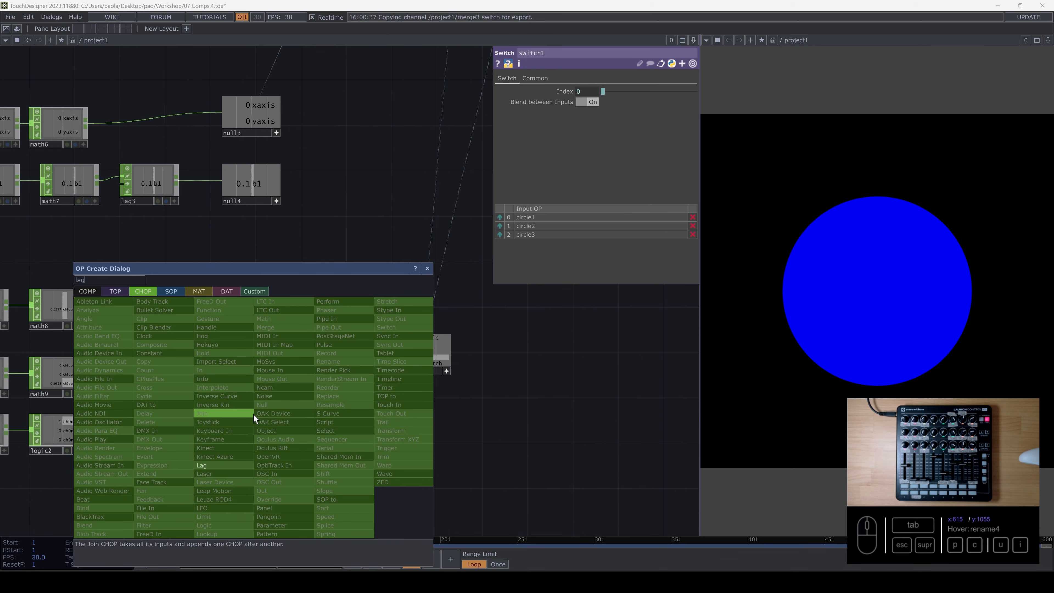